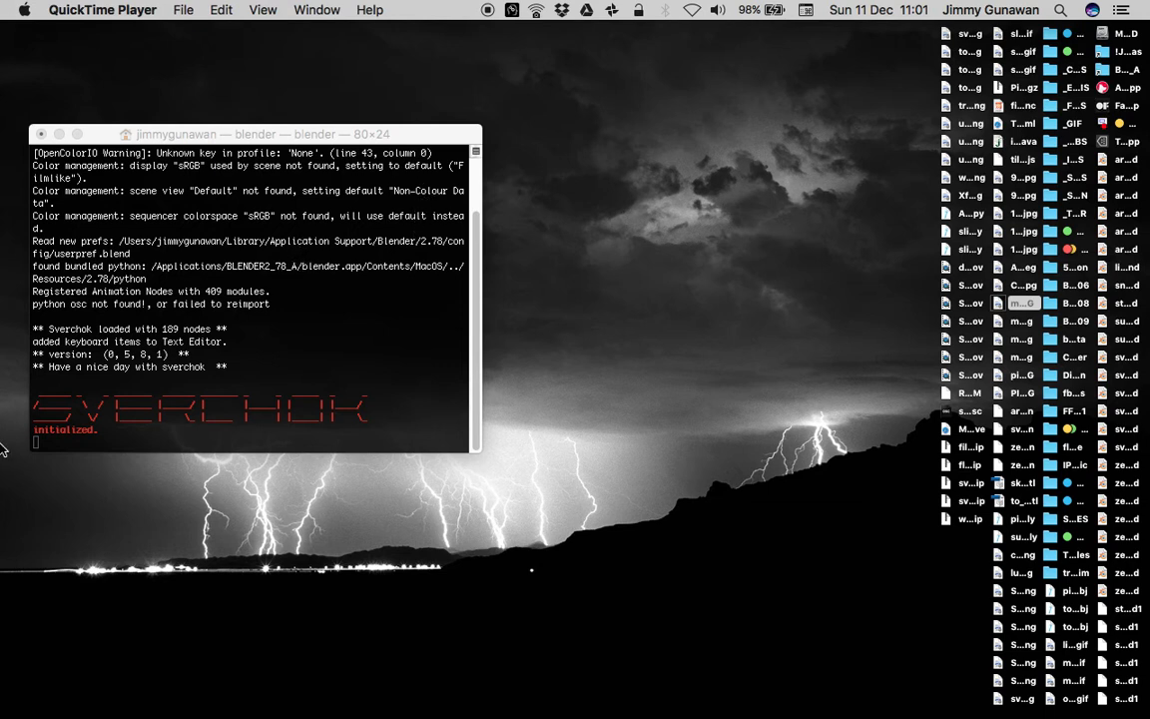
Switch to Houdini FX and collapse the tool shelves above the scene view
mouse_move(3, 513)
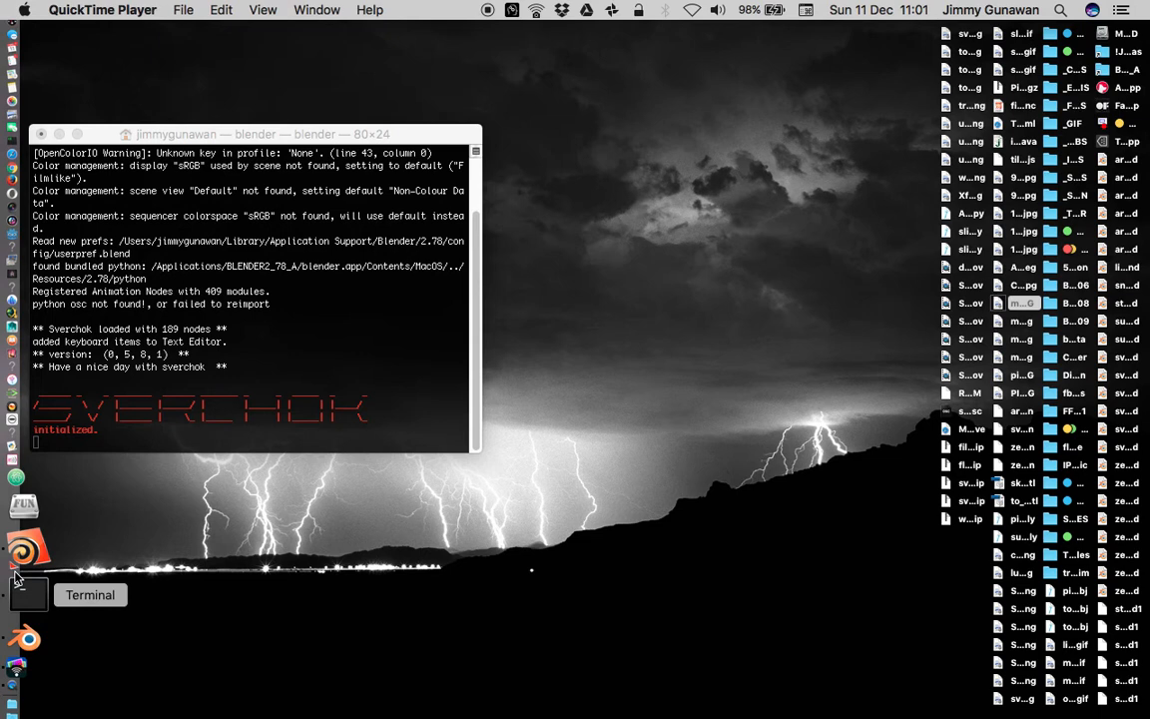
click(22, 565)
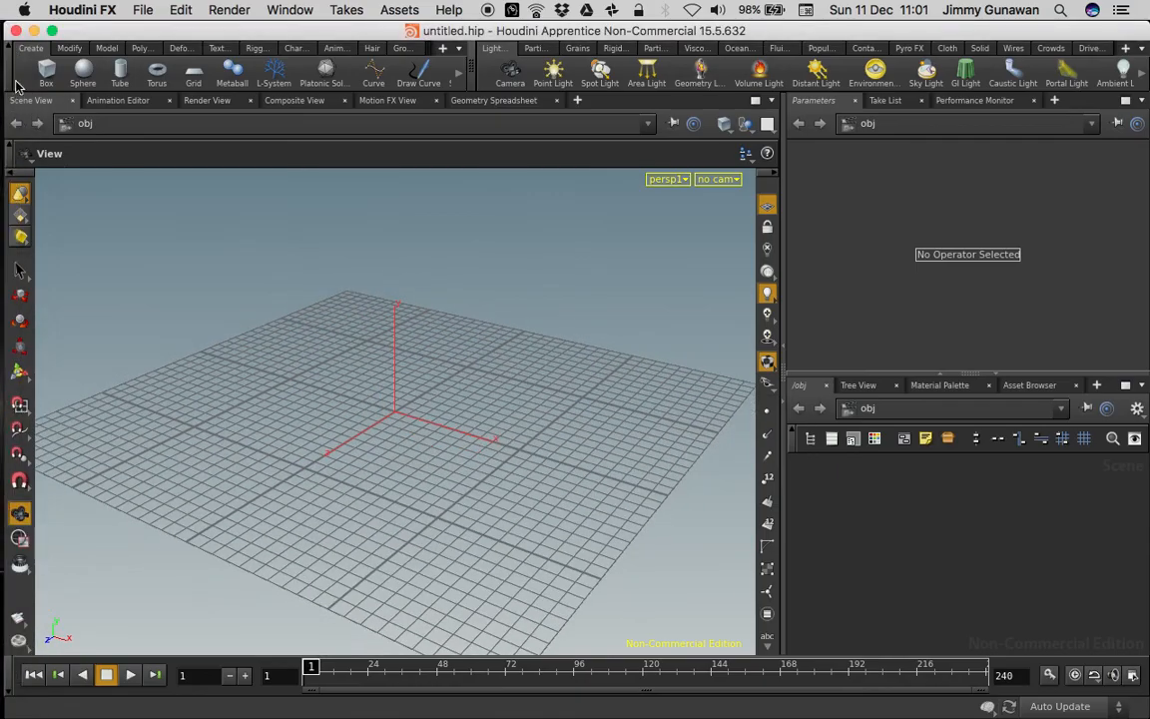
click(12, 77)
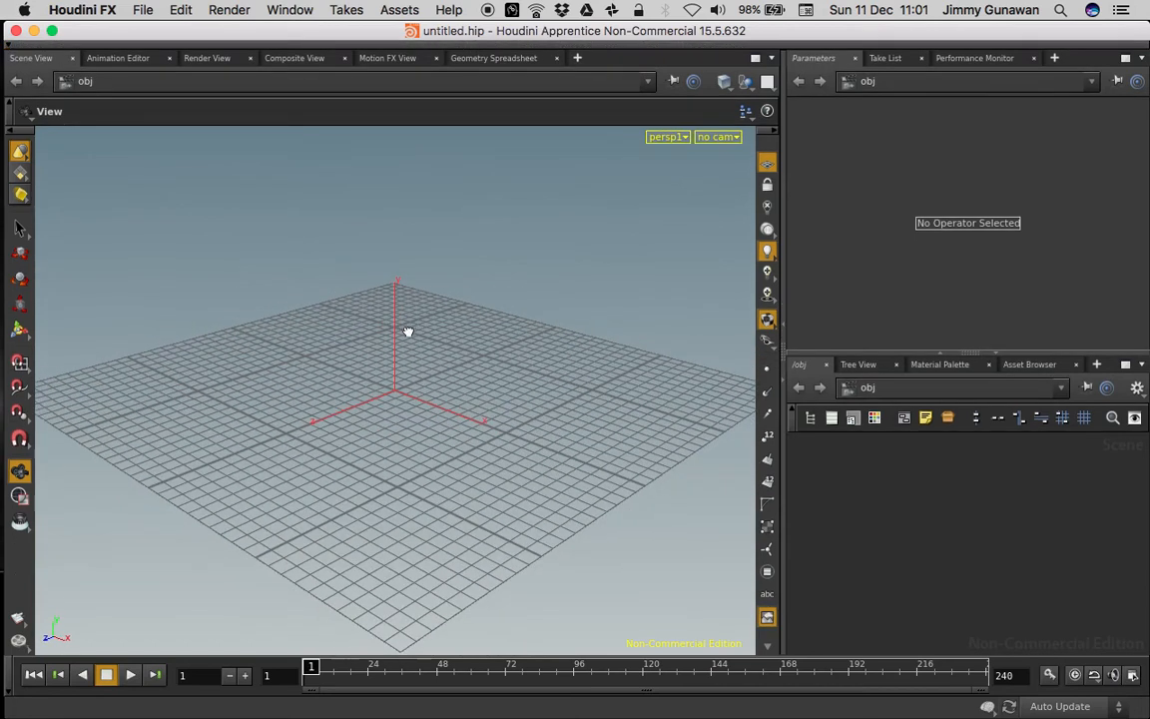
Add a Trace object to the scene at the origin
mouse_move(409, 329)
mouse_down()
mouse_move(419, 339)
mouse_move(425, 316)
mouse_up()
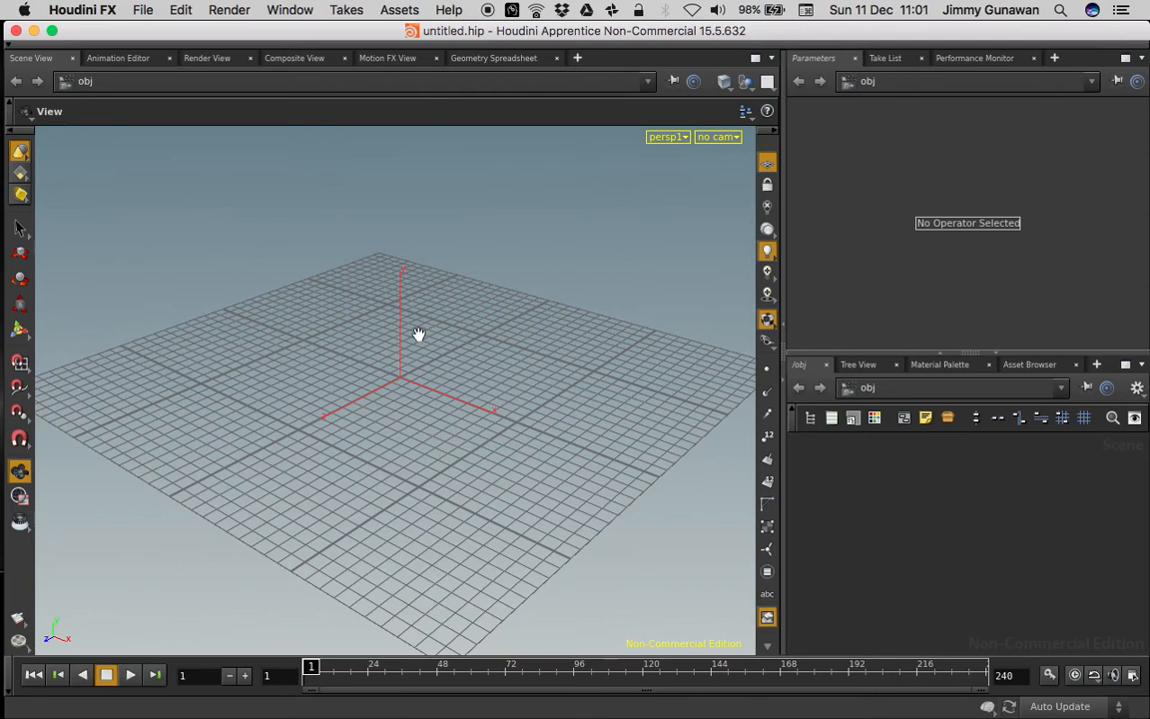
drag(398, 338, 422, 335)
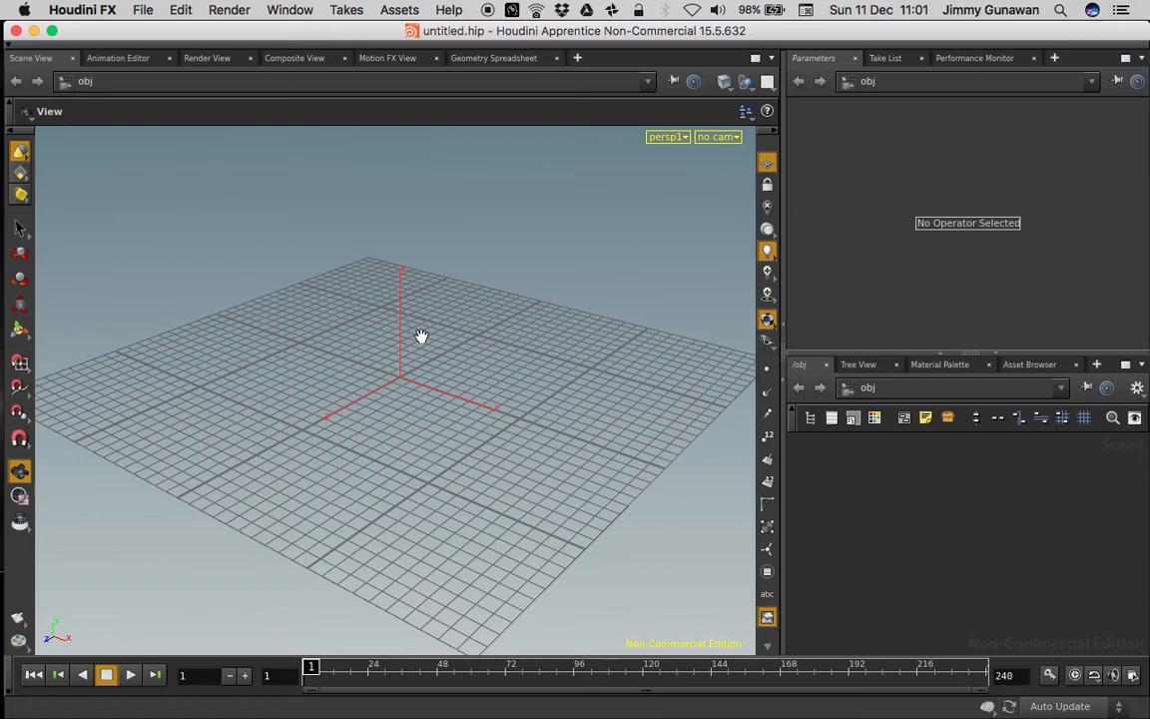
drag(421, 337, 395, 331)
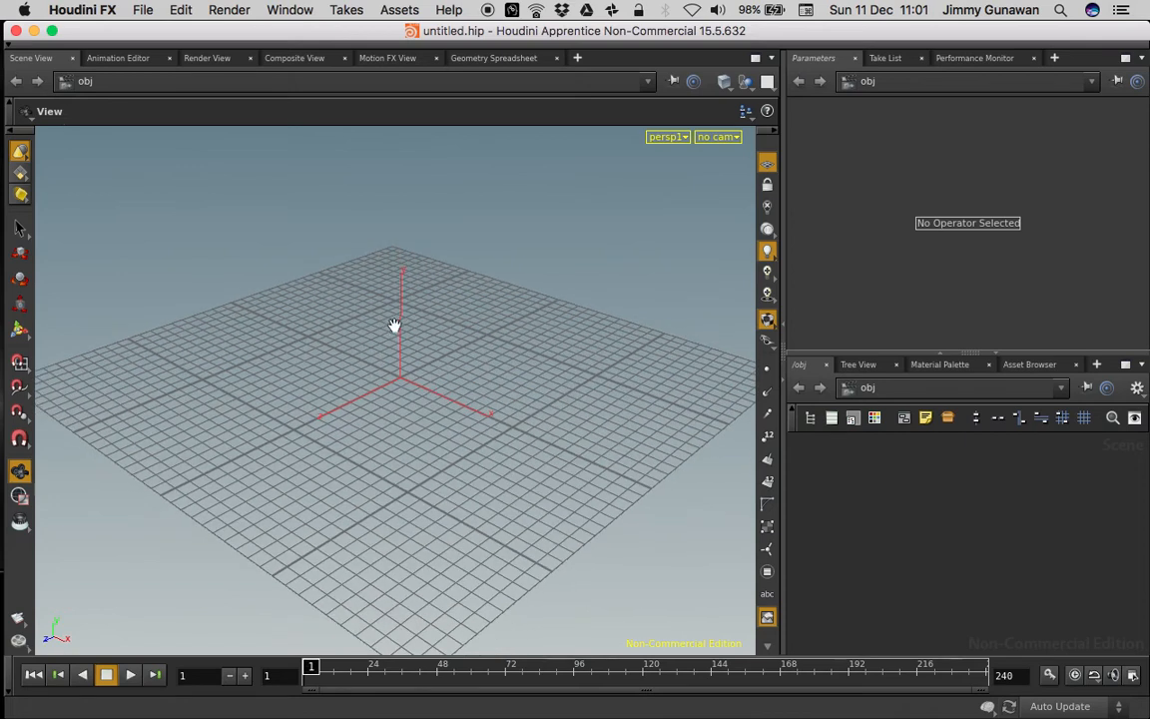
key(Tab)
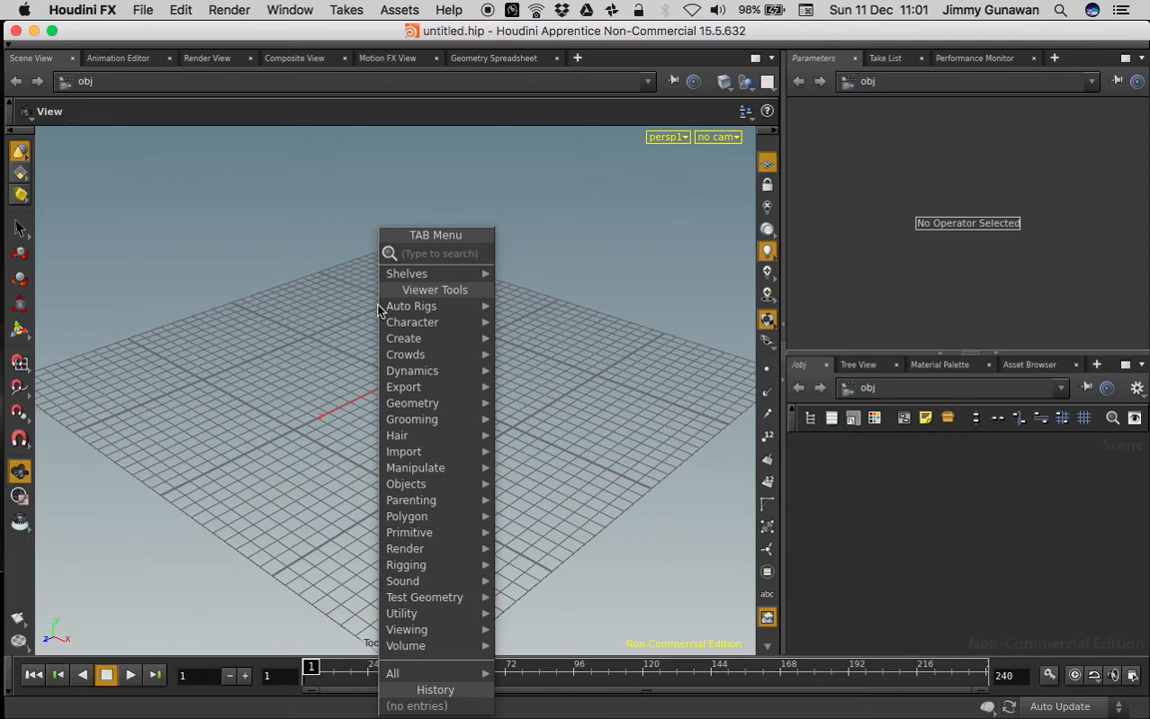
text(tra)
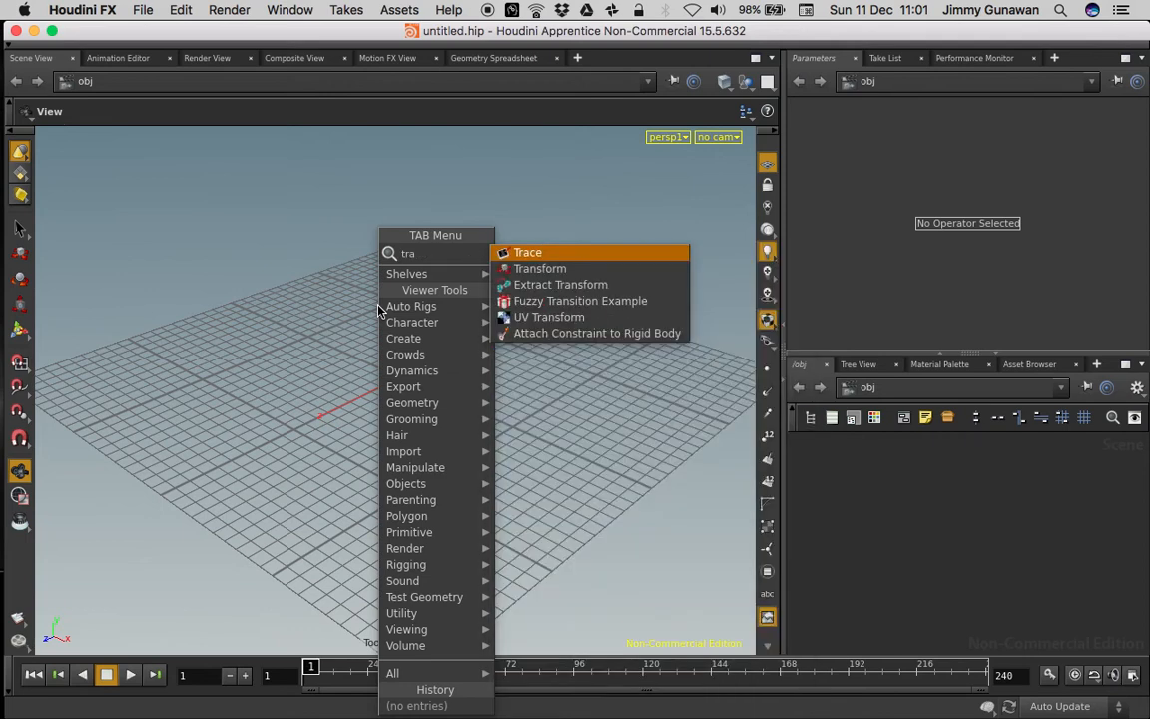
click(534, 252)
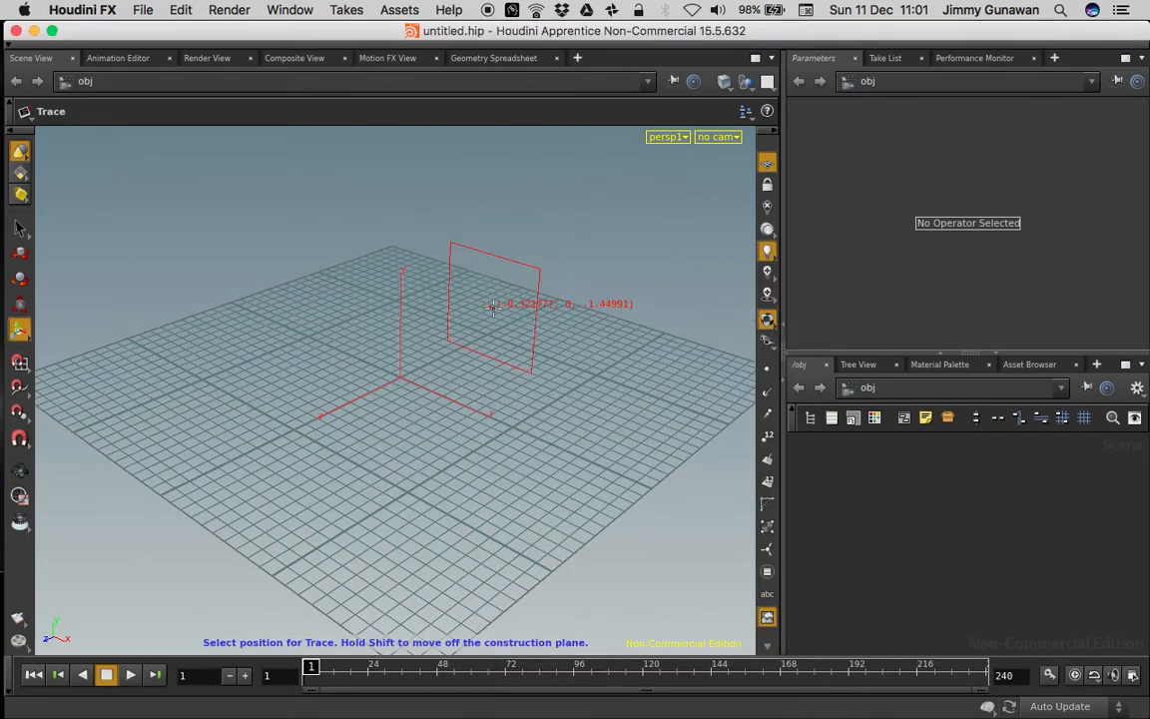
click(455, 347)
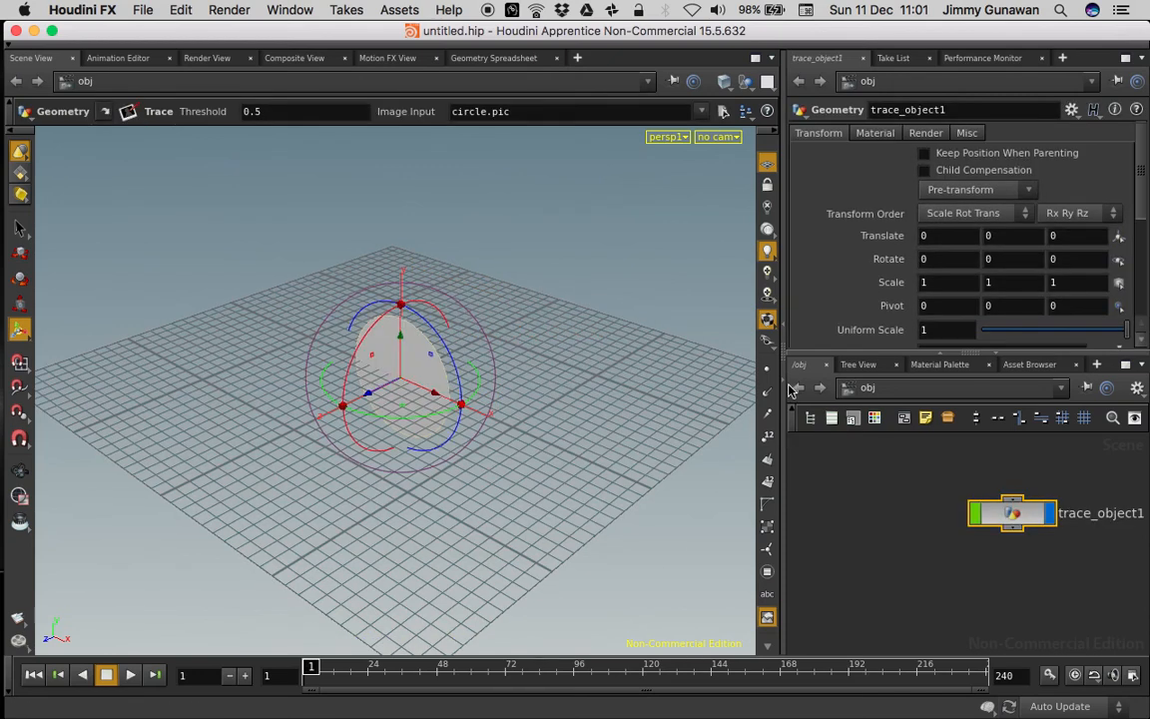
Enlarge the parameter and network areas and magnify the trace object's node in the network
drag(780, 312, 680, 297)
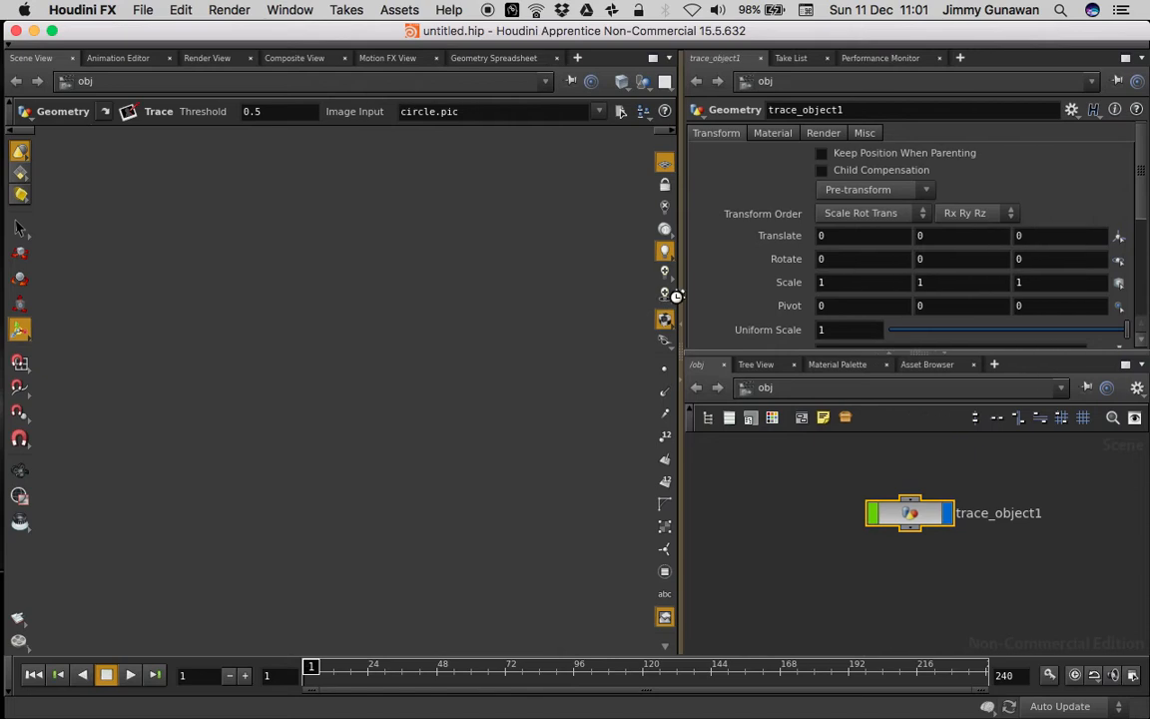
mouse_move(430, 402)
alt+mouse_down()
mouse_move(457, 378)
mouse_move(447, 368)
alt+mouse_up()
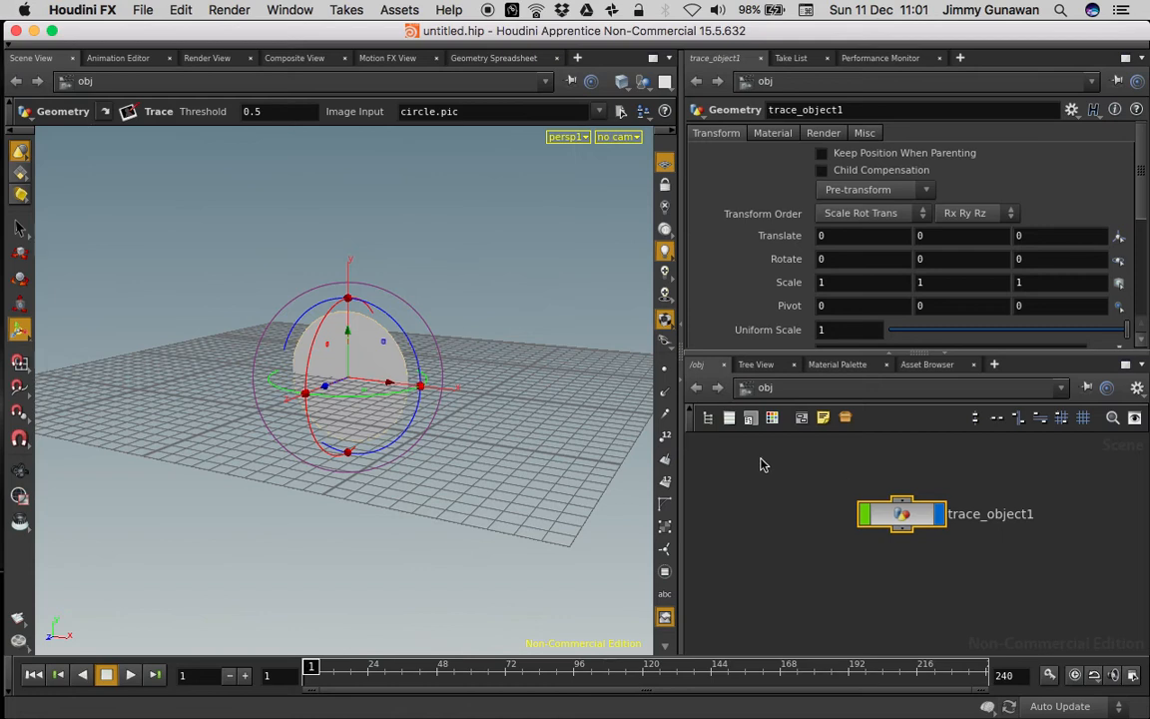
drag(853, 351, 853, 320)
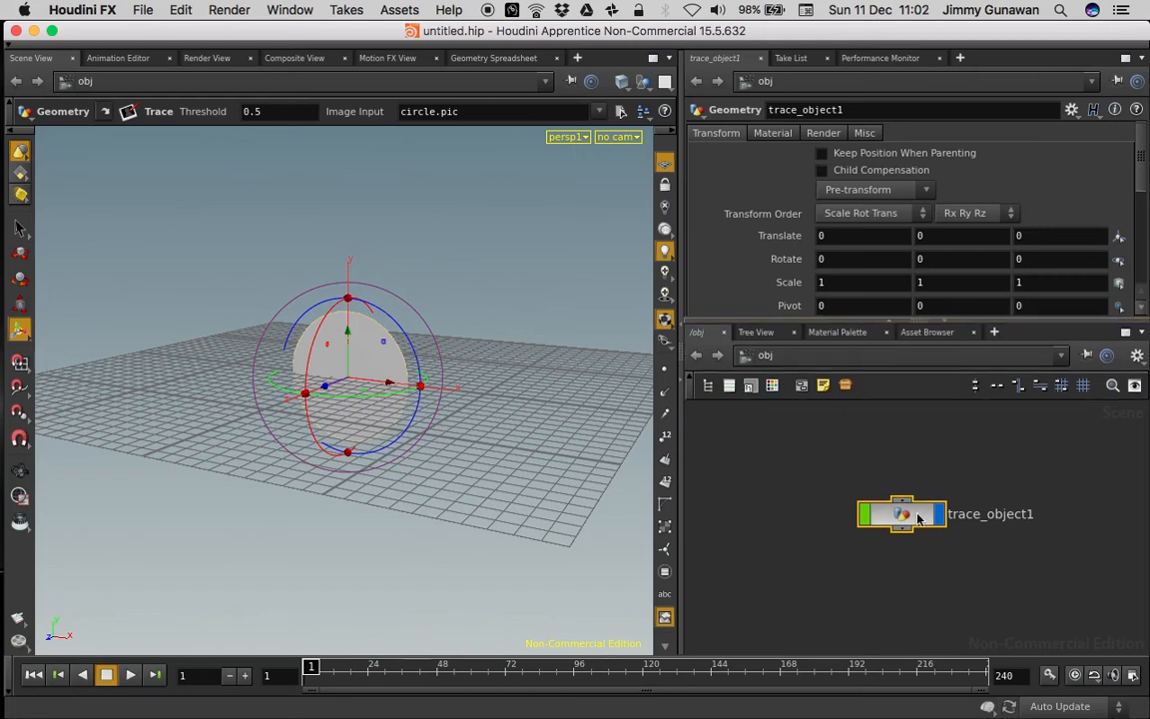
scroll(892, 461, up, 2)
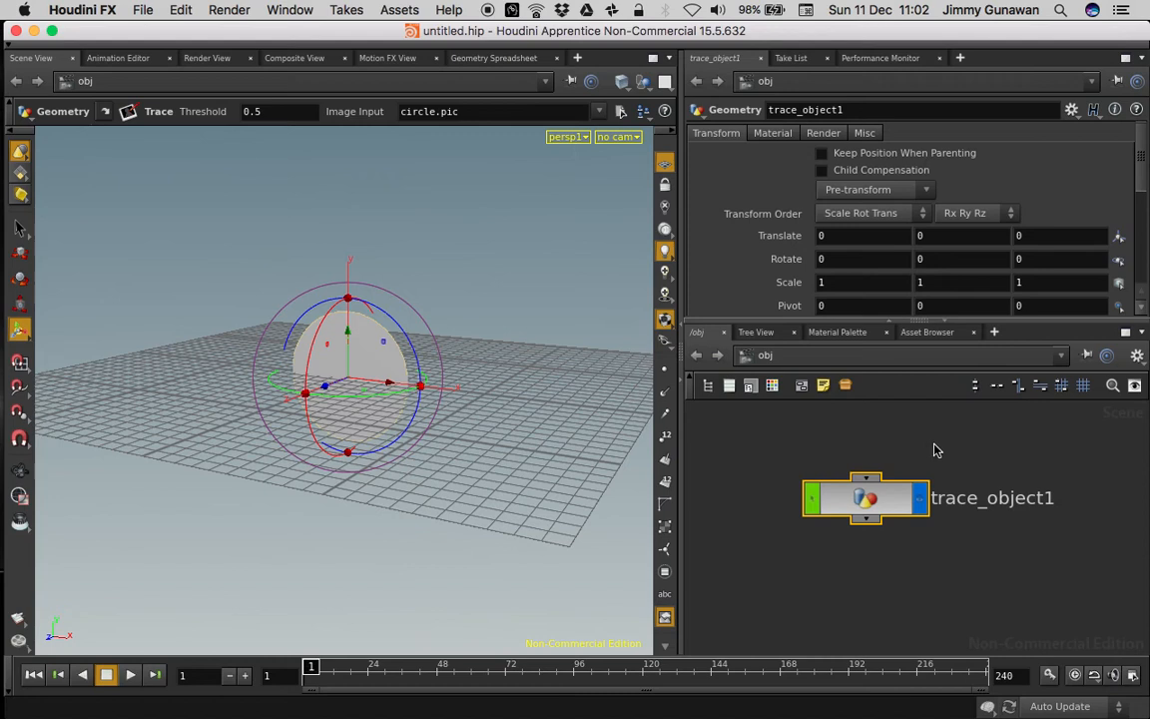
middle_drag(938, 452, 920, 450)
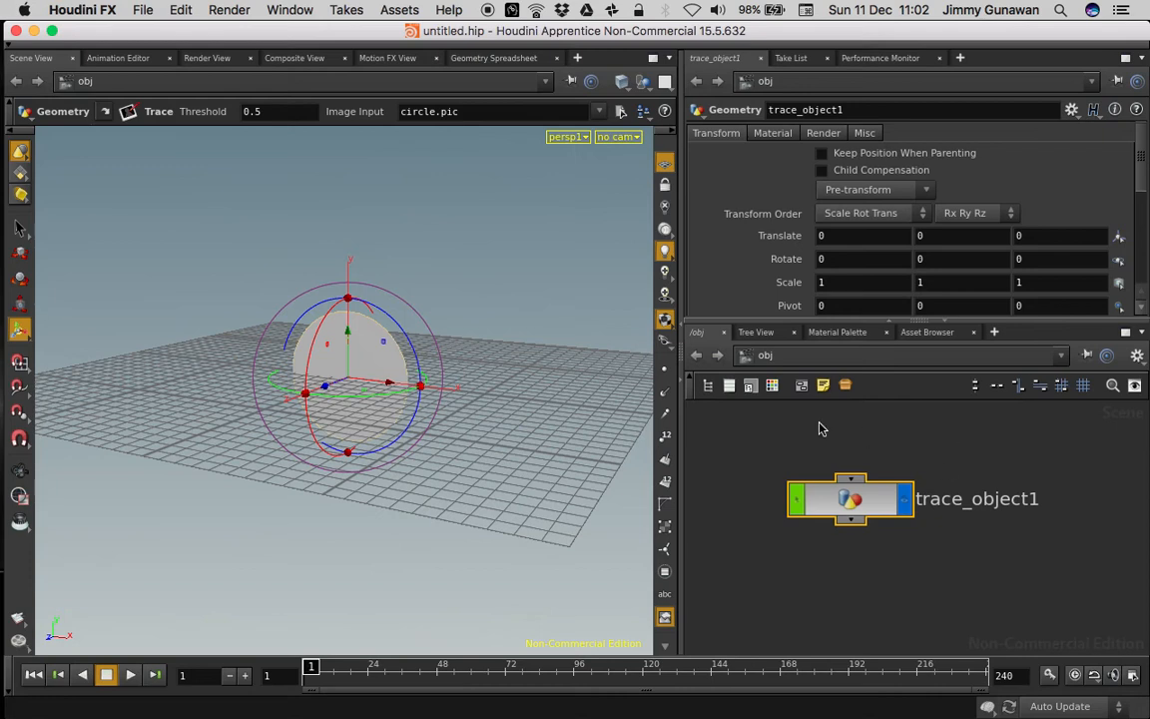
drag(681, 251, 628, 240)
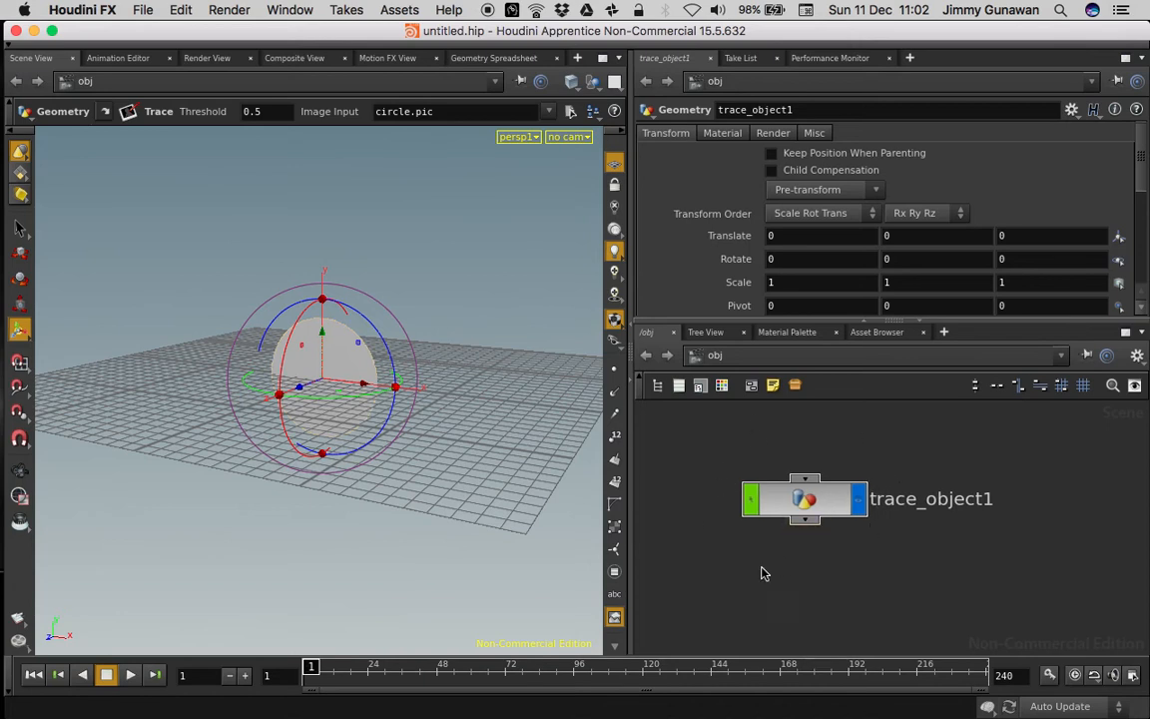
Enter the trace_object1 network and select its Trace node
drag(462, 346, 440, 360)
drag(811, 512, 867, 517)
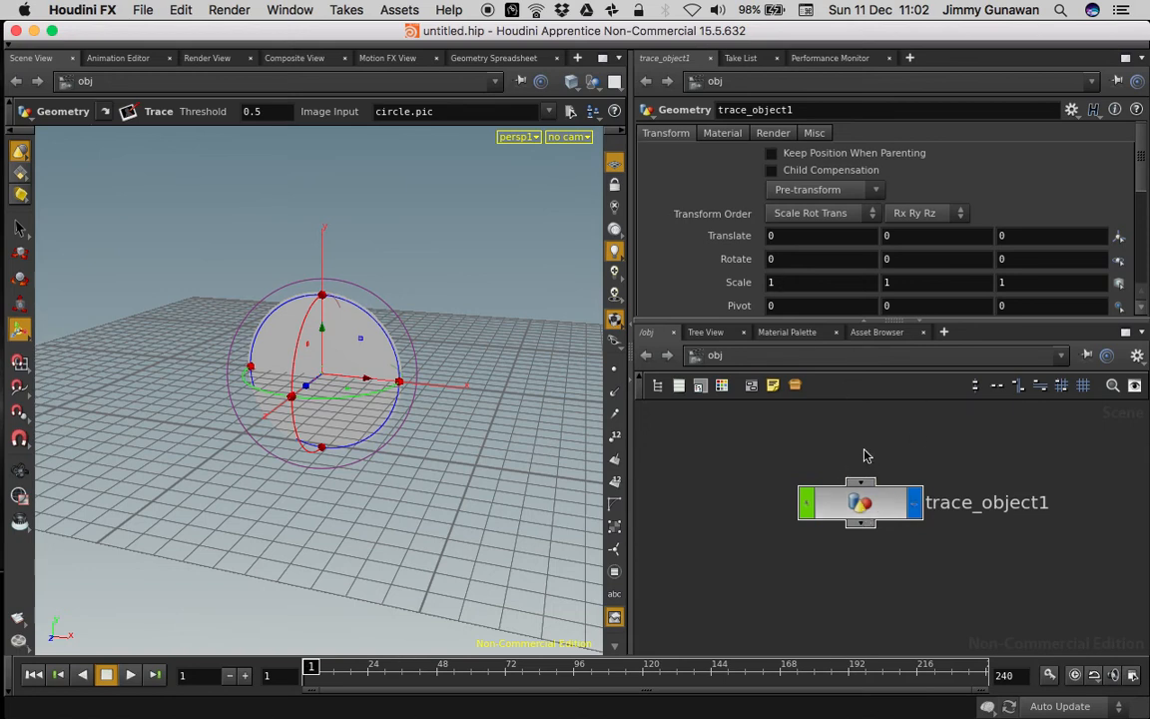
drag(885, 504, 891, 487)
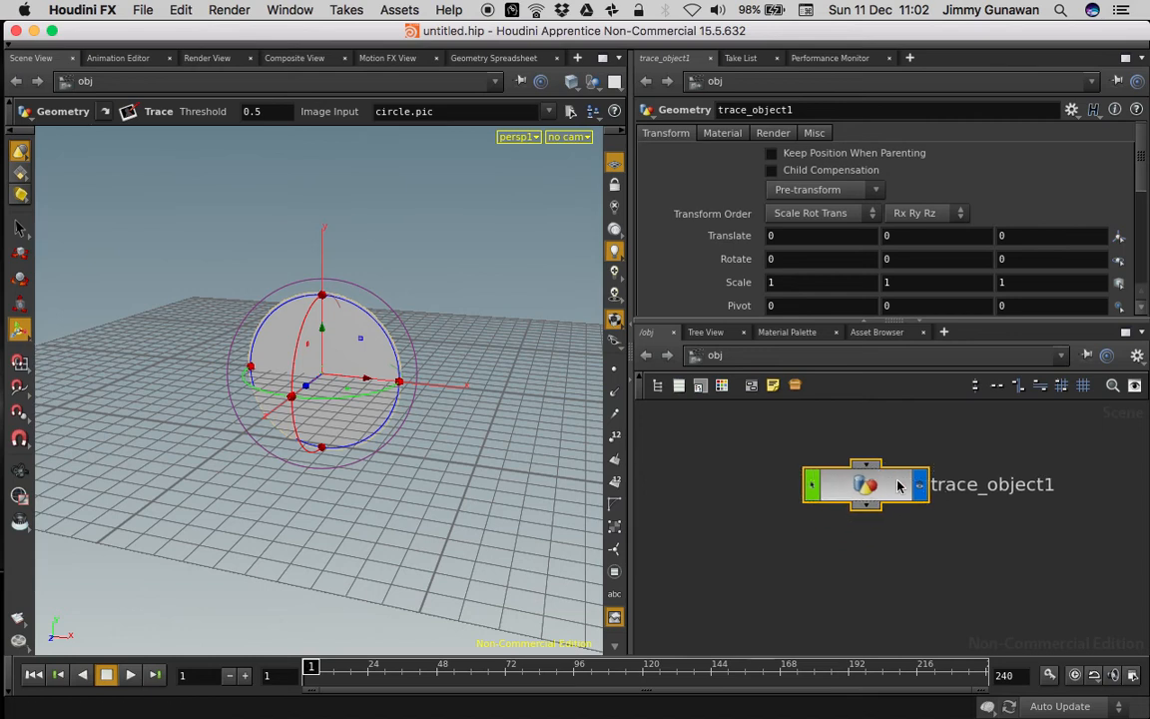
double_click(904, 490)
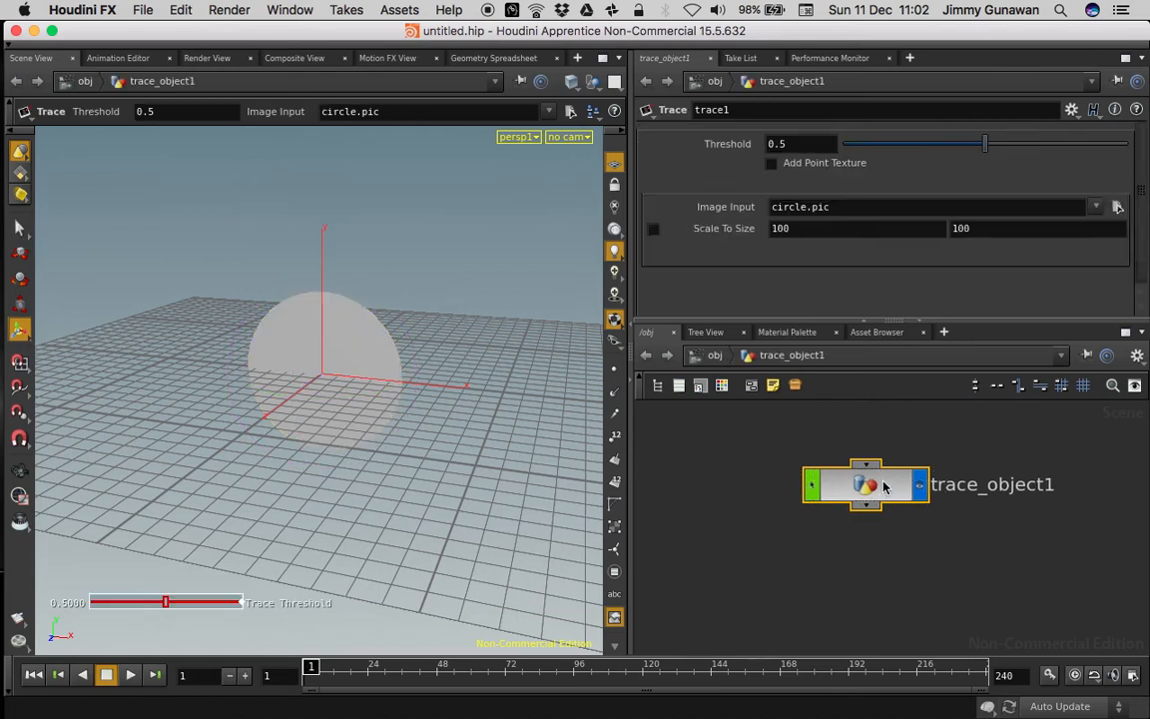
middle_drag(823, 476, 805, 460)
drag(786, 452, 940, 560)
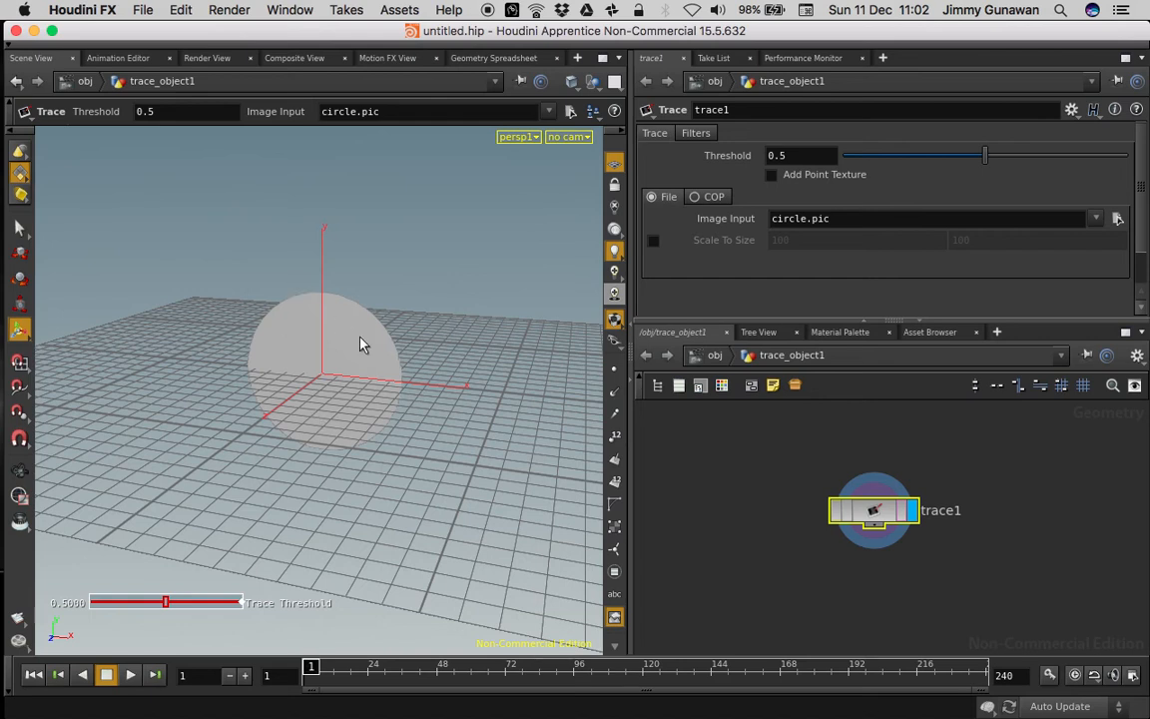
Load mario_run_jump.JPG from the Desktop as the Trace node's input image, with sequences not shown as one entry
click(1117, 218)
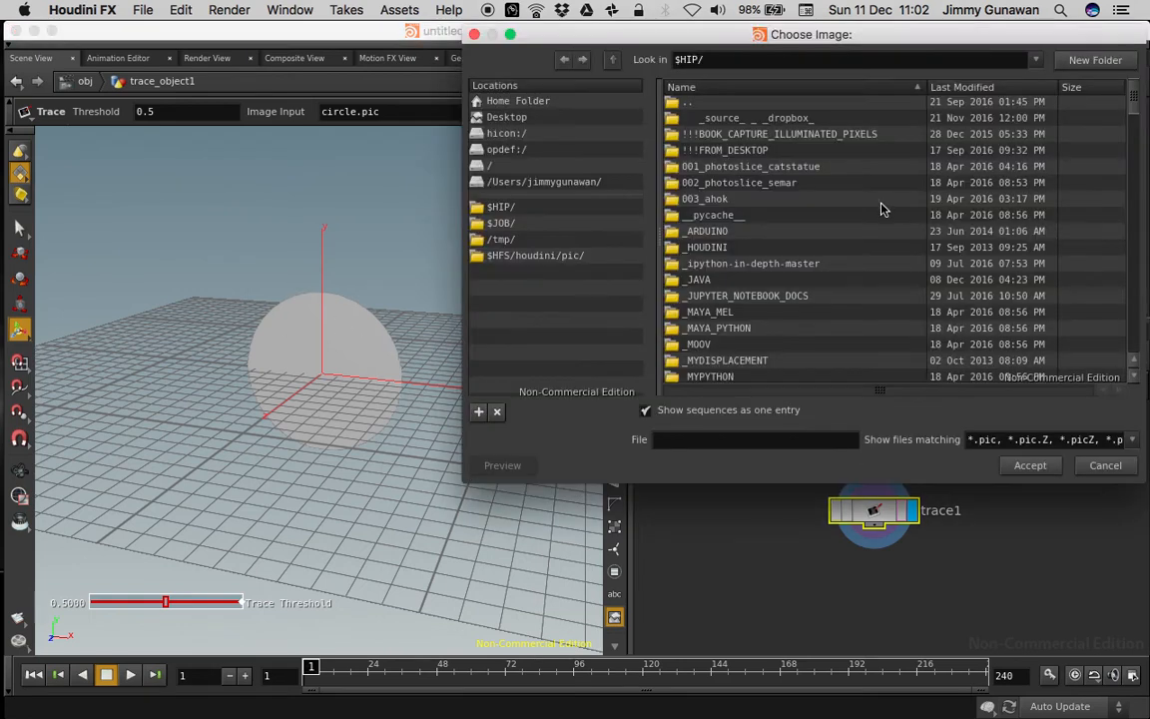
click(499, 117)
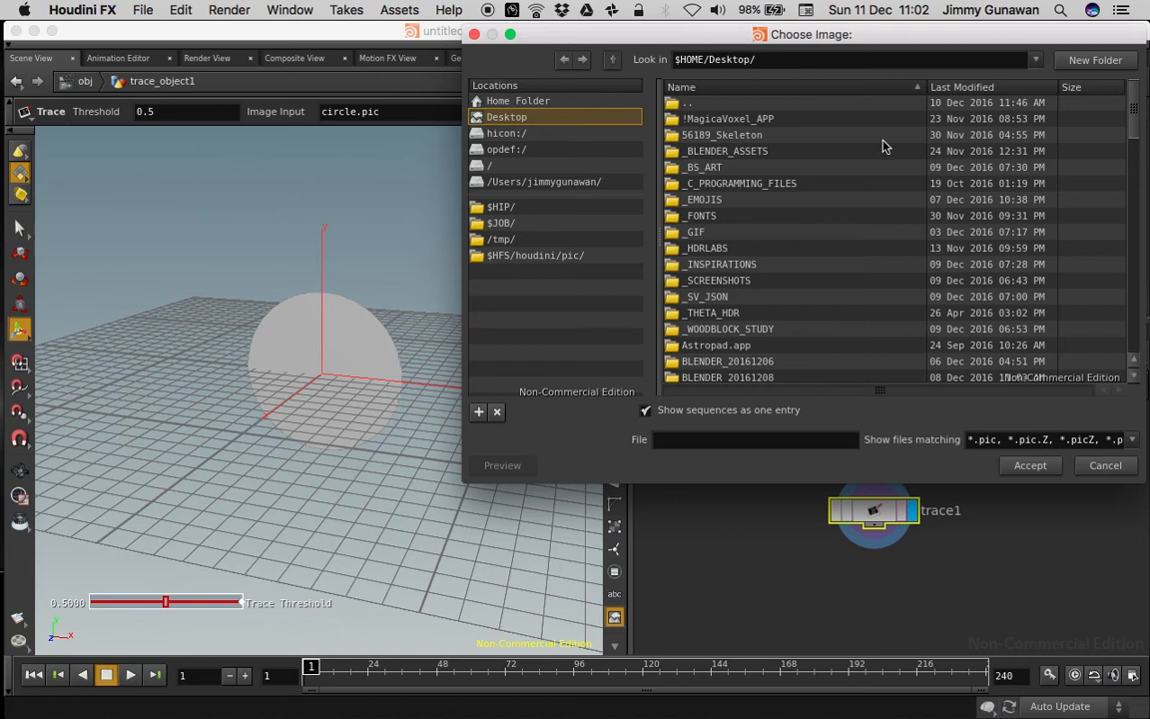
click(732, 408)
drag(1138, 125, 1138, 253)
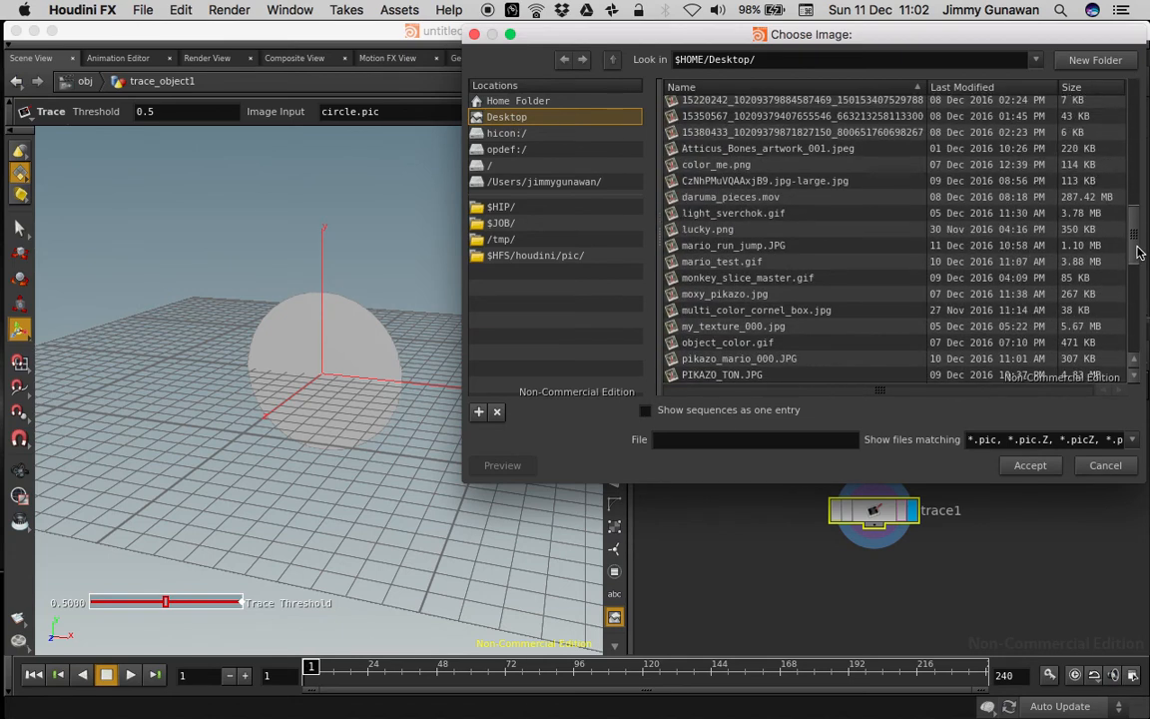
click(704, 245)
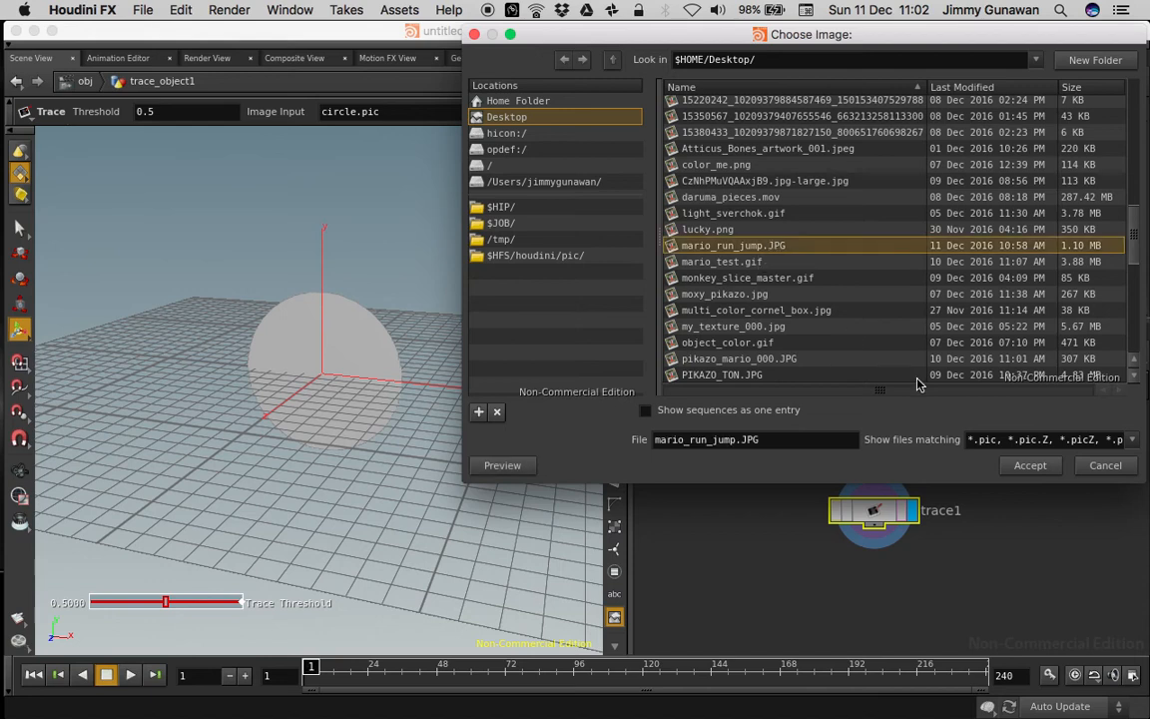
click(1032, 466)
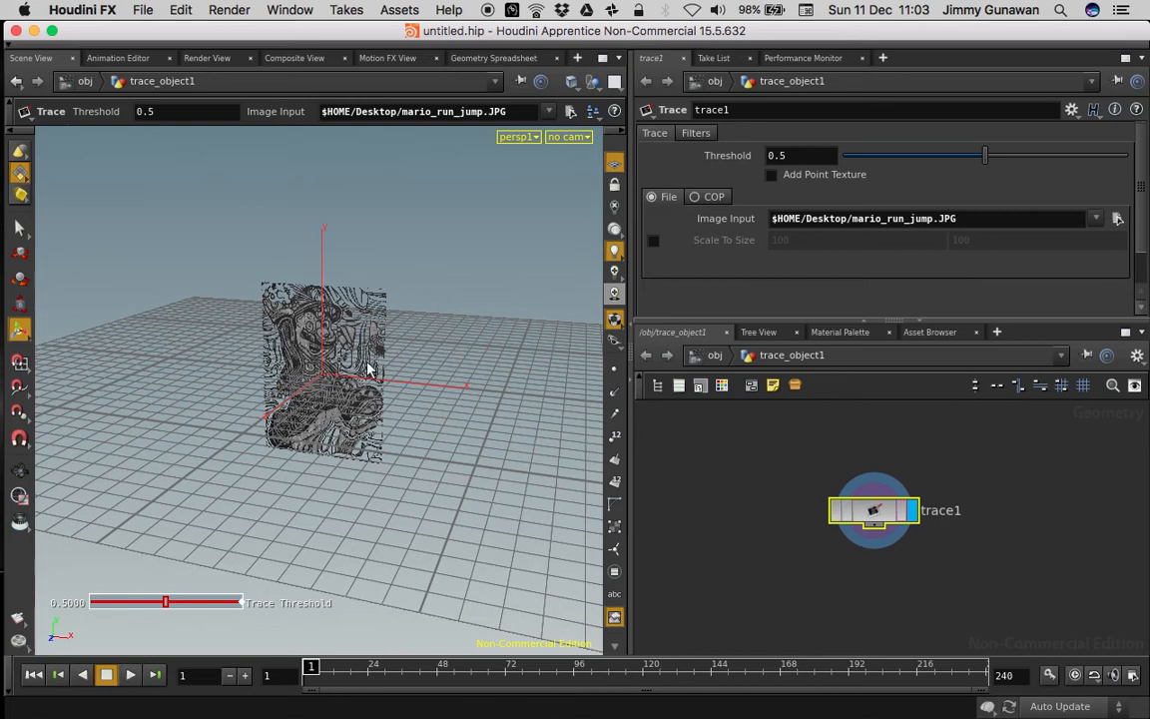
Hide the reference grid and turn off the origin gnomon in the scene view
mouse_move(366, 357)
alt+mouse_down()
mouse_move(392, 352)
mouse_move(388, 338)
alt+mouse_up()
alt+right_drag(388, 338, 407, 337)
mouse_move(406, 338)
alt+mouse_down()
mouse_move(140, 327)
mouse_move(427, 347)
mouse_move(383, 352)
mouse_move(464, 320)
mouse_move(418, 319)
mouse_move(452, 332)
alt+mouse_up()
click(616, 162)
alt+drag(475, 275, 443, 271)
key(d)
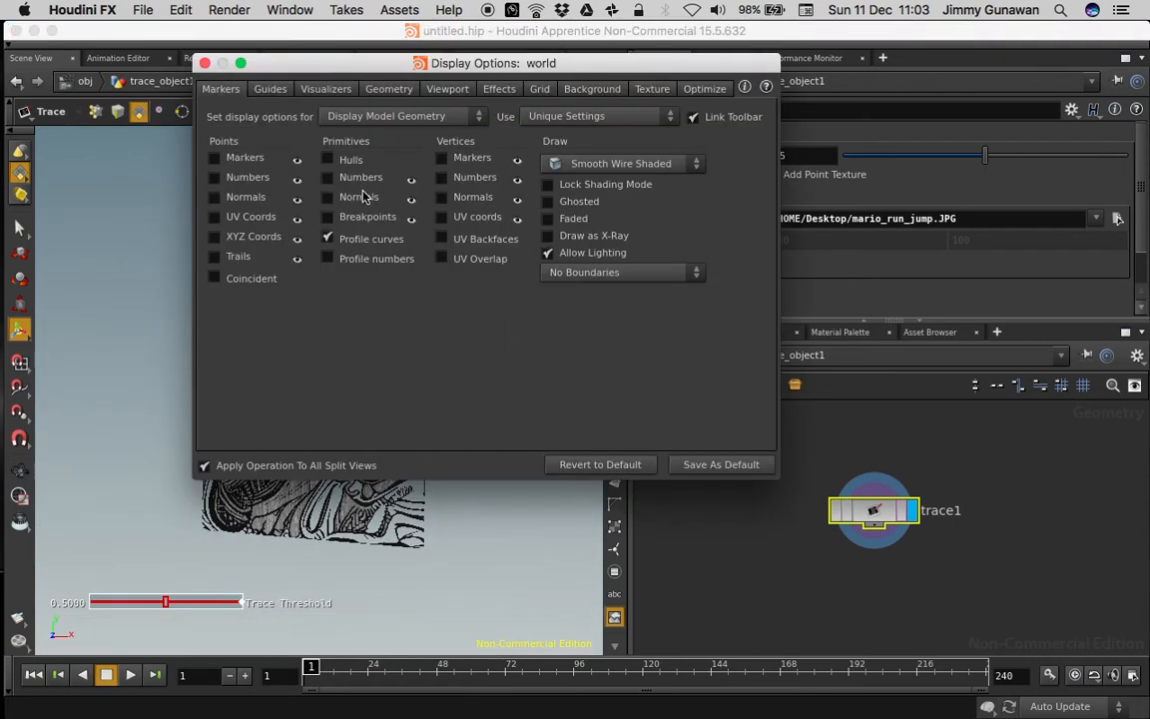
click(267, 89)
click(250, 133)
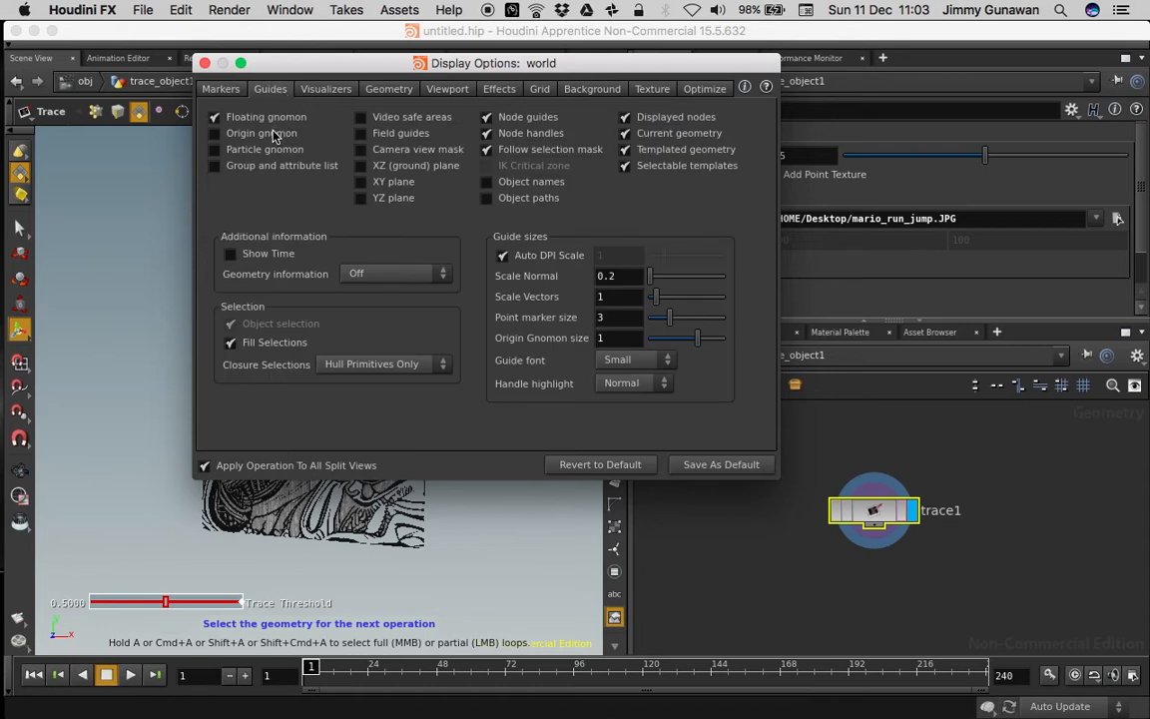
click(205, 63)
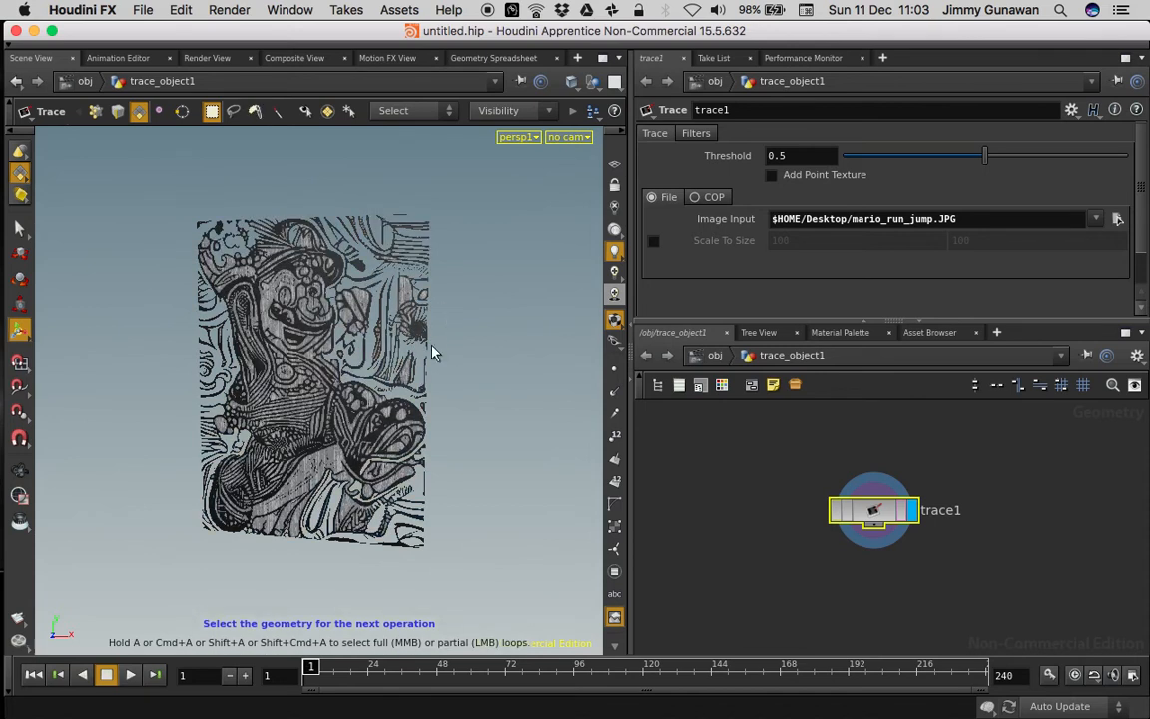
Examine the trace1 node's geometry information, including its point and polygon counts
mouse_move(675, 439)
mouse_down()
mouse_move(847, 530)
mouse_move(804, 505)
mouse_up()
middle_click(879, 517)
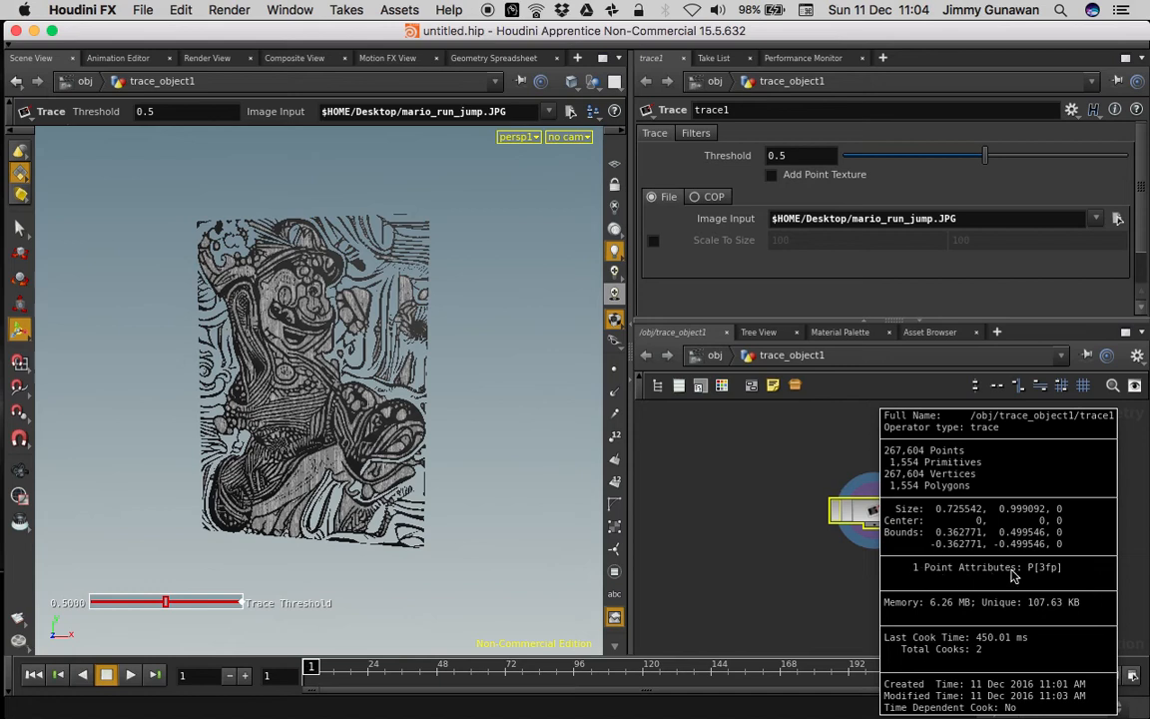
click(758, 464)
middle_drag(758, 463, 755, 446)
drag(755, 445, 899, 525)
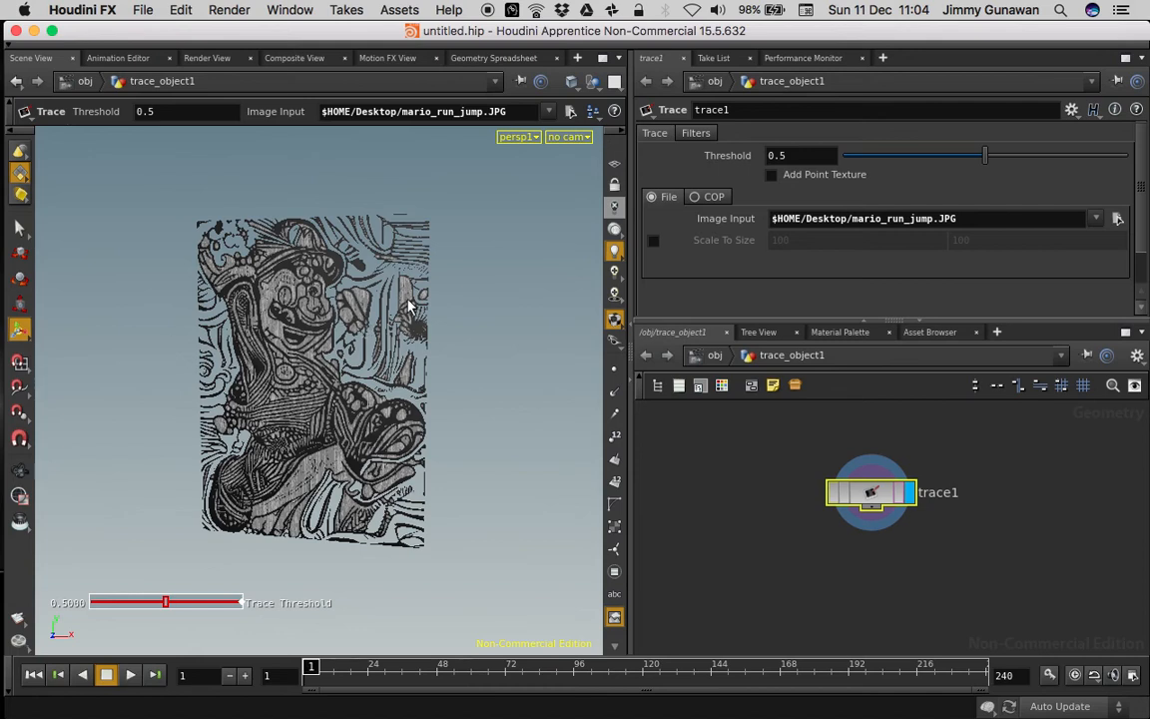
Turn on Resample Shapes in the Trace node's filters
click(698, 132)
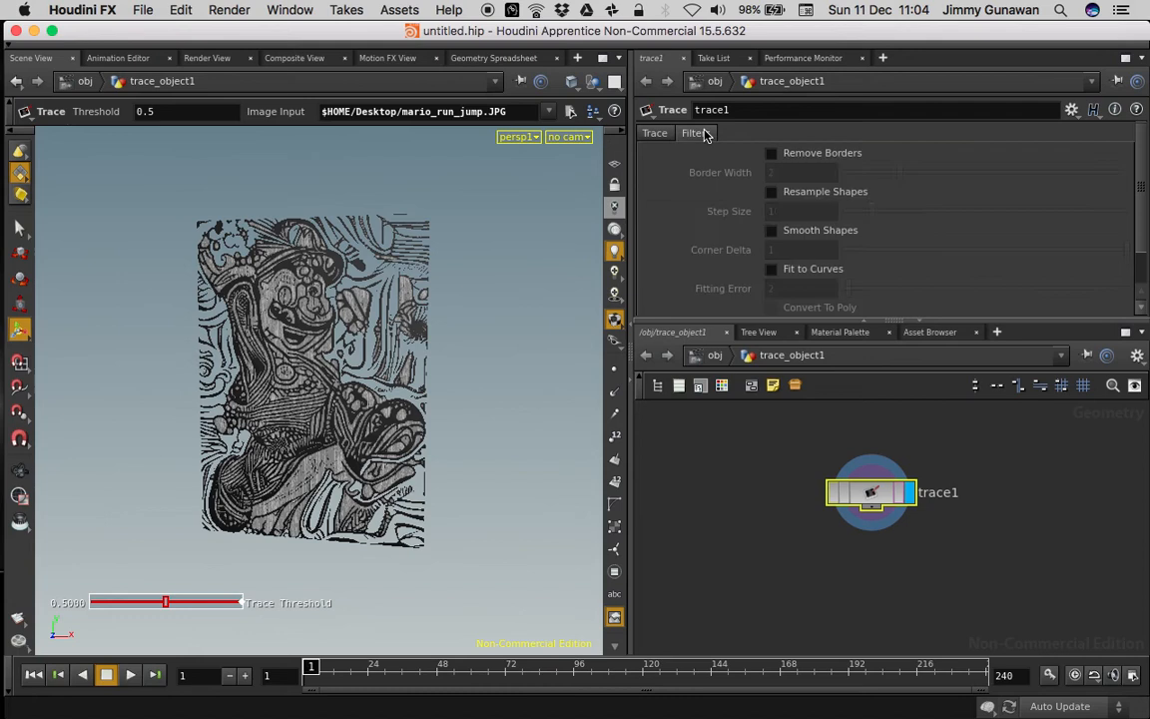
click(775, 194)
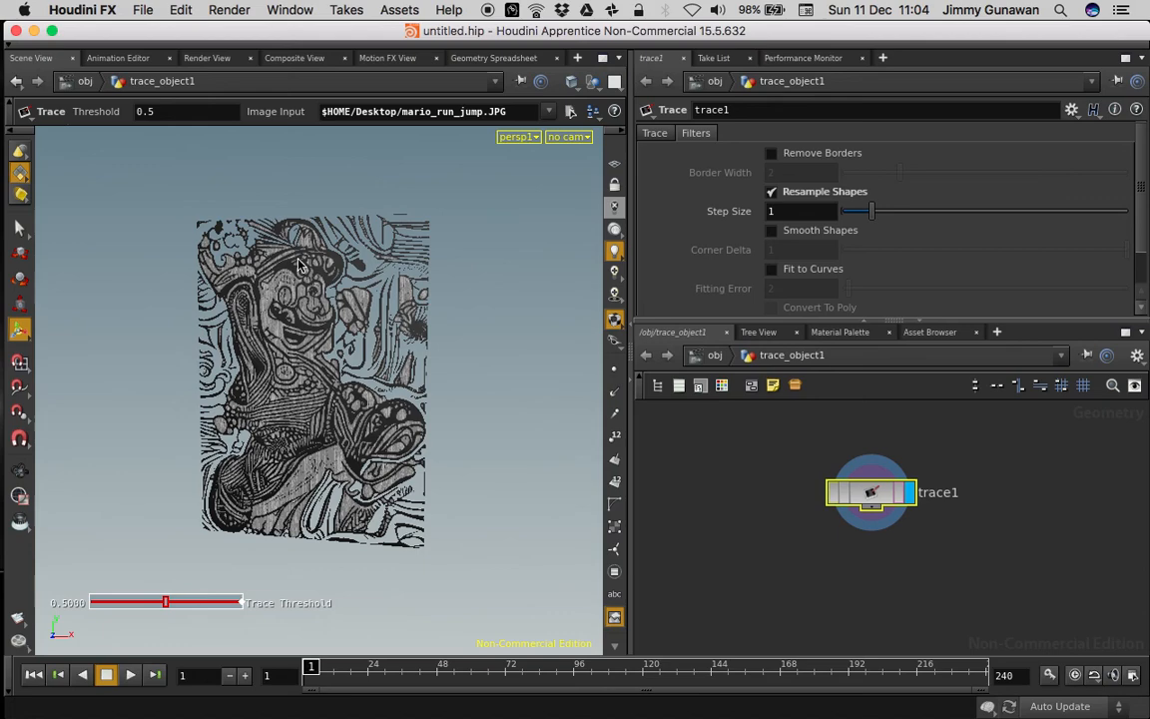
Switch to Blender, delete the default cube and move the lamp and camera to layer 2, returning to Houdini
key(ctrl+Right)
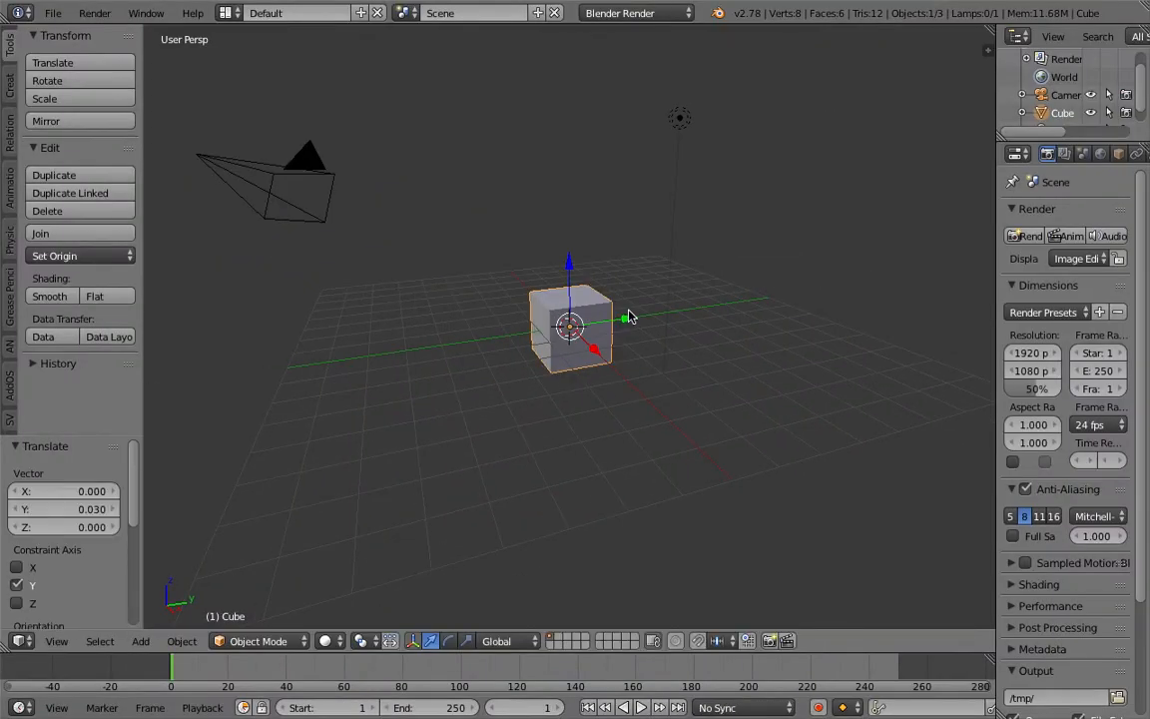
key(Delete)
right_click(679, 118)
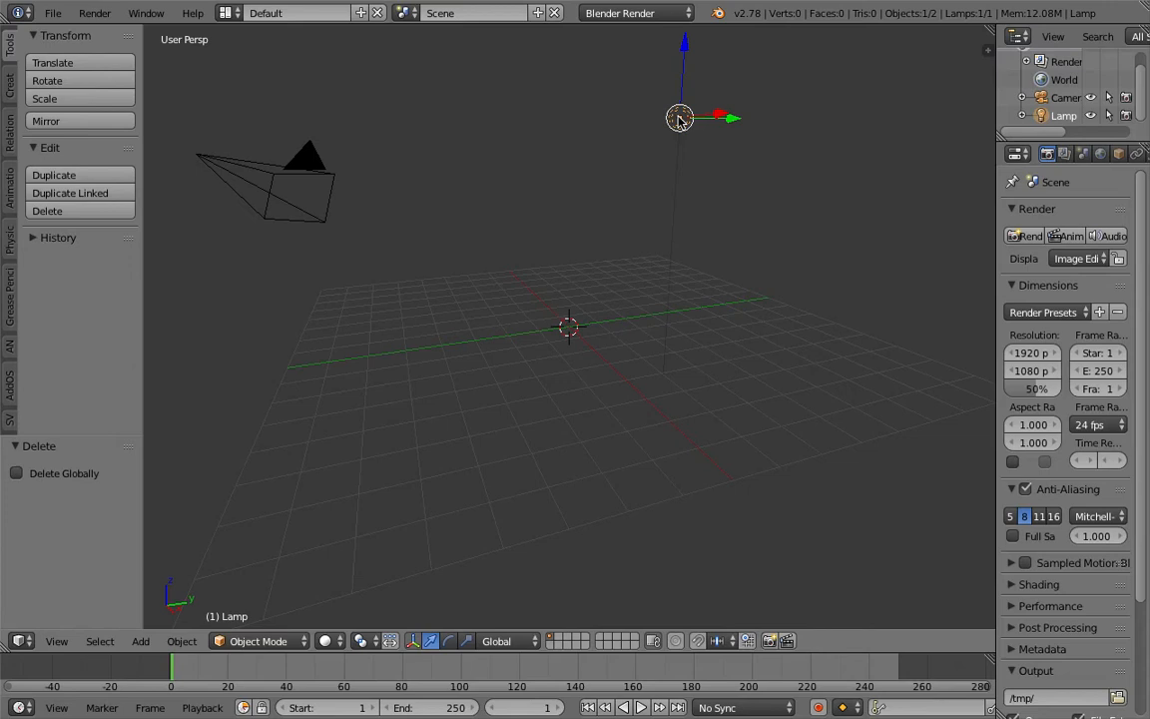
shift+right_click(326, 181)
key(m)
key(2)
key(ctrl+Left)
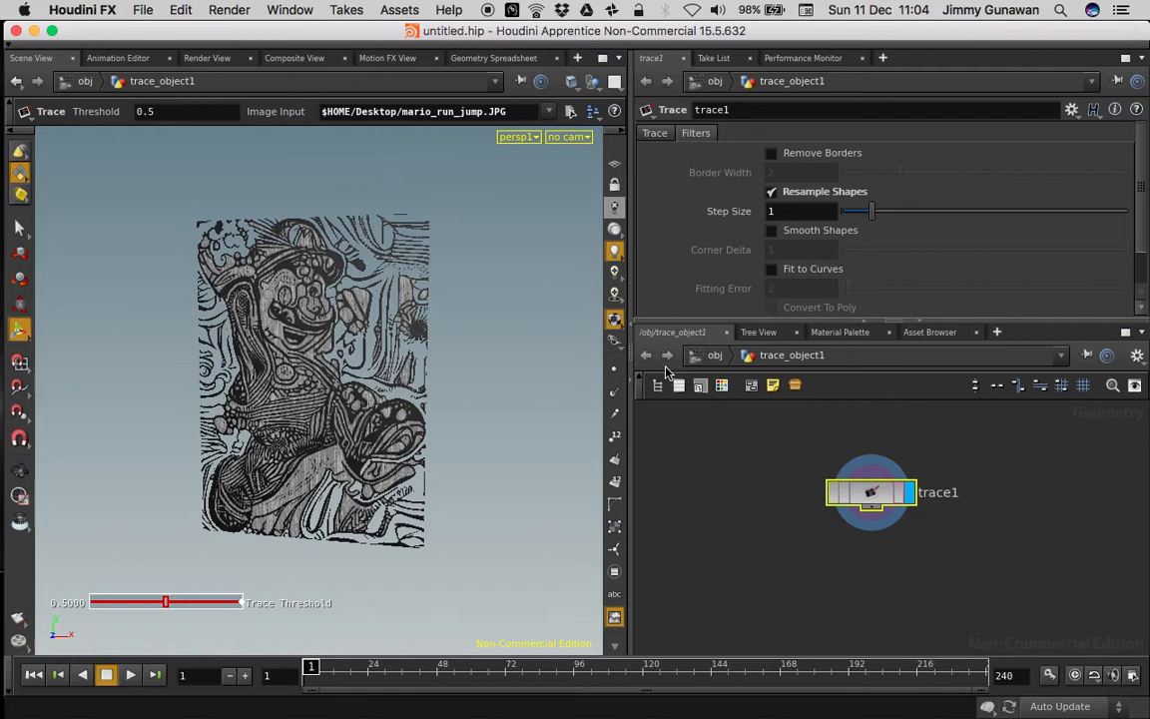
Set the Trace node's resample step size to 4 and inspect the trace1 geometry information
drag(872, 211, 882, 211)
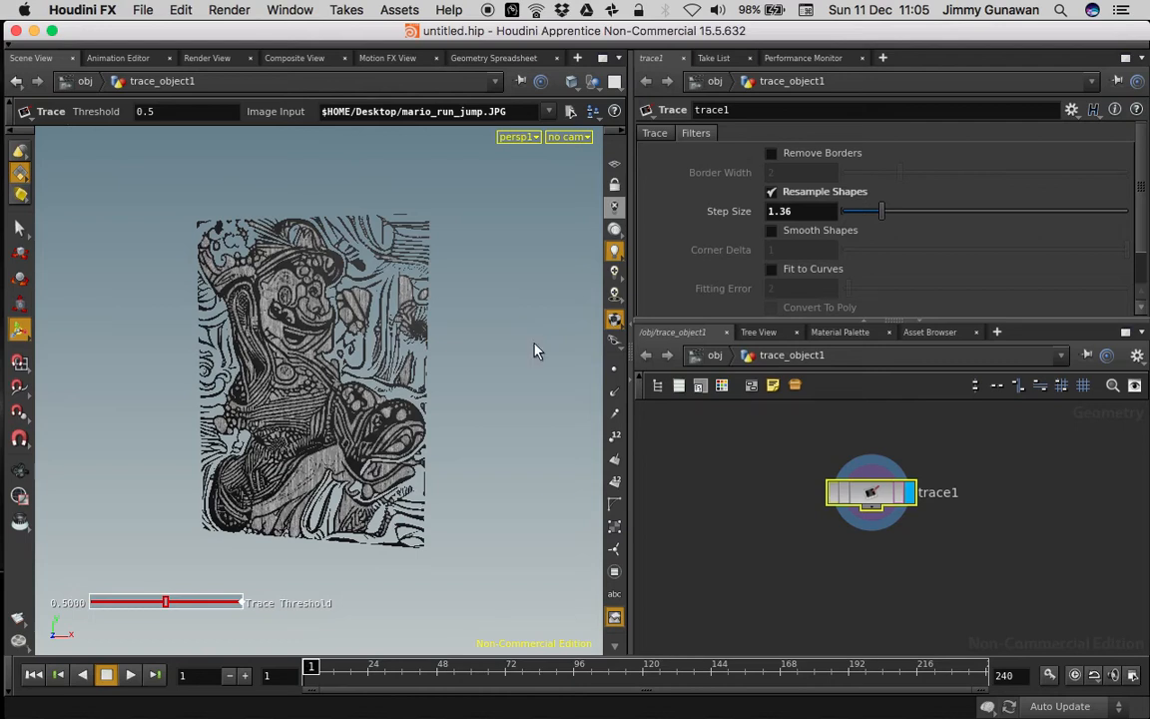
drag(797, 211, 758, 229)
text(4)
key(Return)
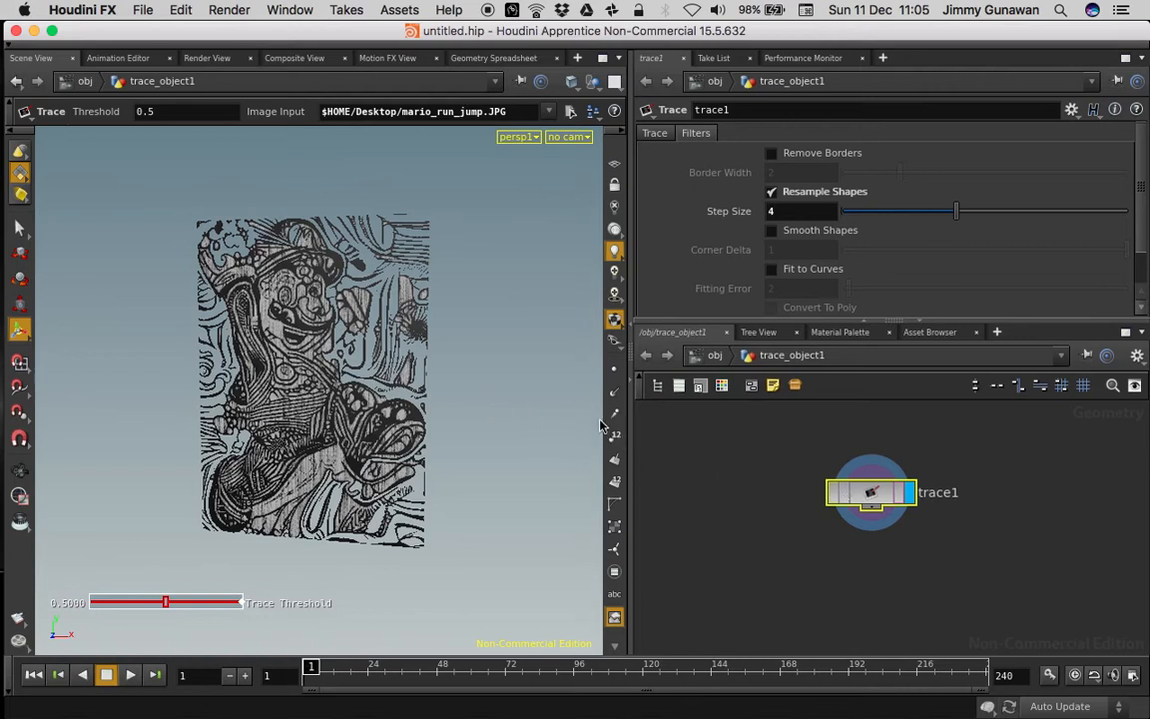
key(s)
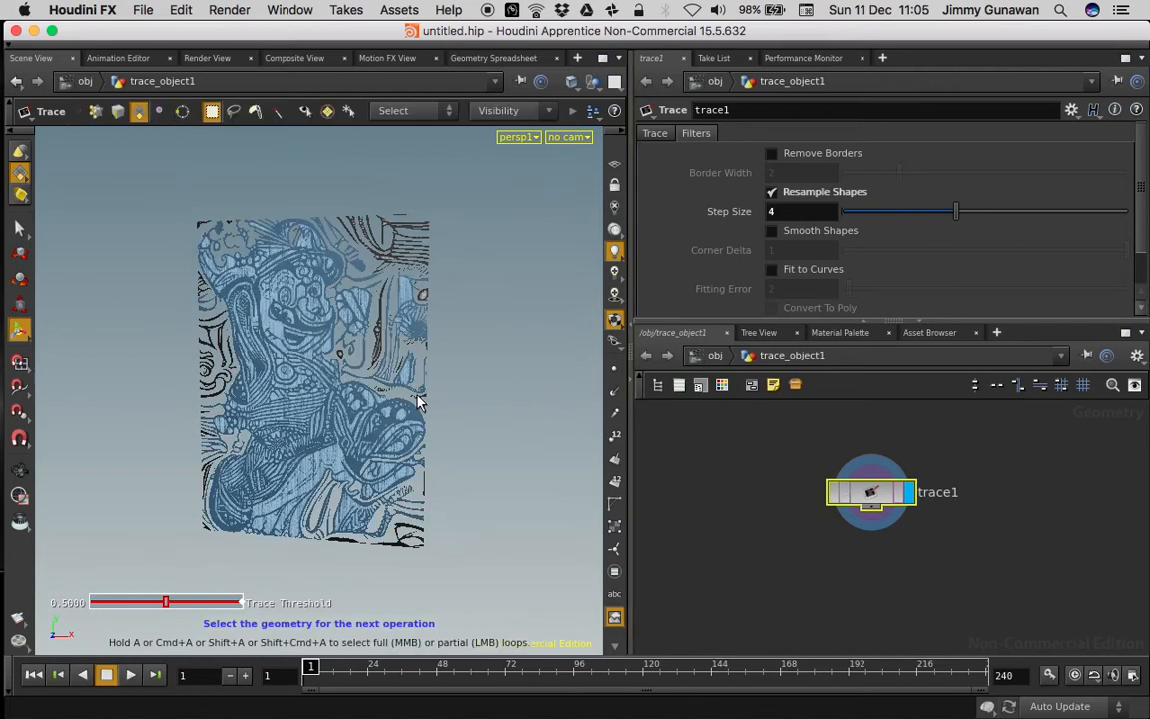
mouse_move(453, 342)
alt+mouse_down()
mouse_move(498, 326)
mouse_move(434, 338)
alt+mouse_up()
scroll(435, 339, up, 5)
middle_click(887, 490)
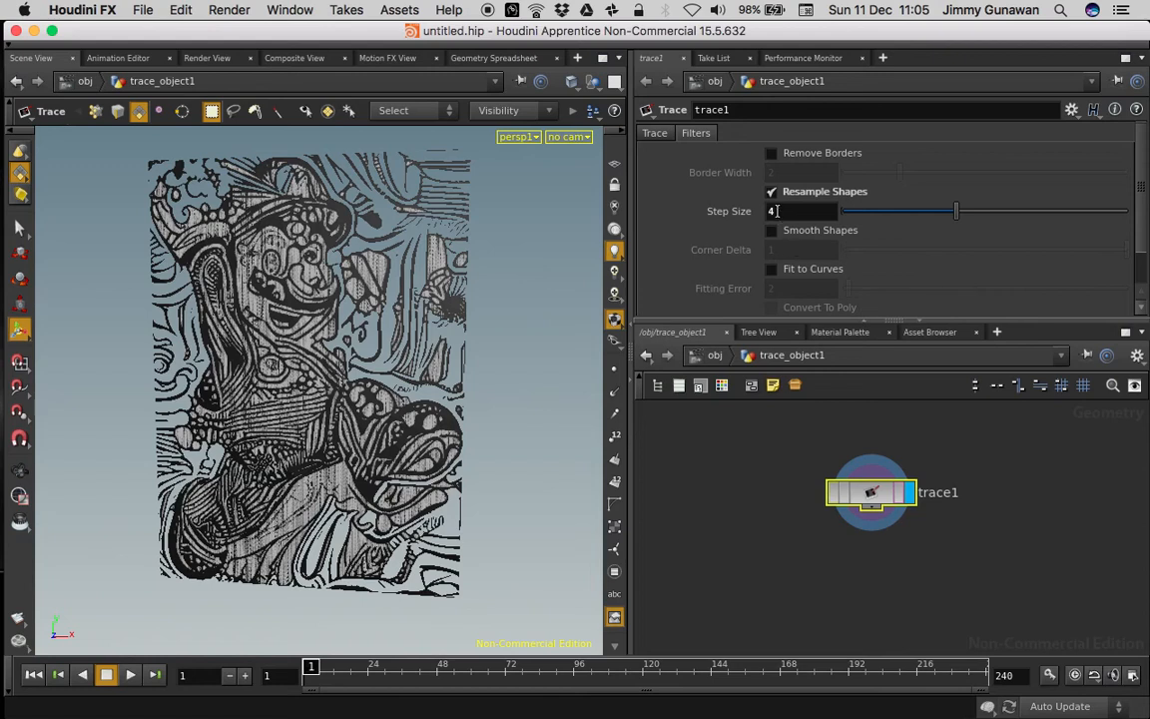
Save the Houdini scene under the file name mario_tracing
click(651, 135)
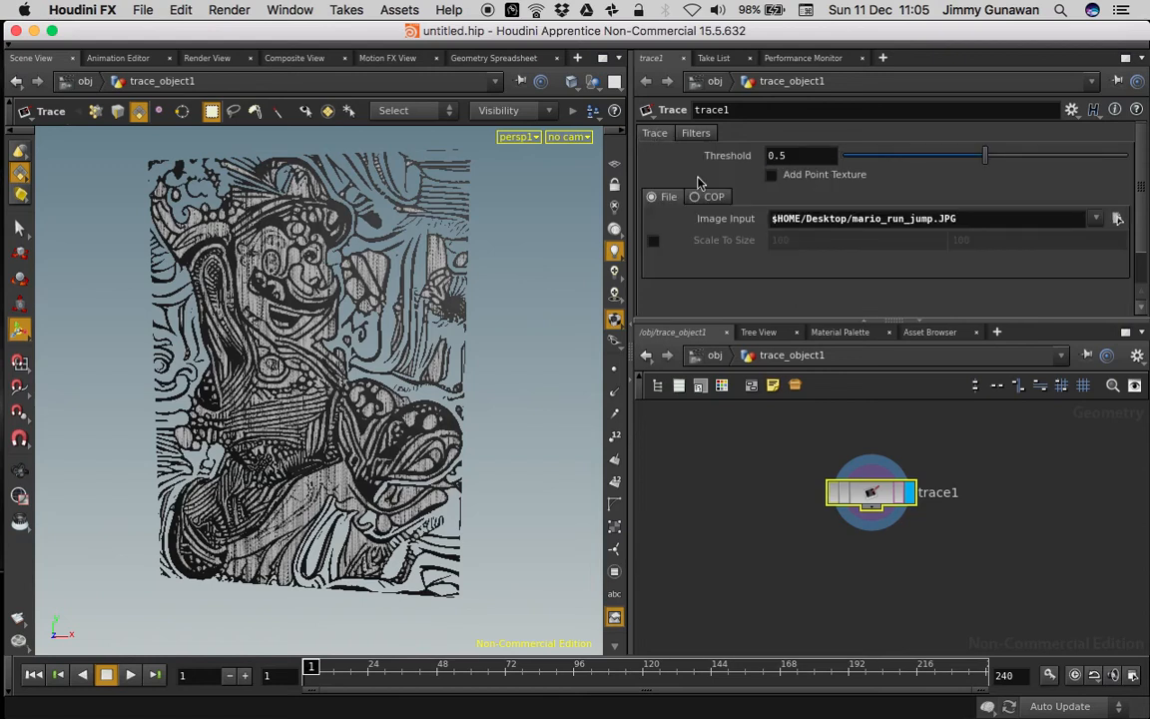
scroll(744, 477, down, 1)
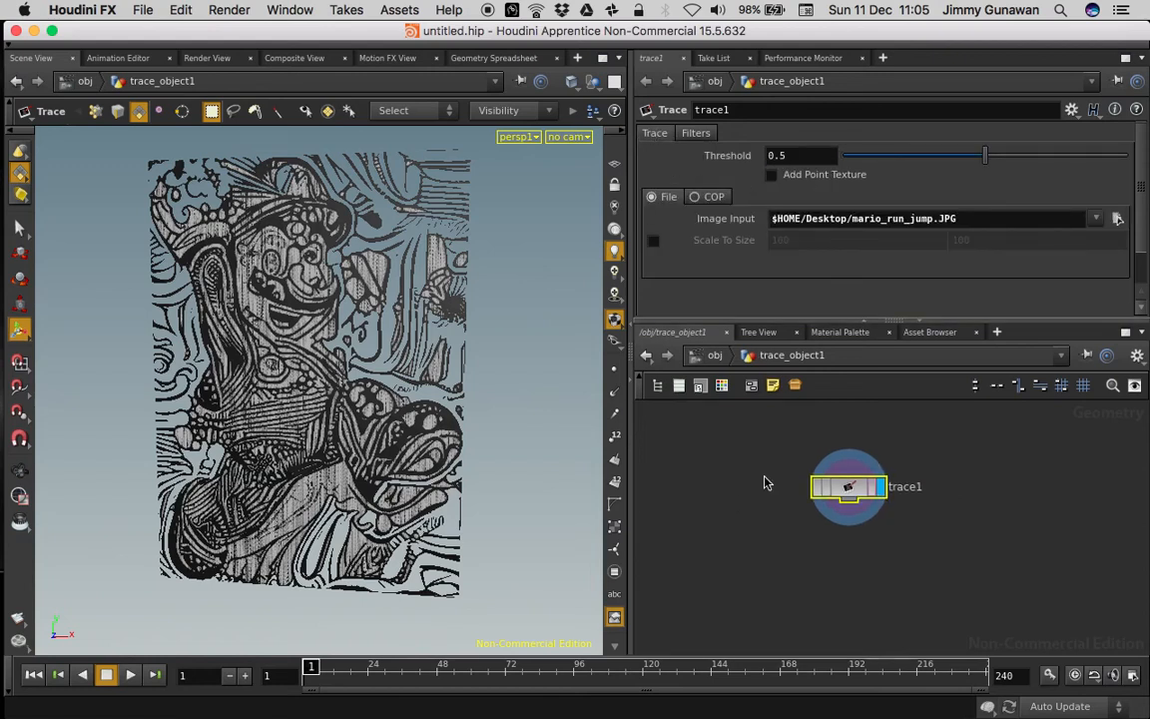
right_click(848, 491)
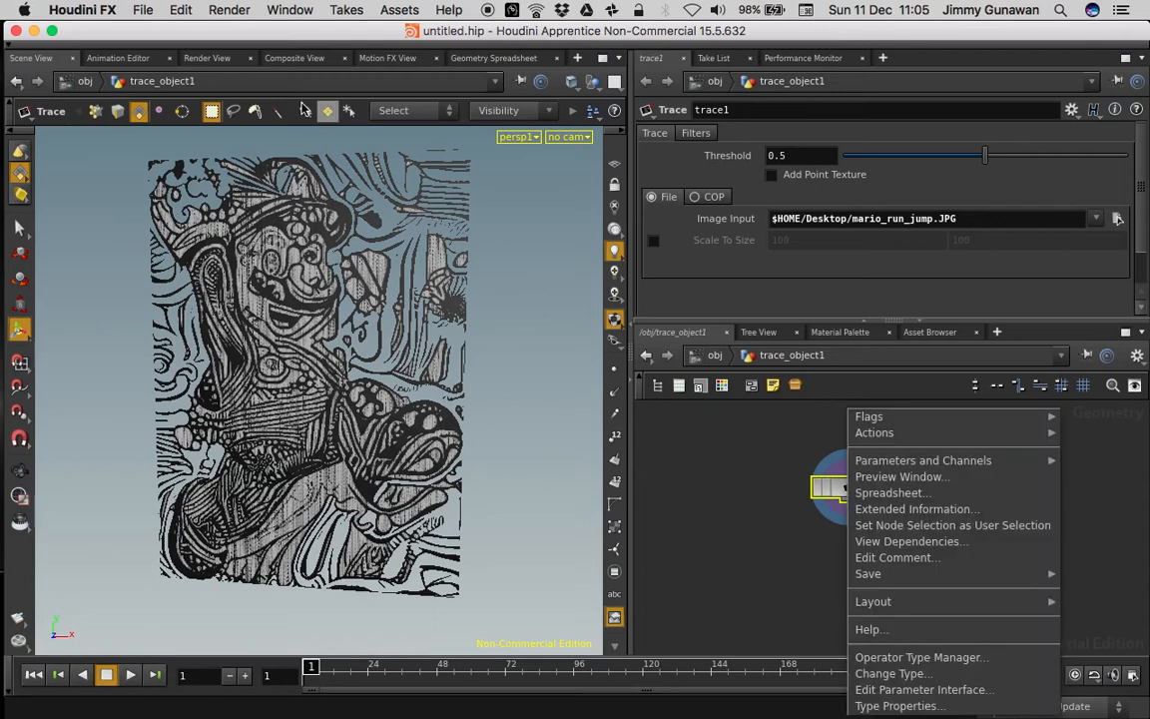
click(139, 12)
click(197, 139)
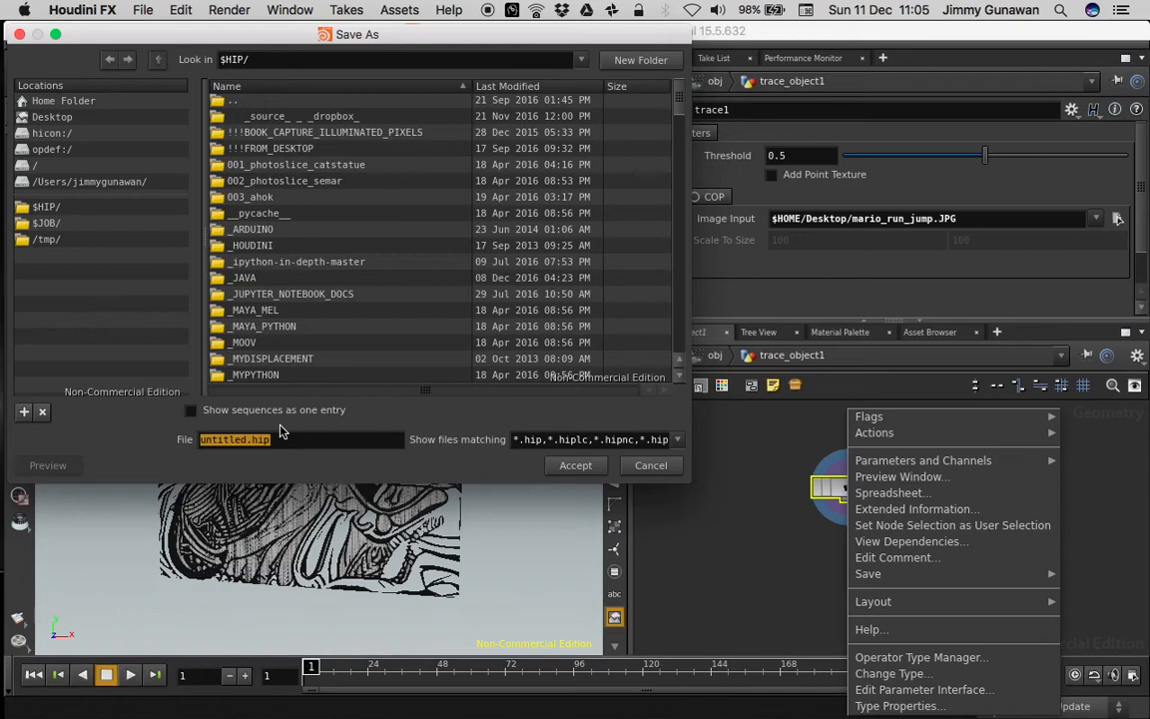
click(281, 443)
double_click(228, 440)
text(mario_tracing)
click(575, 465)
click(662, 471)
Examine the traced Mario geometry in the scene view from slightly different angles and distances
mouse_move(378, 360)
alt+mouse_down()
mouse_move(396, 341)
mouse_move(385, 339)
mouse_move(400, 363)
mouse_move(244, 366)
mouse_move(437, 378)
mouse_move(439, 365)
alt+mouse_up()
alt+right_drag(440, 365, 360, 372)
alt+middle_drag(360, 371, 369, 377)
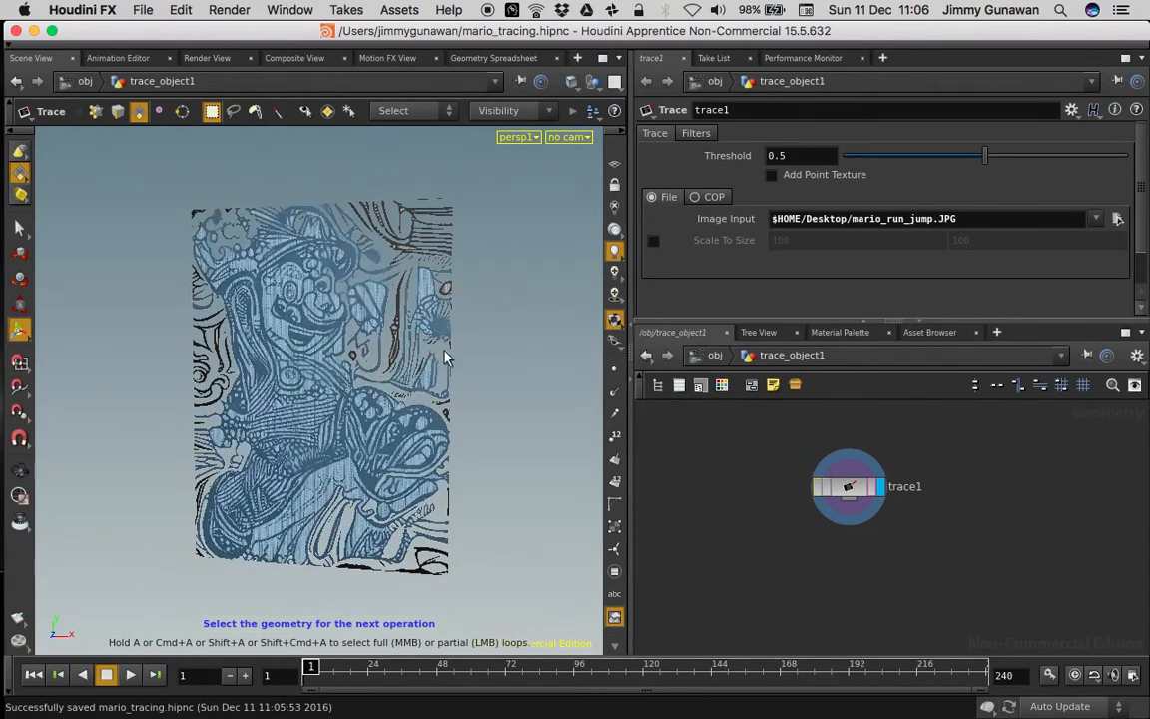
key(Escape)
key(Return)
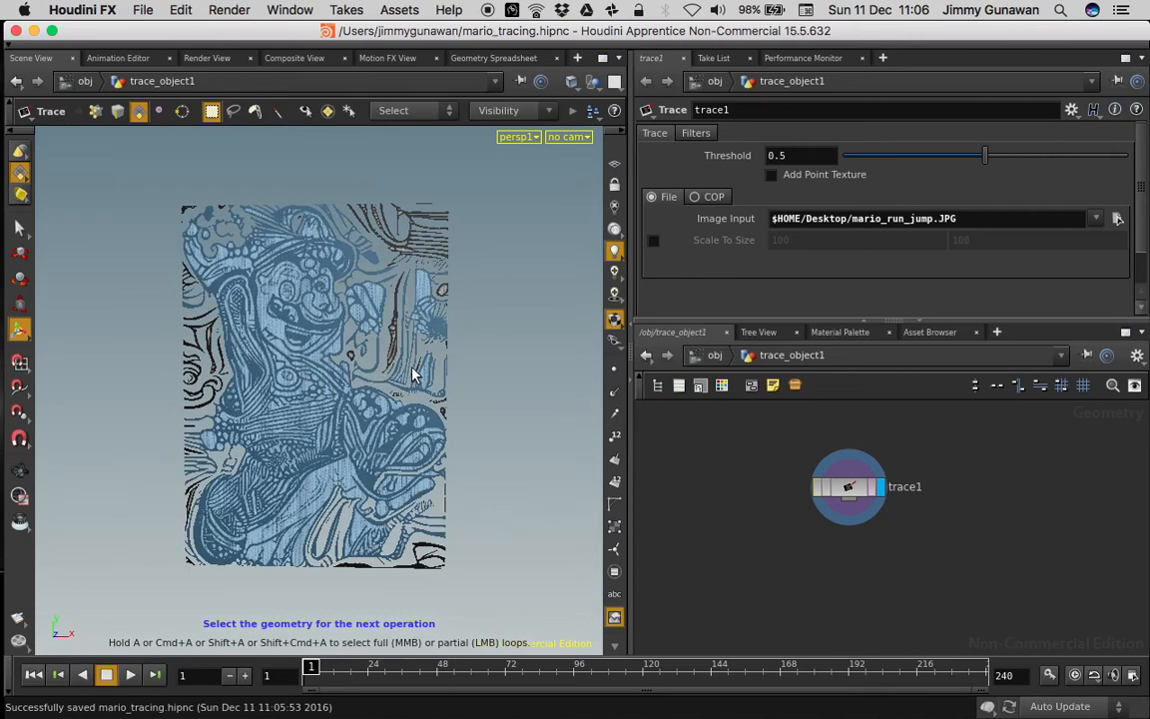
scroll(386, 369, up, 1)
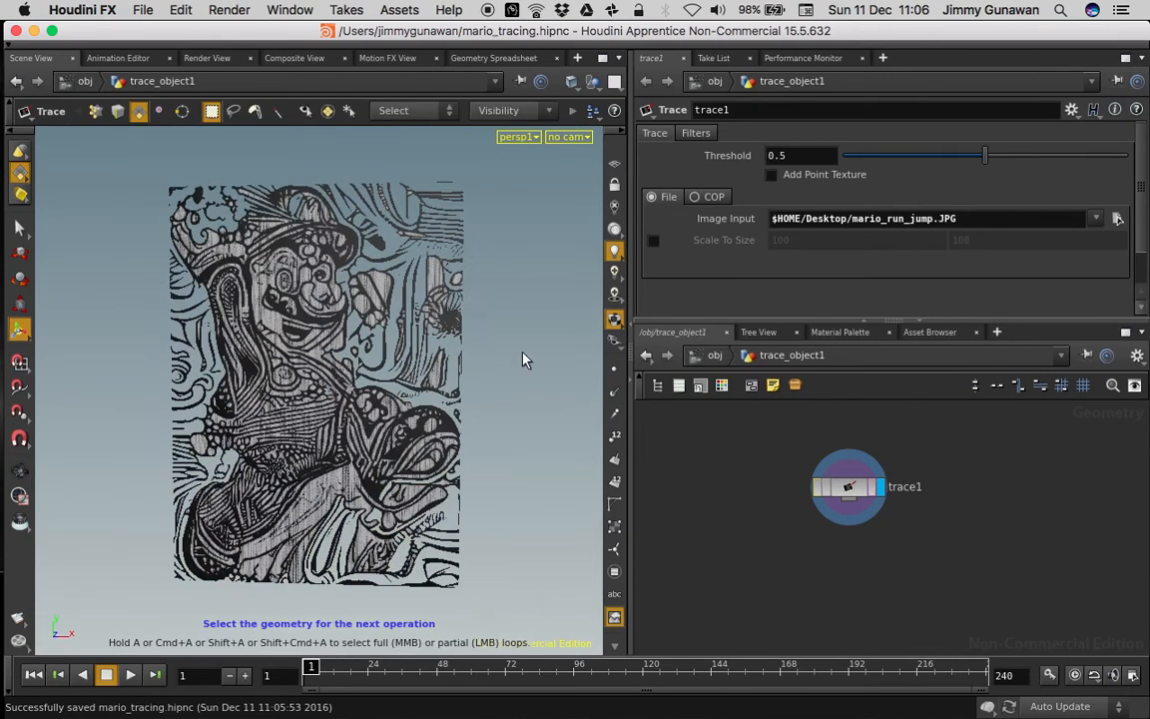
drag(739, 455, 886, 512)
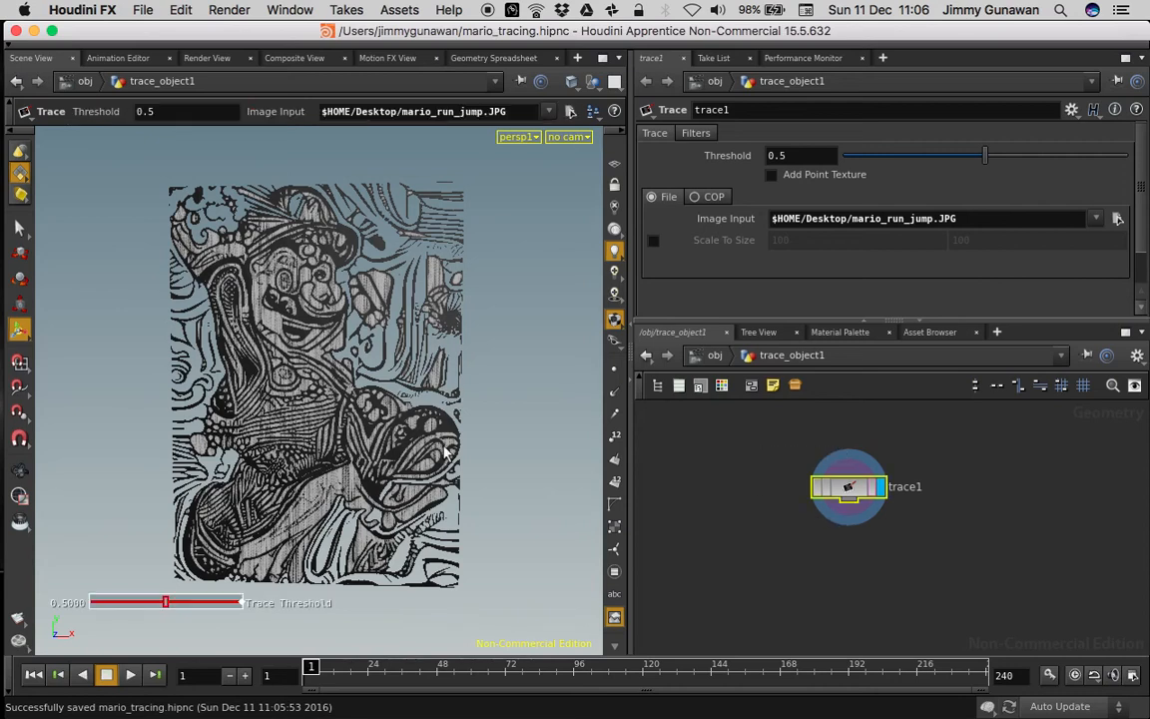
mouse_move(496, 395)
alt+mouse_down()
mouse_move(369, 410)
mouse_move(481, 397)
mouse_move(470, 404)
mouse_move(478, 415)
alt+mouse_up()
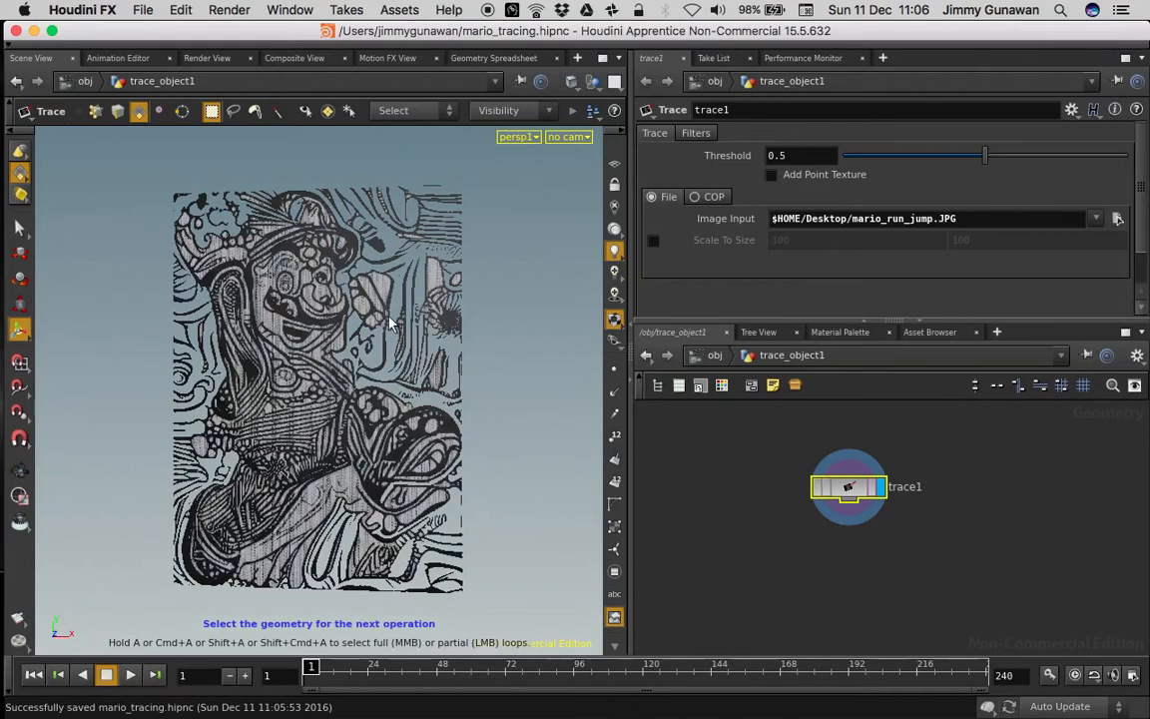
Set the trace1 node's resample step size to 6 and save the scene again
drag(752, 461, 867, 551)
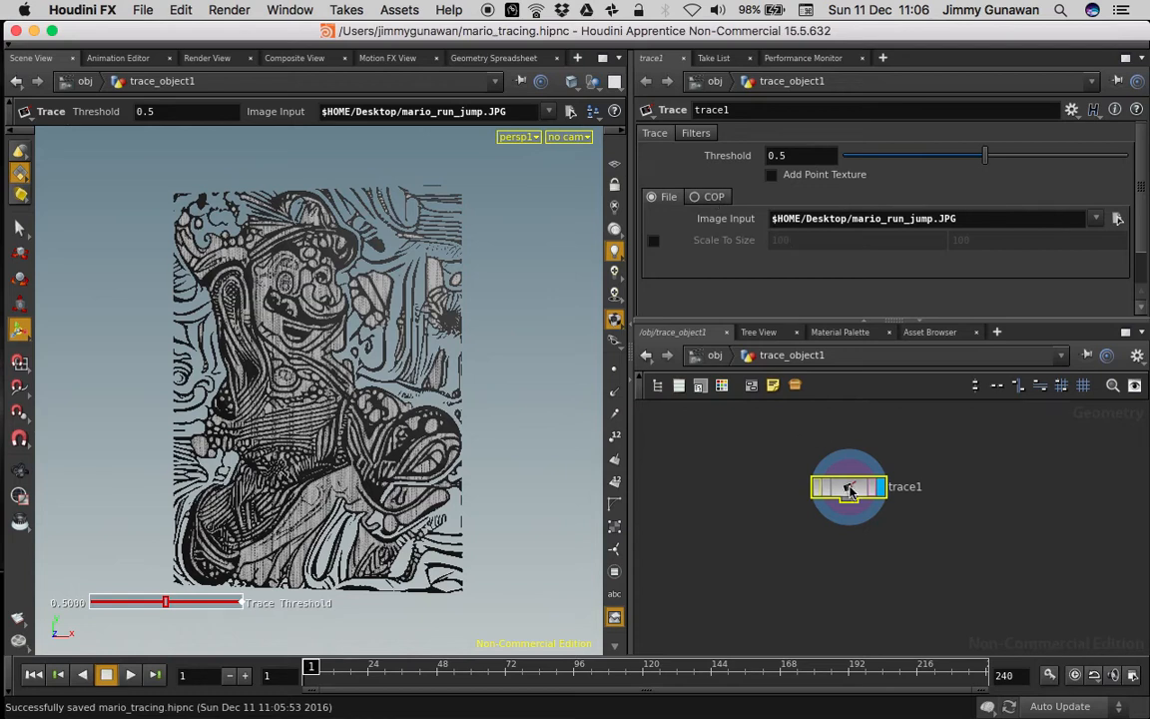
click(696, 133)
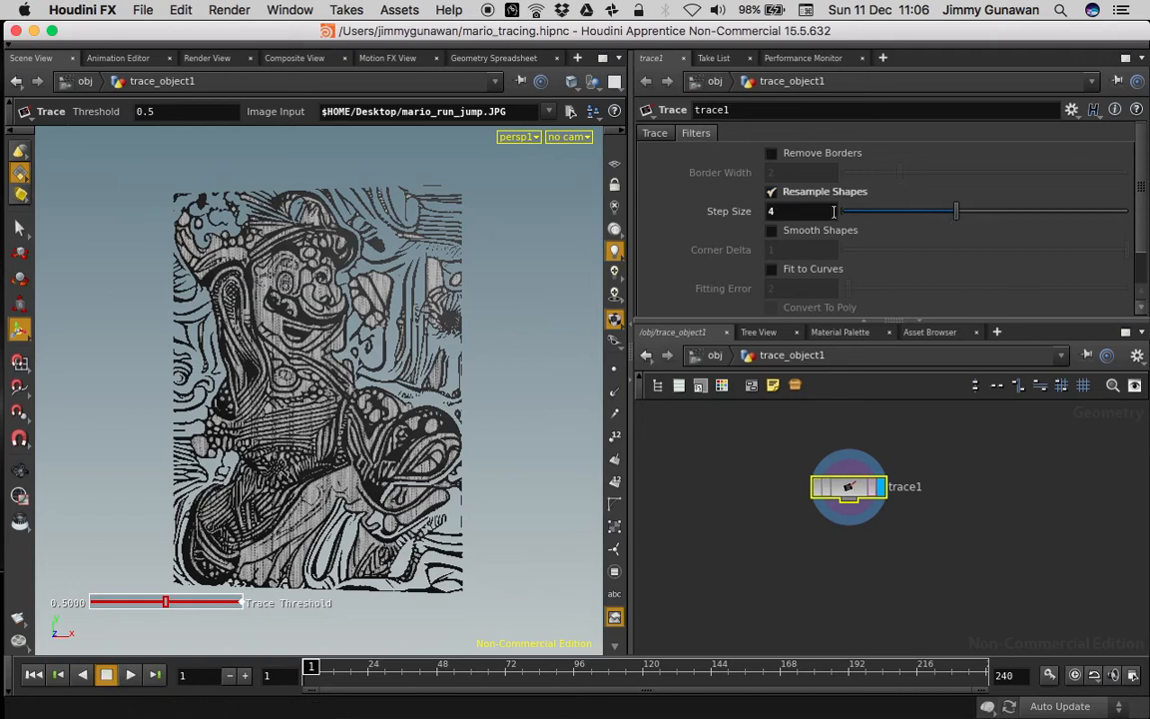
click(799, 211)
text(46)
key(Return)
click(755, 485)
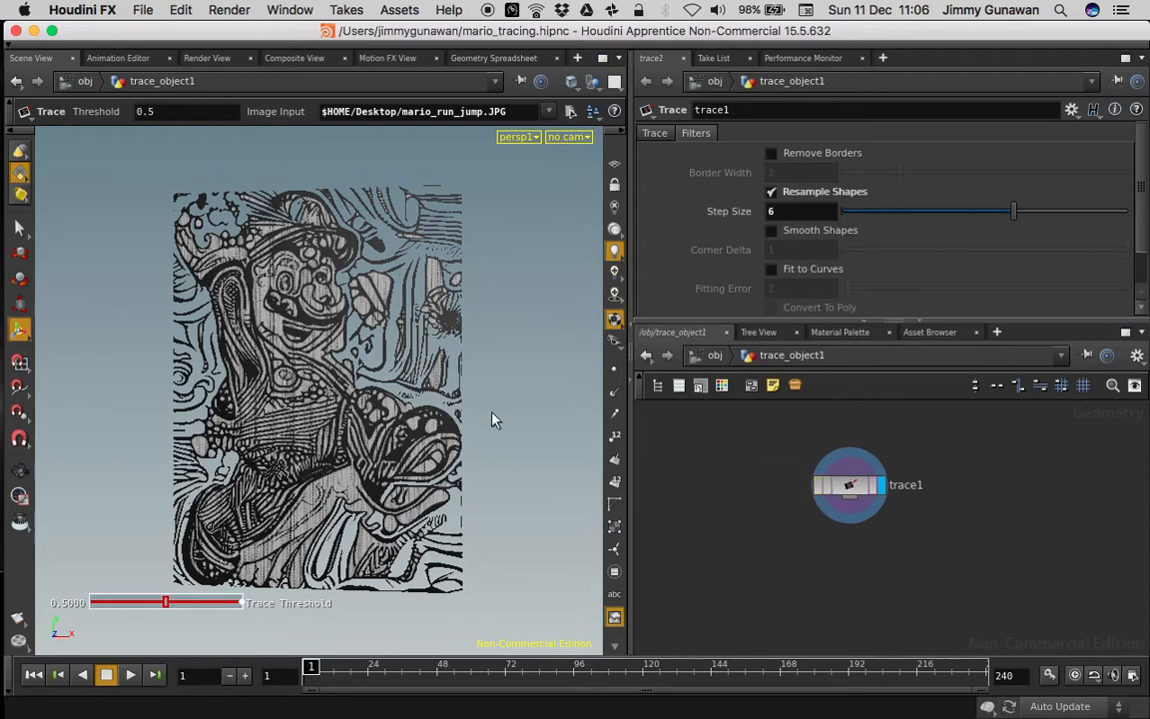
click(142, 9)
click(157, 118)
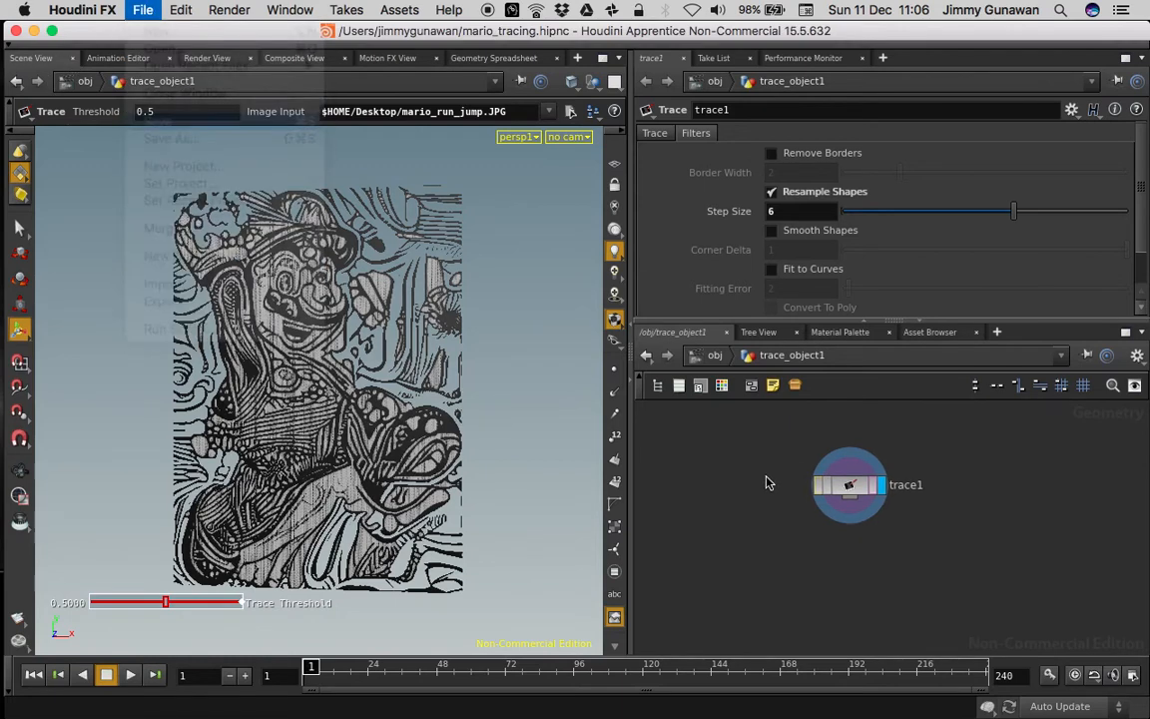
Start saving the trace1 node's geometry to a file, choosing the .obj format
right_click(842, 486)
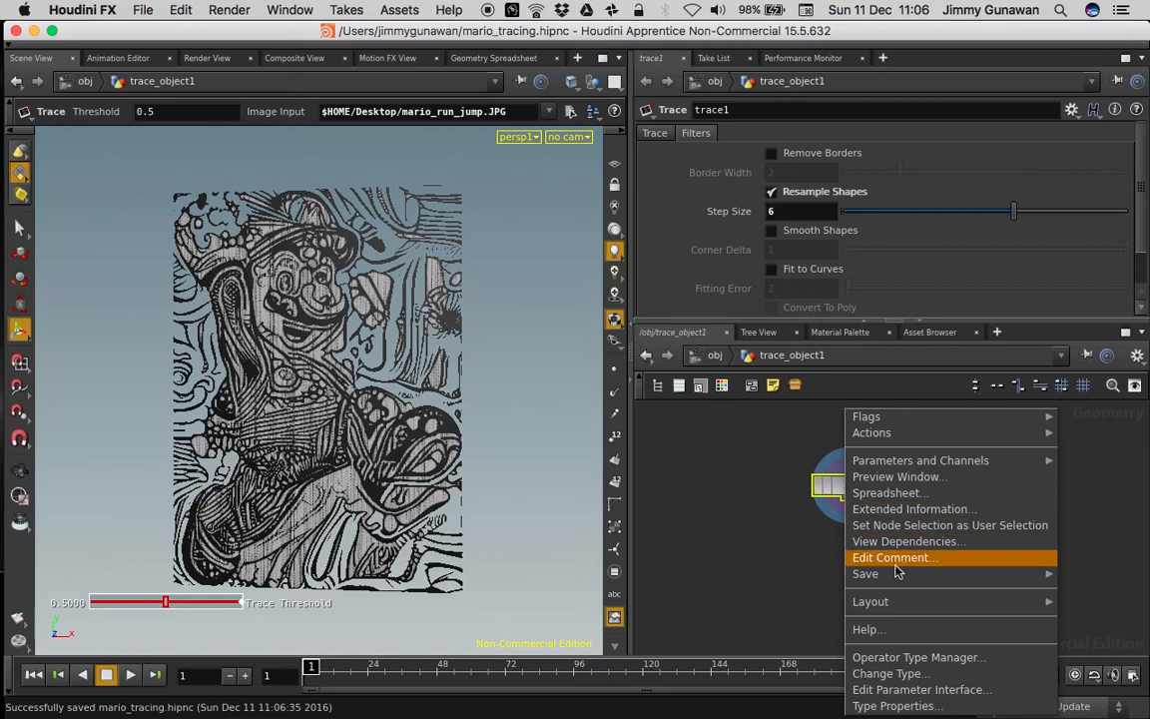
mouse_move(867, 572)
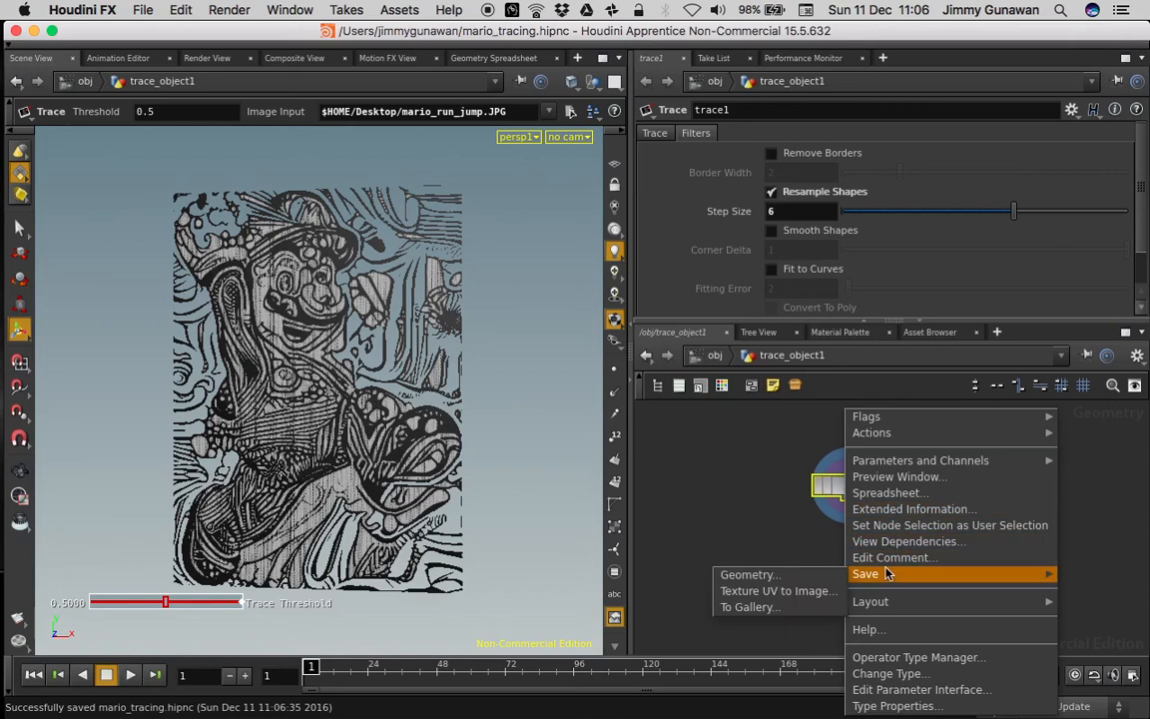
click(809, 577)
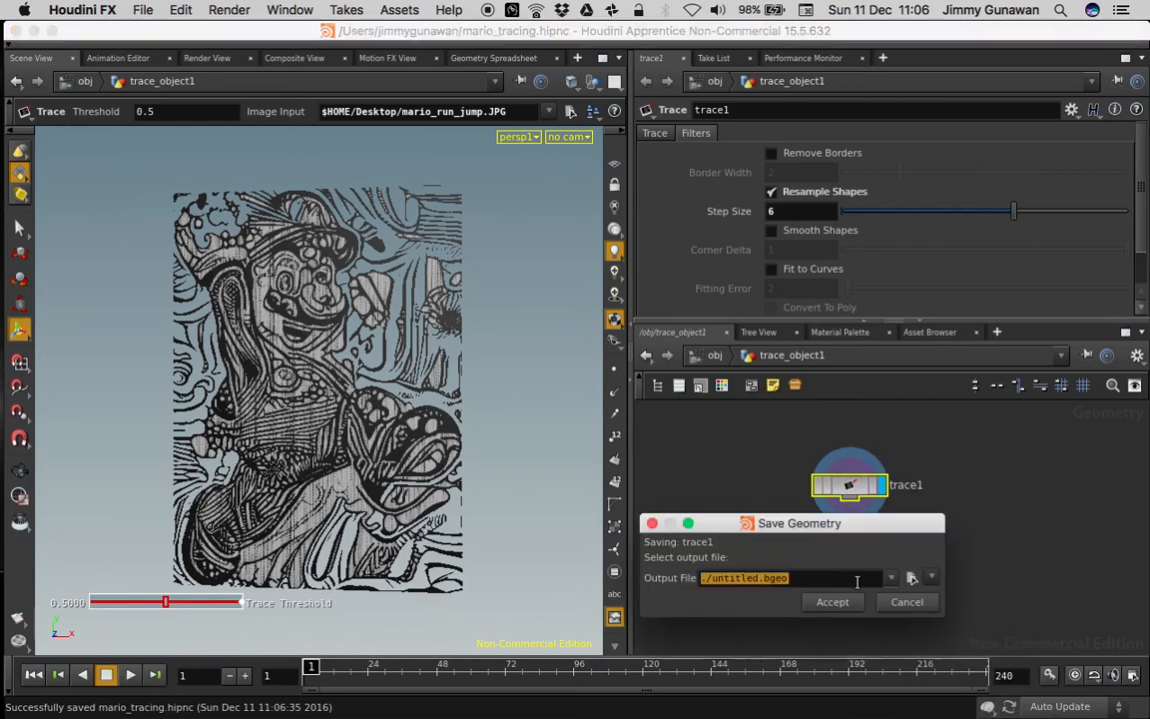
click(931, 577)
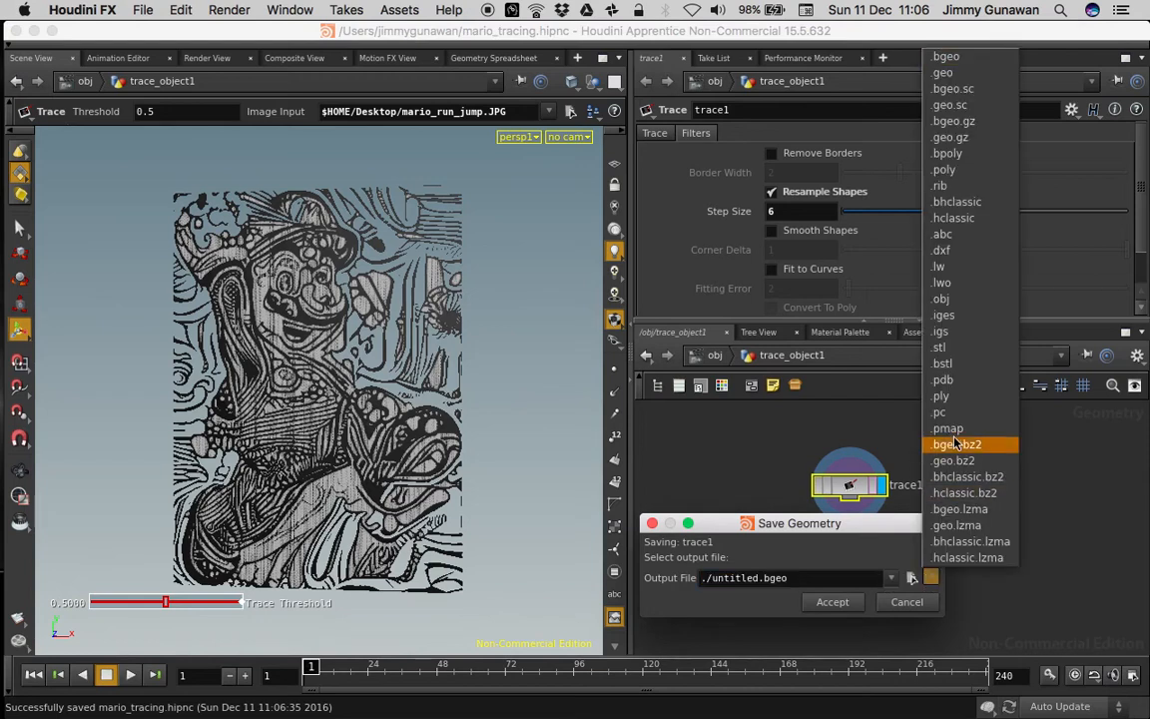
click(973, 304)
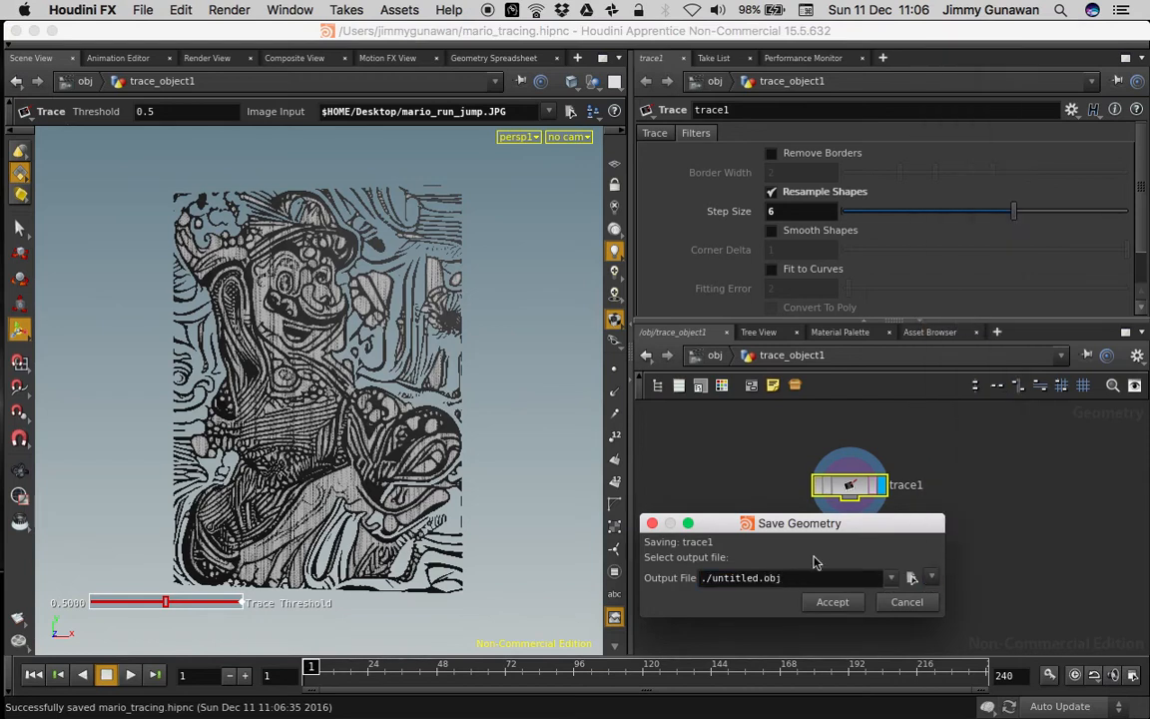
Set the geometry output file to mario_tracing.obj in the Desktop folder
click(892, 577)
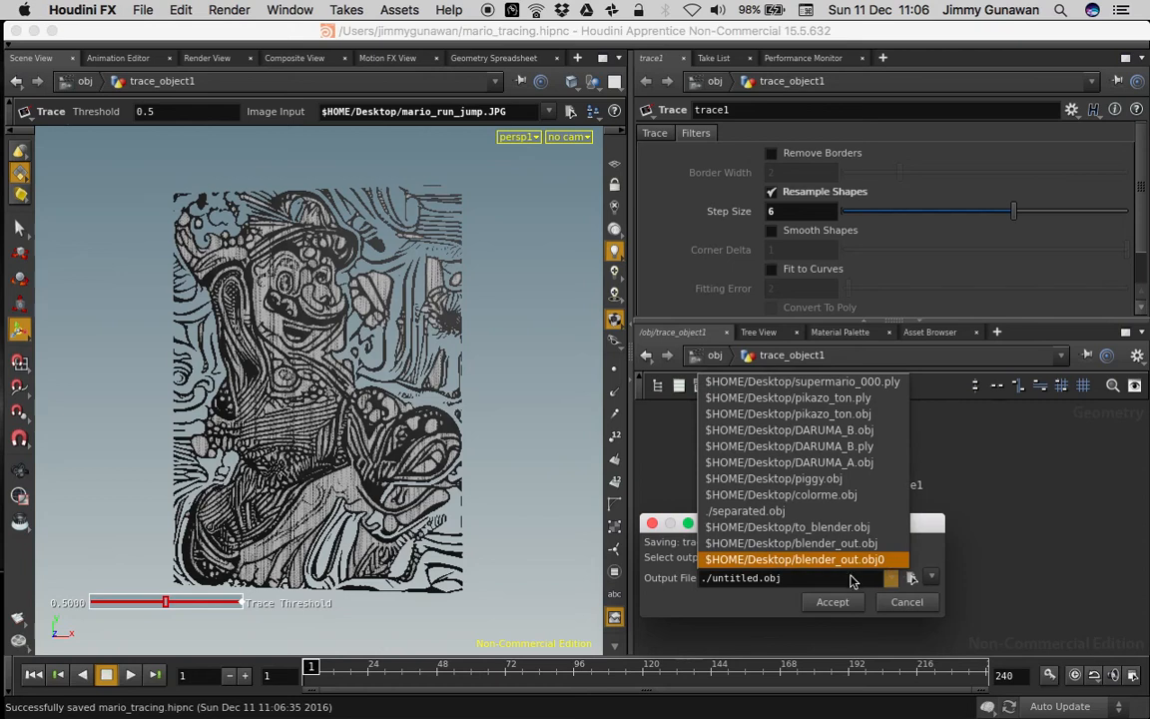
click(911, 578)
click(909, 577)
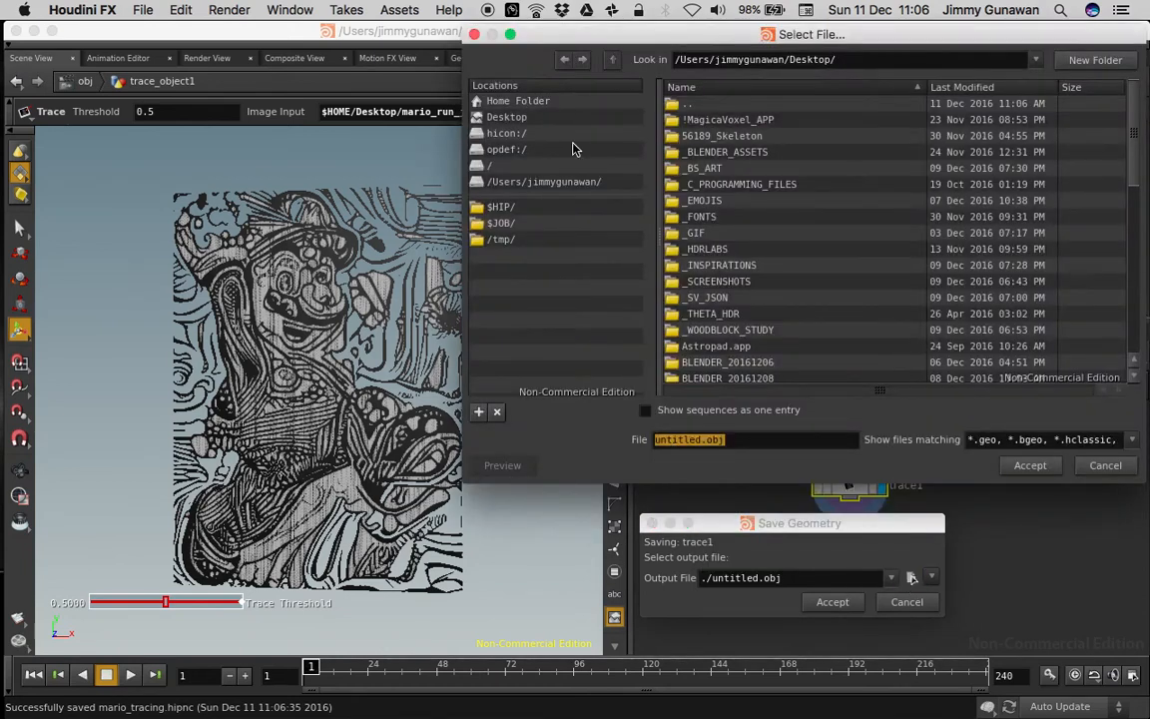
click(506, 117)
drag(558, 36, 372, 56)
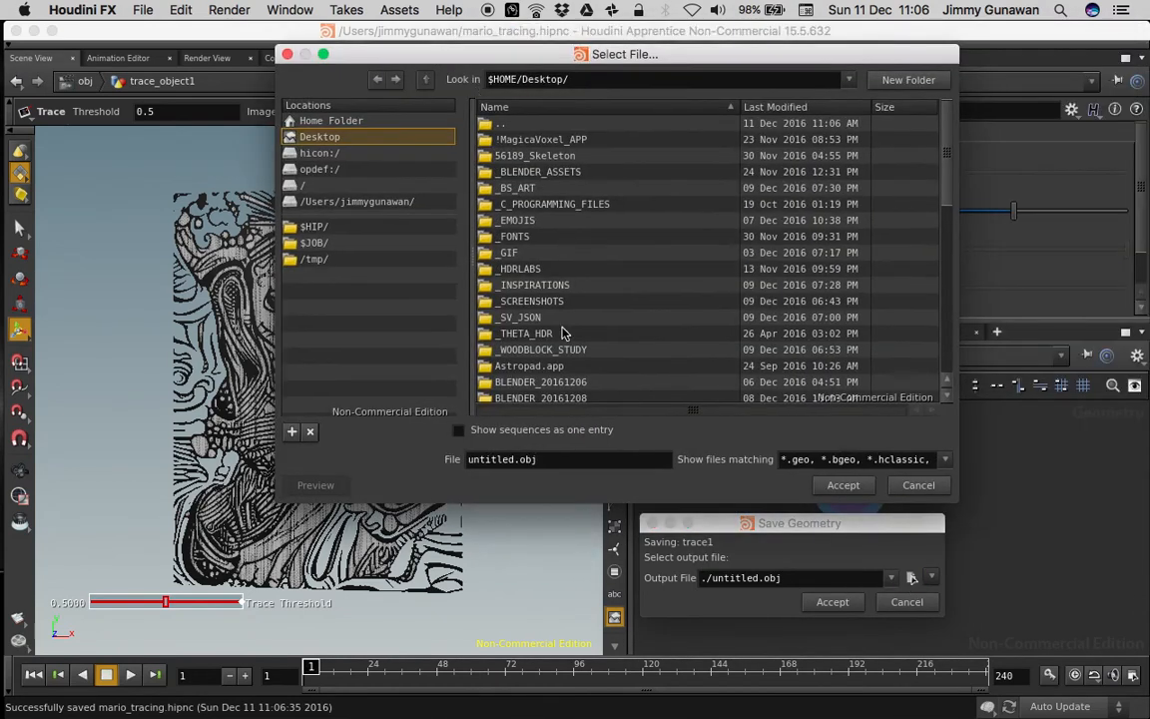
double_click(512, 459)
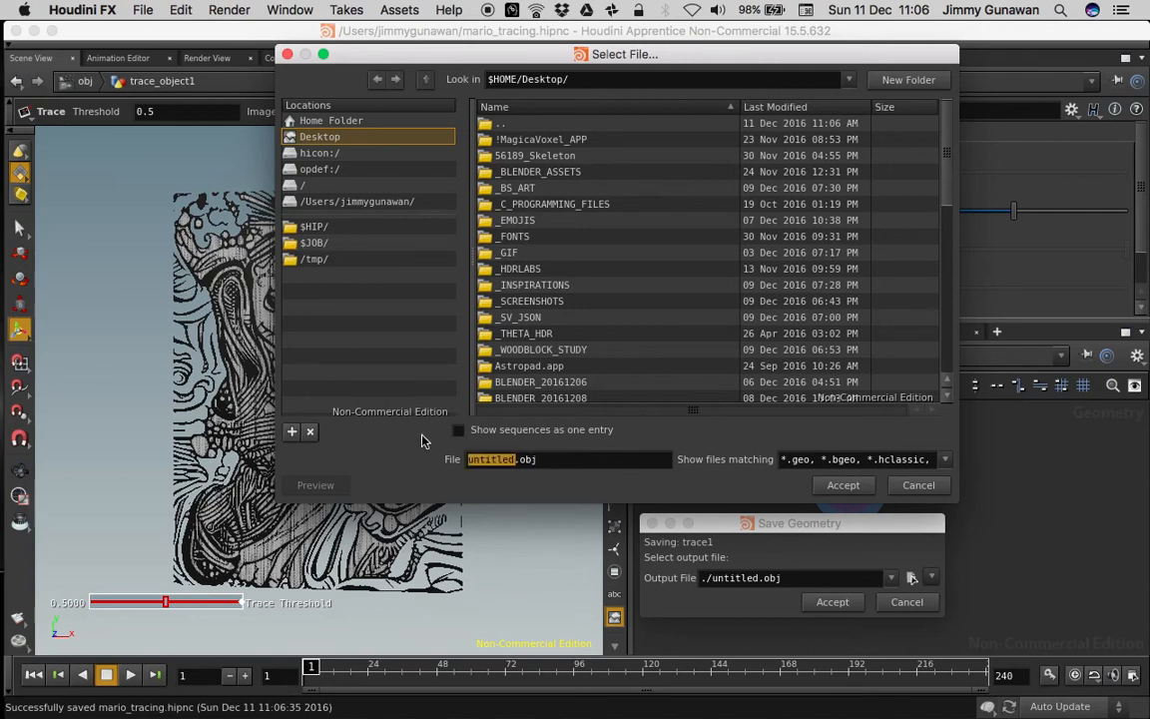
text(mario)
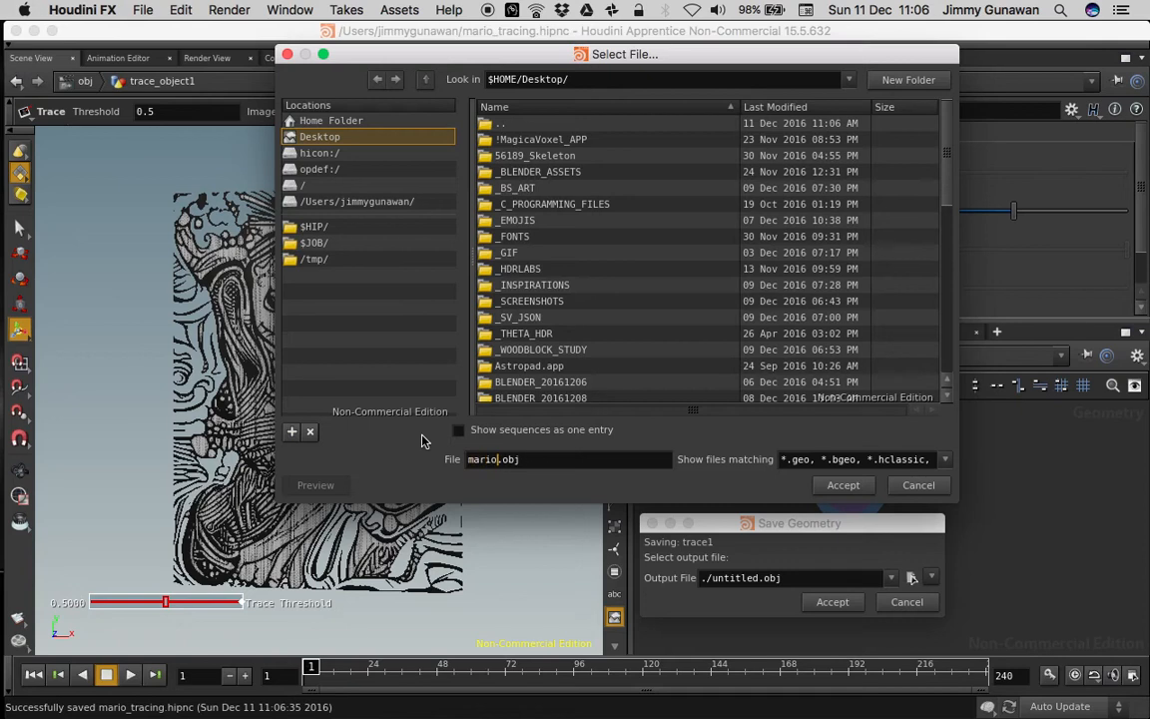
text(_tracing)
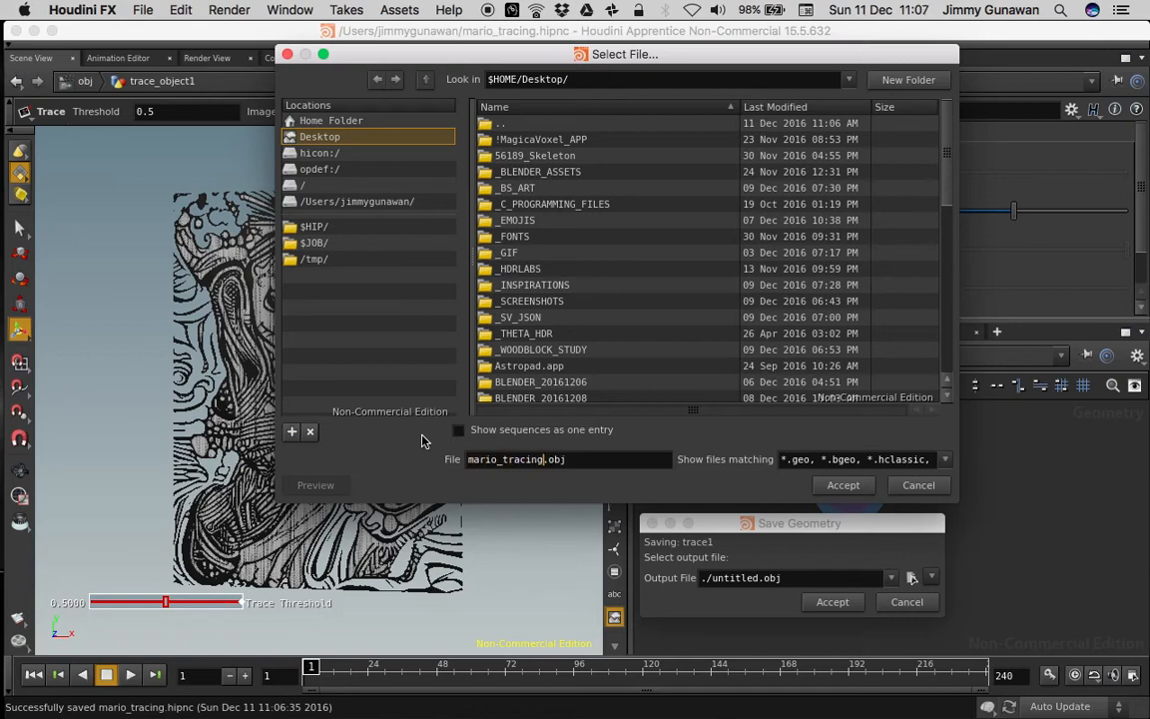
click(844, 485)
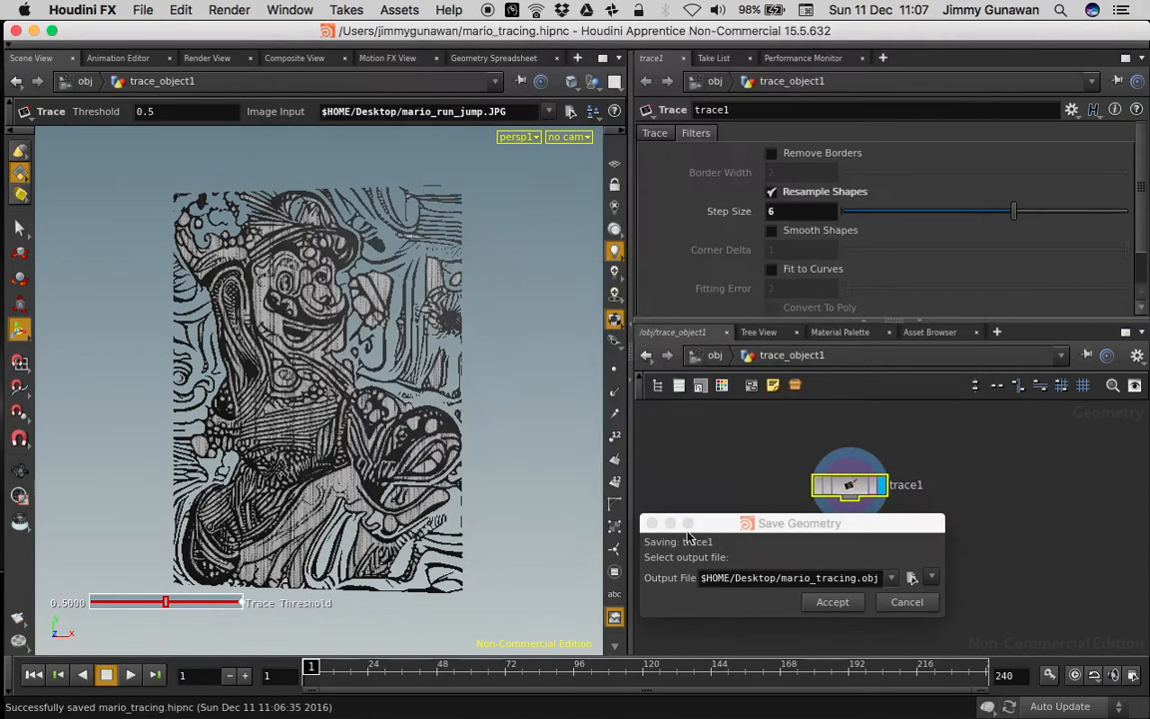
Move the Save Geometry dialog clear of the trace1 node and accept the OBJ export
drag(744, 532, 756, 469)
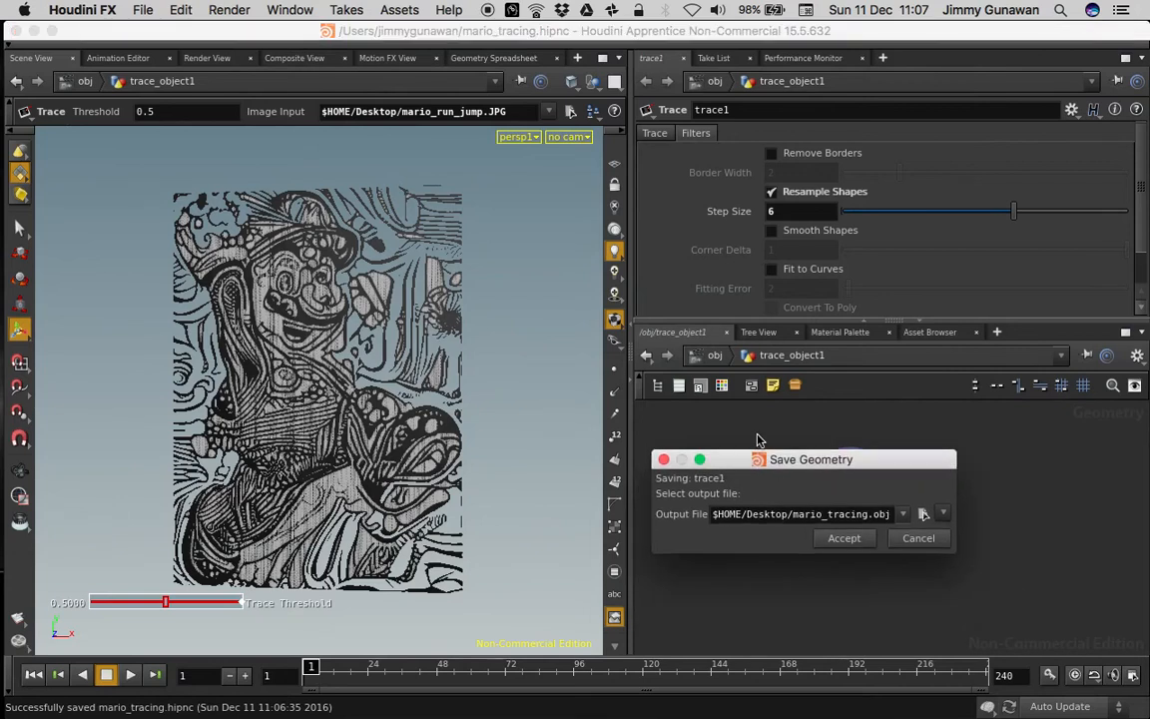
drag(803, 466, 784, 375)
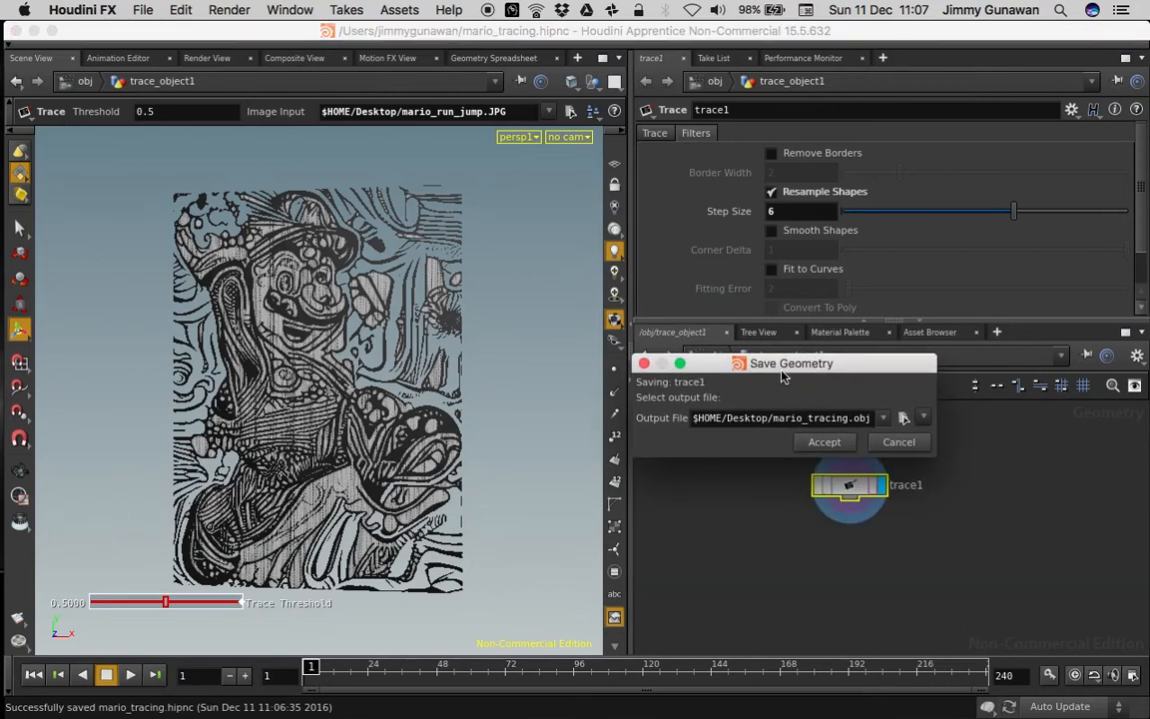
mouse_move(787, 376)
mouse_down()
mouse_move(763, 368)
mouse_move(791, 358)
mouse_up()
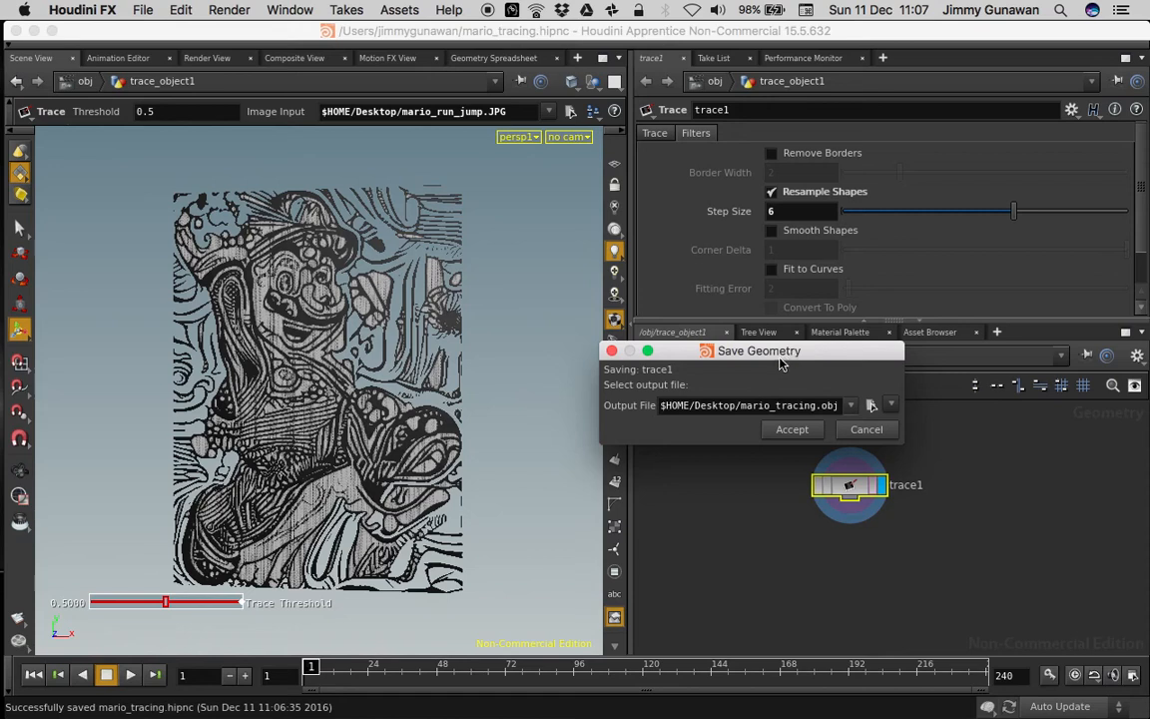
drag(782, 366, 767, 357)
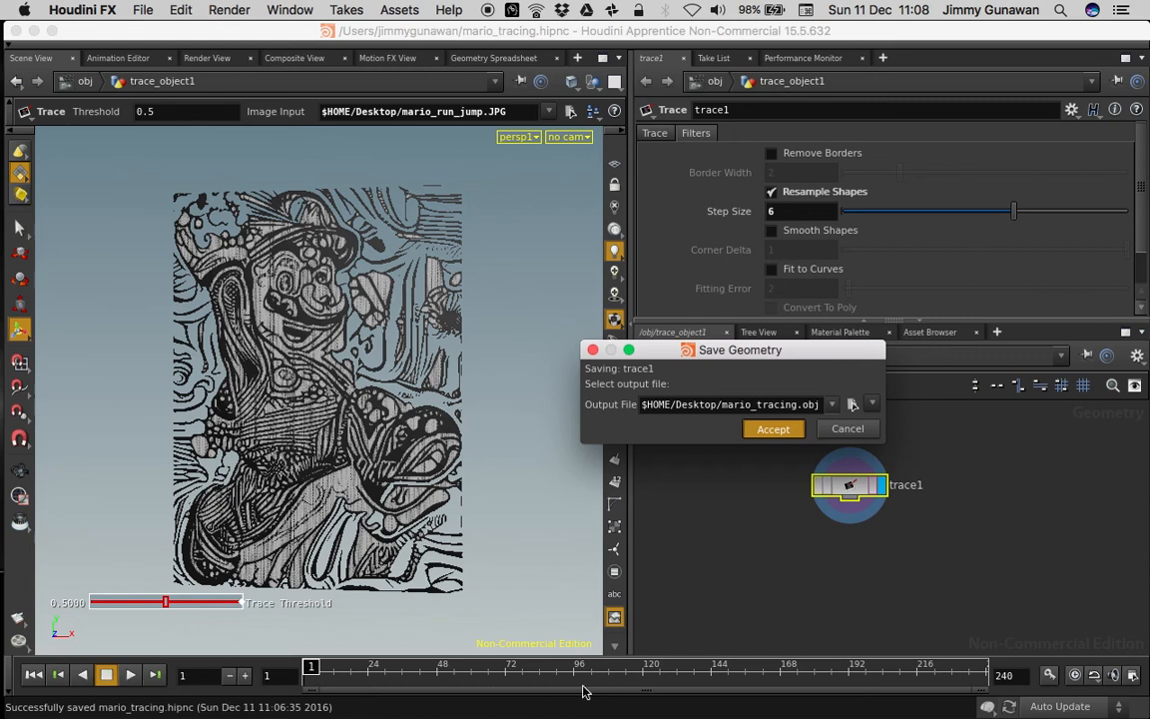
click(755, 437)
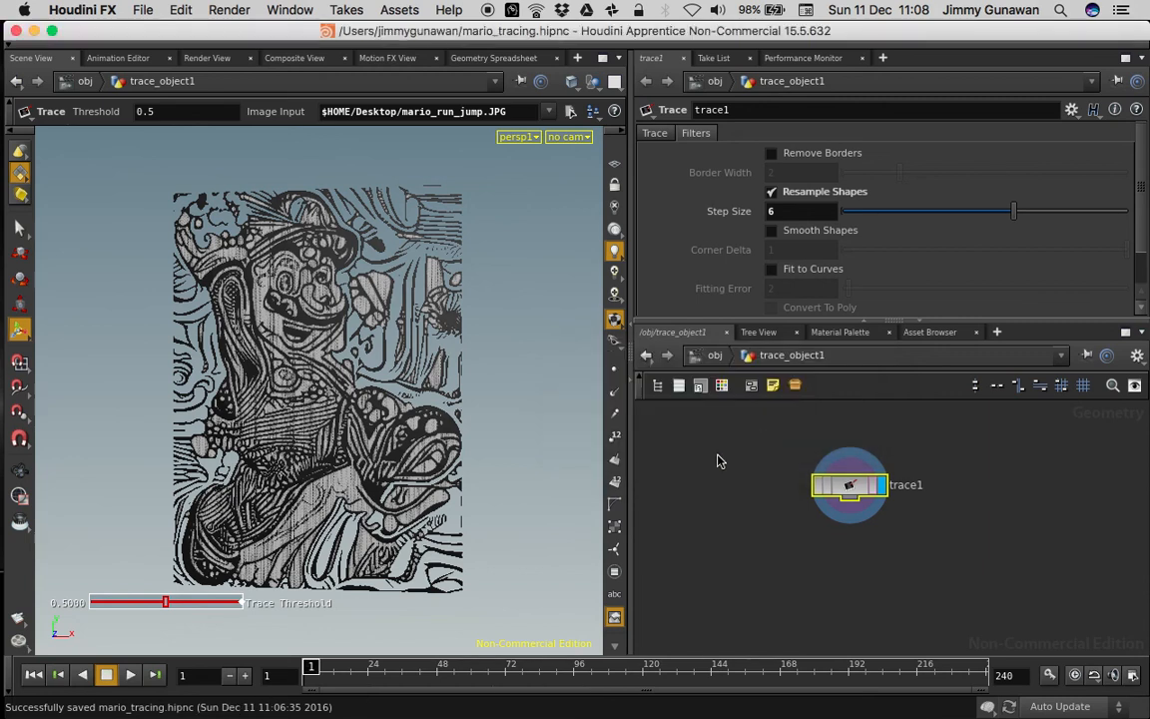
scroll(742, 478, up, 1)
scroll(848, 485, up, 1)
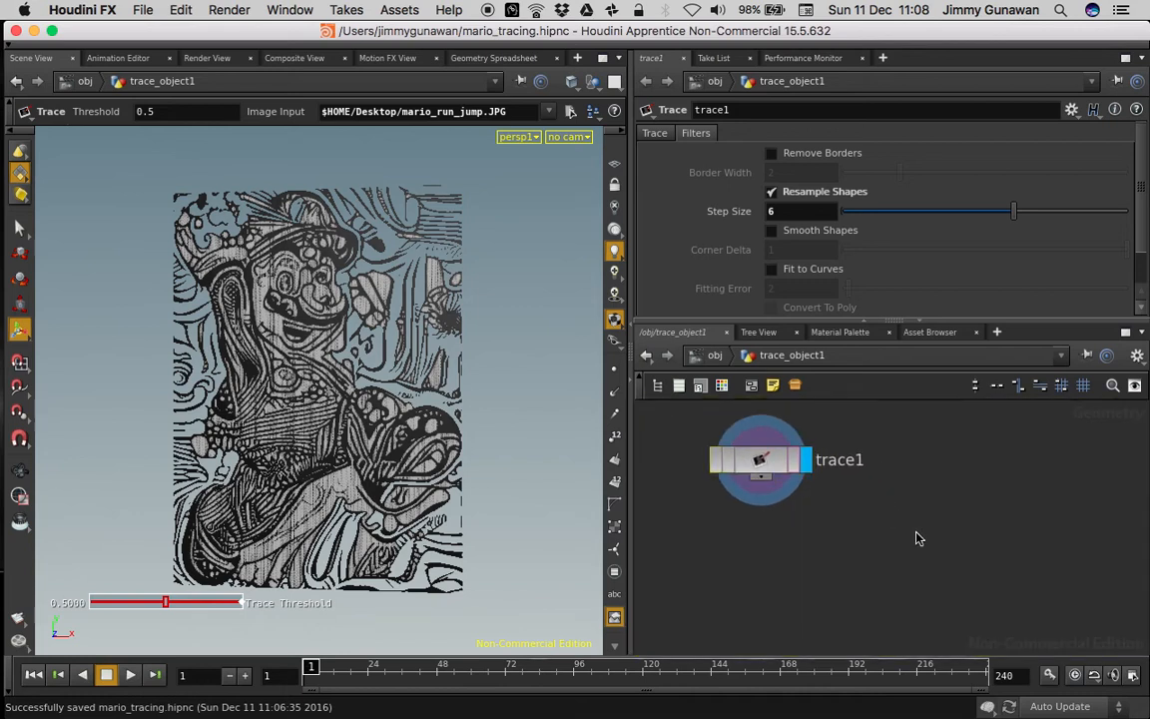
Add a ROP Output Driver node to the network below the trace1 node
key(Tab)
text(rop)
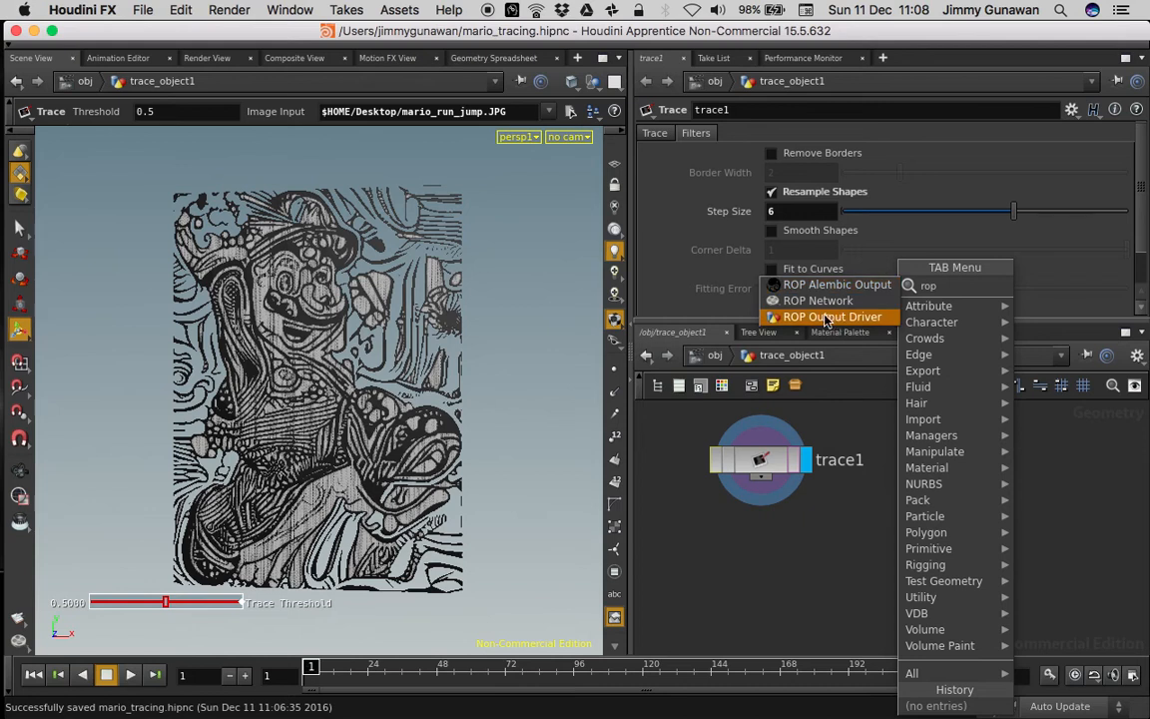
click(825, 318)
click(934, 534)
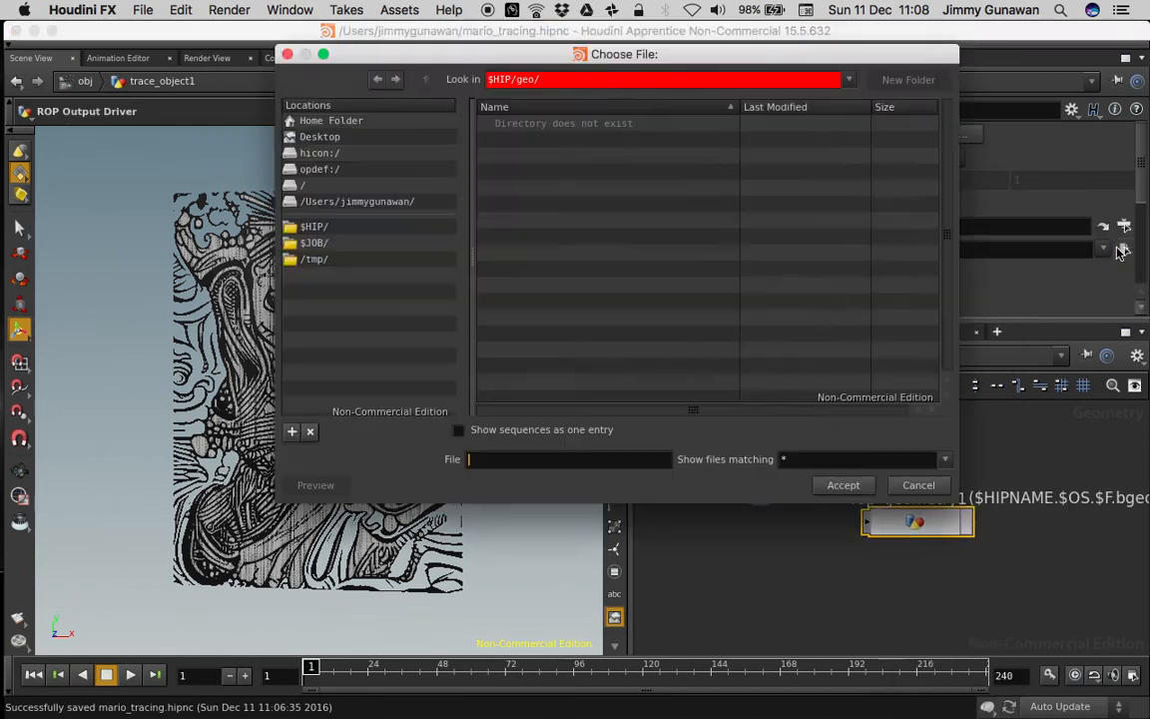
Check the ROP Output Driver's output file options, including the file chooser, path presets and geometry file extension
click(1126, 249)
click(843, 485)
click(1103, 249)
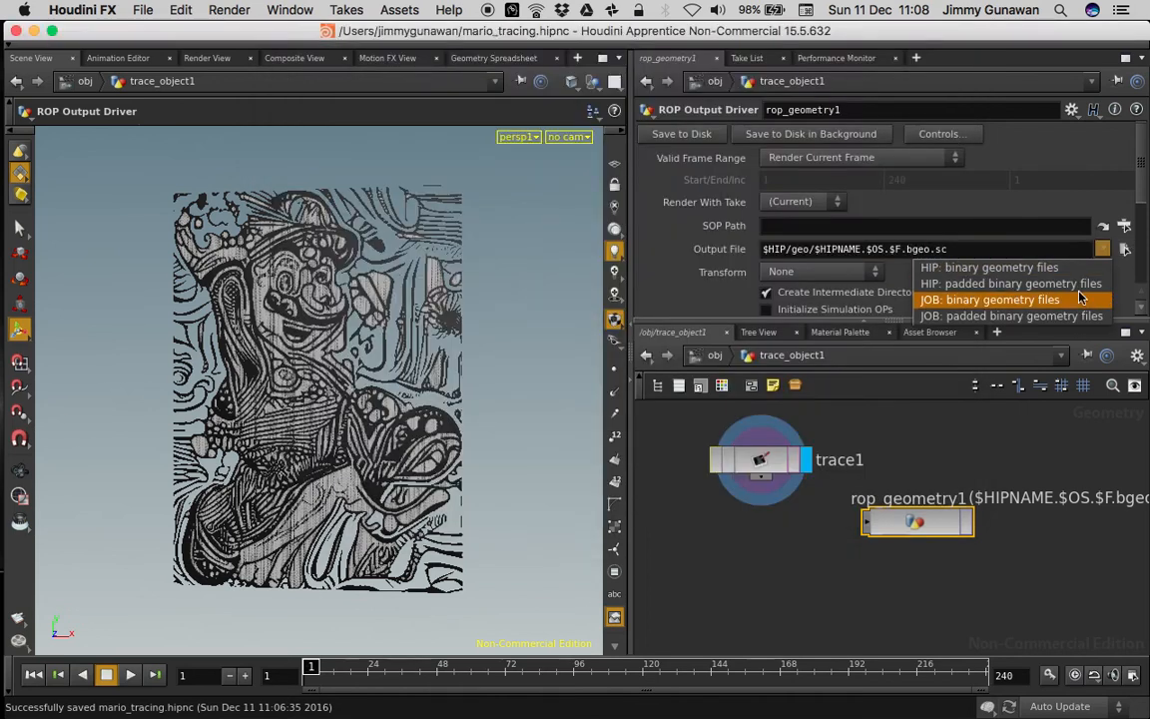
key(Escape)
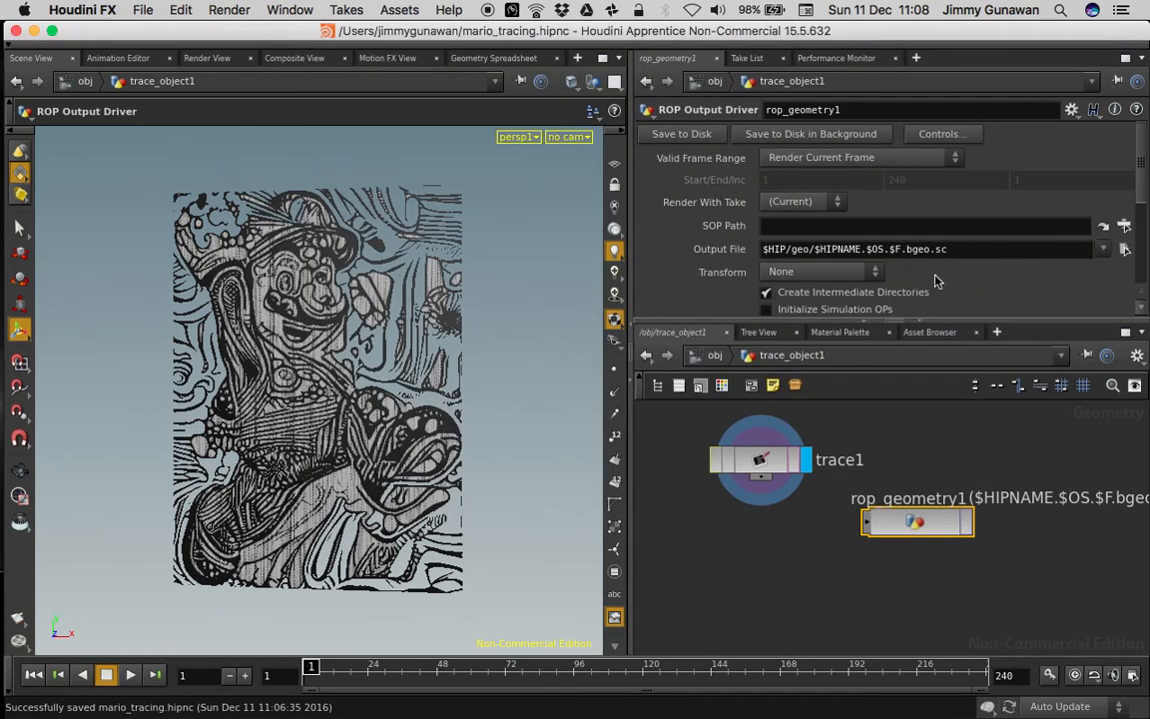
double_click(916, 249)
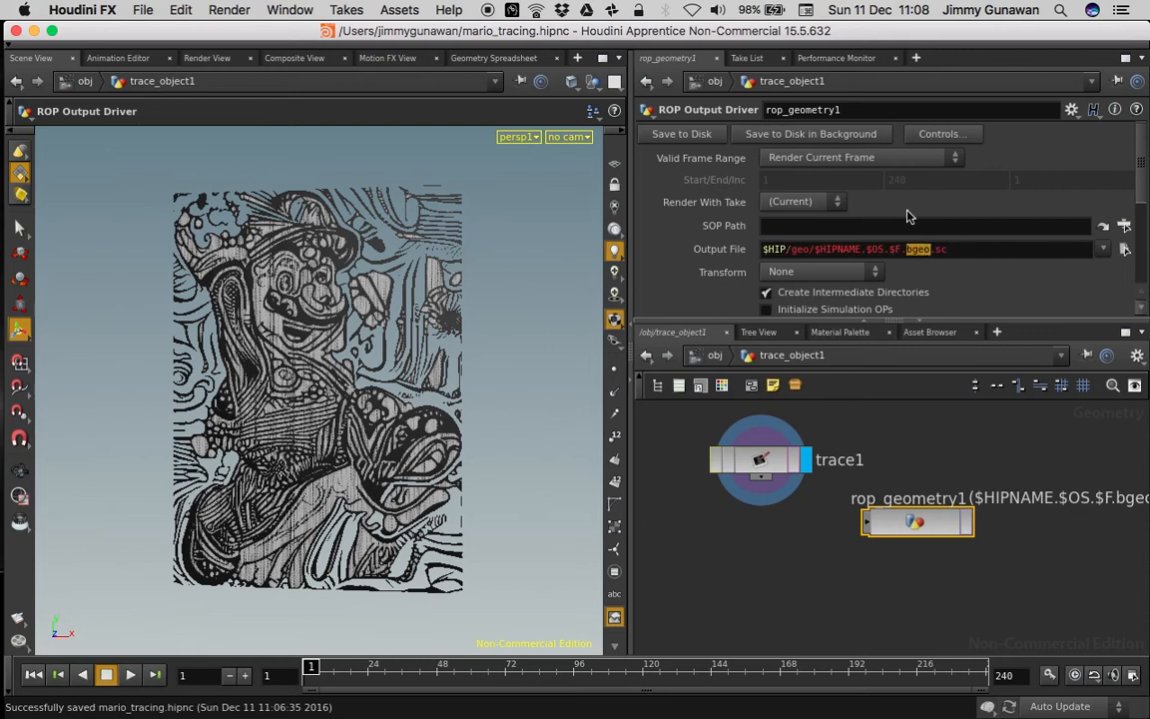
drag(813, 535, 855, 556)
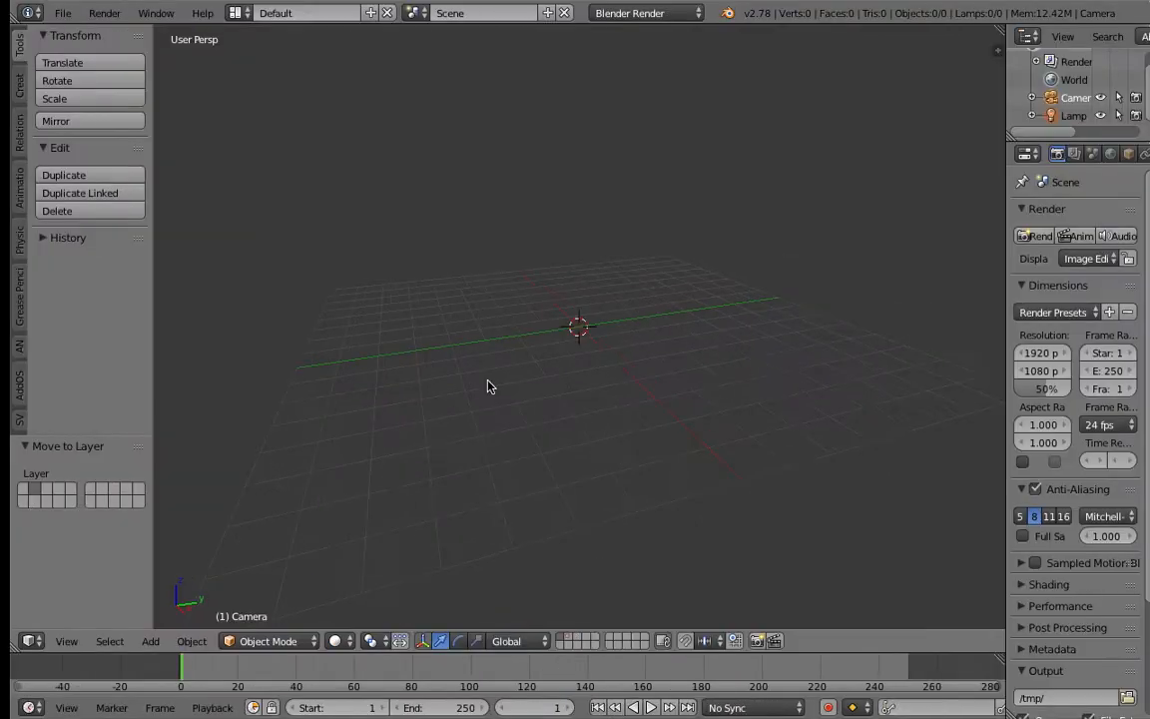
Switch to Blender and start an OBJ import with Keep Vert Order and Poly Groups enabled
click(51, 13)
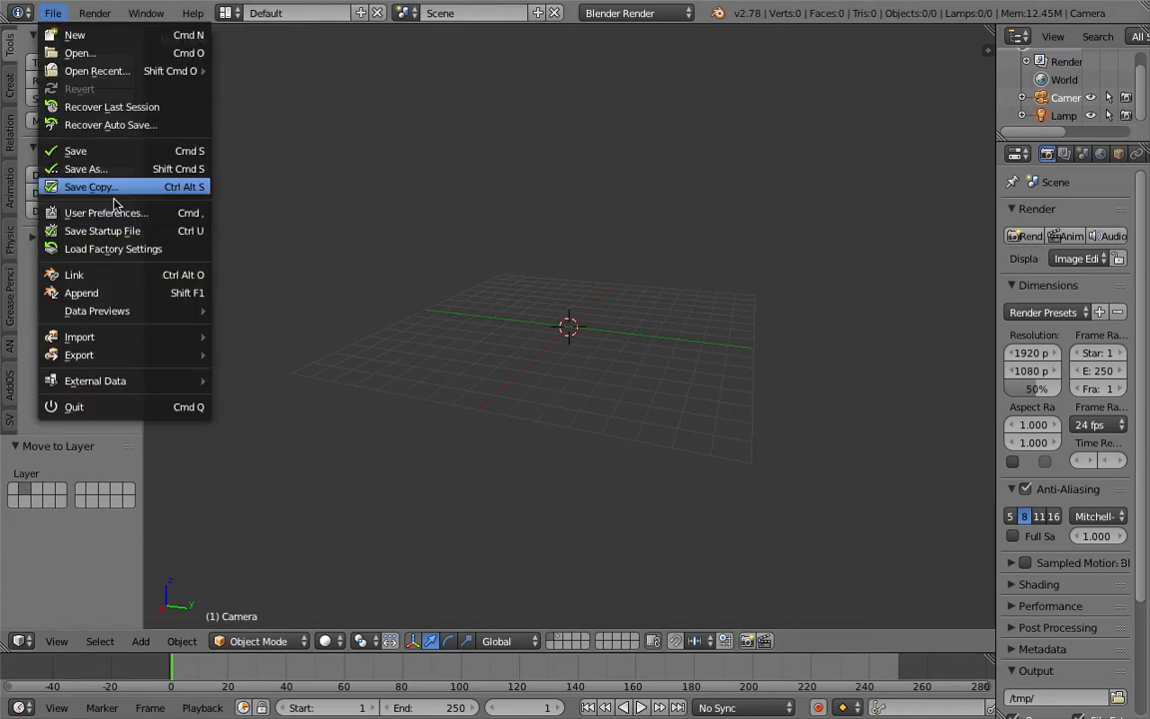
mouse_move(134, 337)
click(275, 445)
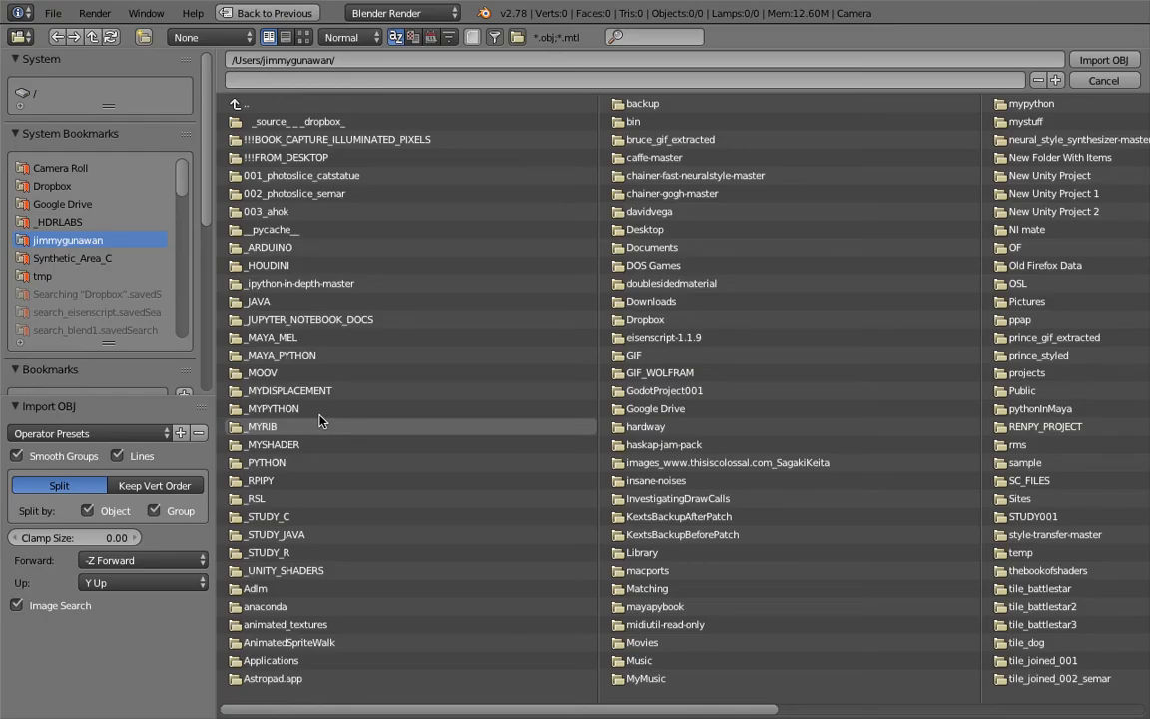
click(143, 487)
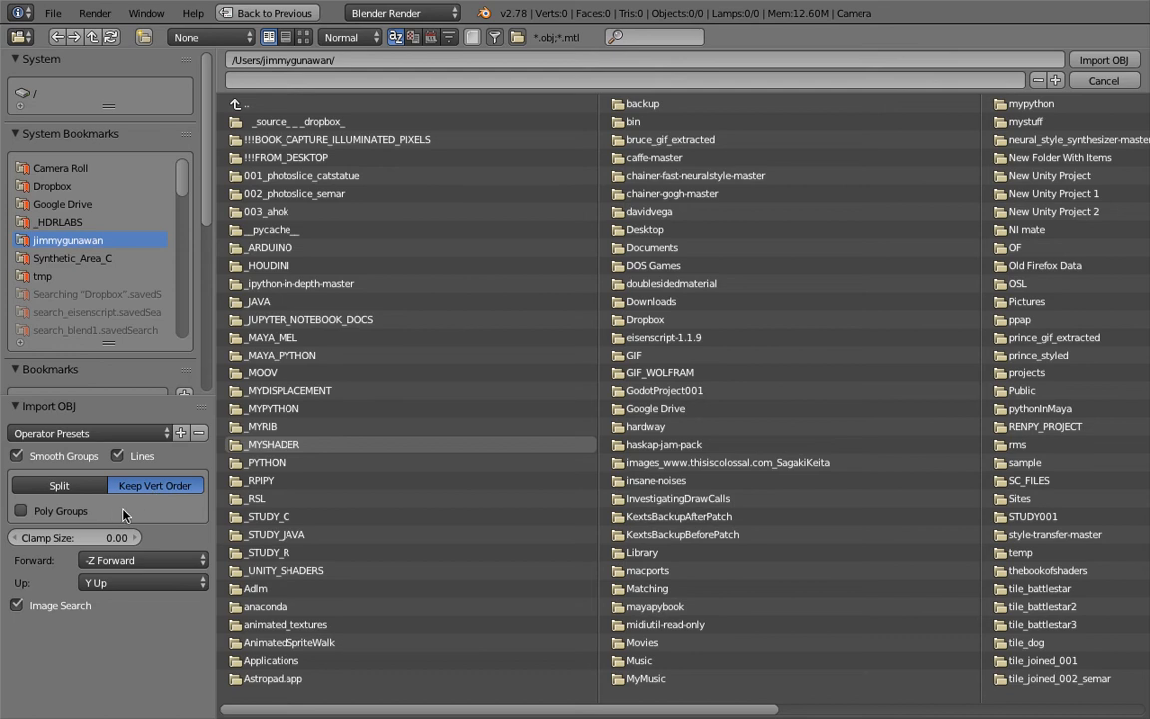
click(60, 512)
Import mario_tracing.obj from the Desktop folder
scroll(72, 221, down, 7)
click(79, 274)
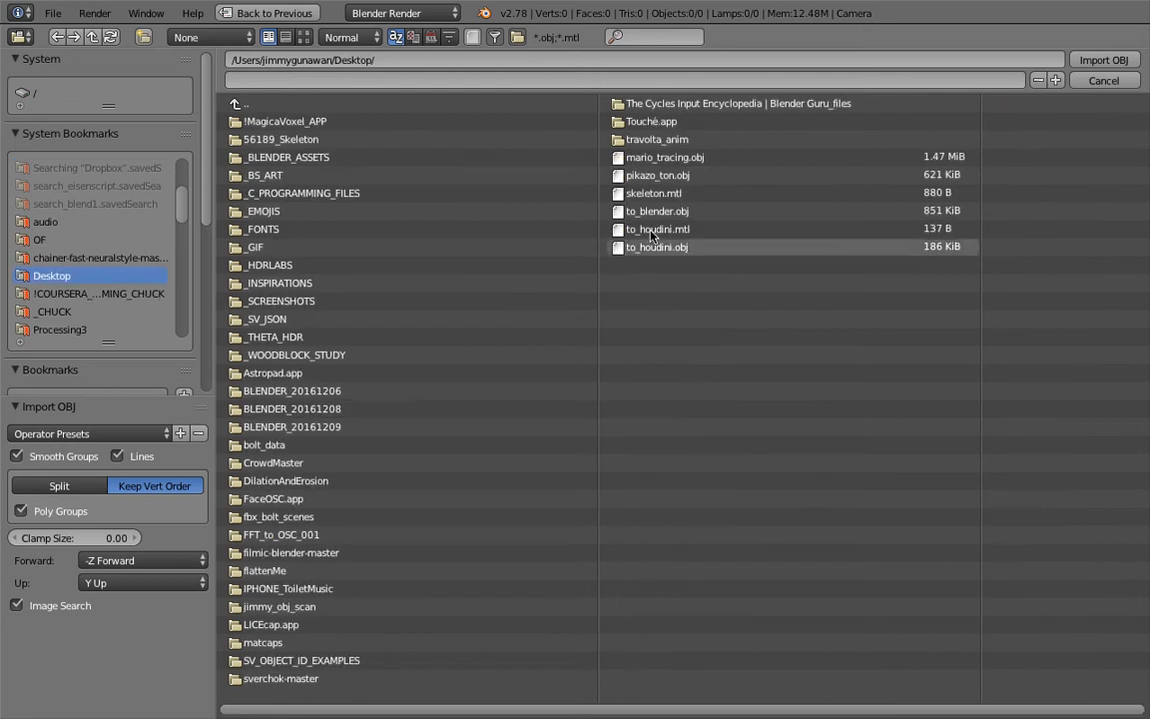
click(649, 158)
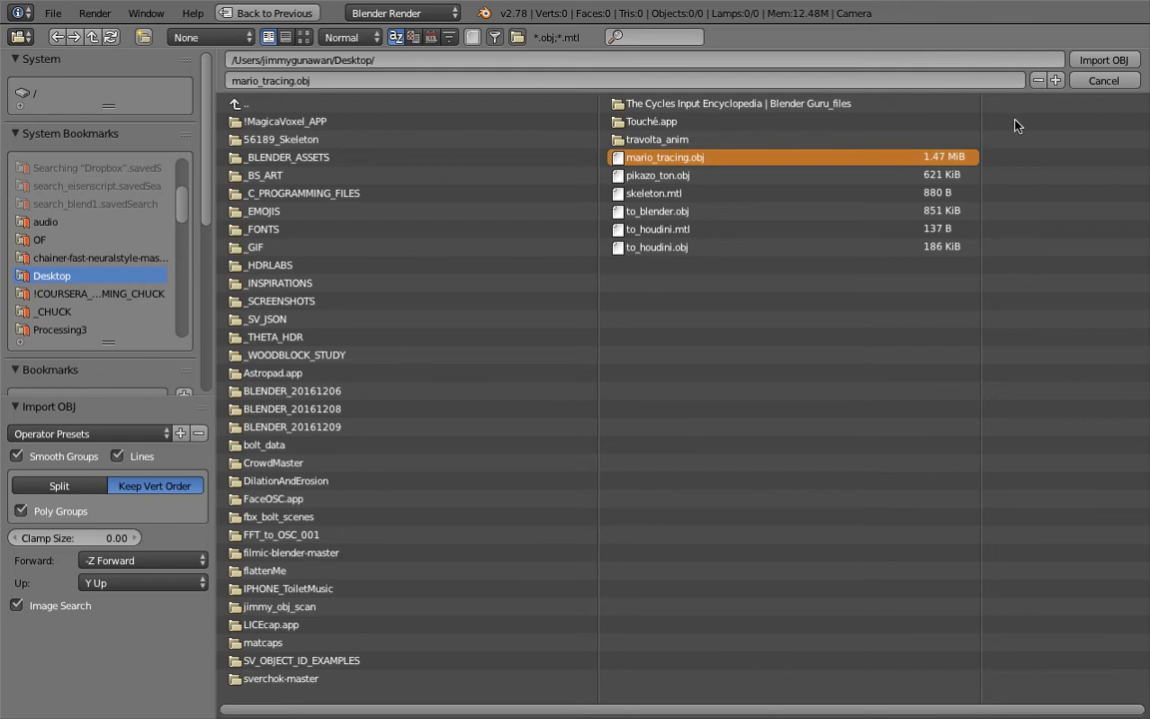
click(1103, 60)
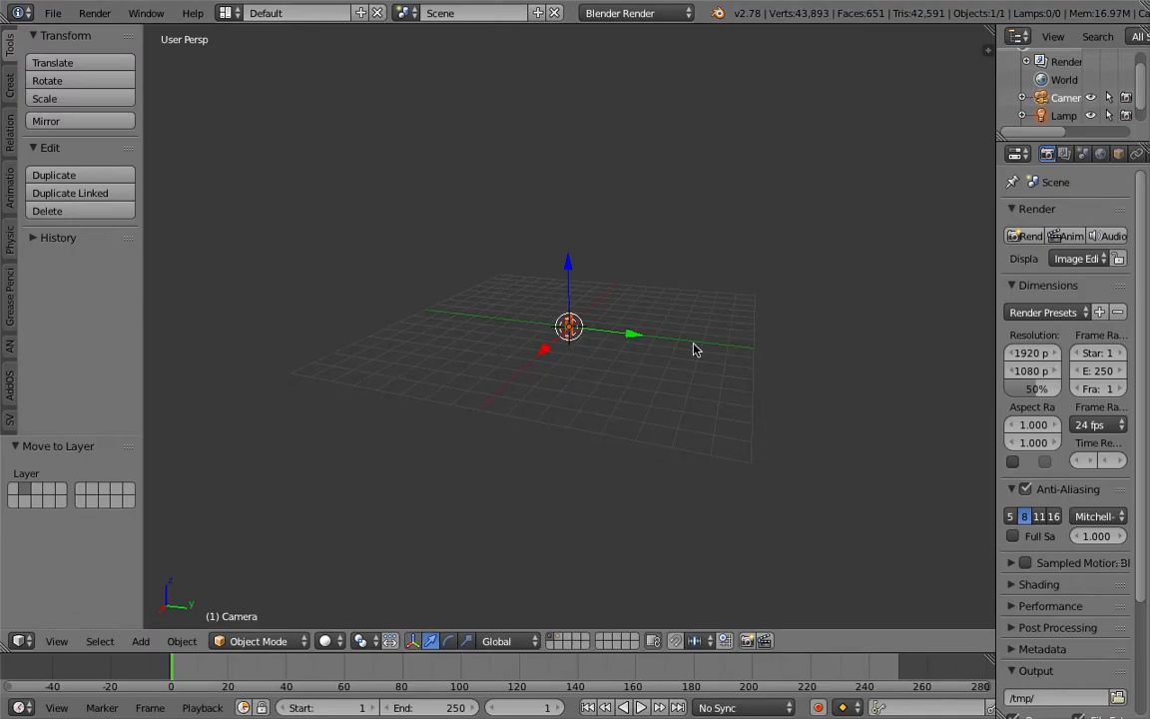
Examine the imported Mario tracing from the front and up close, and try scaling it up
middle_drag(540, 376, 627, 462)
scroll(618, 387, up, 9)
middle_drag(625, 392, 817, 321)
scroll(744, 352, down, 4)
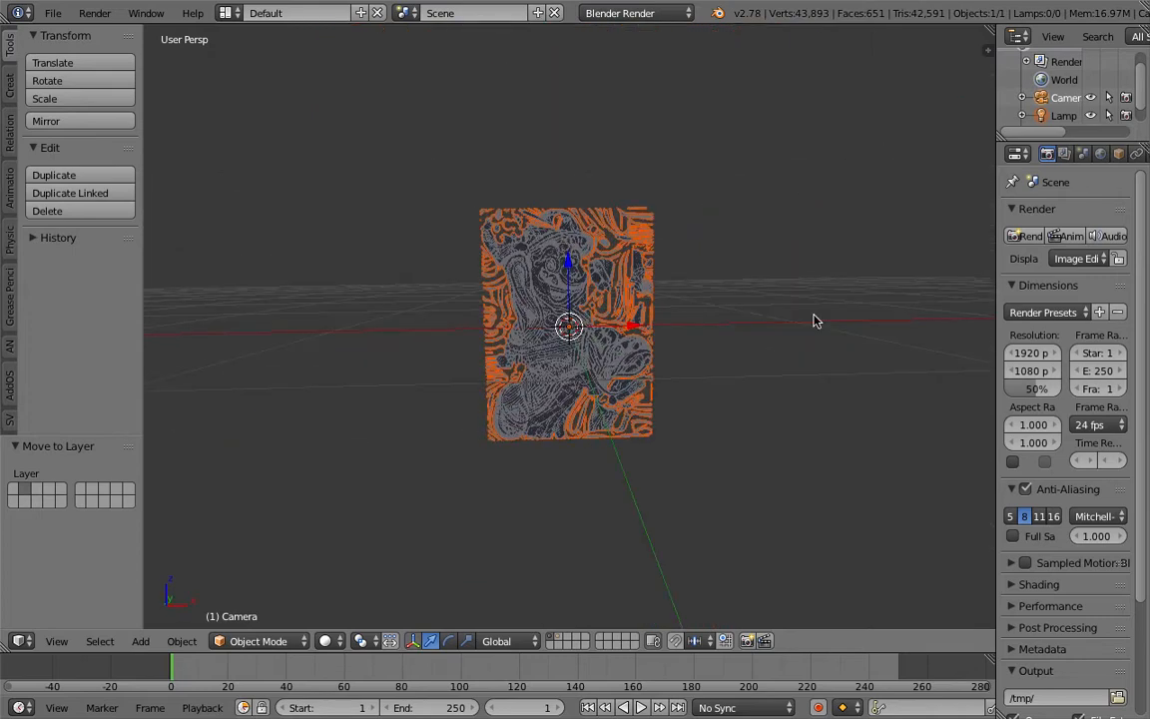
scroll(683, 310, up, 8)
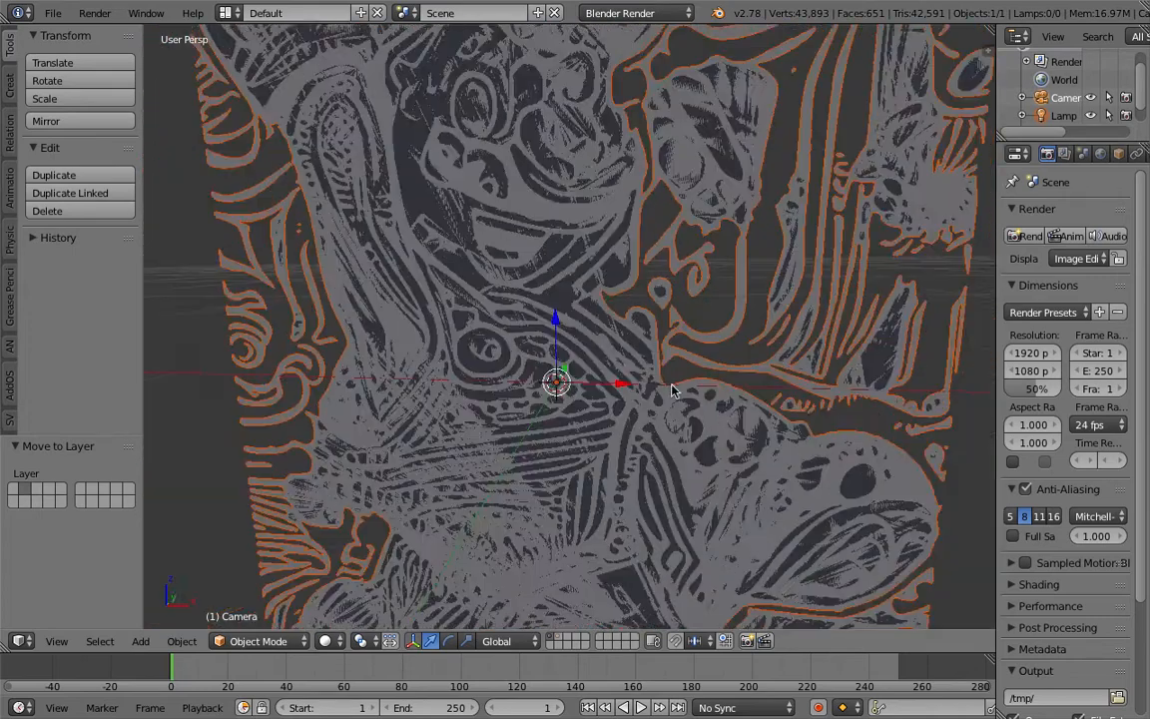
scroll(672, 391, down, 5)
scroll(631, 342, up, 3)
key(s)
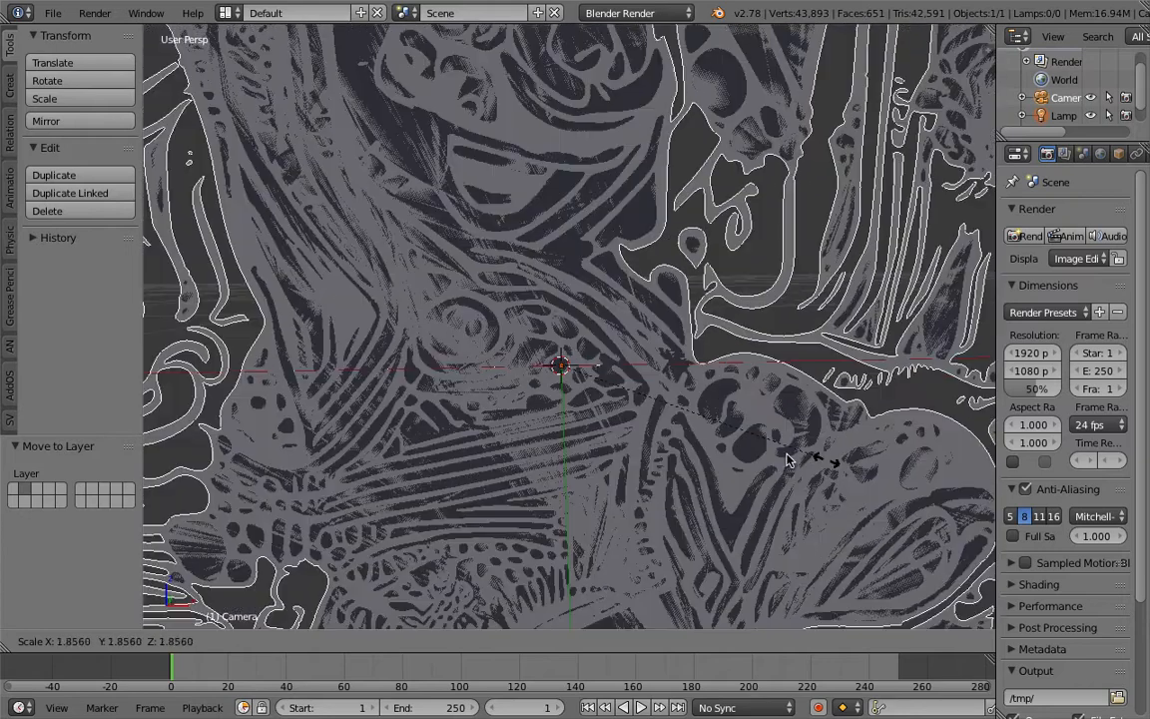
right_click(814, 463)
Compare the tracing mesh in wireframe and solid shading from several angles
mouse_move(587, 330)
middle_down()
mouse_move(528, 310)
mouse_move(608, 297)
mouse_move(624, 318)
mouse_move(595, 266)
mouse_move(670, 215)
mouse_move(748, 250)
mouse_move(593, 275)
mouse_move(544, 244)
middle_up()
scroll(569, 322, down, 1)
key(z)
key(z)
scroll(594, 274, up, 1)
scroll(609, 287, up, 1)
key(z)
key(z)
key(z)
mouse_move(495, 320)
middle_down()
mouse_move(492, 302)
mouse_move(565, 340)
middle_up()
scroll(565, 340, down, 2)
mouse_move(596, 279)
middle_down()
mouse_move(626, 325)
mouse_move(611, 342)
mouse_move(334, 185)
middle_up()
scroll(626, 326, down, 3)
key(z)
key(z)
middle_drag(559, 330, 457, 393)
Duplicate the tracing and place the copy 1.063 units along the global X axis
key(shift+d)
key(x)
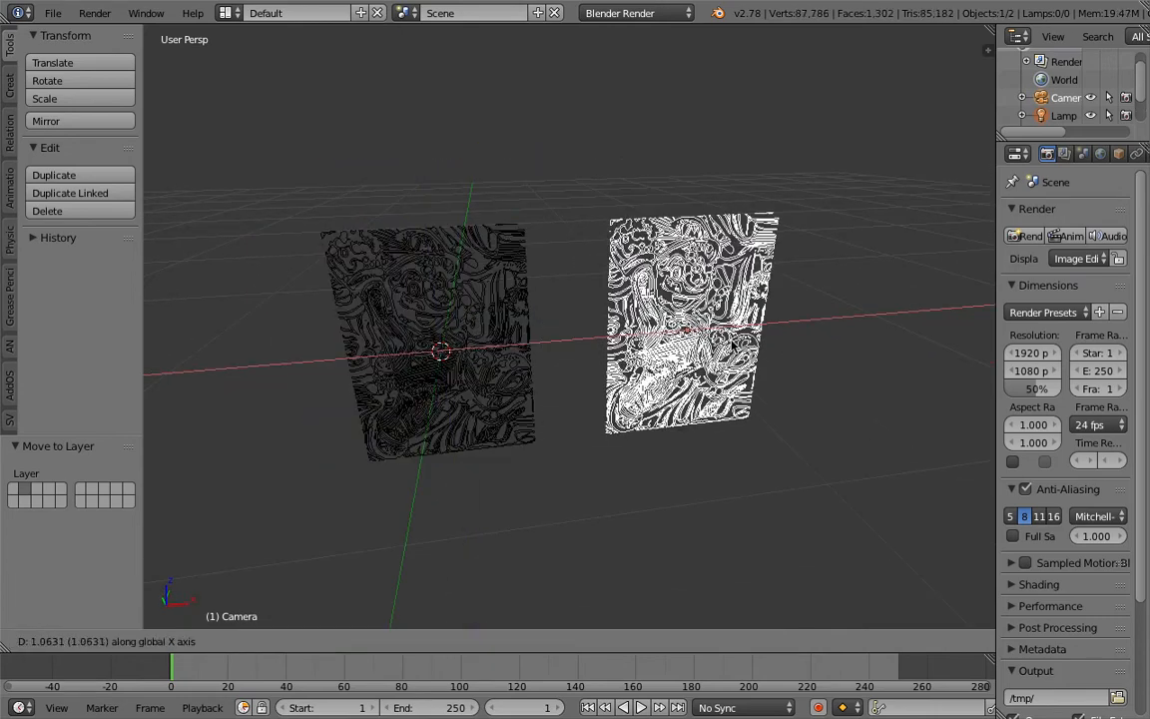
click(732, 343)
middle_drag(732, 342, 688, 333)
key(space)
text(conver)
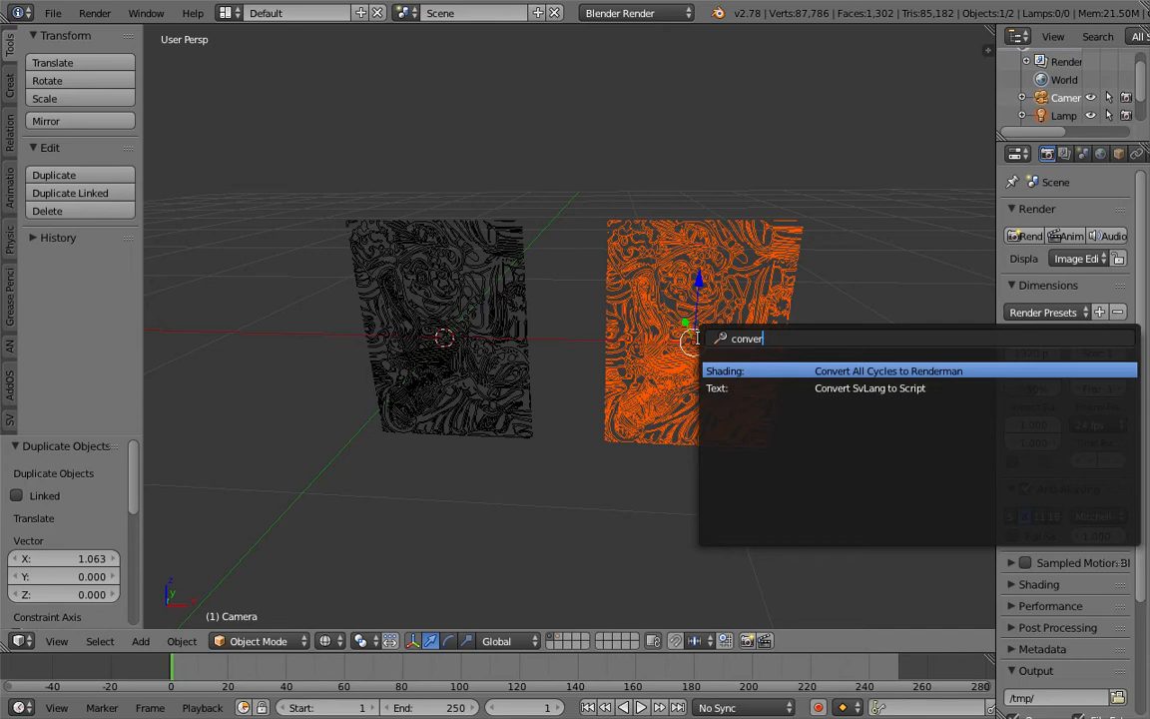
key(Escape)
Save the scene to the Desktop folder as mario_tracing_houdini_blender_001.blend
key(ctrl+s)
click(420, 79)
text(mario_tracing)
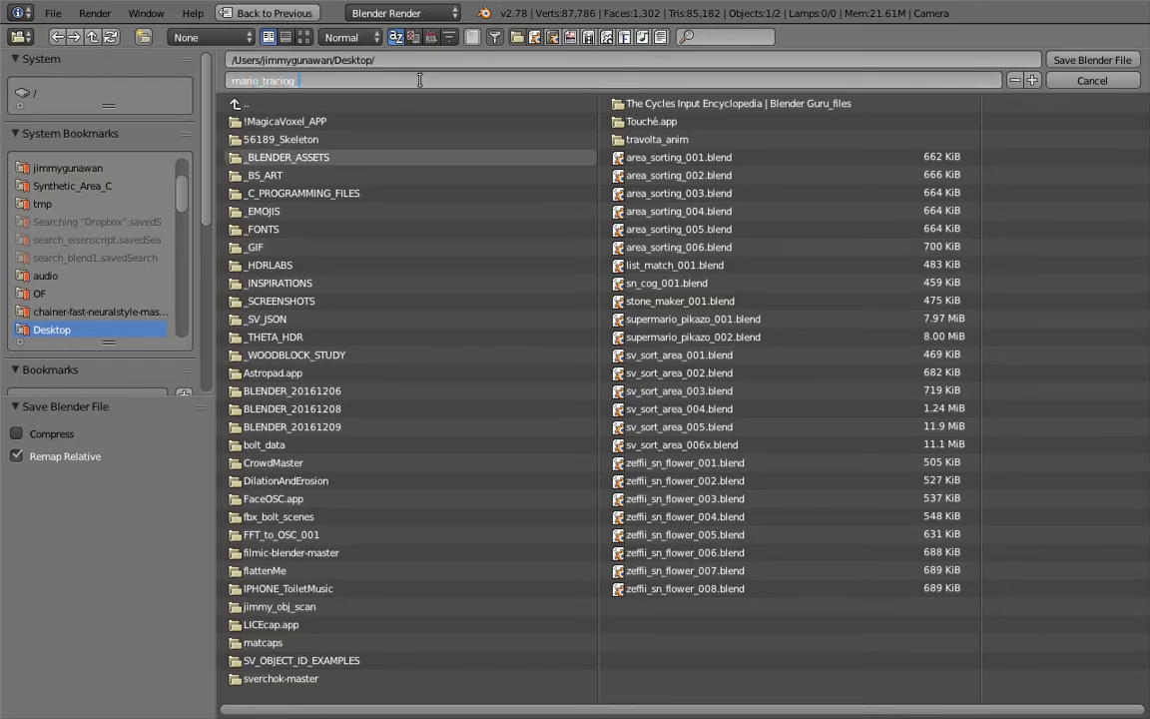
text(_houdini_blender_001)
key(Return)
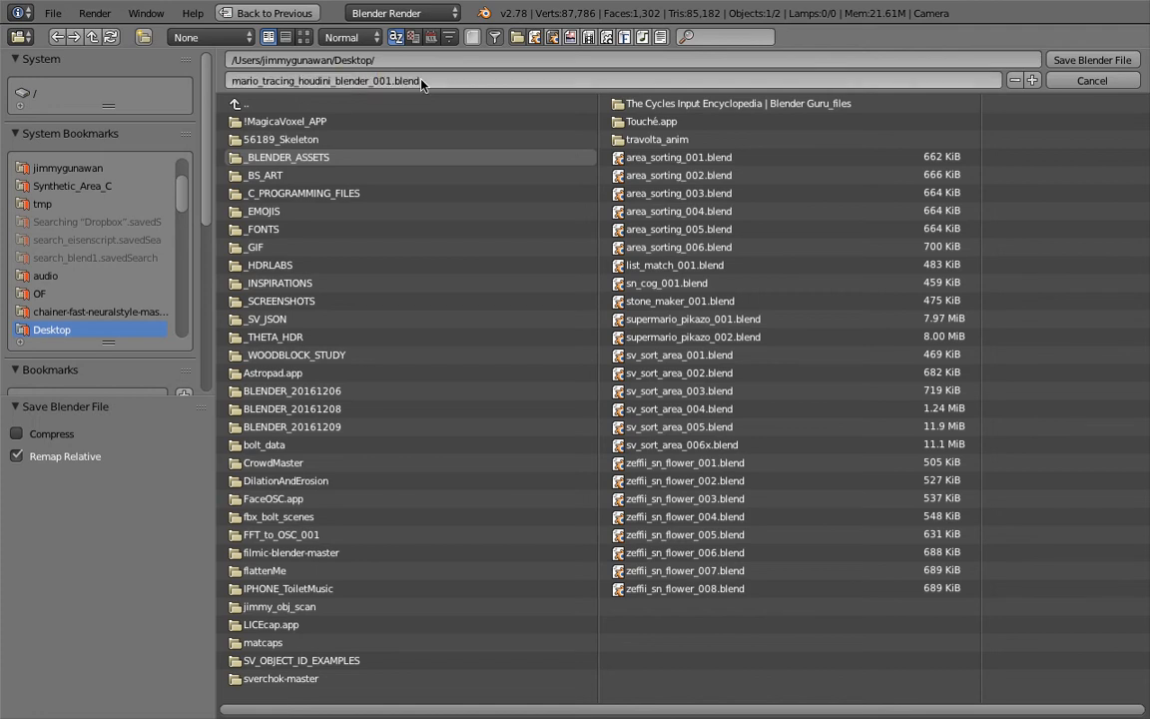
click(1120, 61)
Make the duplicated tracing the active object and convert it with Curve from Mesh/Text
middle_drag(782, 279, 752, 257)
key(space)
text(conver)
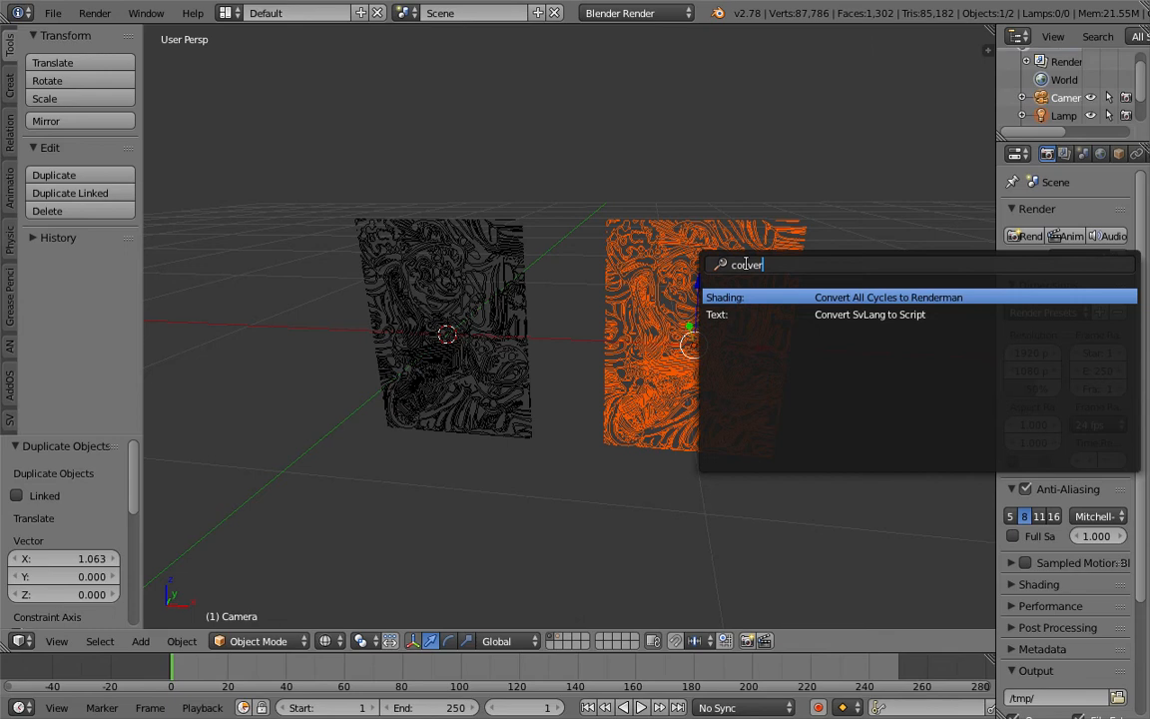
key(Return)
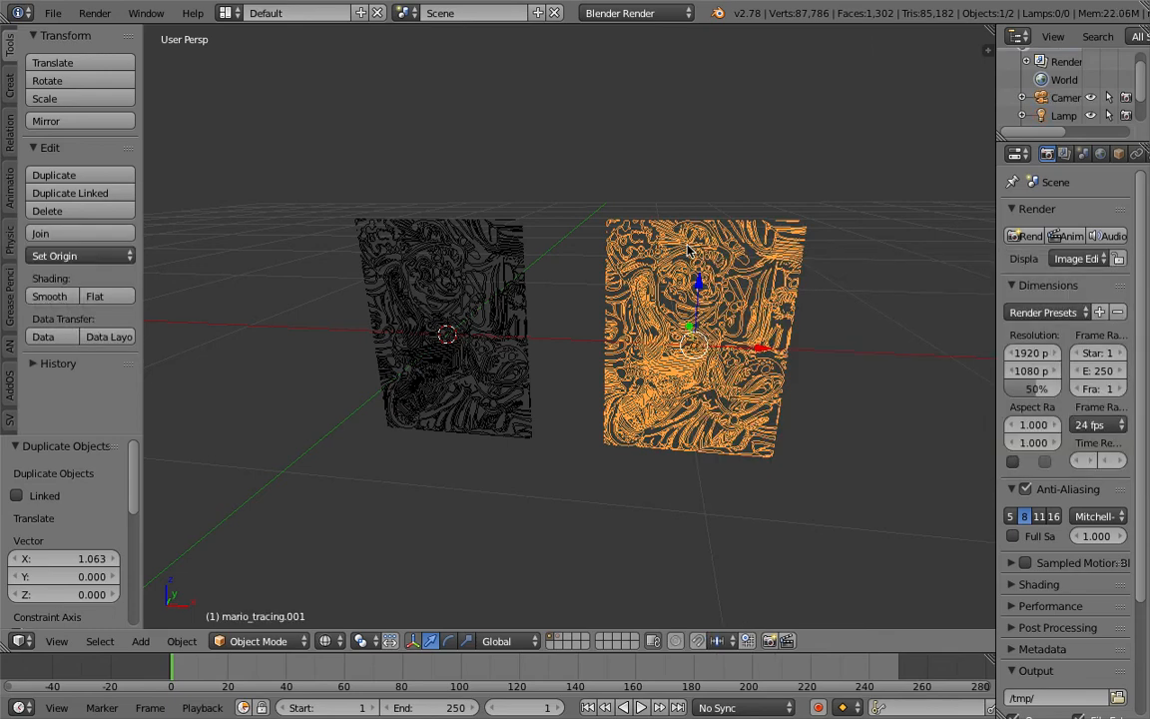
key(space)
text(conver)
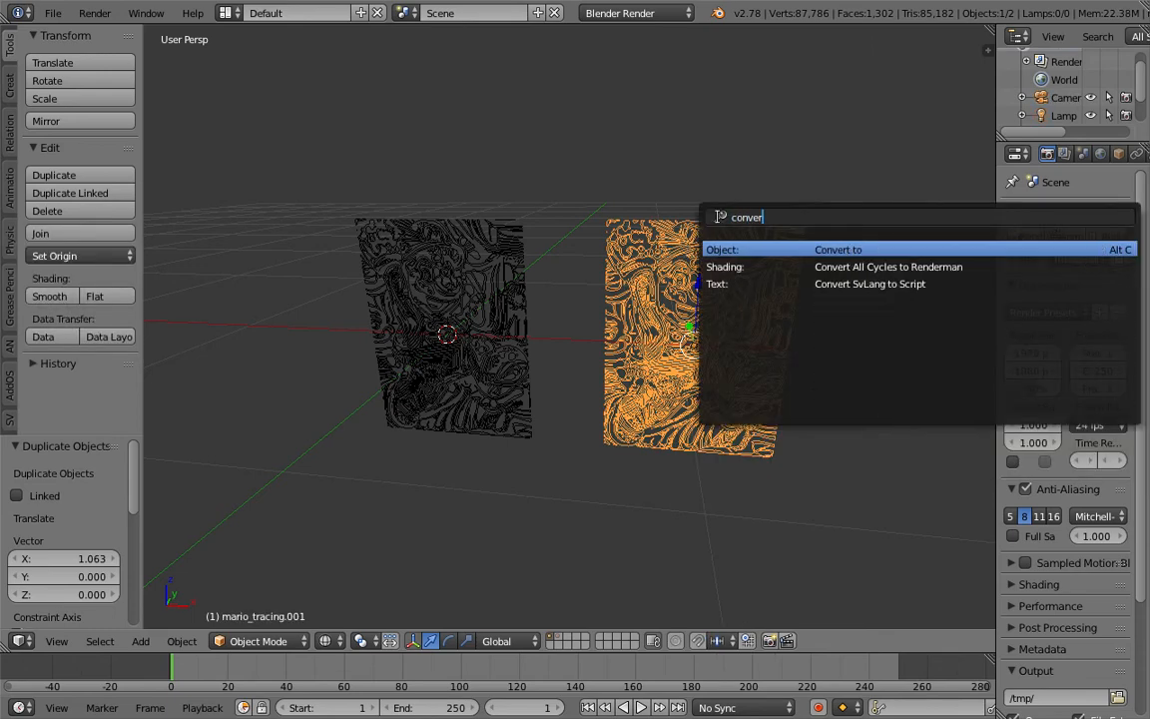
key(Return)
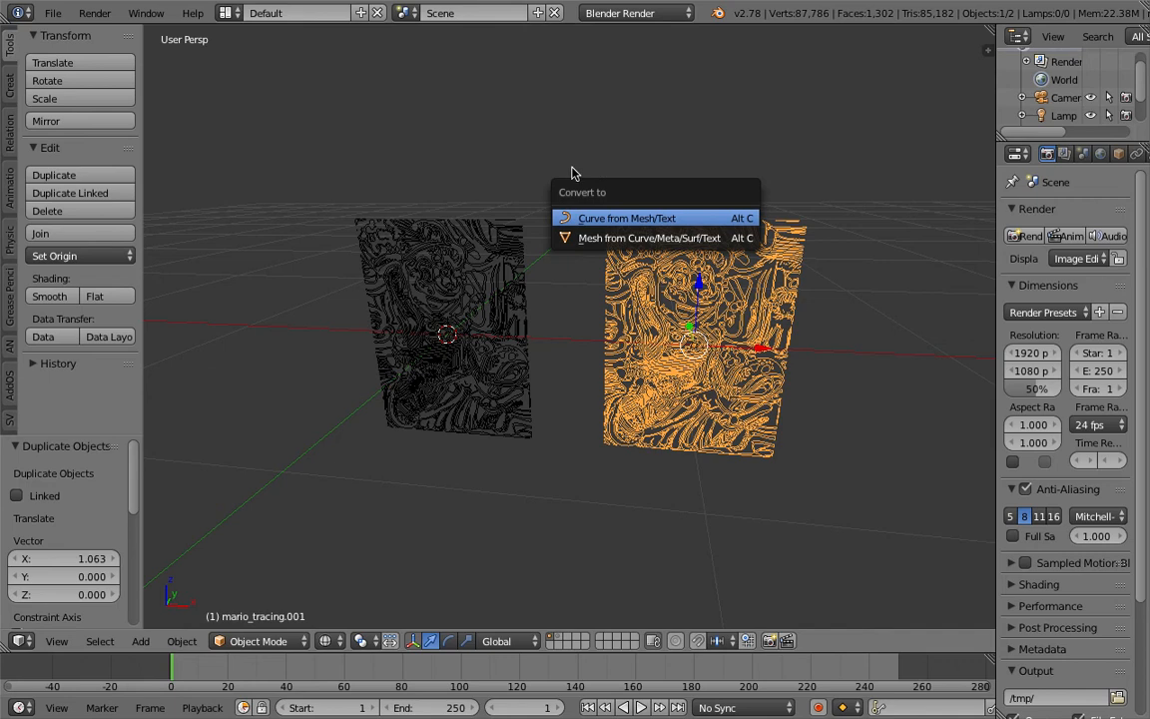
key(Return)
Widen the properties editor and show the converted copy's curve data settings
middle_drag(734, 257, 667, 238)
scroll(667, 237, up, 1)
middle_drag(811, 243, 950, 175)
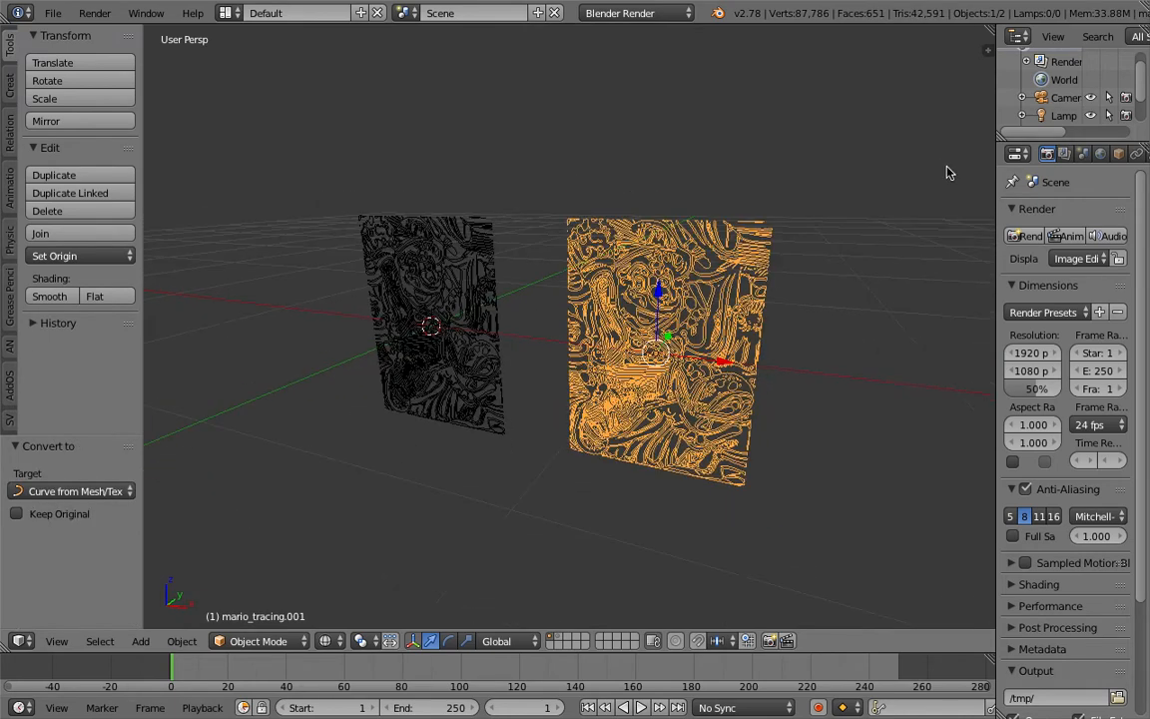
click(1118, 152)
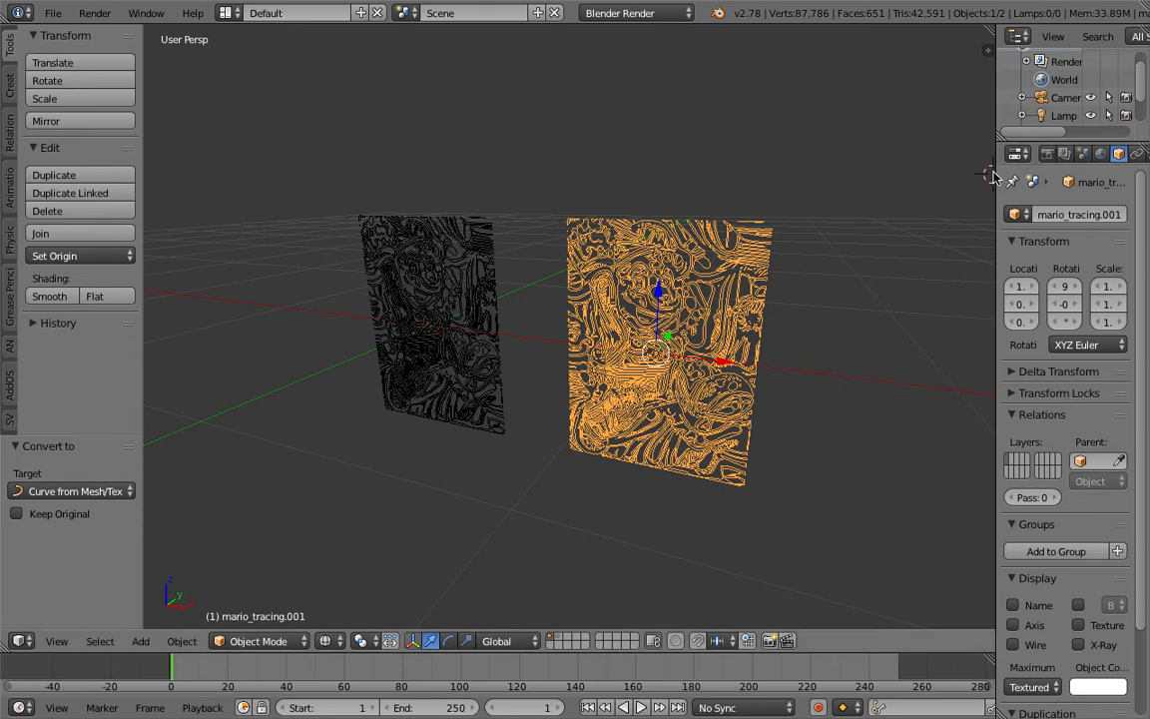
drag(994, 168, 860, 166)
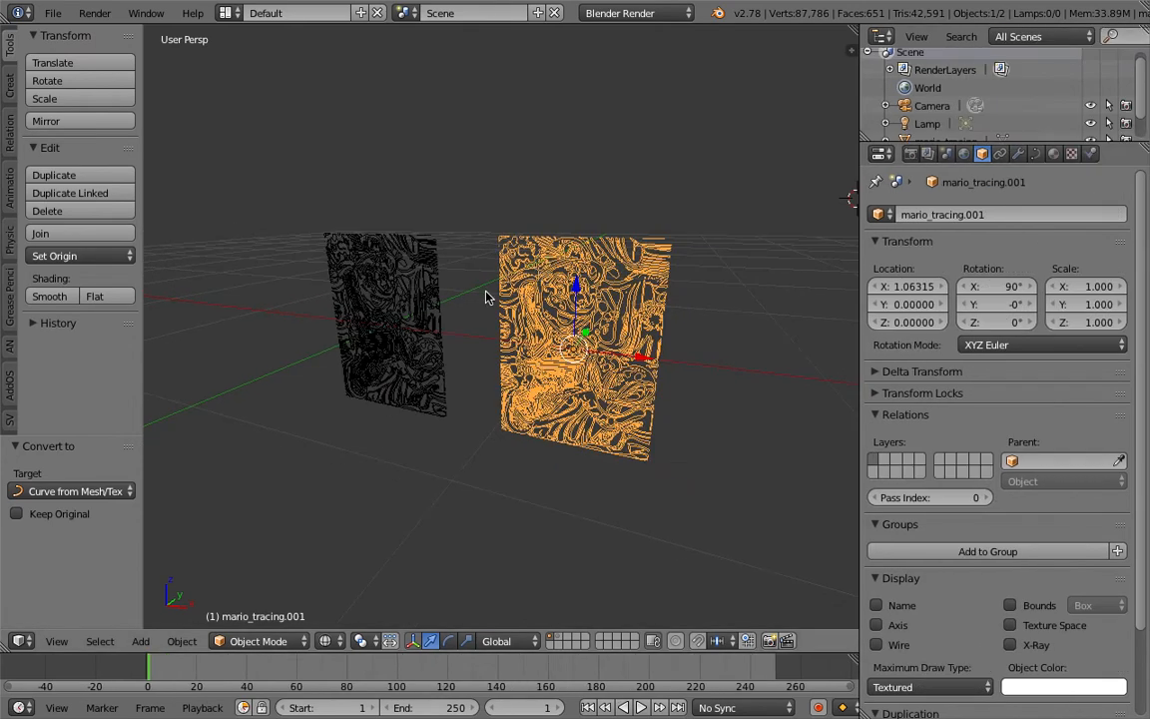
scroll(644, 297, up, 1)
middle_drag(590, 238, 597, 229)
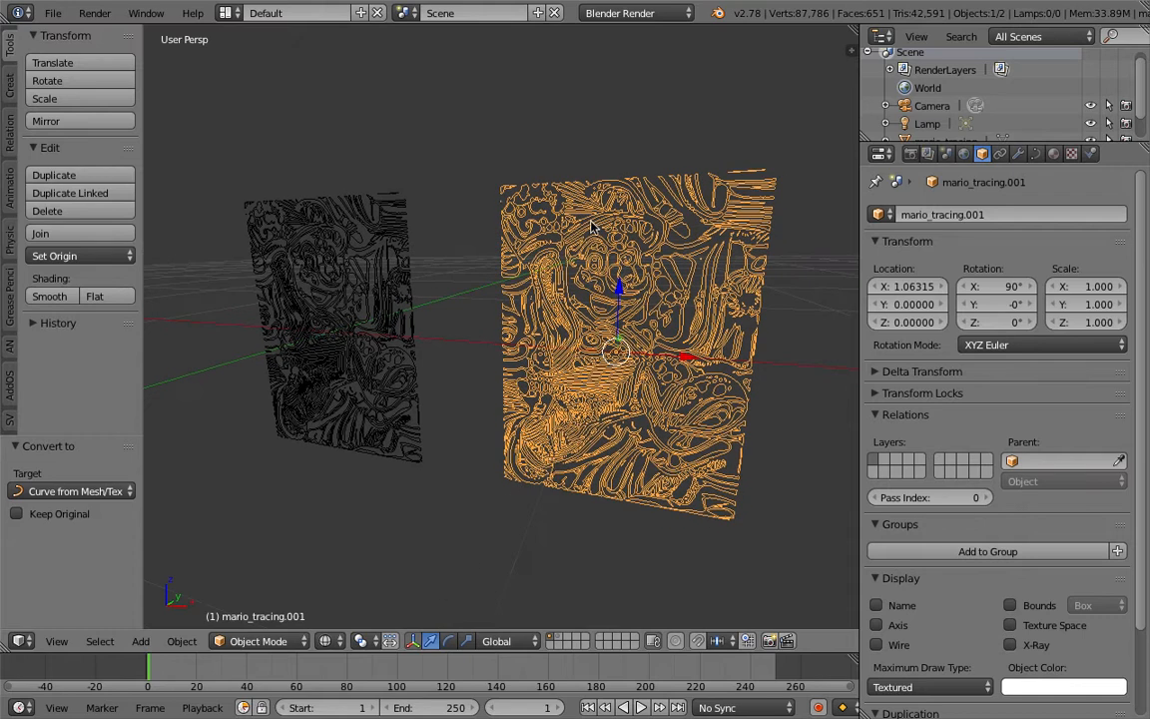
click(1036, 153)
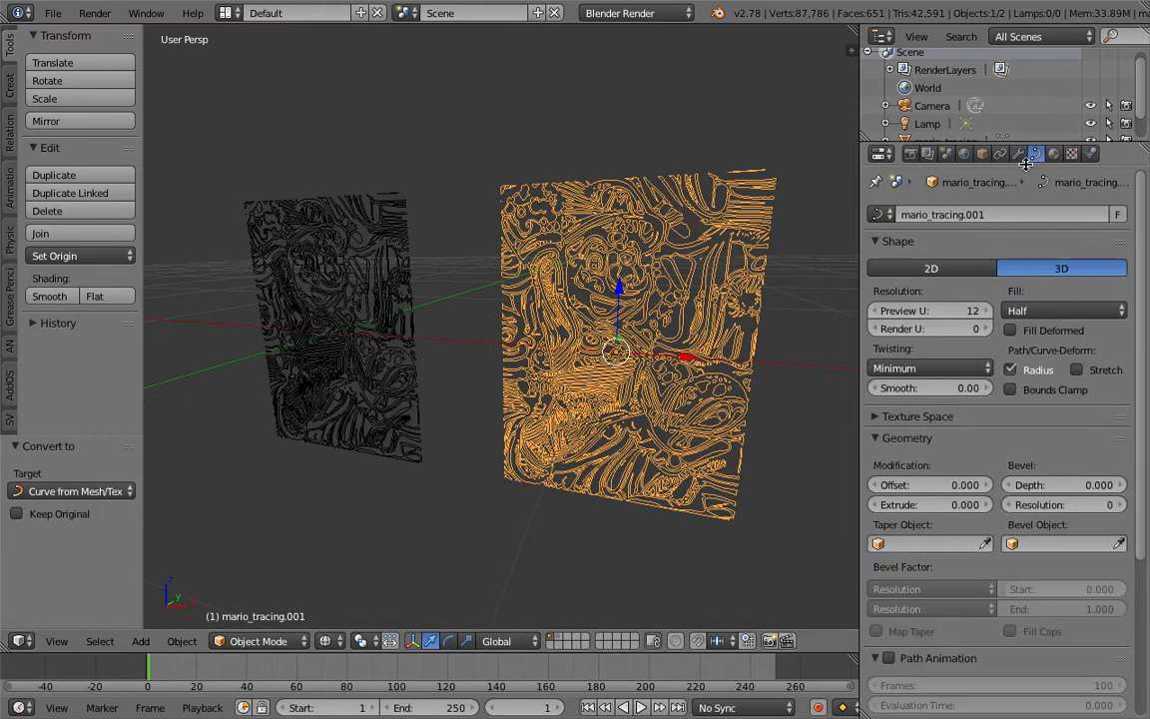
Set the converted curve's shape to 2D and display it in solid shading
middle_drag(530, 246, 640, 260)
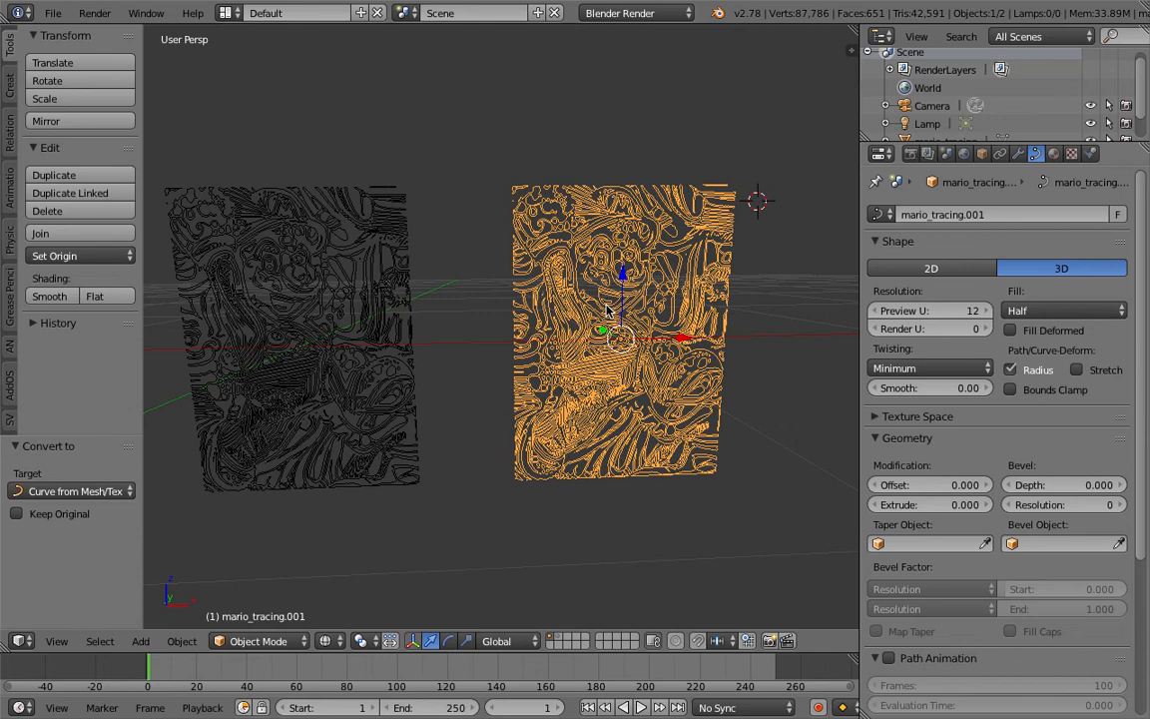
click(933, 268)
middle_drag(734, 300, 615, 305)
key(z)
scroll(597, 310, up, 3)
middle_drag(540, 280, 519, 279)
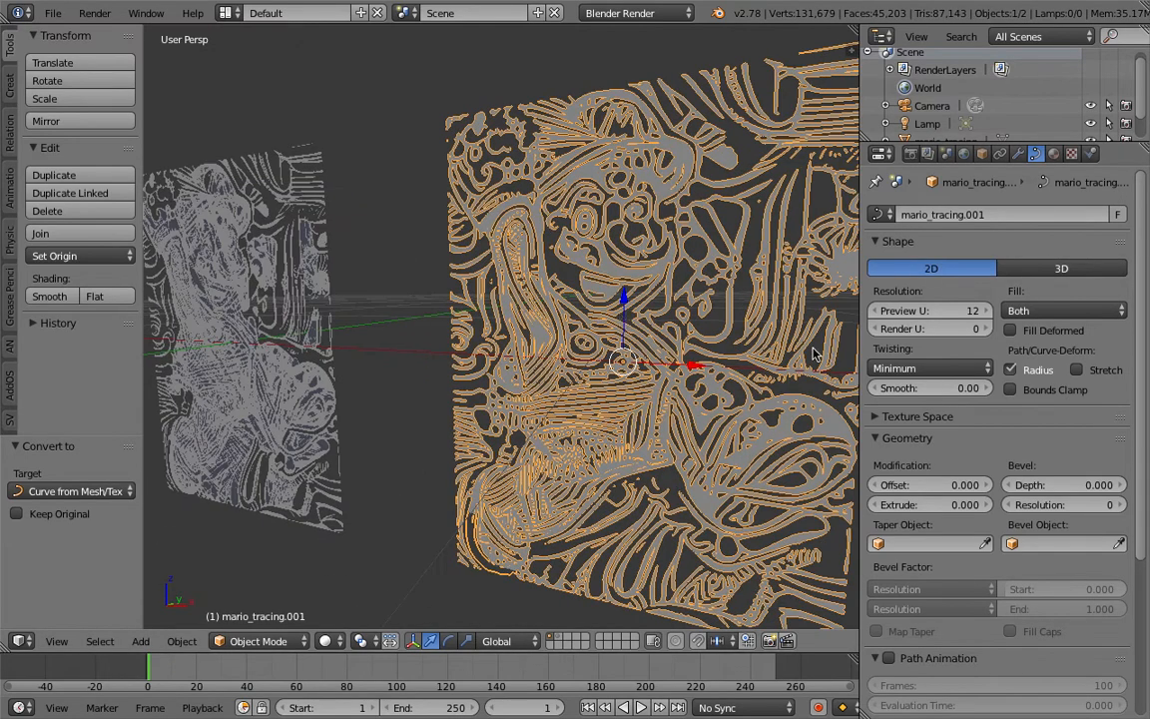
Set the curve's extrude to 0.02, deselect everything and inspect the relief from the side
click(956, 498)
text(0.02)
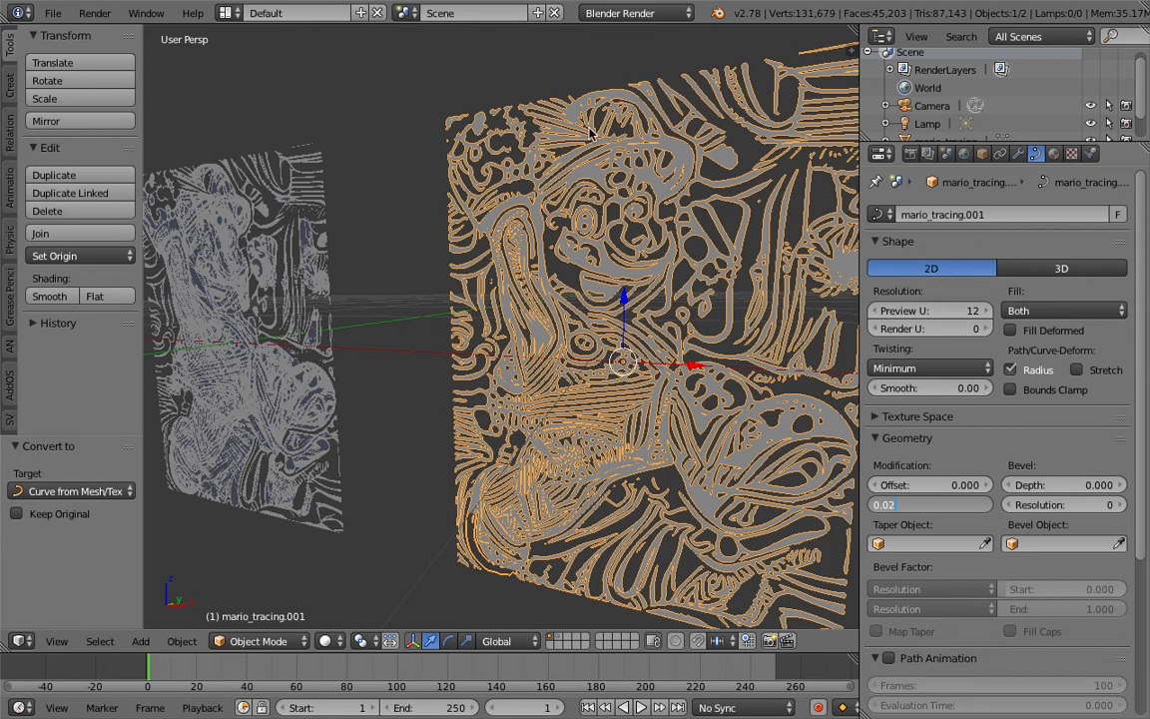
key(Return)
middle_drag(622, 278, 682, 288)
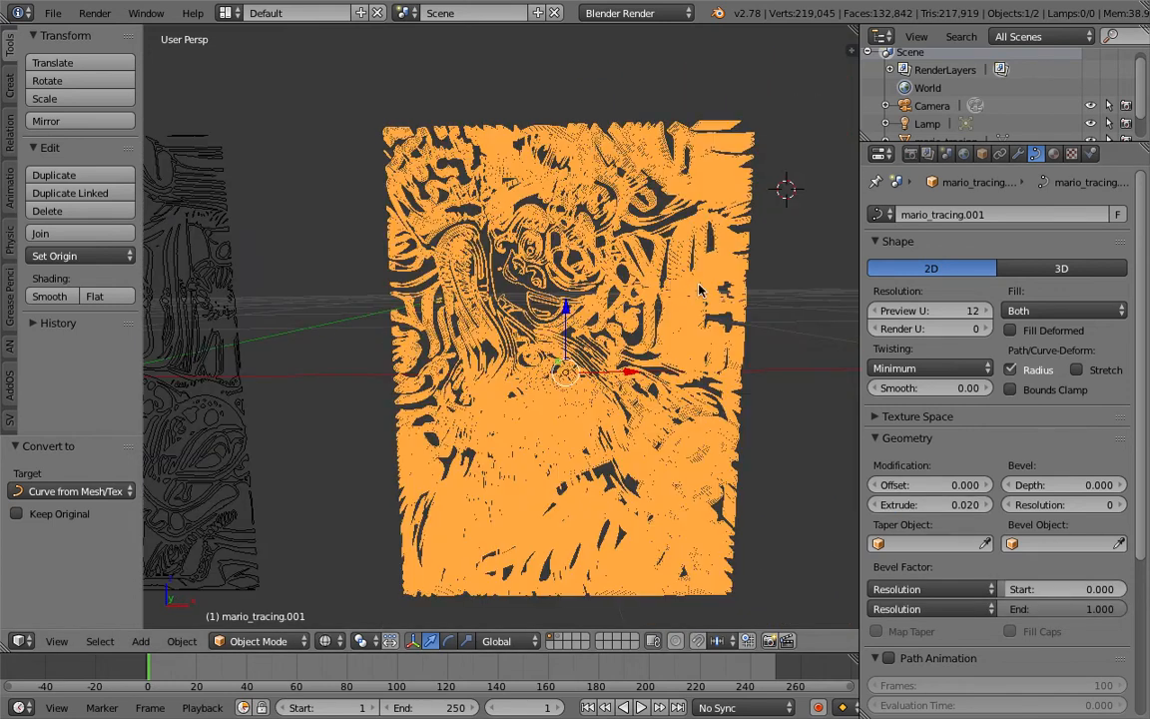
key(a)
scroll(649, 290, up, 5)
middle_drag(649, 290, 330, 244)
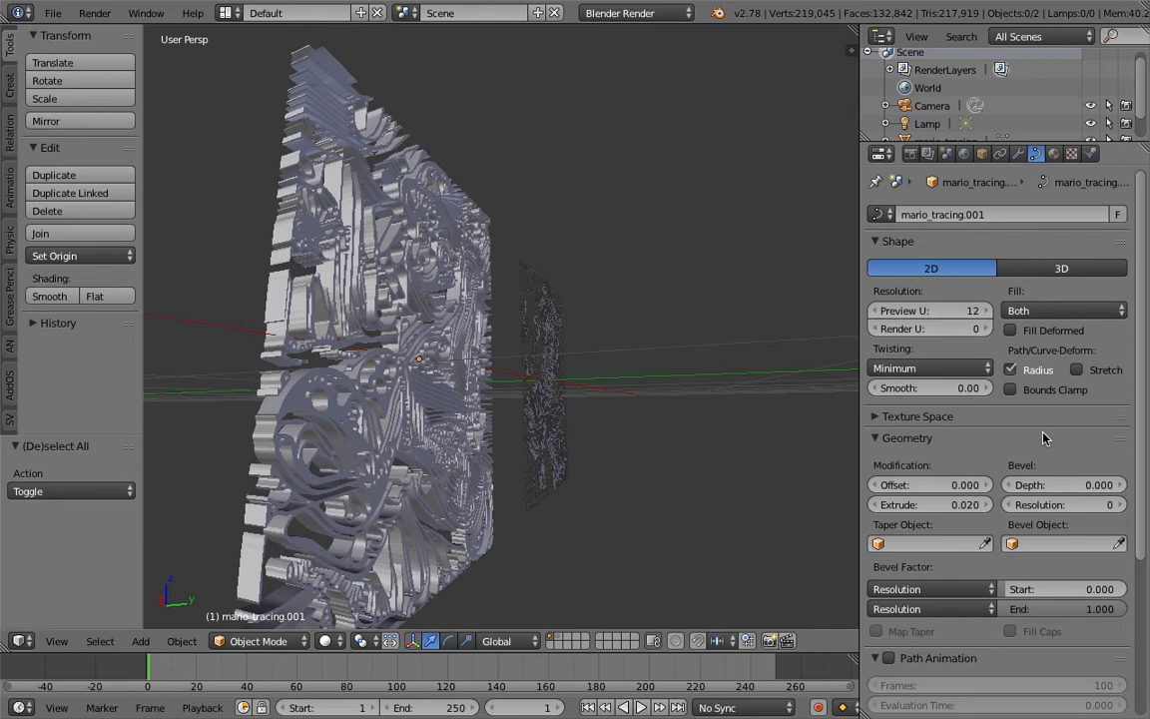
Delete the extruded curve copy and select the original flat tracing mesh
middle_drag(521, 380, 706, 355)
right_click(676, 342)
key(x)
click(592, 308)
scroll(591, 339, up, 2)
shift+middle_drag(451, 248, 519, 281)
scroll(449, 314, up, 2)
right_click(488, 322)
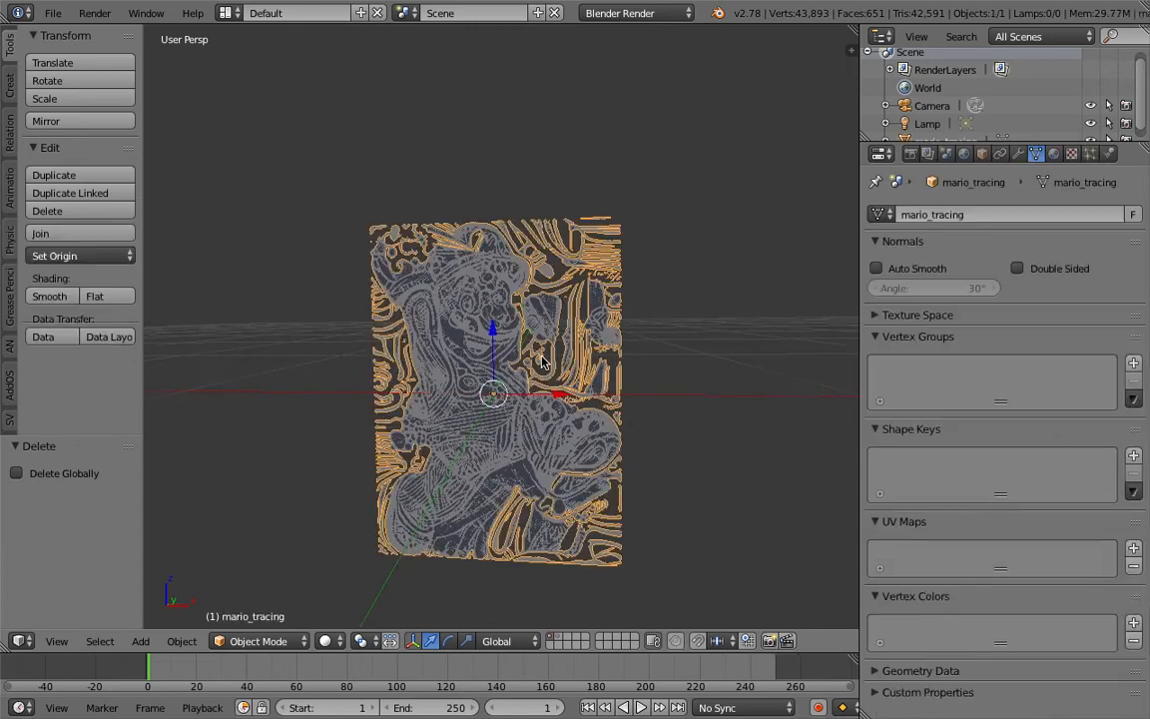
click(219, 18)
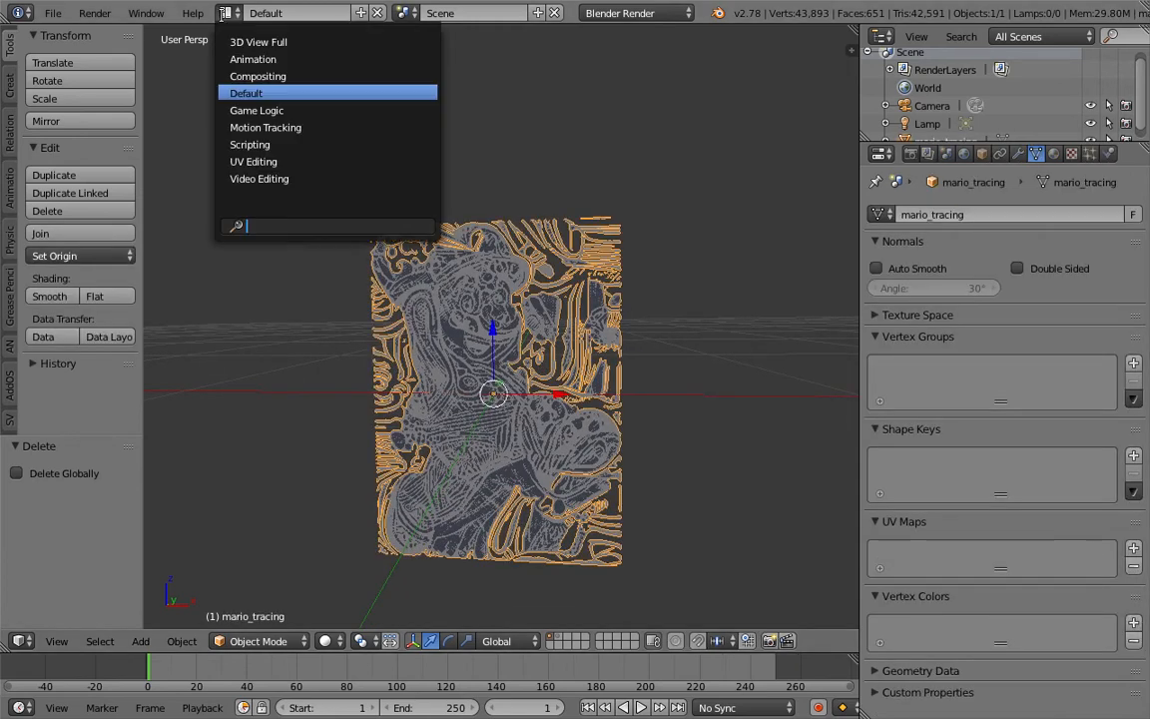
middle_drag(574, 292, 539, 317)
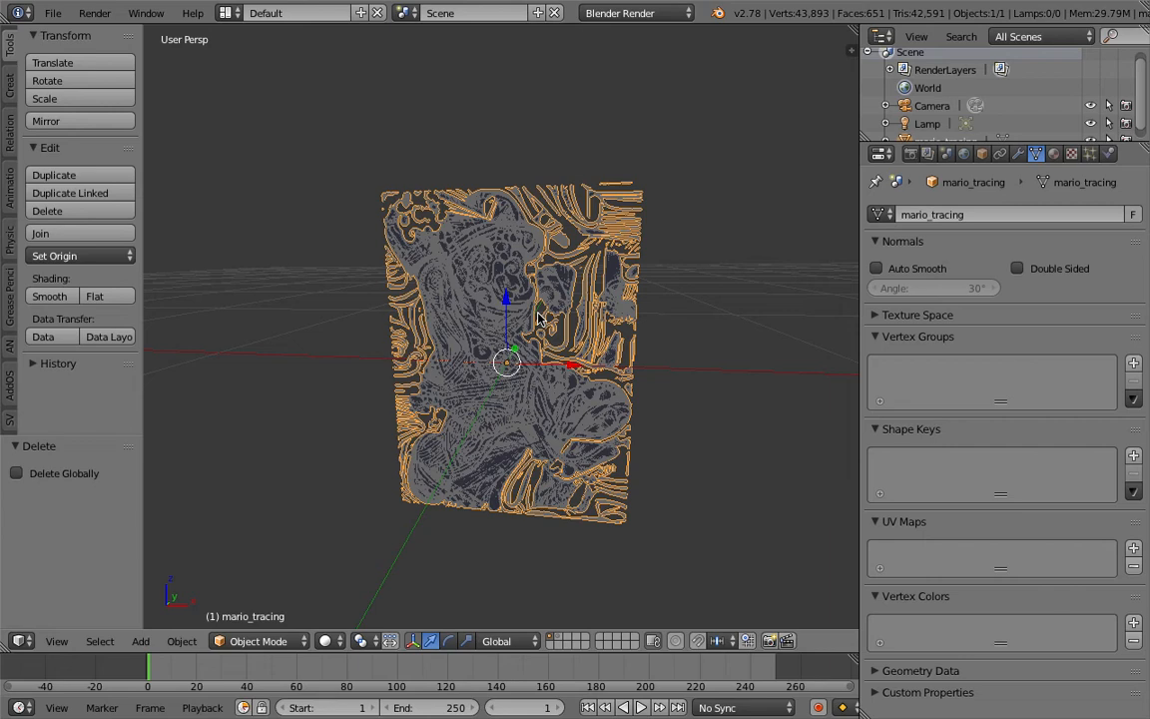
Search the operators for a Separate command to apply to the tracing mesh
key(ctrl+g)
key(space)
text(separa)
key(Return)
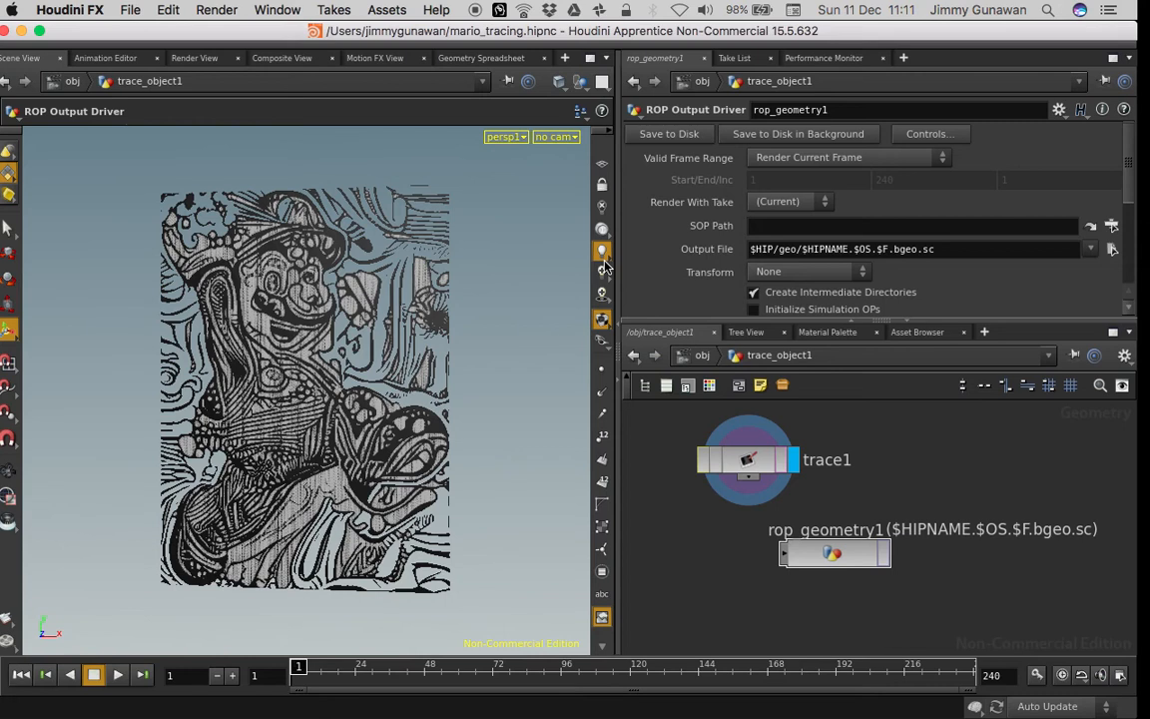
In Houdini, delete the rop_geometry1 node from the trace_object1 network and save the scene
drag(859, 514, 976, 465)
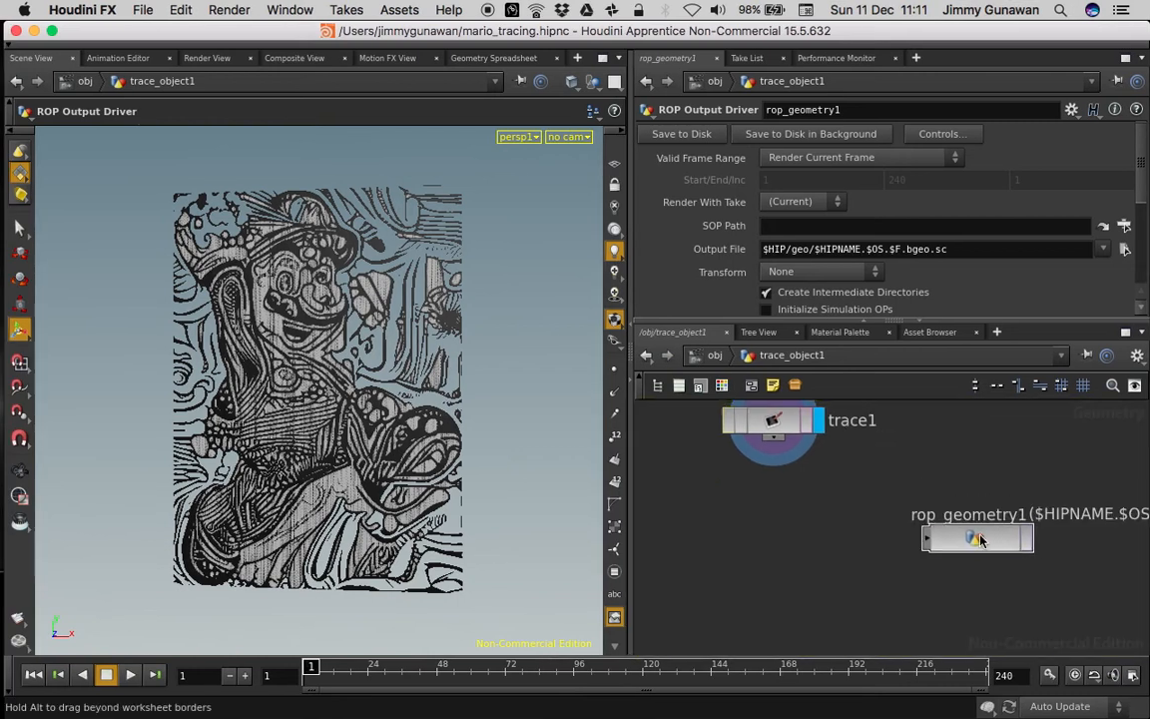
key(Delete)
key(ctrl+s)
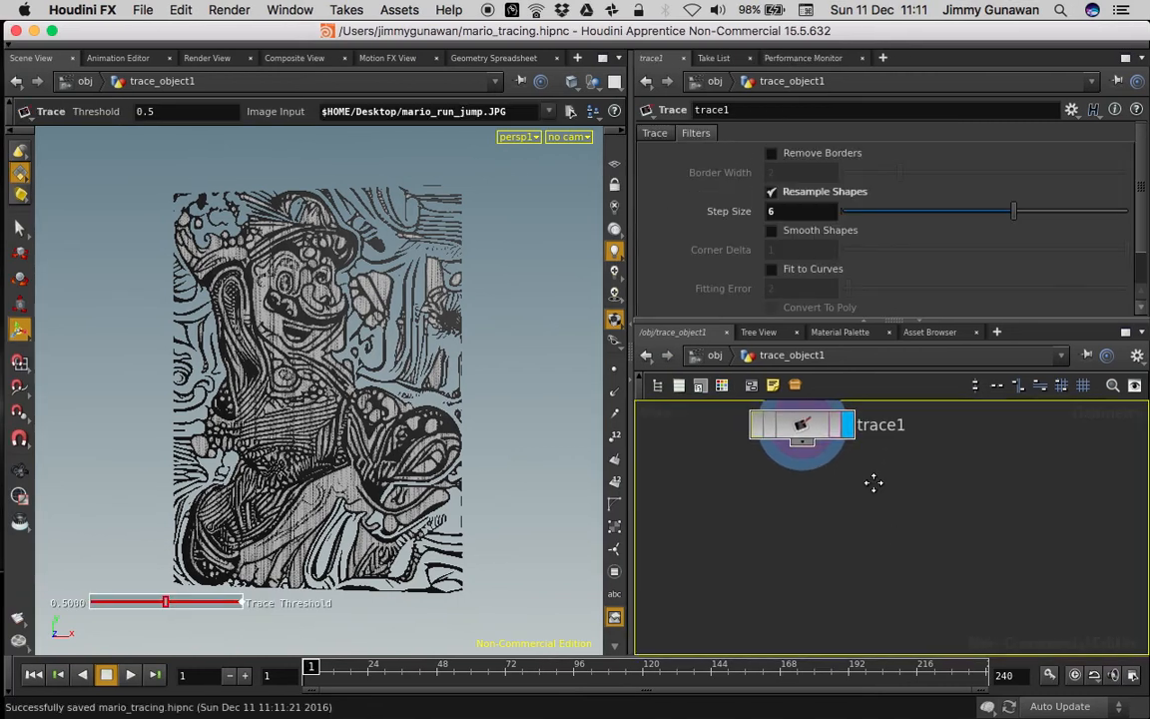
Add a Color node connected below trace1 and make it the displayed node
key(Tab)
text(rand)
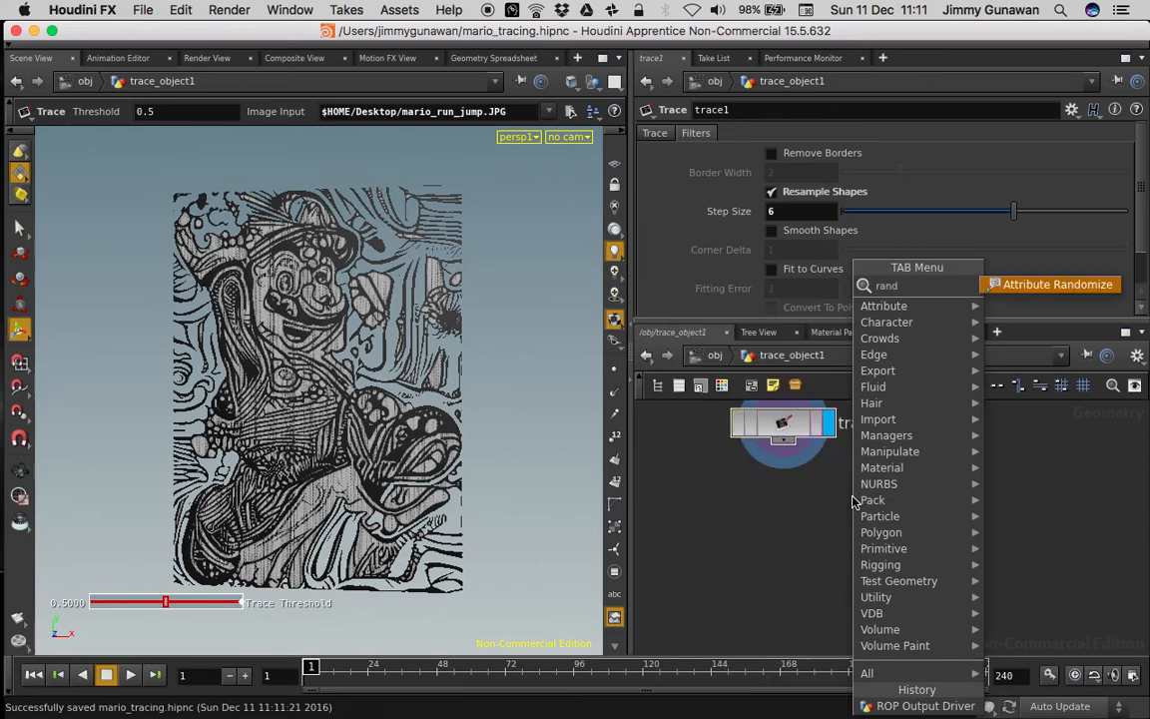
text(om)
key(BackSpace)
key(BackSpace)
key(BackSpace)
key(BackSpace)
key(BackSpace)
key(BackSpace)
text(color)
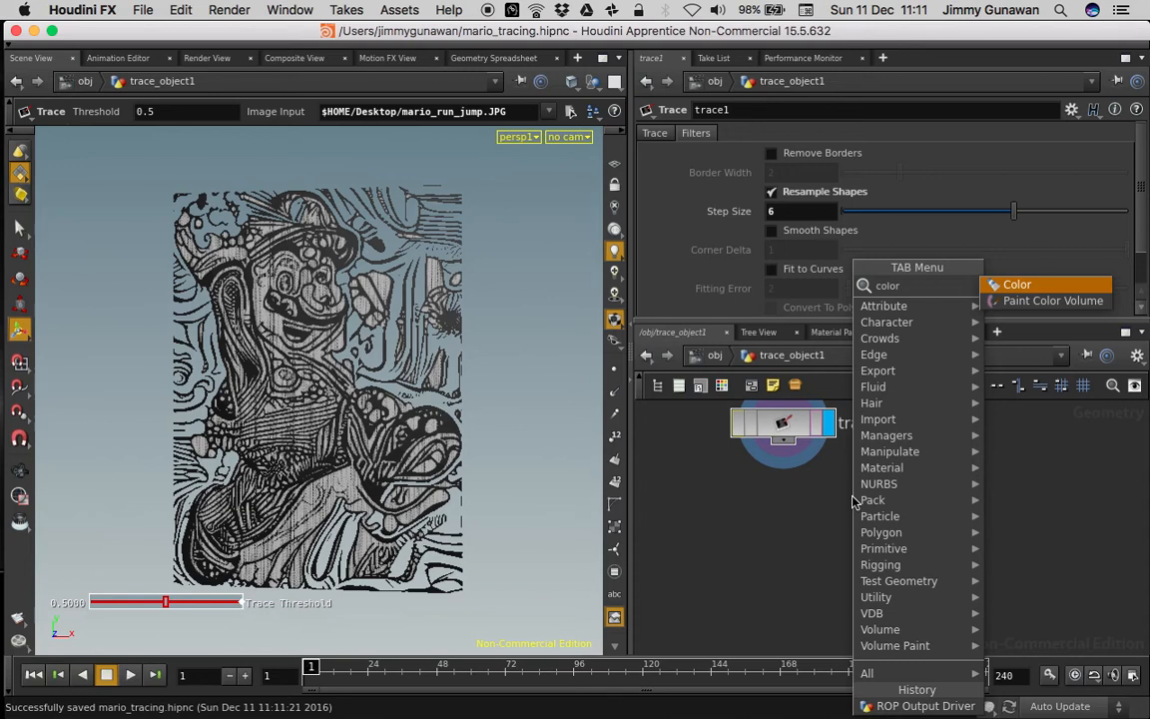
key(Return)
click(819, 497)
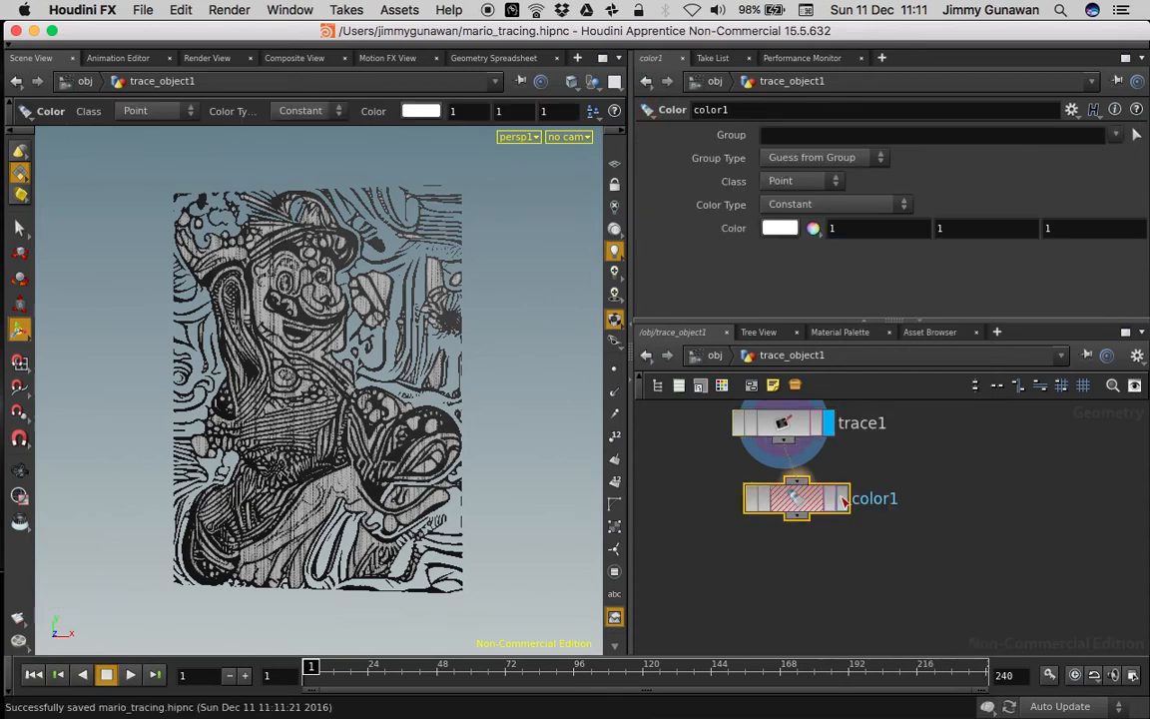
click(843, 502)
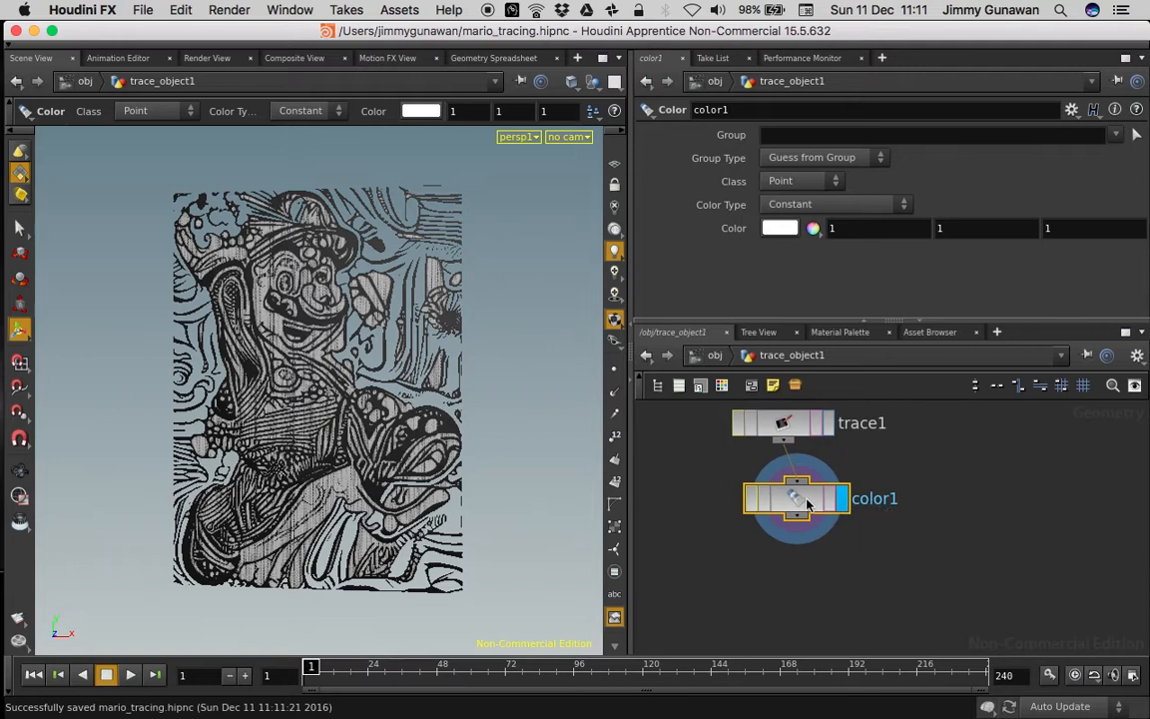
Set the Color node's group type to Primitives, its class to Primitive and its color type to Random
click(814, 157)
click(815, 171)
click(815, 159)
click(815, 240)
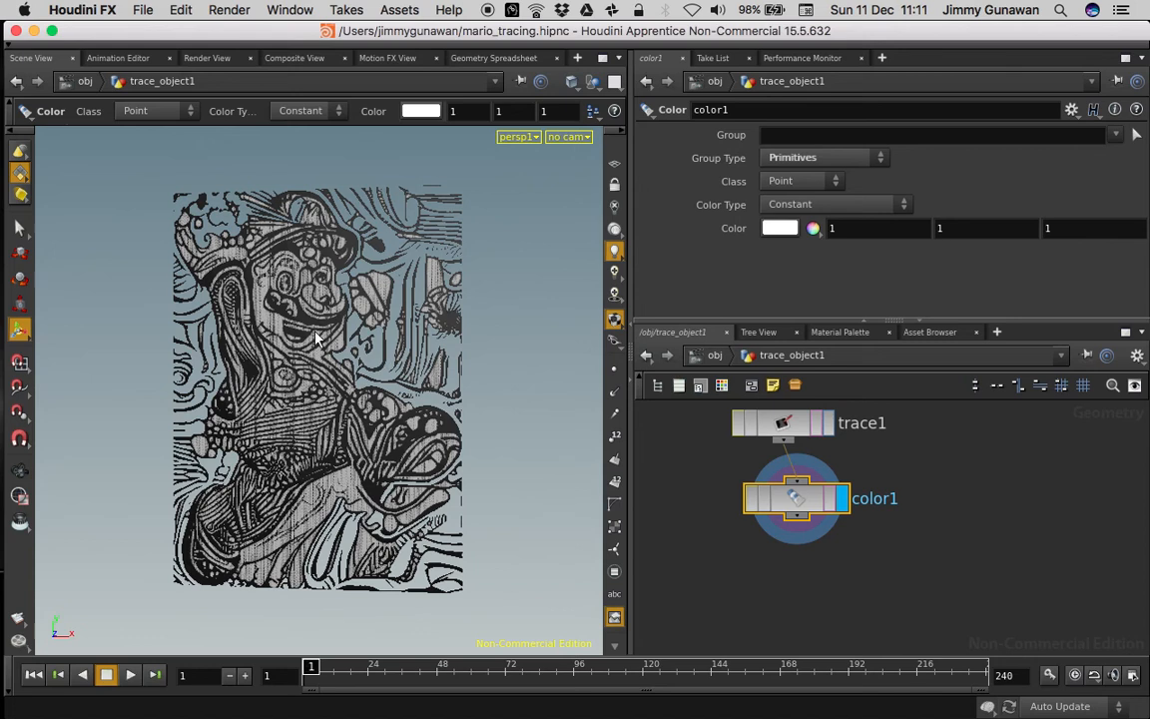
click(789, 181)
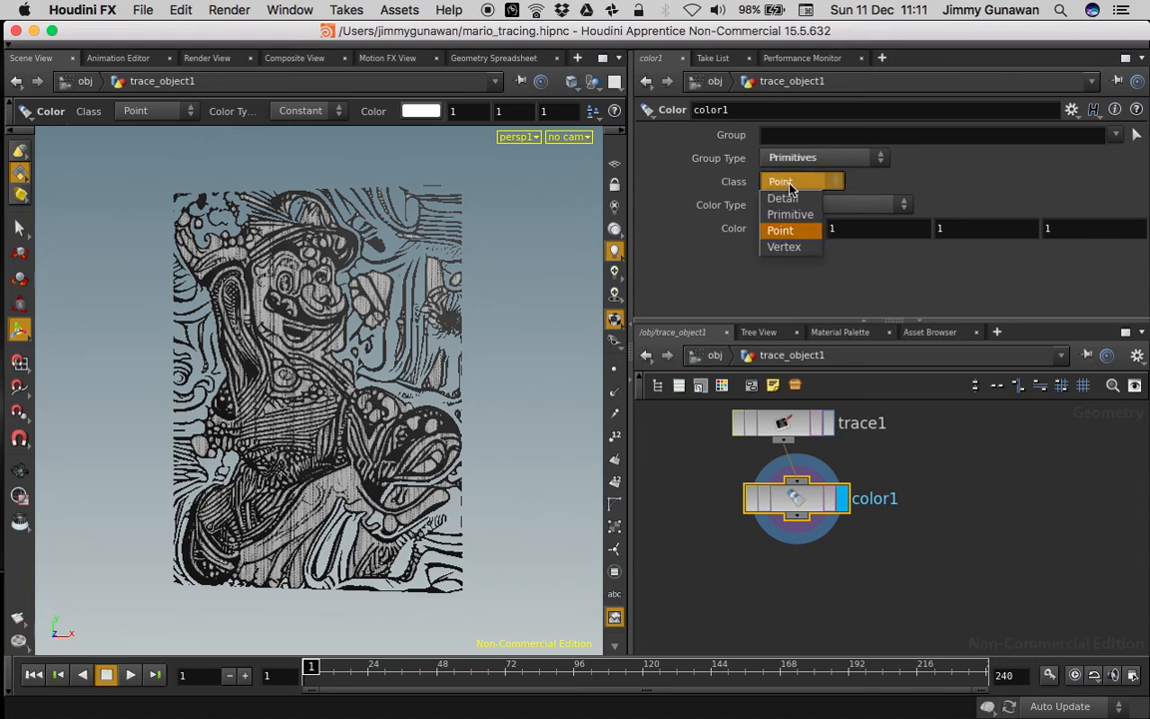
click(807, 215)
click(825, 207)
click(825, 206)
click(825, 207)
click(820, 255)
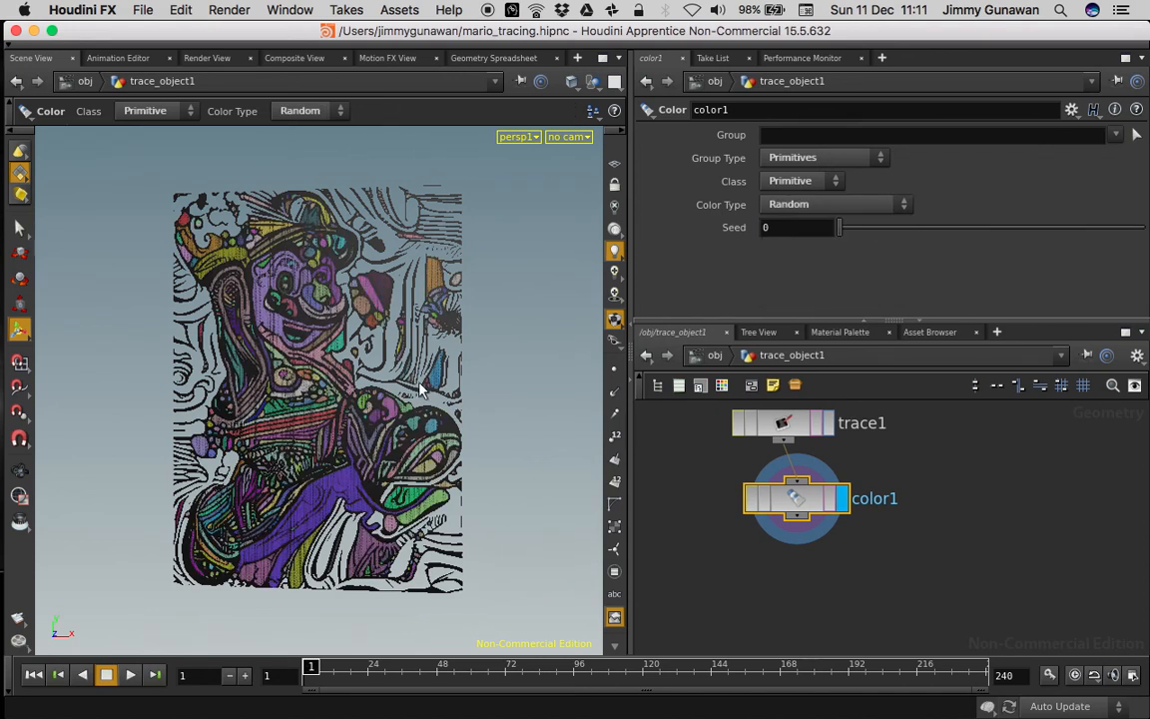
Set the random color seed to 1.92 and save the scene
mouse_move(420, 388)
alt+mouse_down()
mouse_move(498, 385)
mouse_move(437, 388)
alt+mouse_up()
drag(841, 229, 900, 229)
mouse_move(311, 322)
alt+mouse_down()
mouse_move(433, 326)
mouse_move(331, 336)
alt+mouse_up()
alt+drag(671, 539, 711, 467)
scroll(712, 477, down, 1)
click(710, 466)
key(super+s)
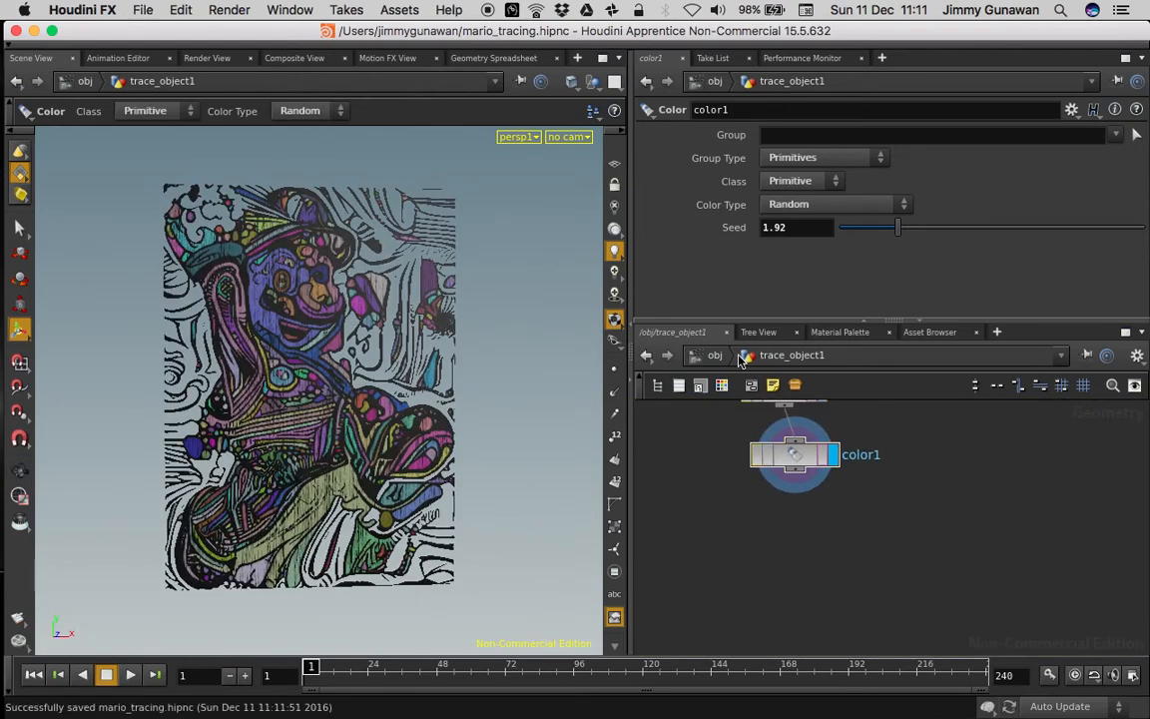
Close the Tree View and Animation Editor panes and save the scene
click(796, 332)
click(169, 60)
middle_click(794, 456)
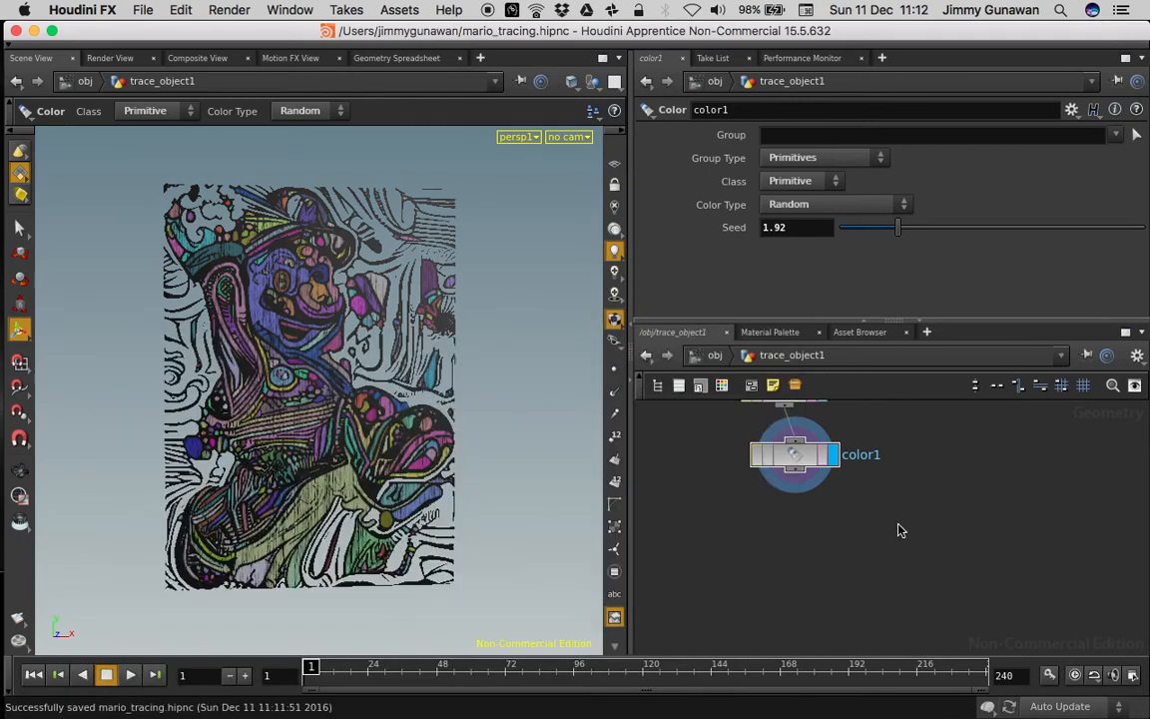
middle_drag(859, 531, 874, 489)
scroll(903, 537, down, 1)
key(super+s)
Add an Attribute Promote node connected below color1 and make it the displayed node
key(Tab)
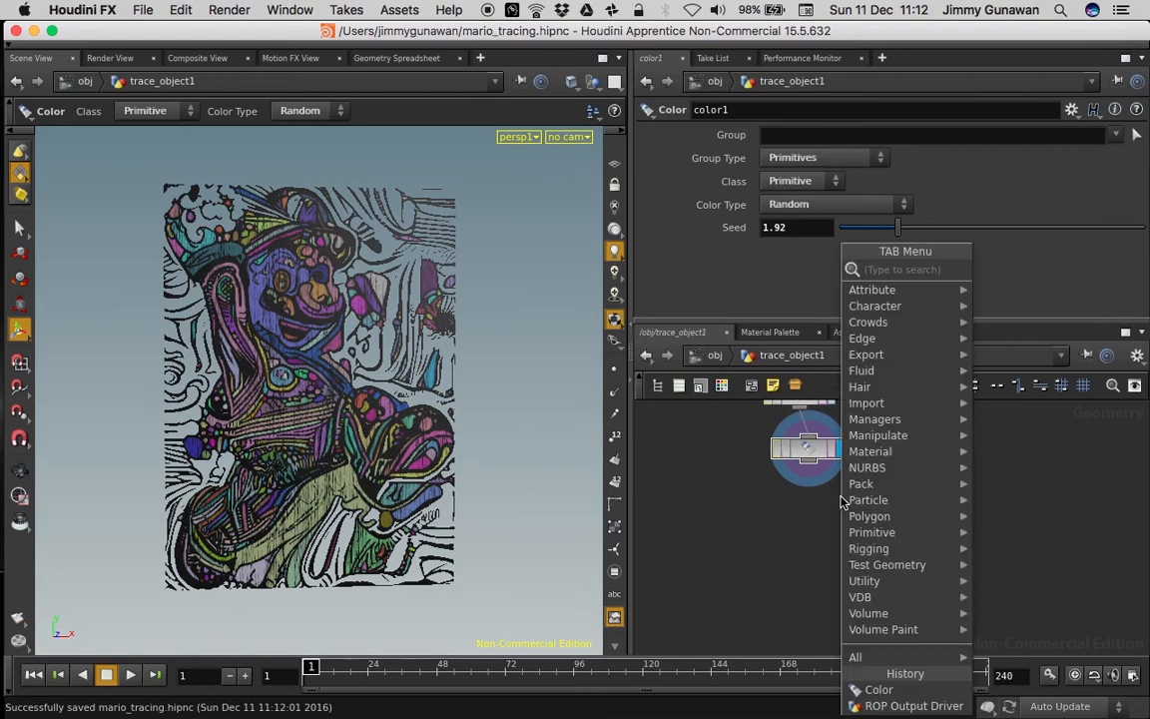
text(promote)
key(Return)
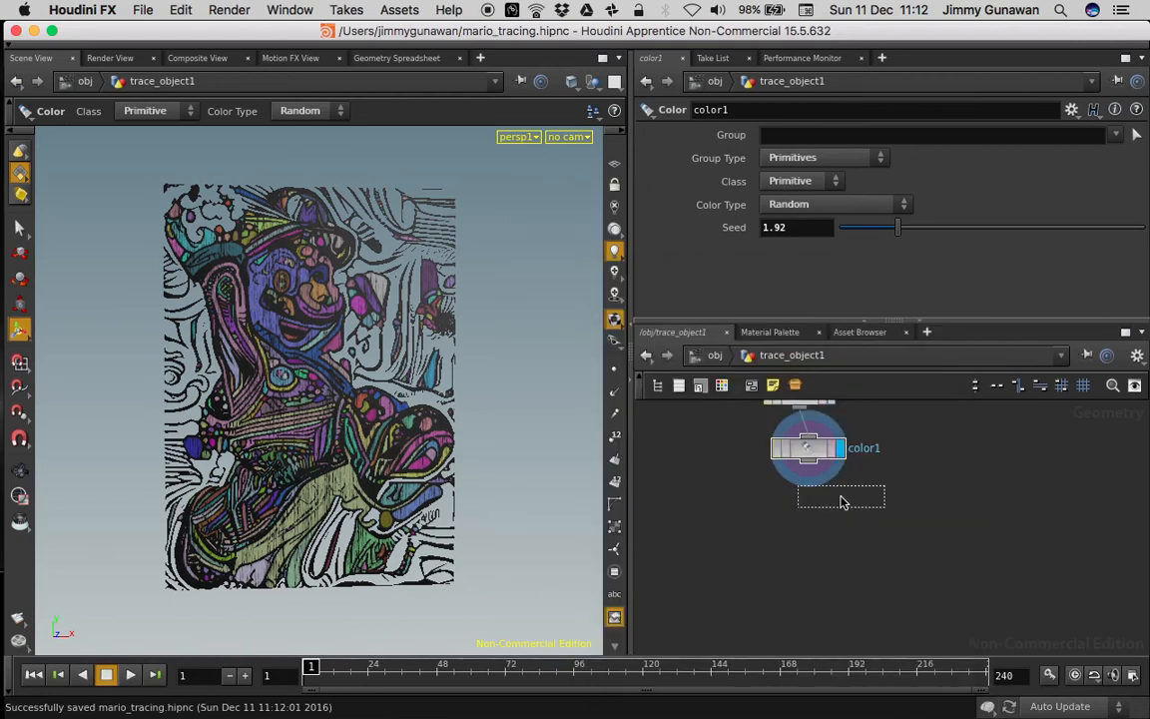
click(842, 501)
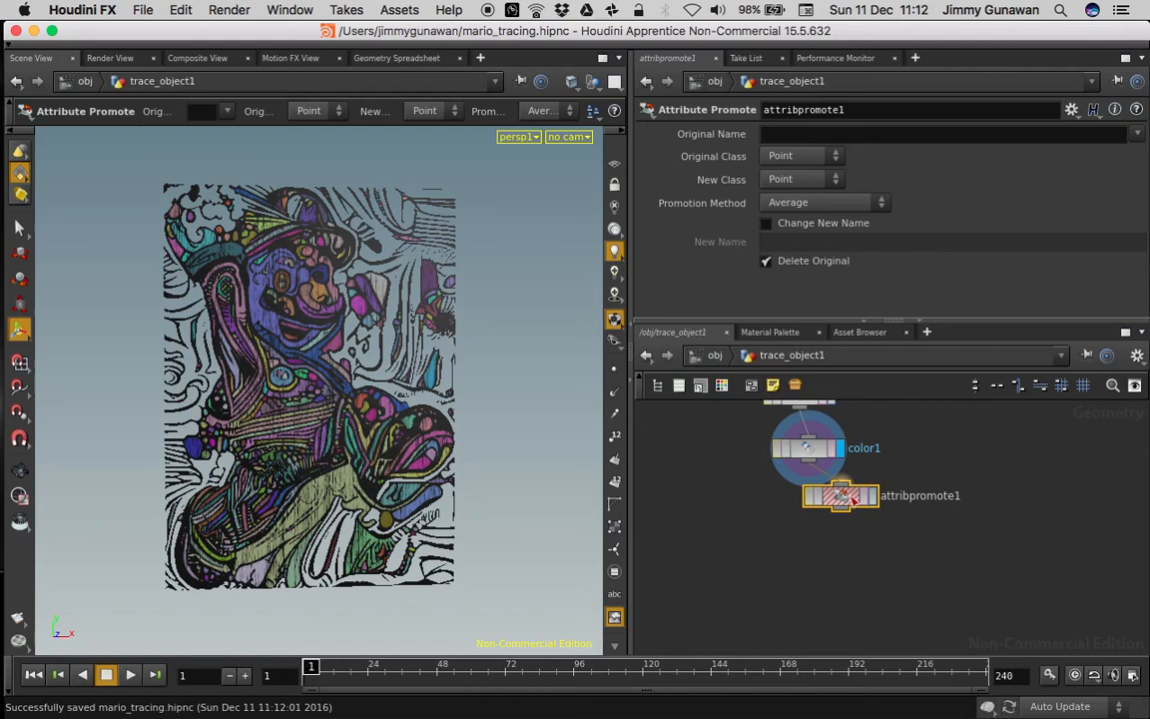
drag(845, 510, 841, 527)
click(842, 522)
scroll(842, 524, up, 5)
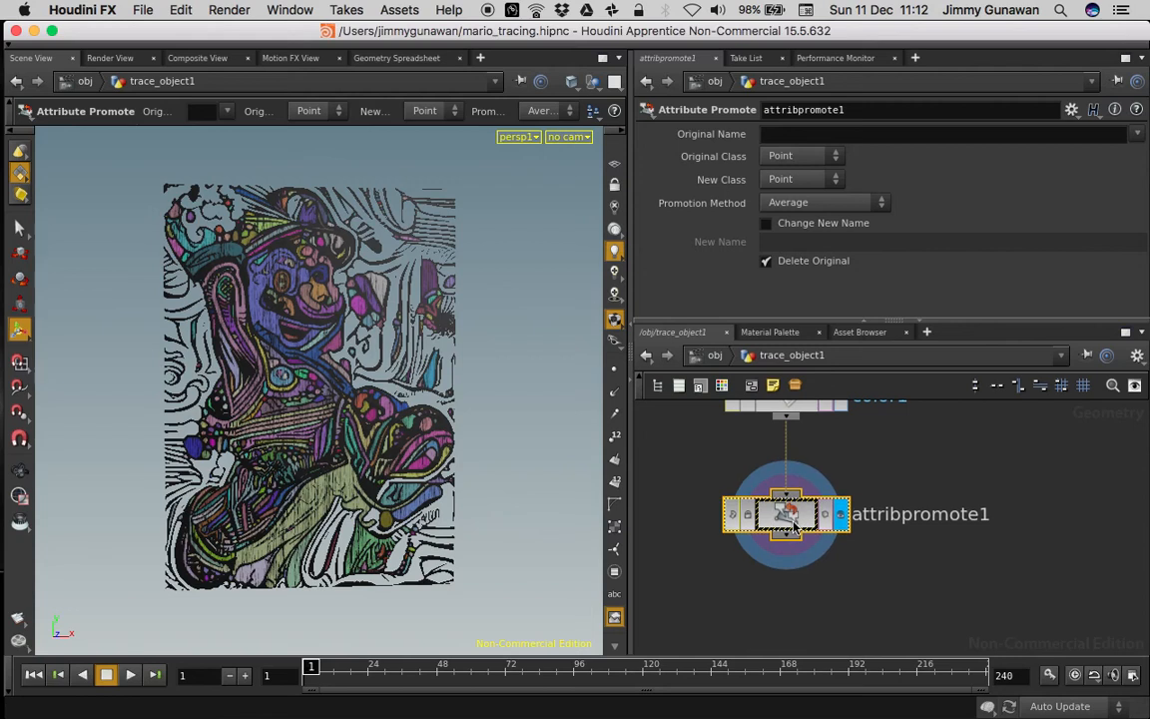
Promote the Cd color attribute from Primitive to Point class, keeping the Average method, and save the scene
middle_click(807, 527)
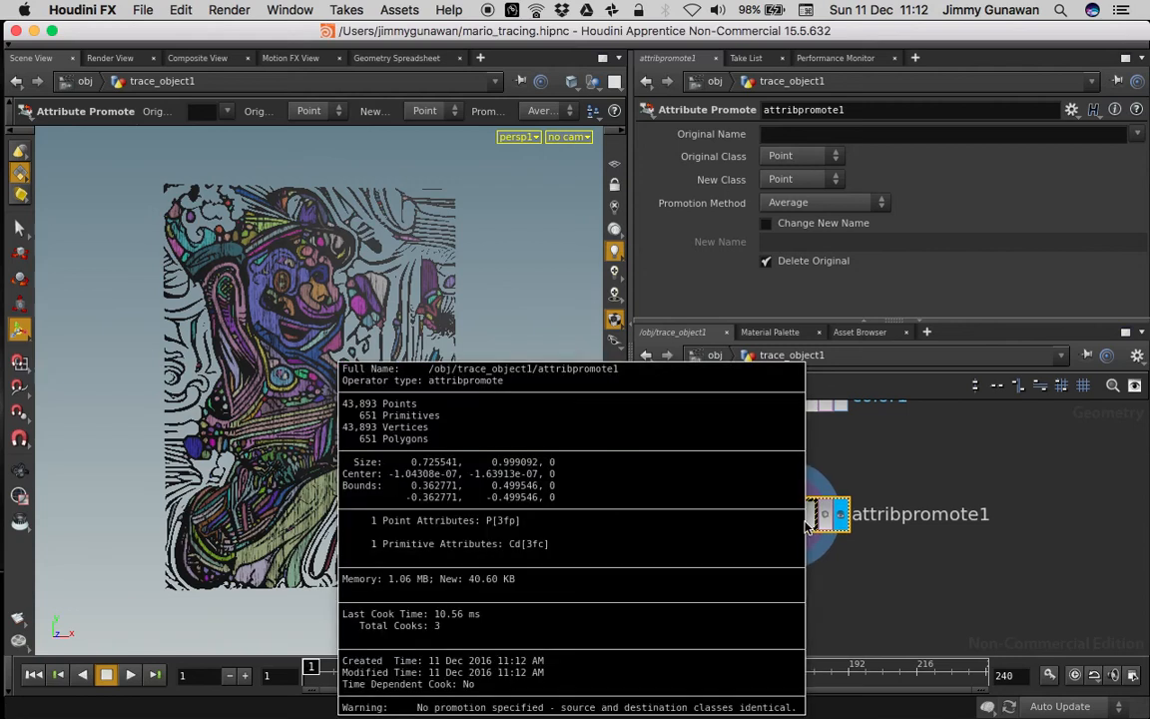
click(785, 158)
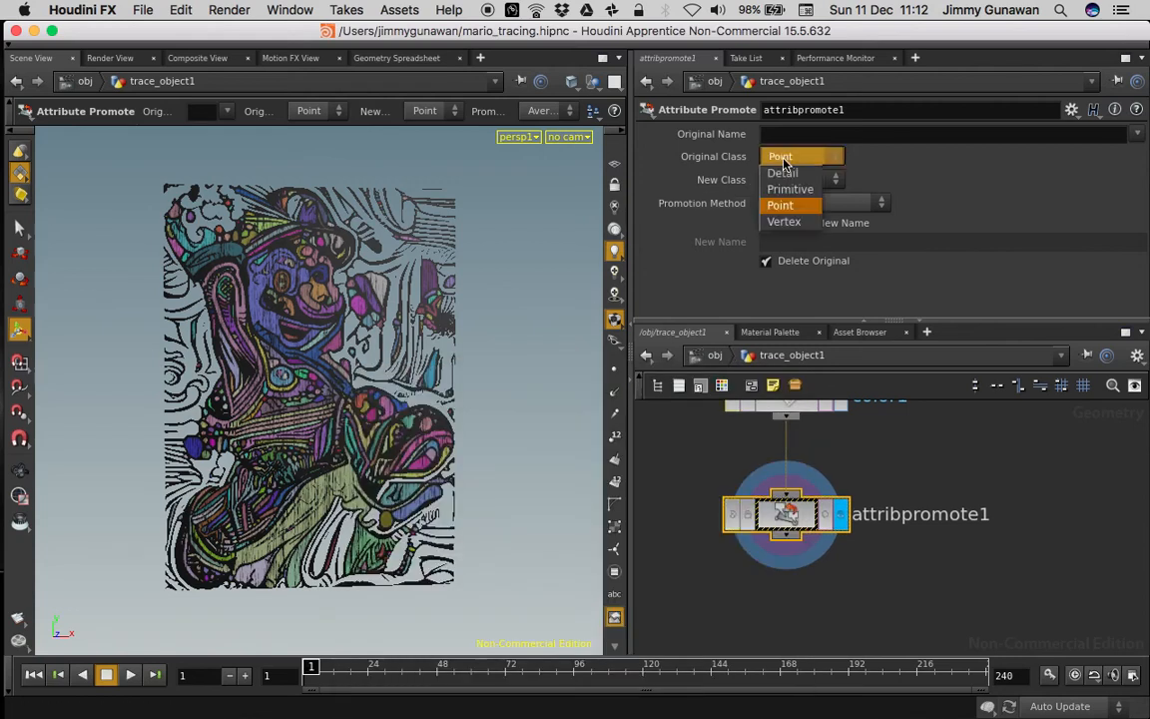
click(789, 189)
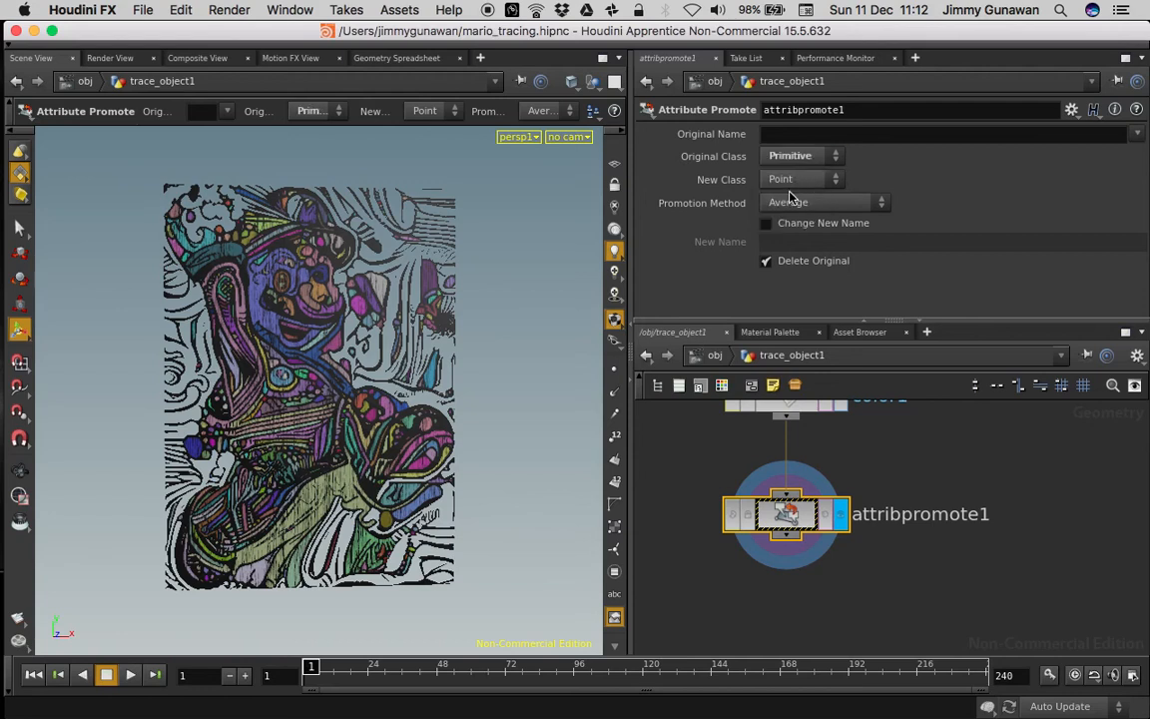
click(1137, 133)
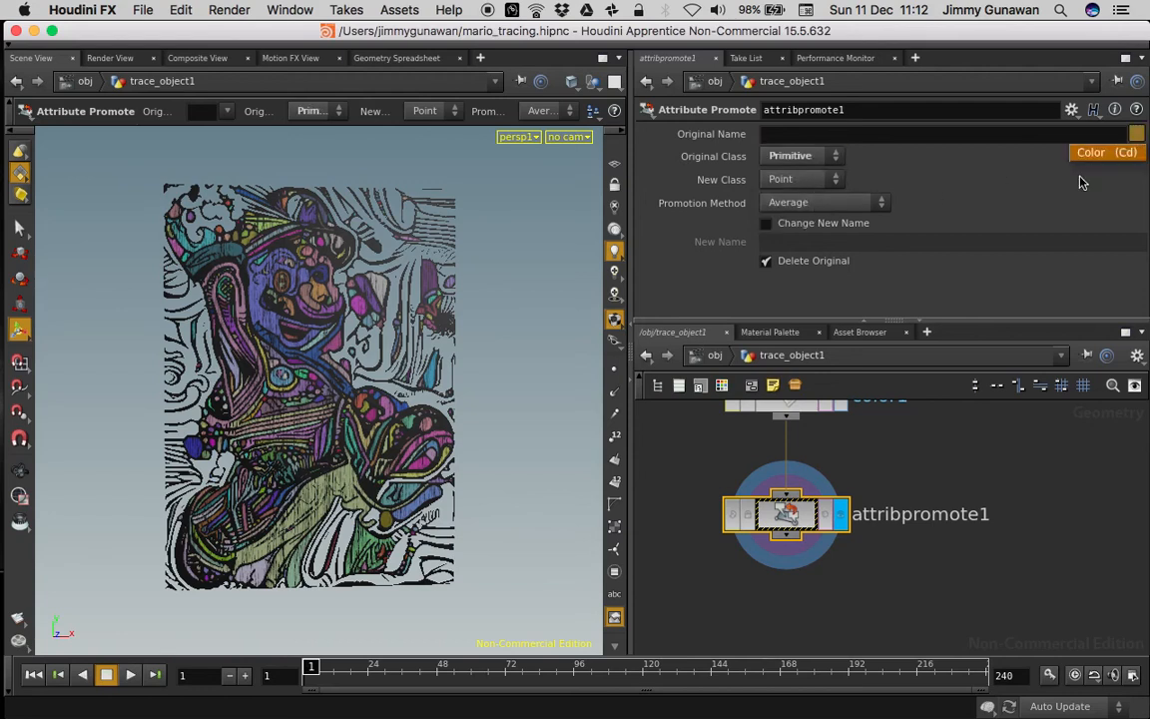
click(1095, 153)
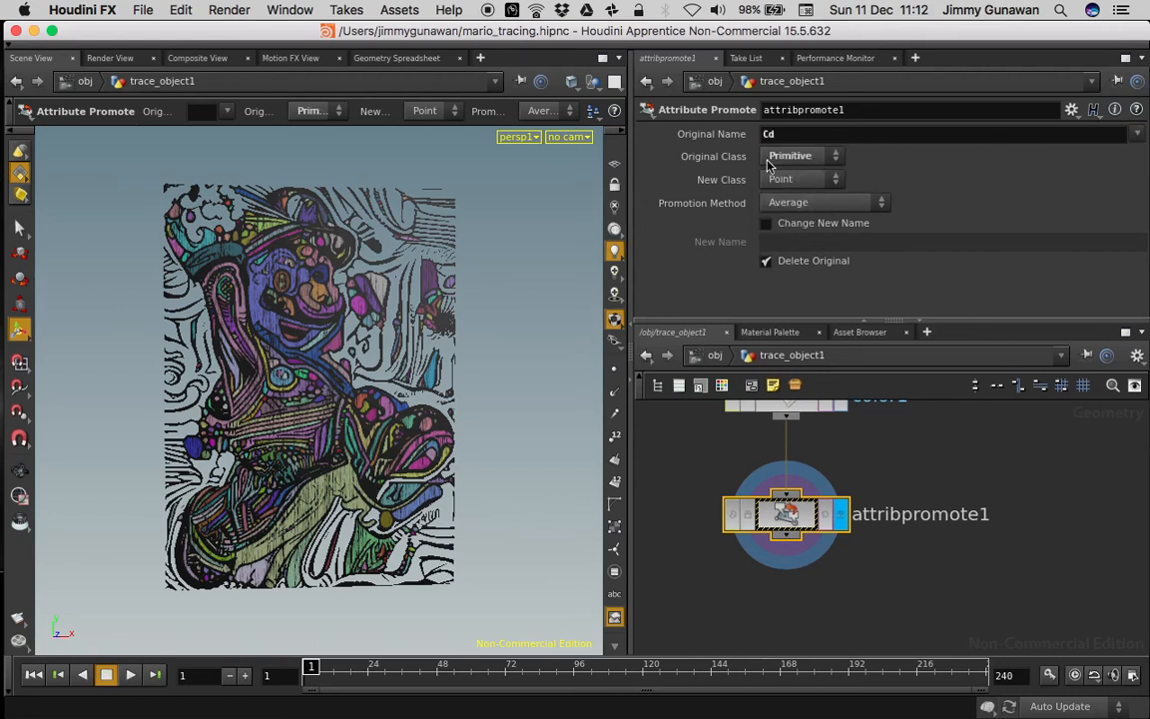
click(814, 207)
click(814, 208)
middle_drag(909, 457, 936, 460)
key(super+s)
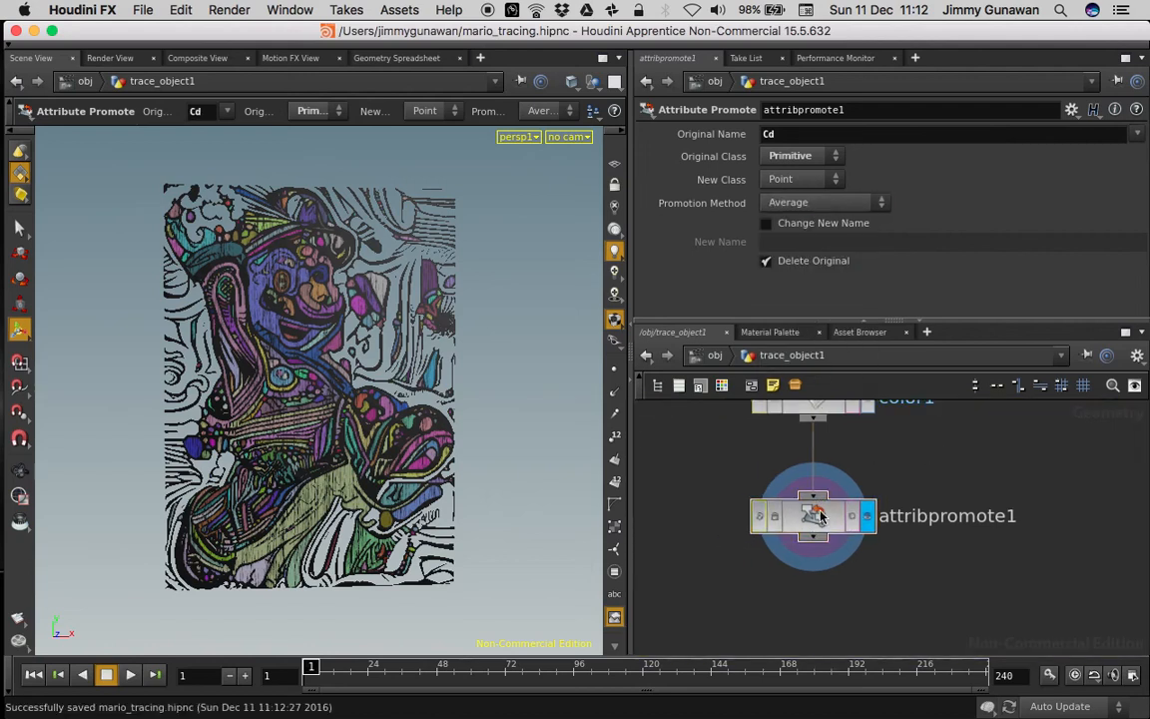
Save the attribpromote1 geometry to the Desktop as mario_tracing_color.ply
right_click(809, 516)
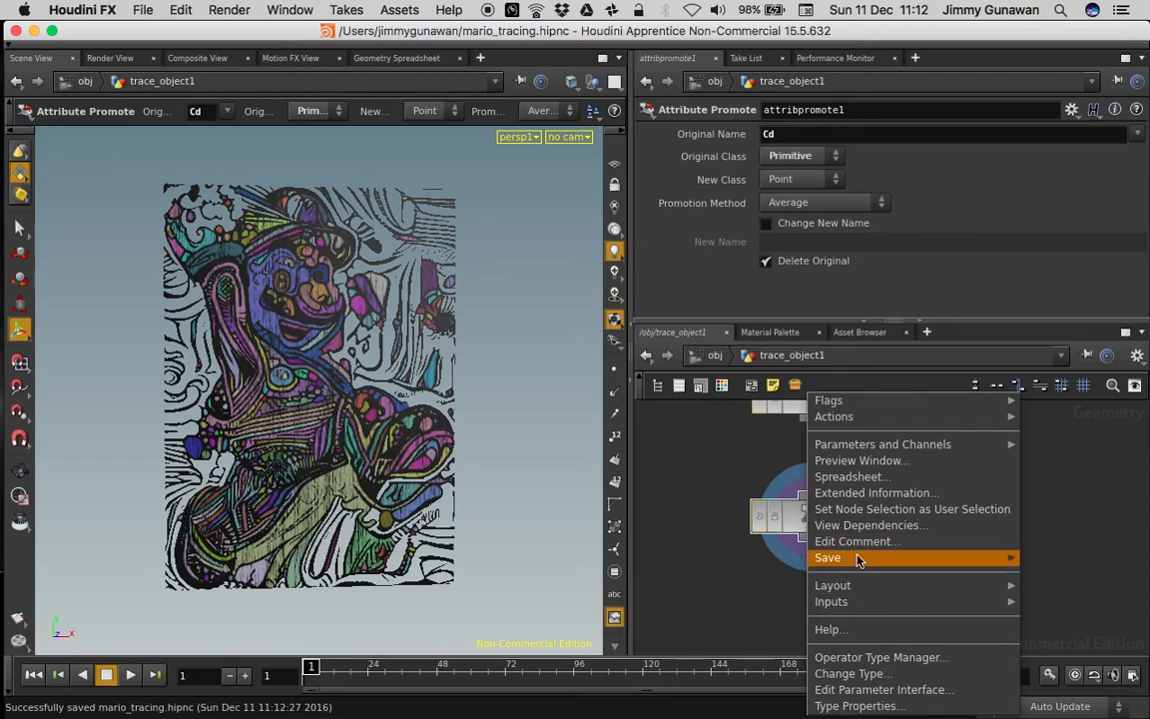
mouse_move(857, 557)
click(689, 555)
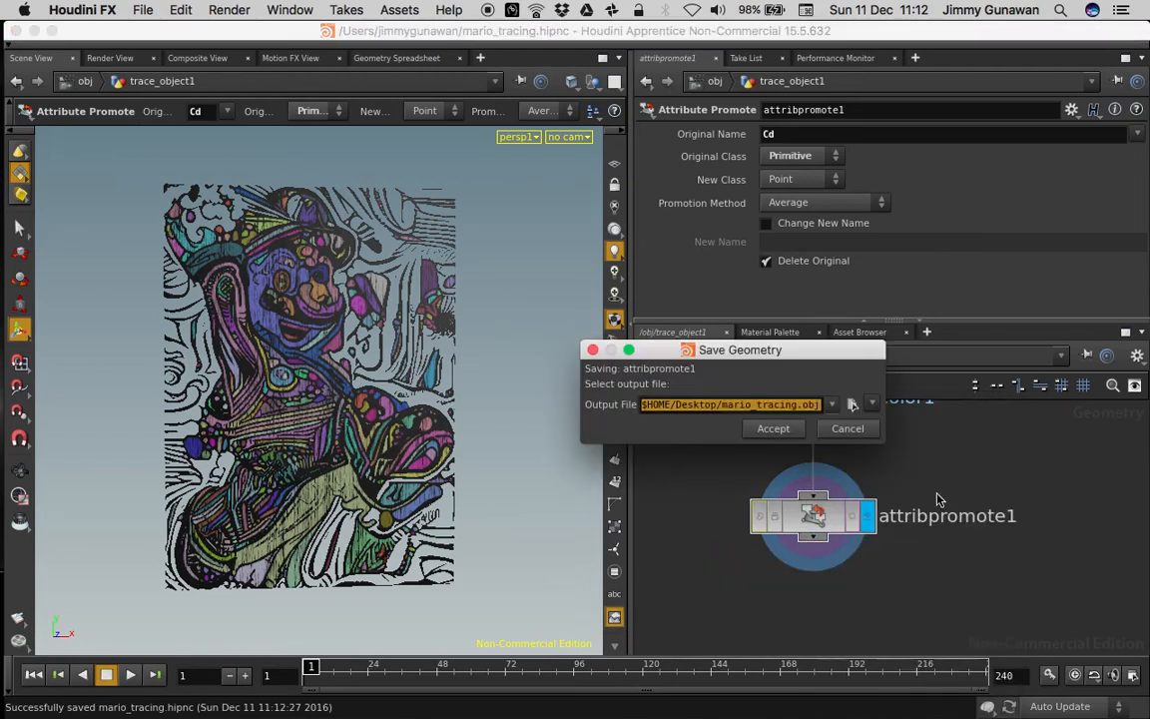
click(872, 403)
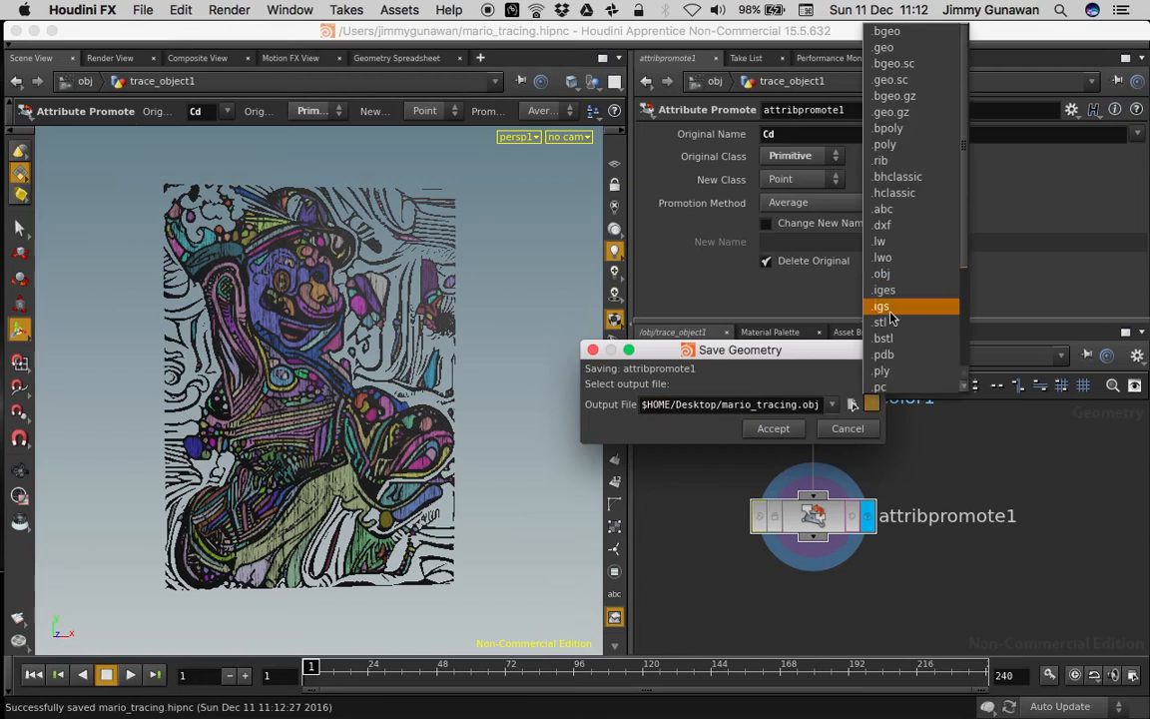
scroll(902, 339, down, 2)
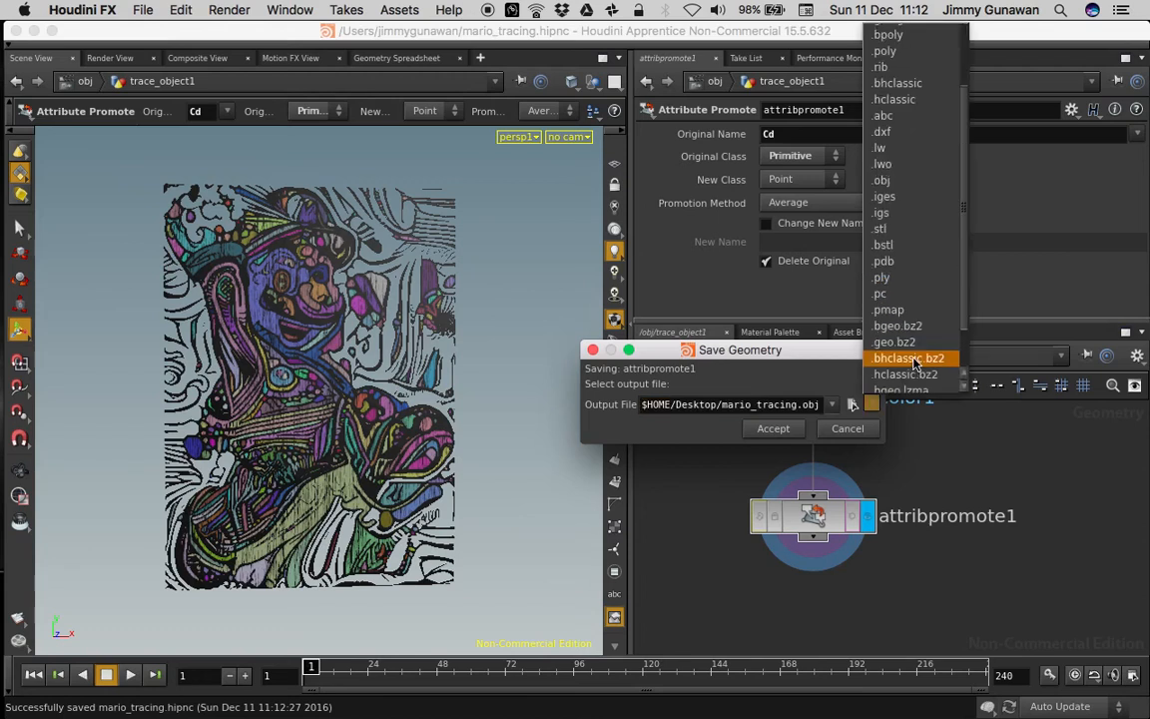
click(912, 277)
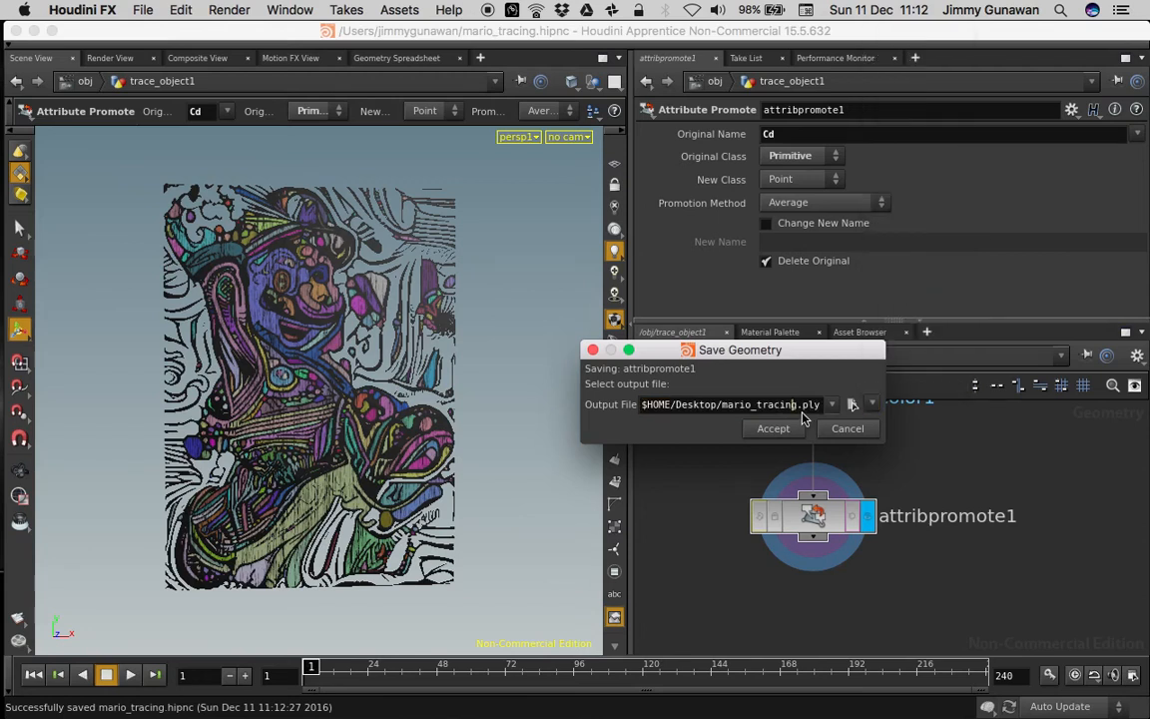
text(_color)
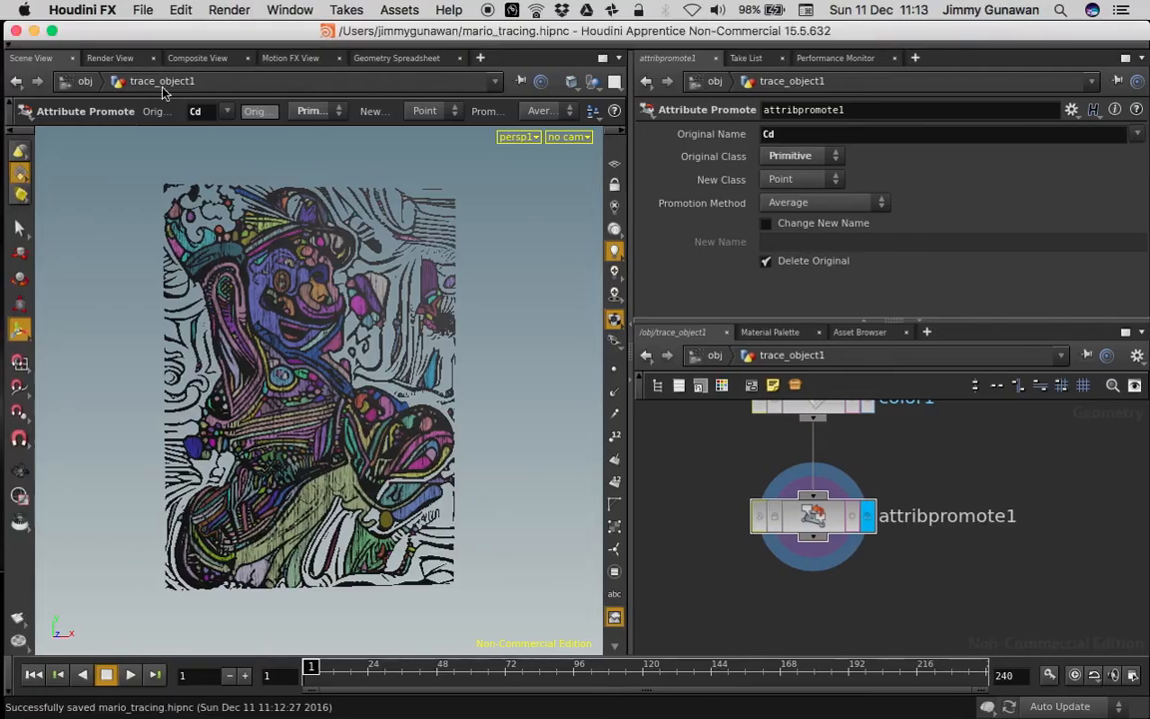
Minimize the Houdini window and close the terminal window, terminating its running Blender process
click(34, 31)
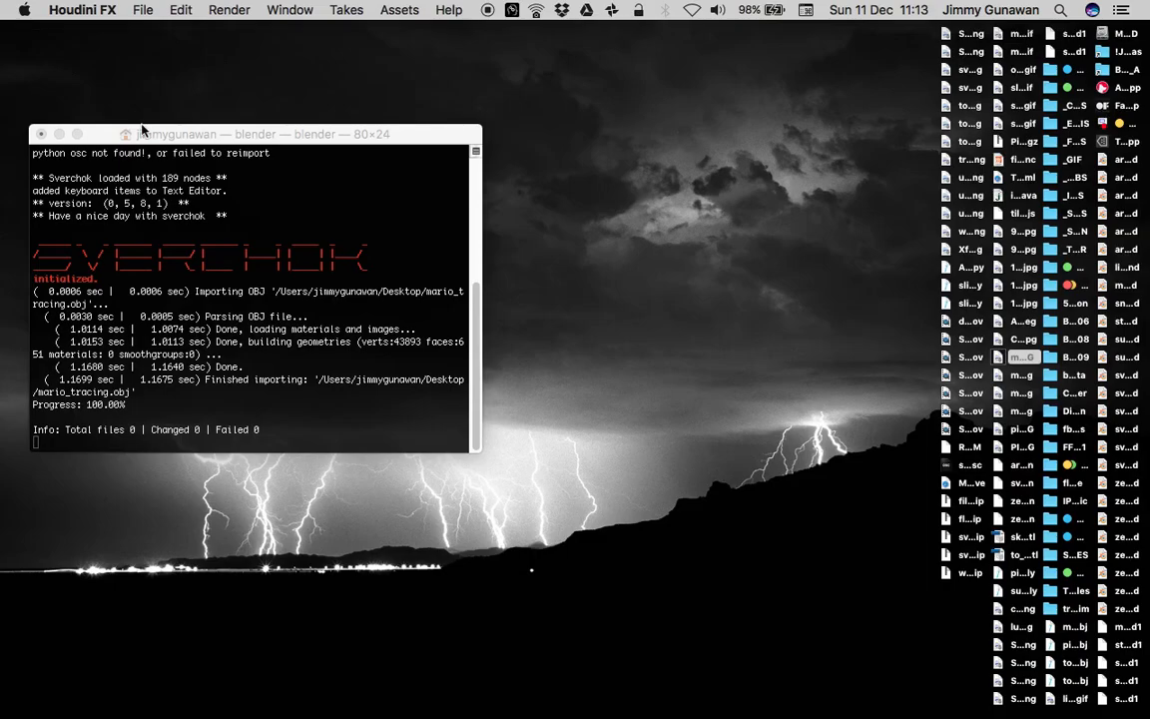
click(41, 135)
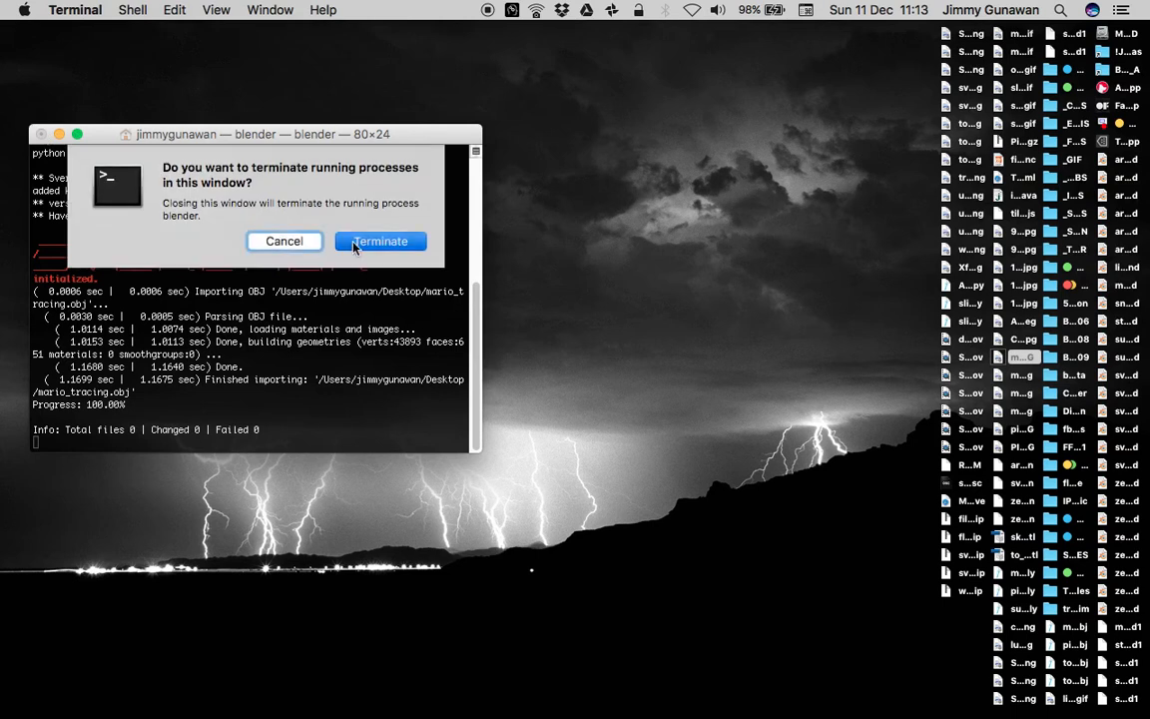
click(375, 243)
Open the BLENDER2_78_A folder in Finder and show the package contents of blender.app
click(1104, 71)
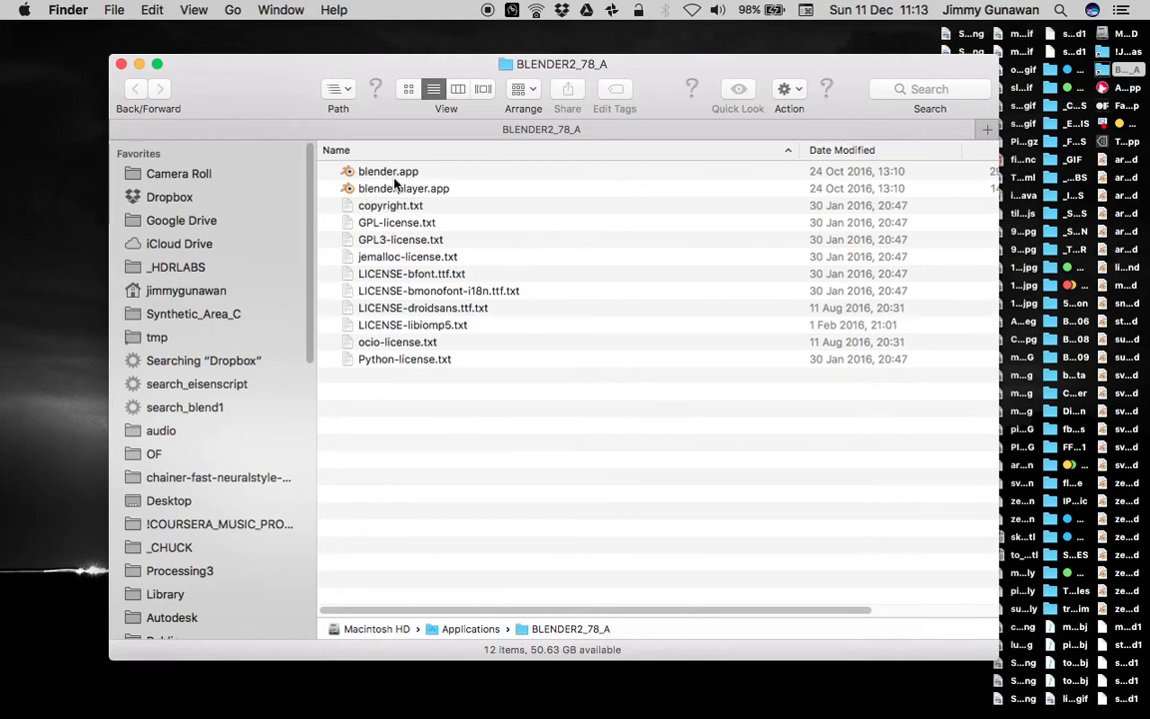
right_click(392, 176)
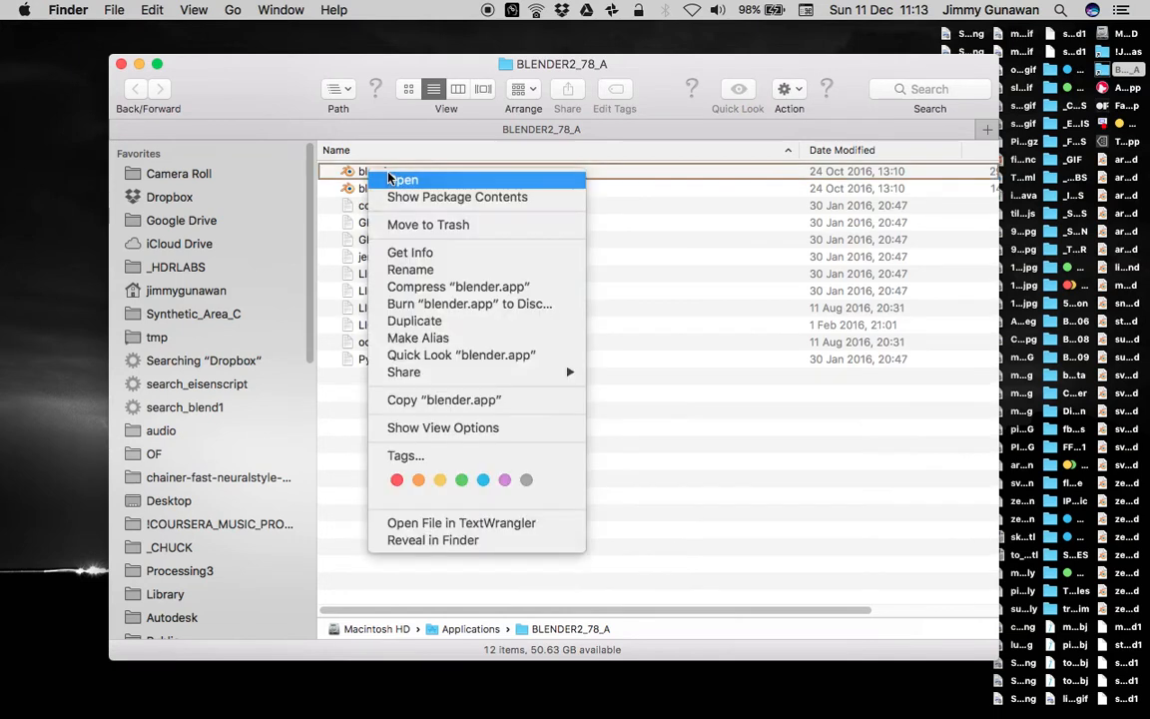
click(404, 198)
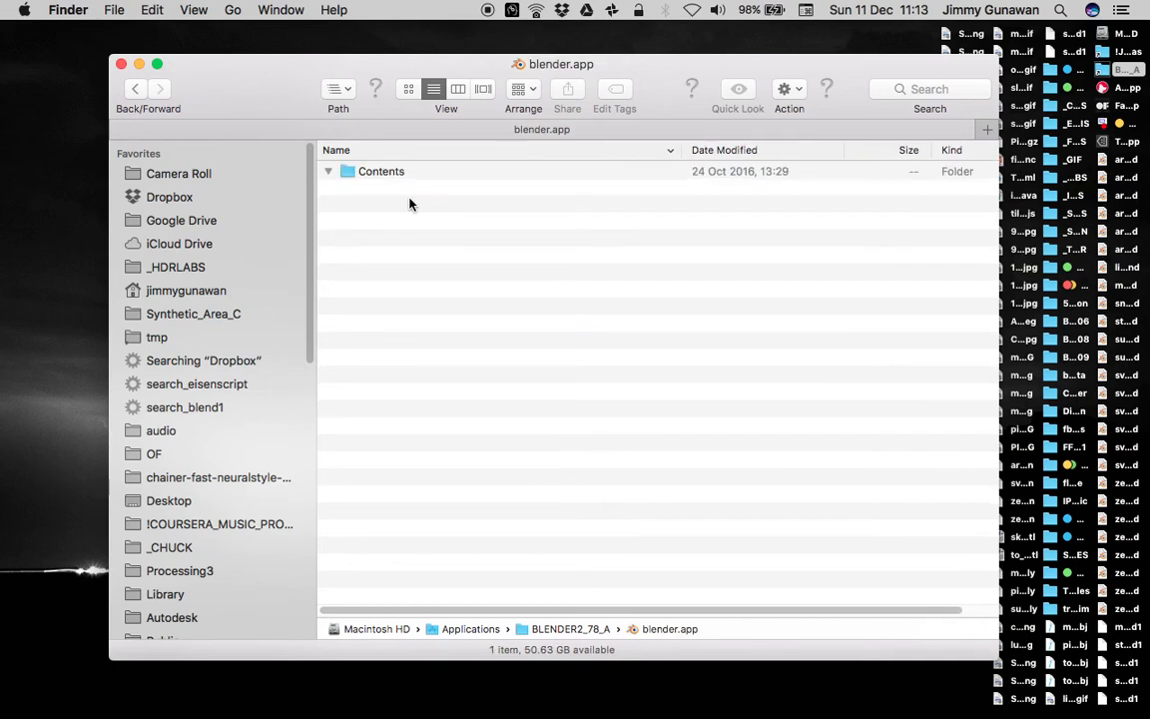
Launch the blender executable from the package's Contents/MacOS folder and bring the new Blender window forward
click(328, 171)
double_click(408, 223)
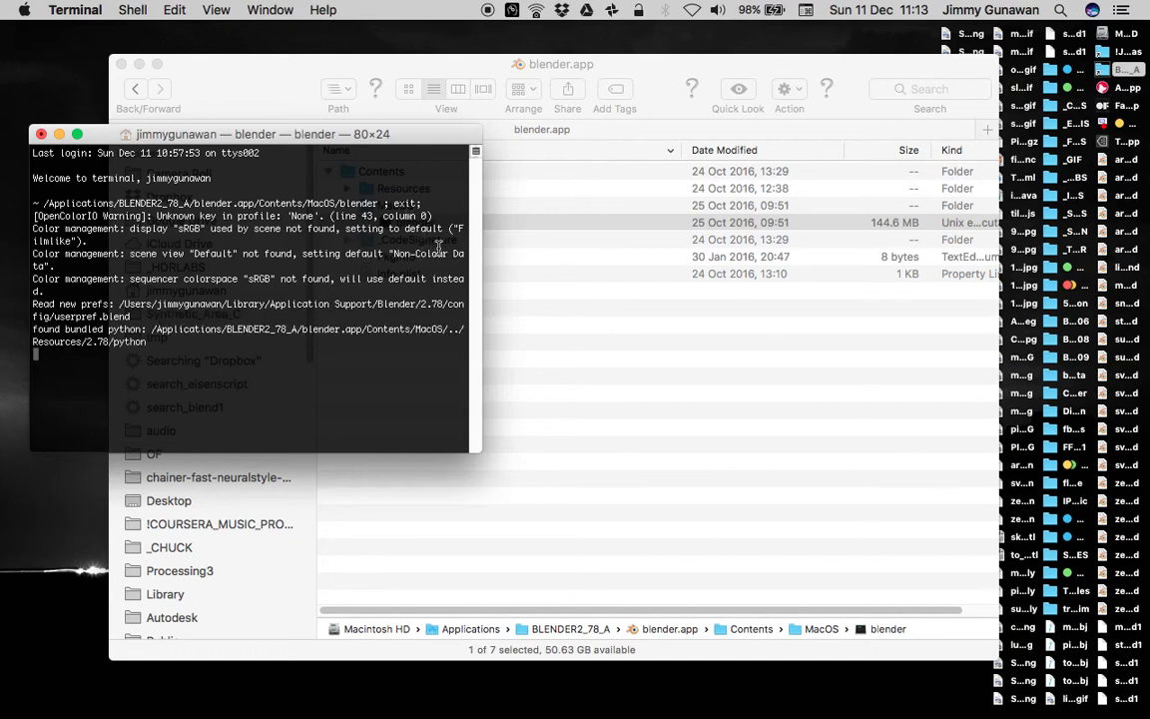
mouse_move(2, 362)
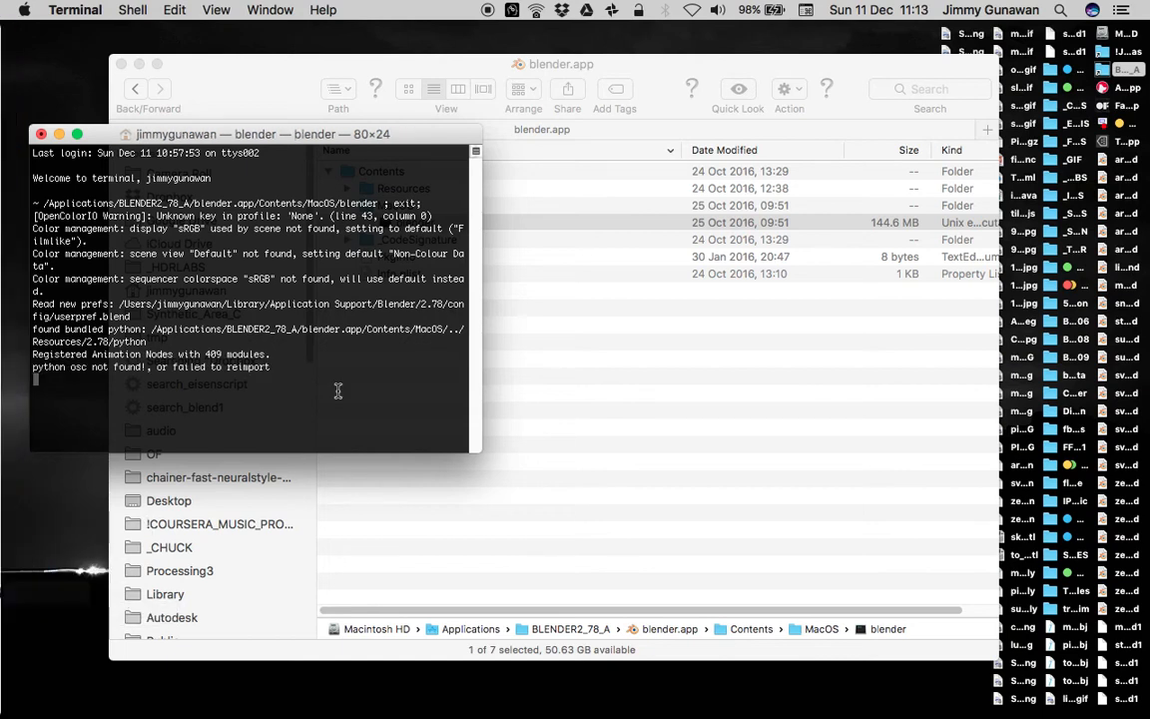
mouse_move(5, 436)
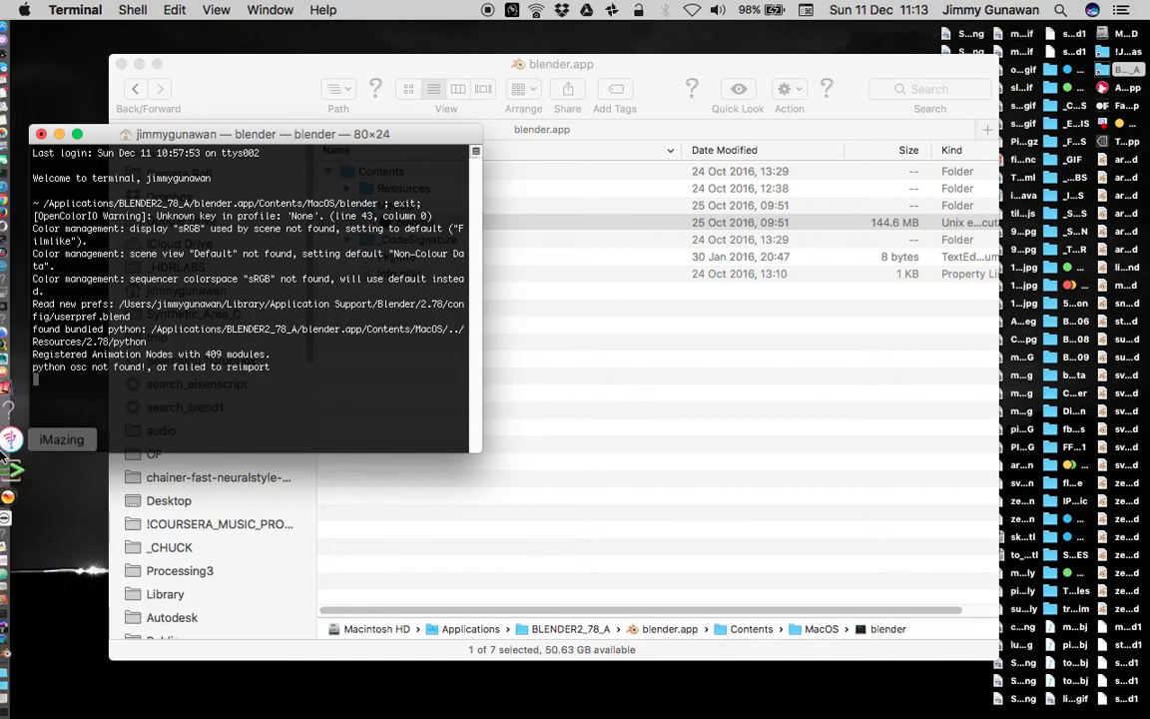
click(24, 611)
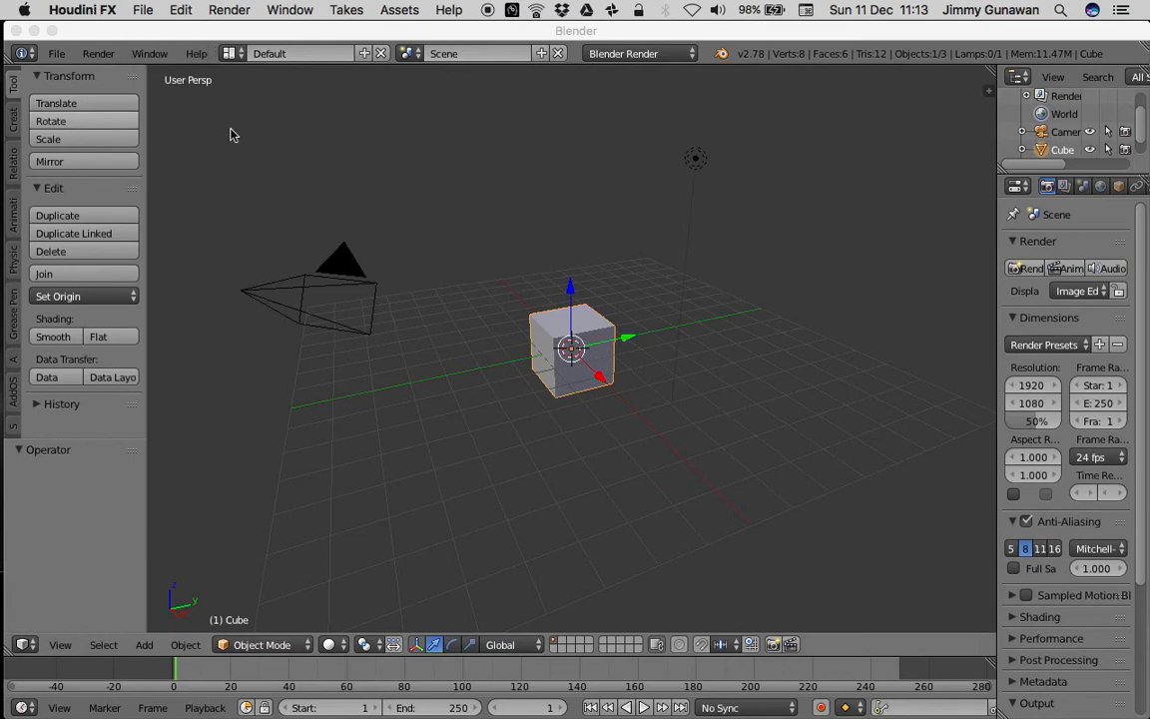
click(104, 11)
click(132, 177)
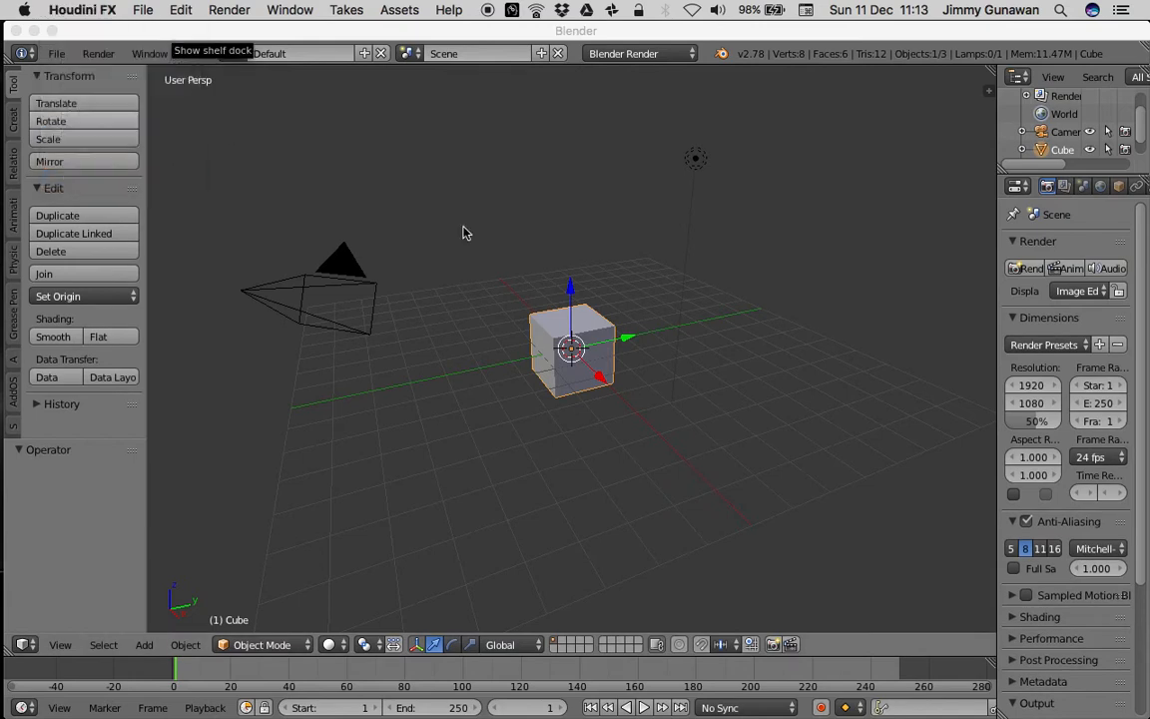
Open the recent file mario_tracing_houdini_blender_001.blend in Blender
click(58, 54)
mouse_move(139, 113)
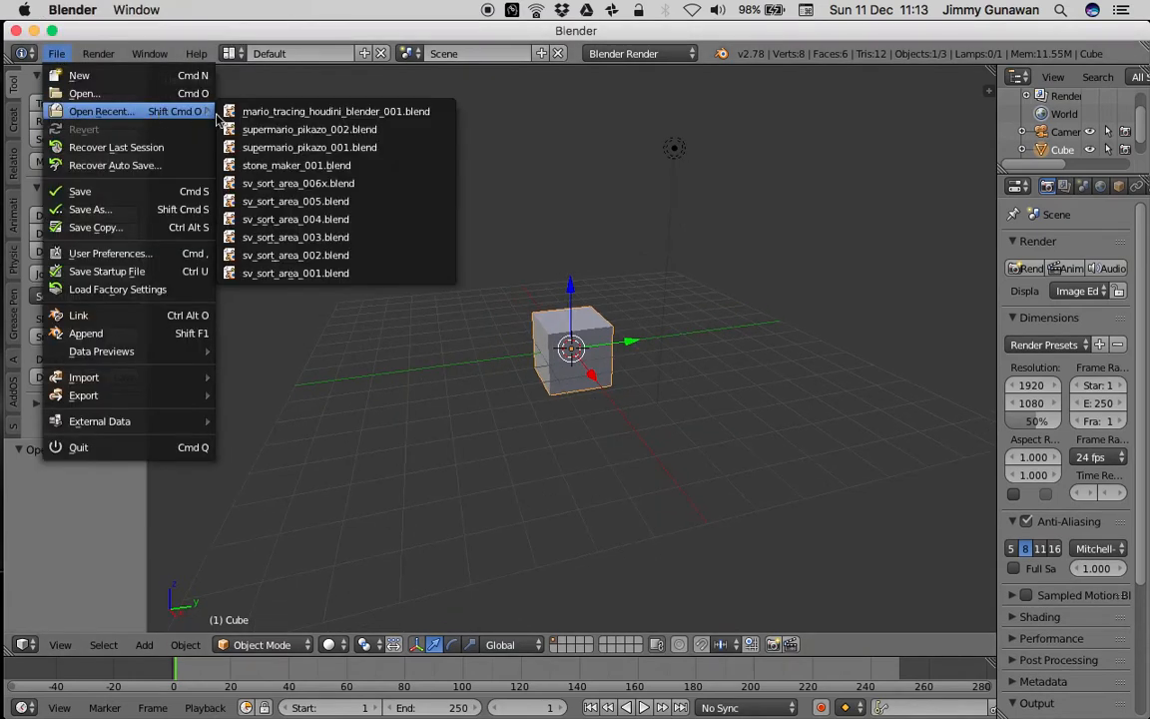
click(257, 112)
Select the mario_tracing object and convert it with Curve from Mesh/Text
middle_drag(498, 292, 455, 237)
right_click(493, 292)
key(space)
text(conv)
key(Return)
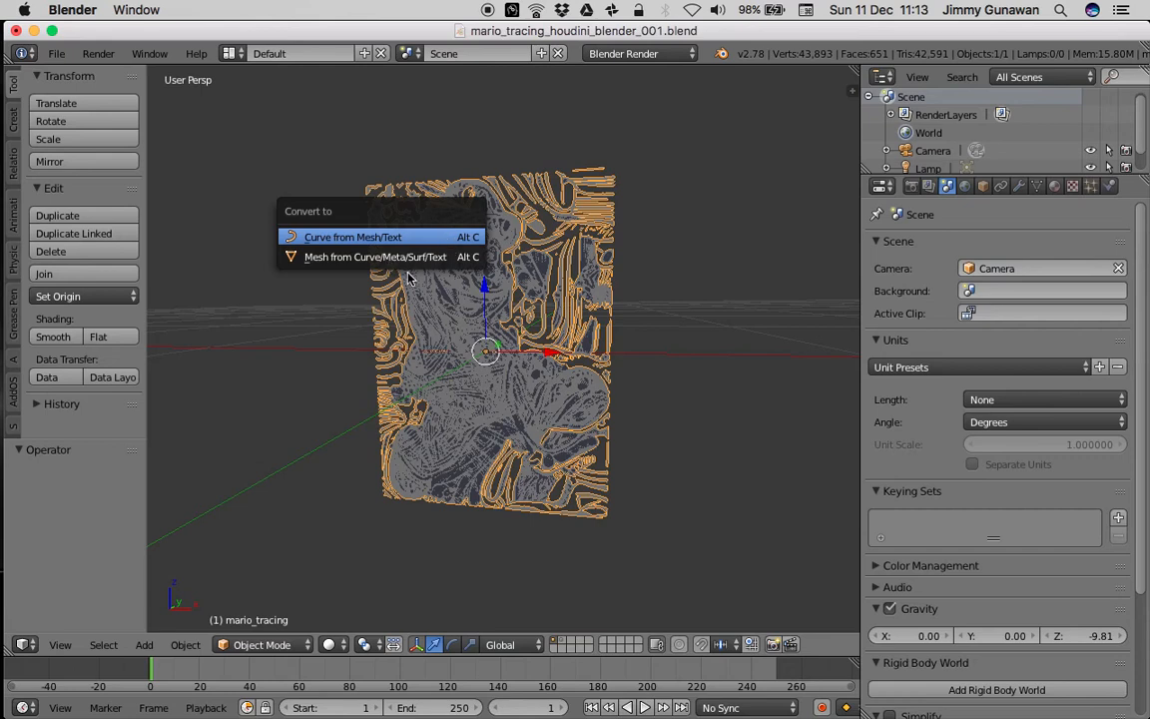
key(Return)
Move the converted mario_tracing curve aside and clear its location
key(g)
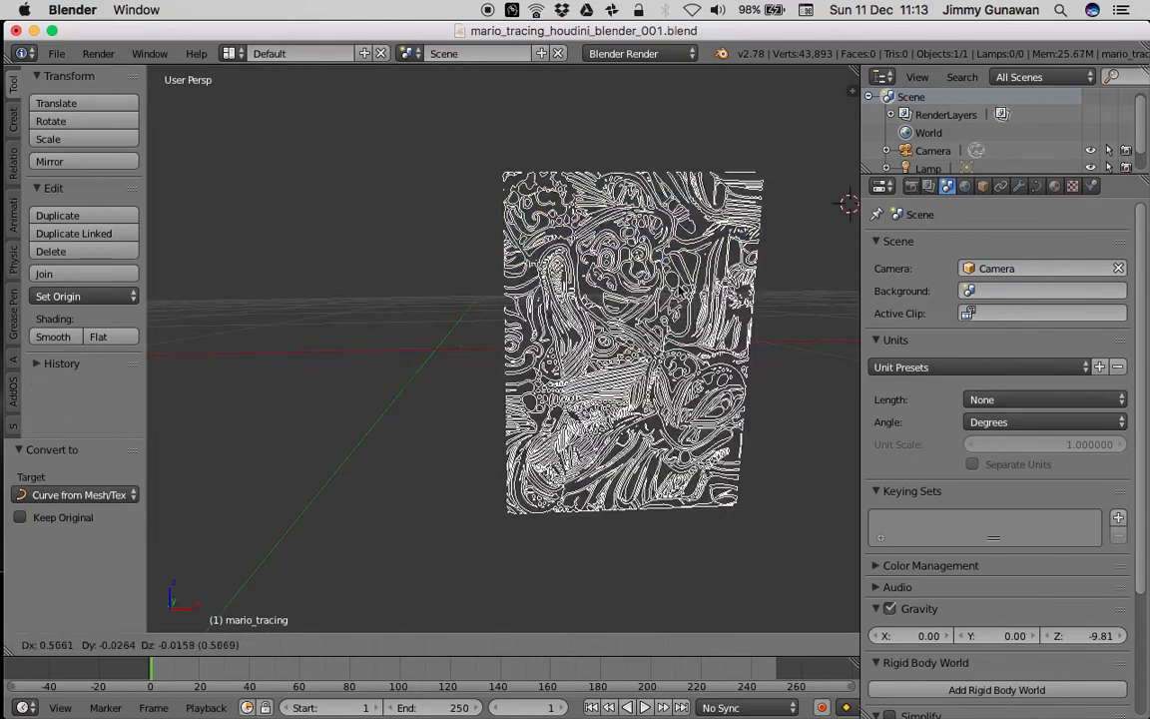
click(709, 290)
middle_drag(710, 290, 789, 321)
key(alt+g)
Set the mario_tracing curve's shape to 2D and deselect it to inspect the filled tracing
click(1019, 186)
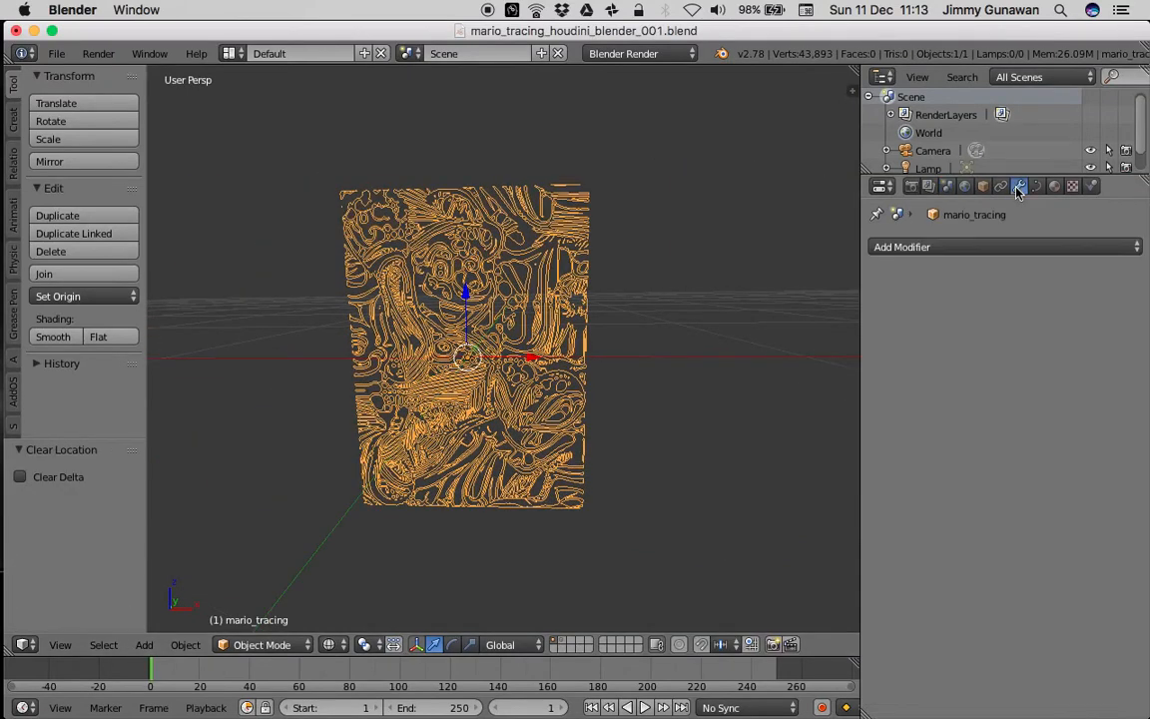
click(1036, 187)
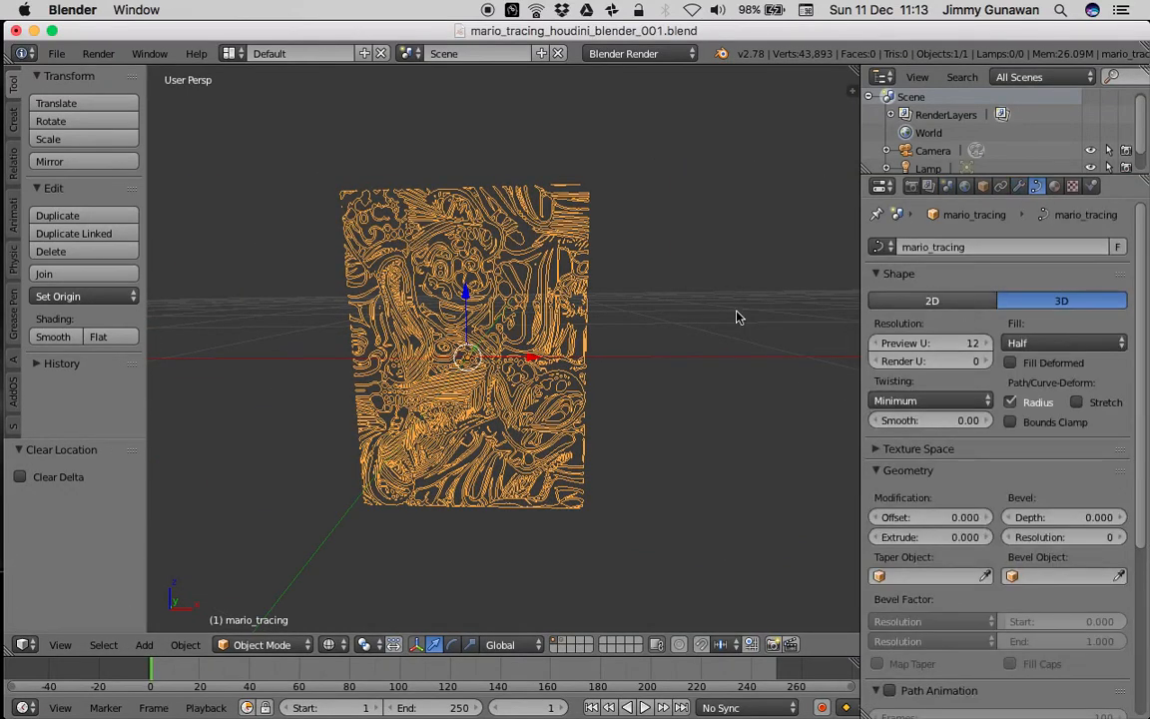
click(921, 302)
middle_drag(778, 313, 564, 335)
key(a)
middle_drag(475, 336, 535, 391)
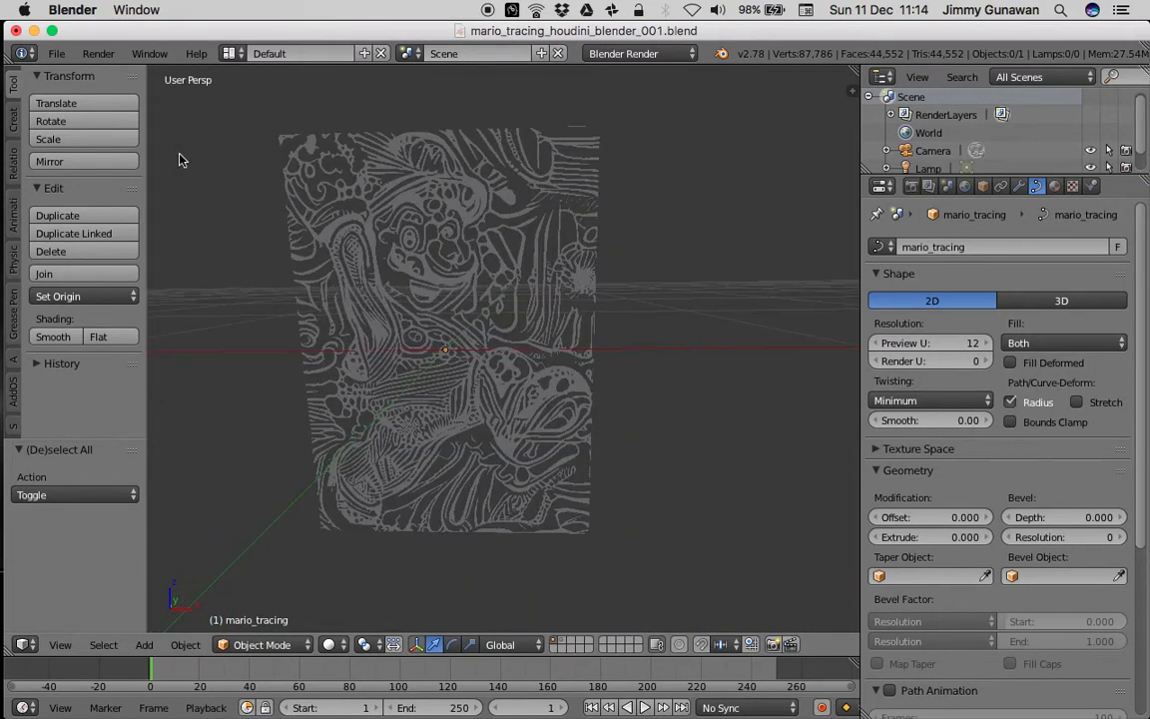
Save incremented versions of the scene to the Desktop as mario_tracing_houdini_blender_002.blend and mario_tracing_houdini_blender_003.blend
click(57, 53)
click(105, 210)
click(1018, 121)
click(1054, 104)
click(57, 53)
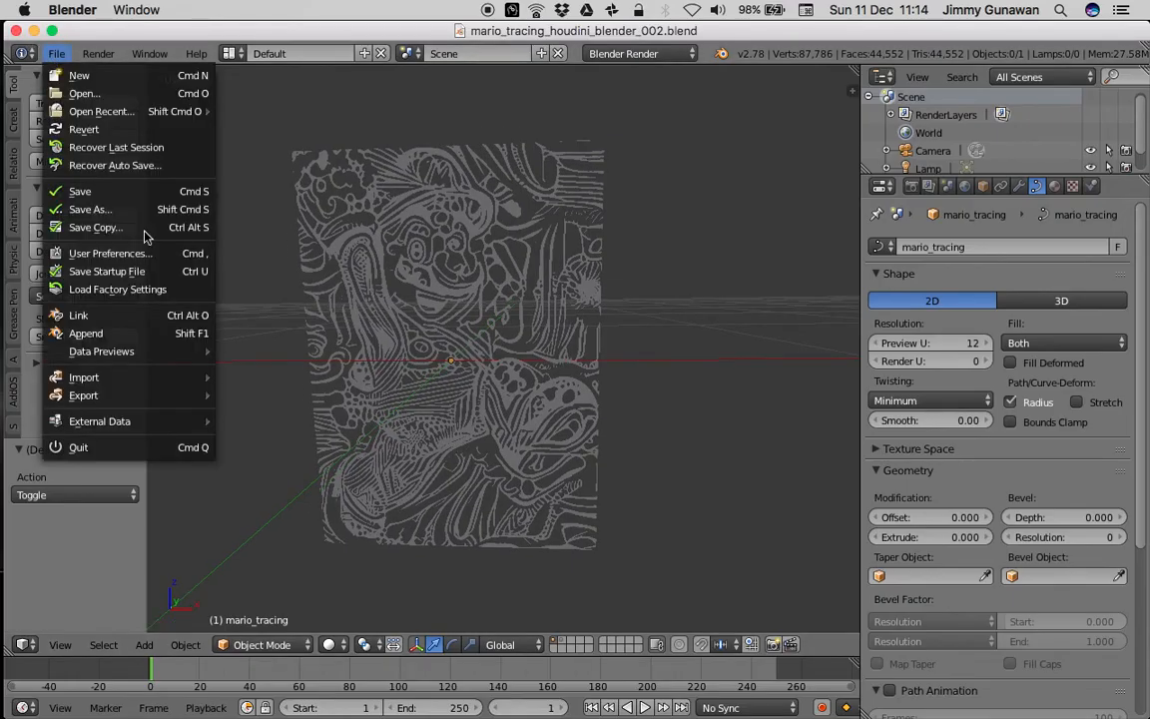
click(145, 211)
click(1019, 121)
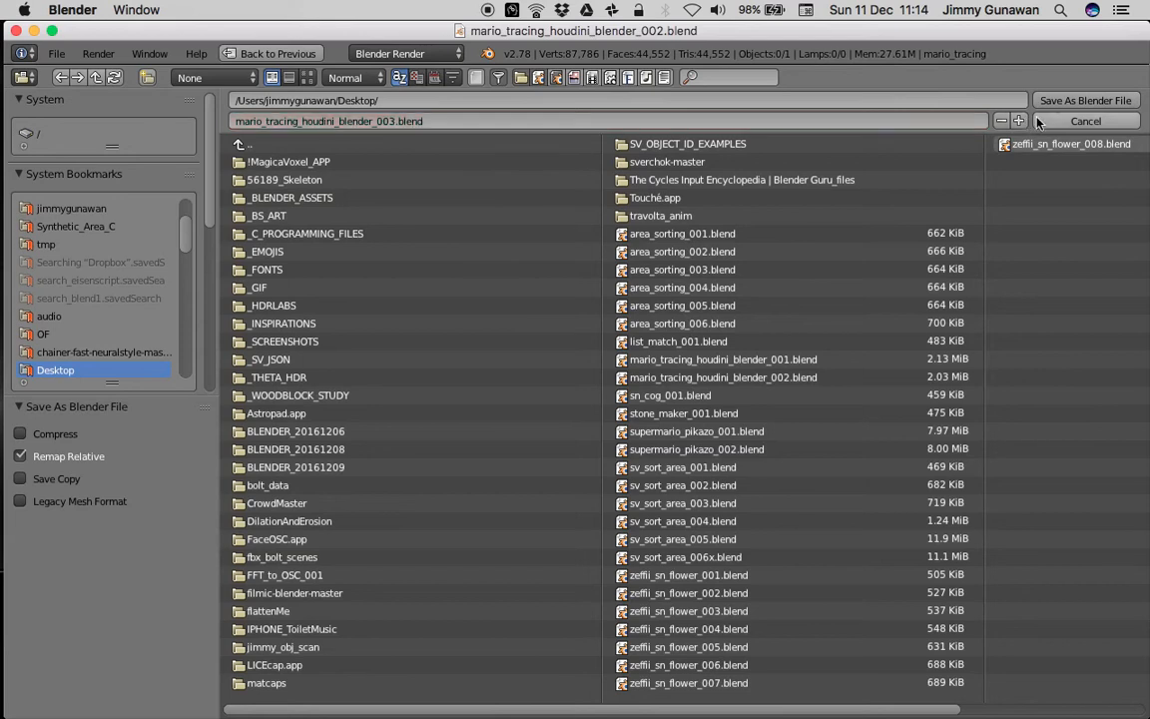
click(1054, 104)
Select the mario_tracing curve and add a Solidify modifier to it
middle_drag(524, 366, 509, 361)
key(a)
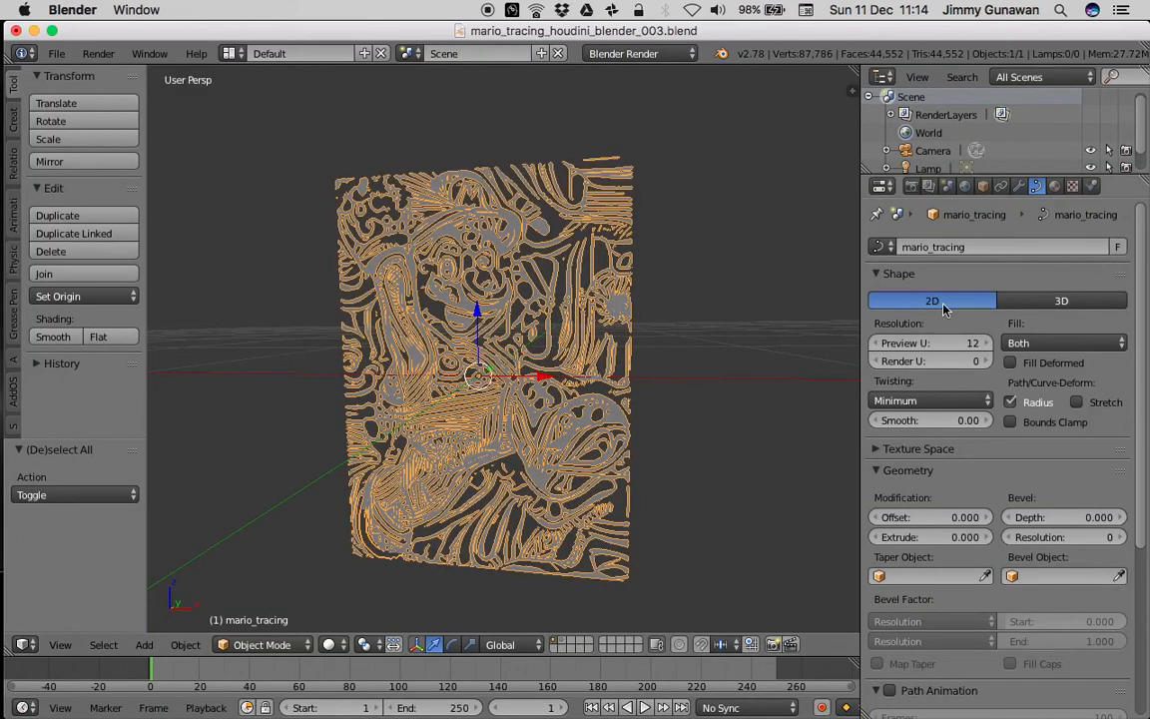
click(1018, 185)
click(894, 246)
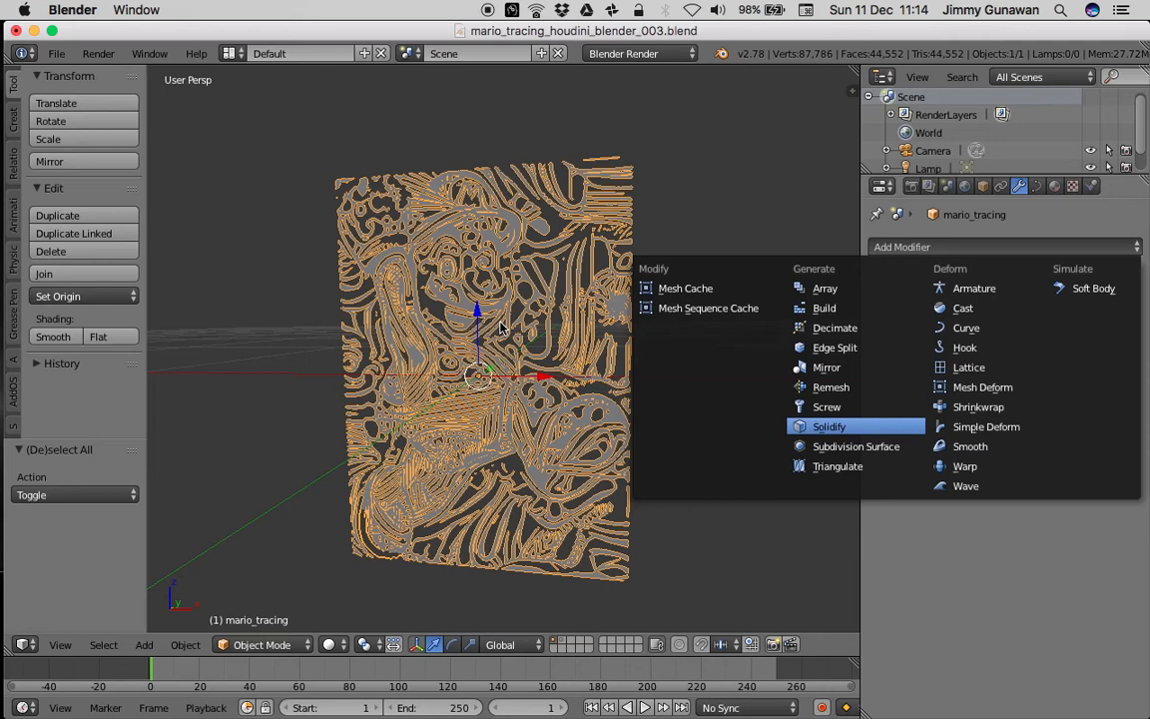
key(Return)
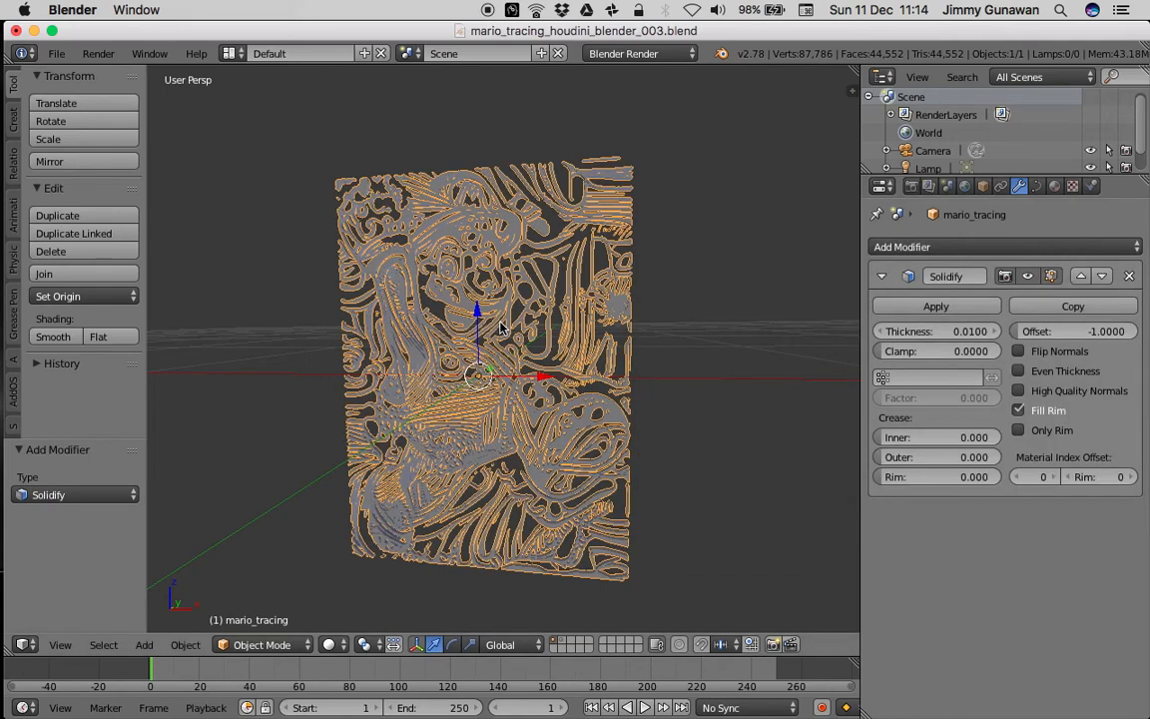
scroll(502, 328, up, 3)
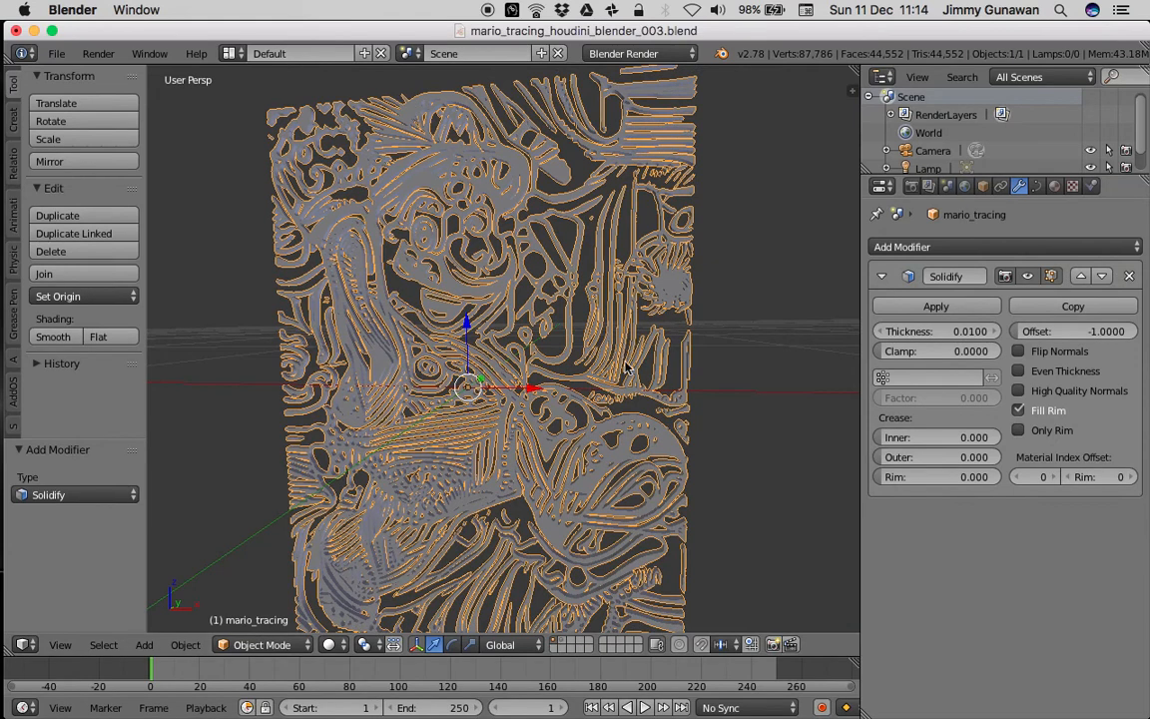
Remove the Solidify modifier from the mario_tracing curve and leave the curve selected
click(1130, 275)
scroll(530, 340, down, 3)
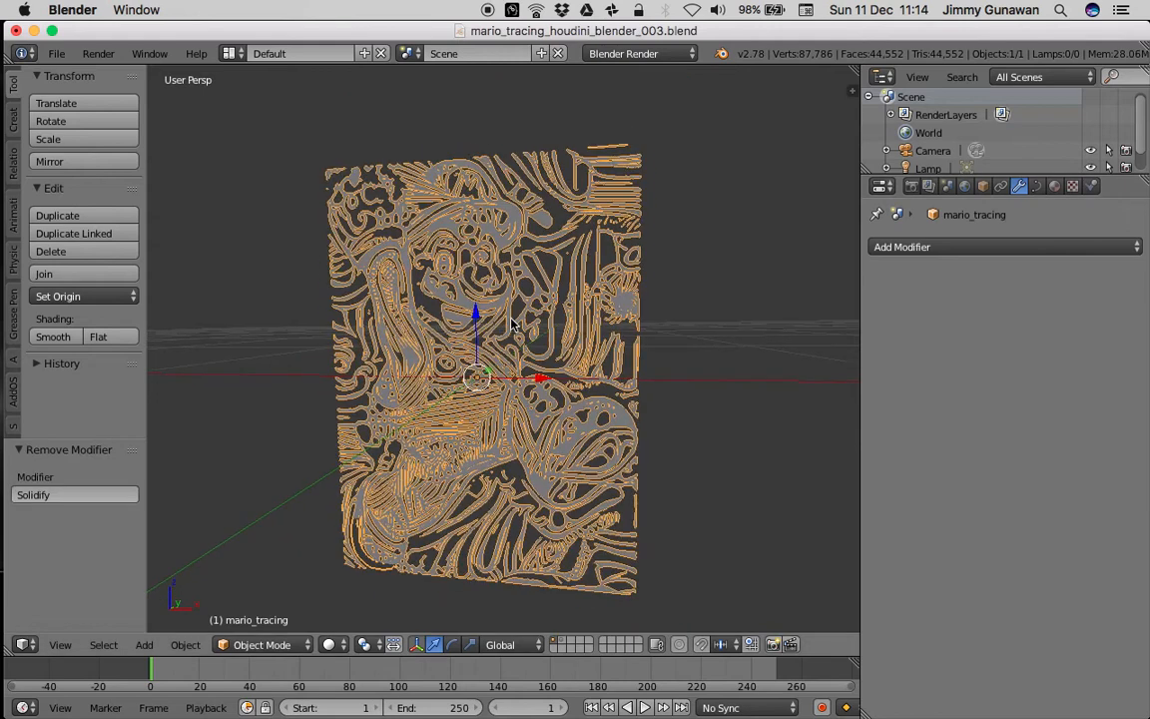
key(a)
key(a)
key(a)
key(a)
key(a)
key(a)
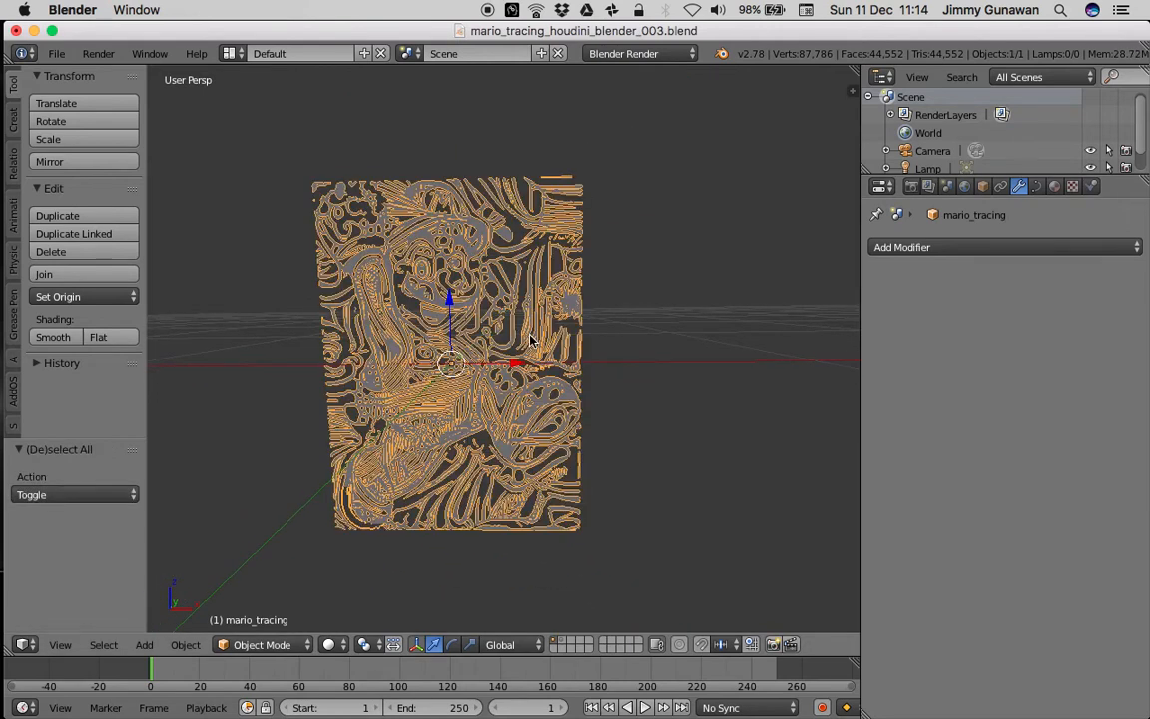
Try to split the mario_tracing curve with the mesh Separate command
key(space)
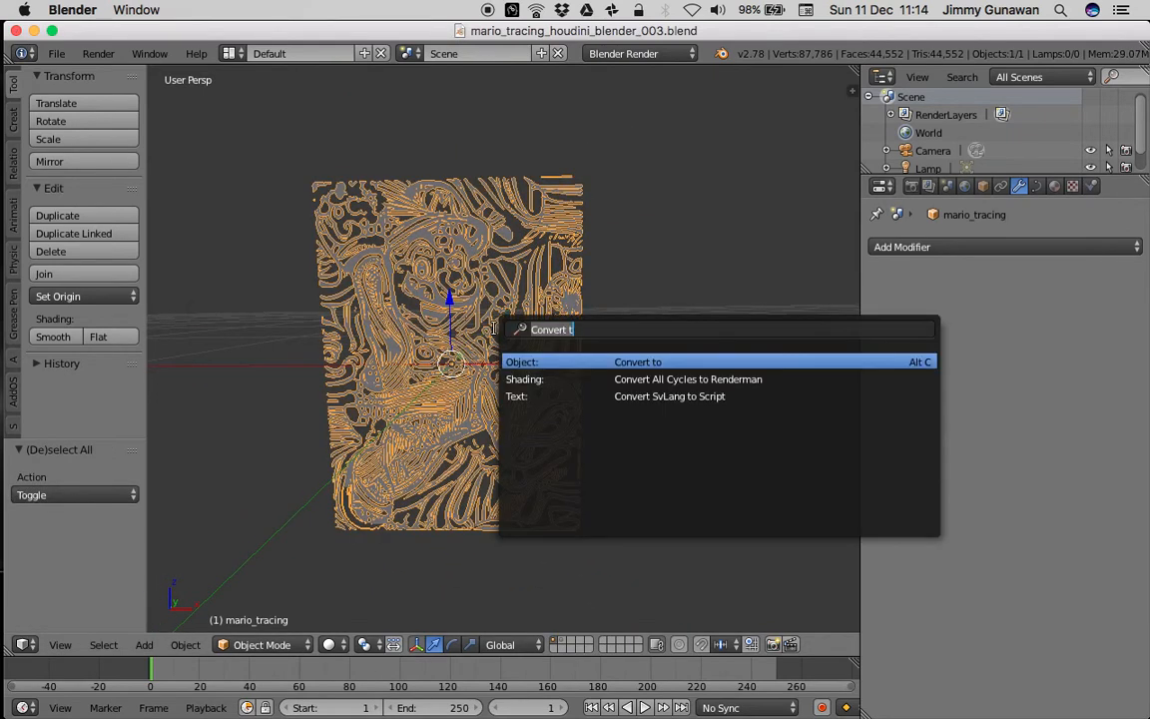
text(separa)
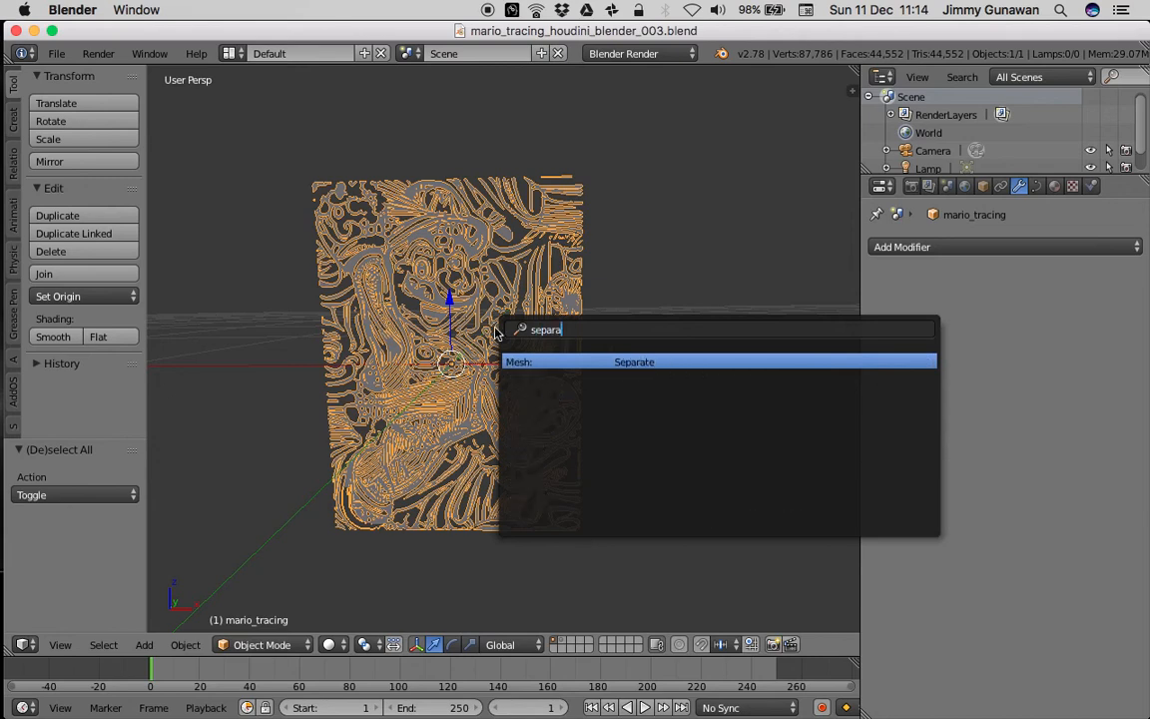
key(Return)
click(497, 367)
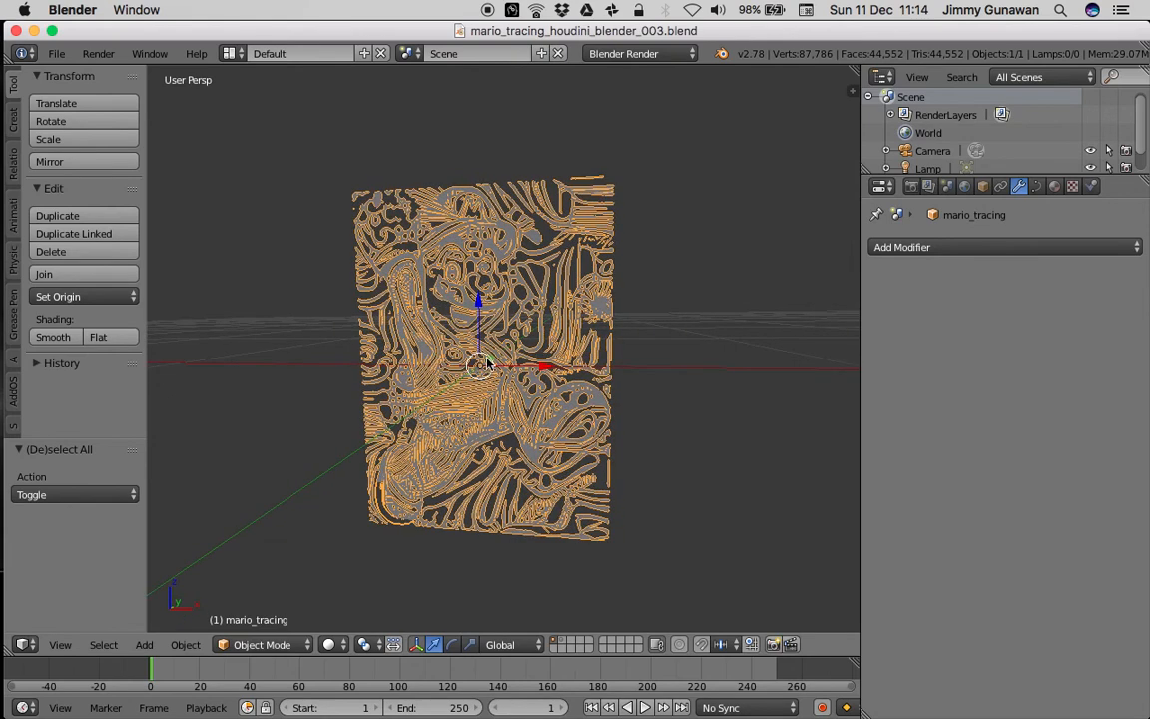
Convert the curve with Mesh from Curve/Meta/Surf/Text and save the scene over the existing file
key(space)
text(conv)
key(Return)
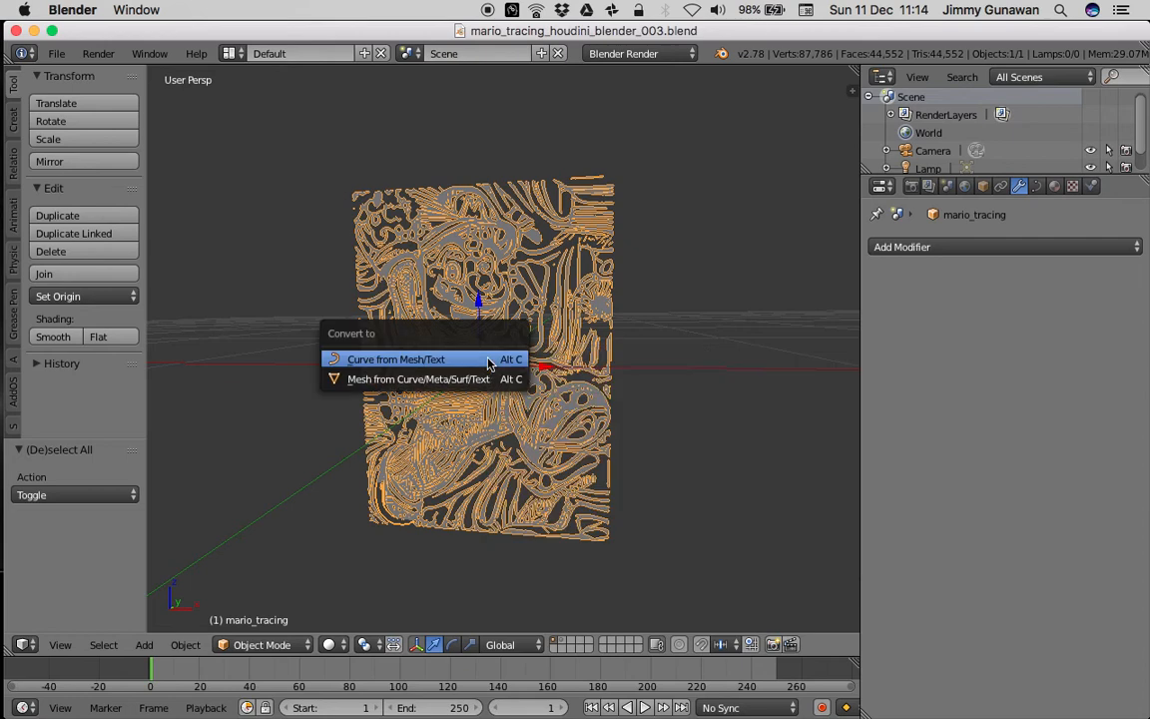
click(491, 376)
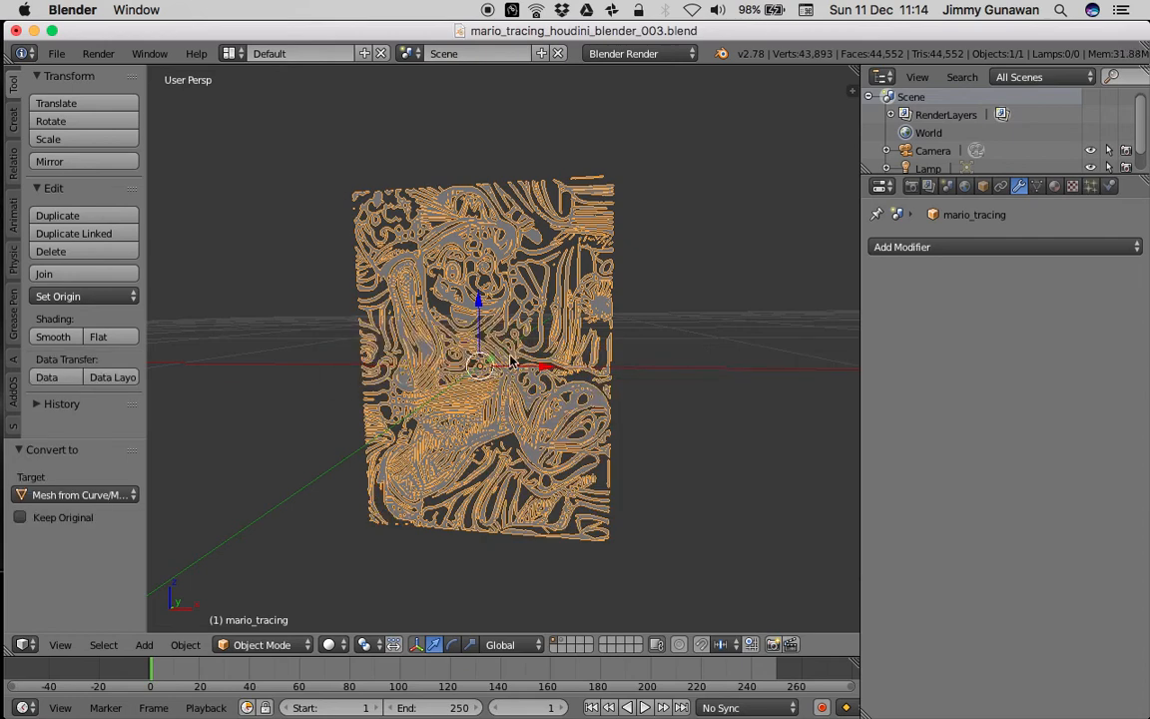
key(ctrl+s)
click(509, 362)
Add the mario_tracing mesh to a new group and separate it by loose parts
key(space)
key(Return)
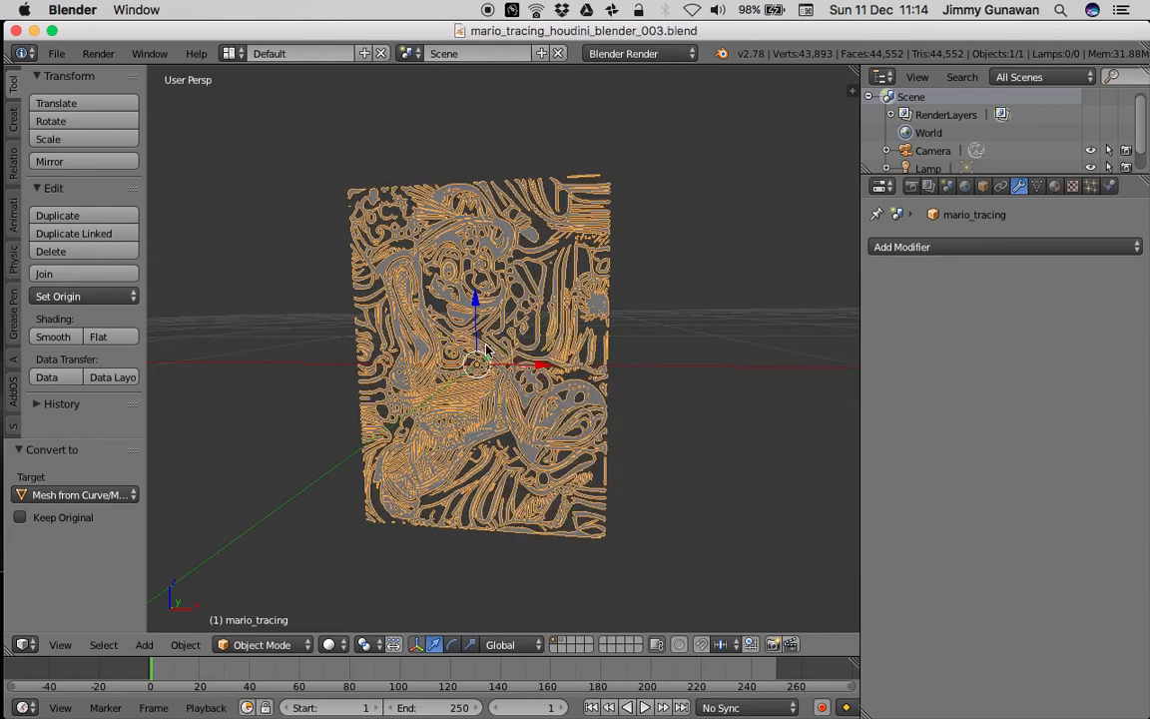
key(ctrl+g)
key(space)
text(separ)
key(Return)
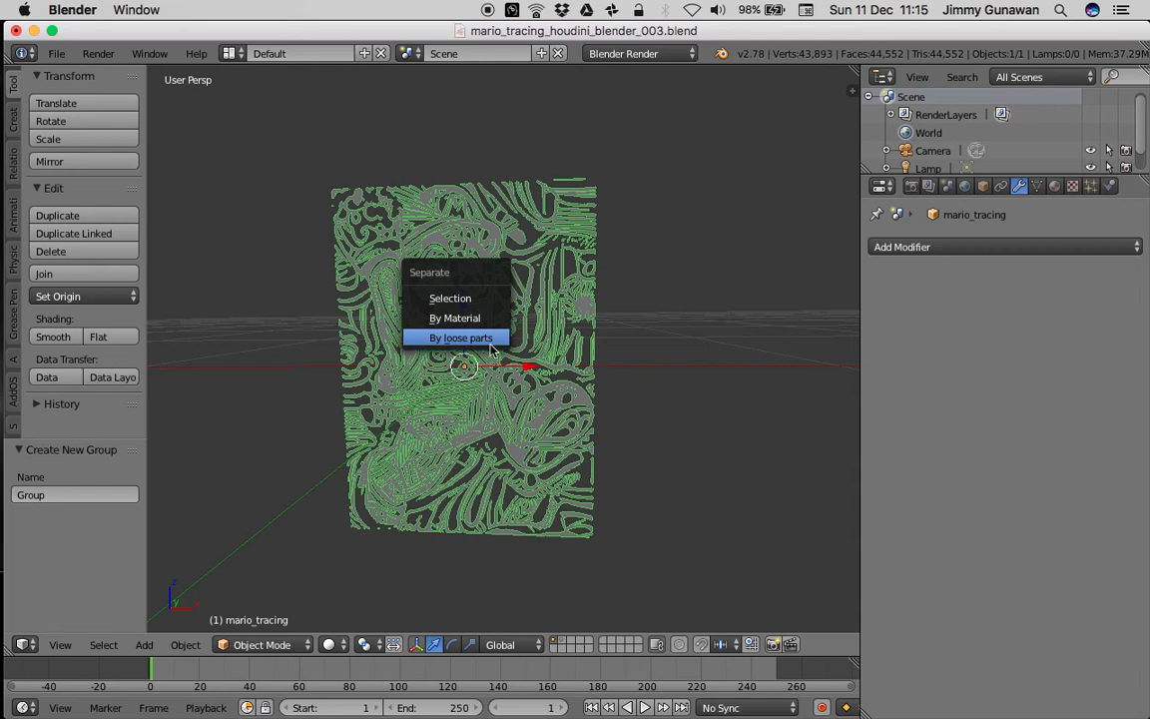
Move the busy Blender window aside and launch a second Blender instance from the executable inside the blender.app package of BLENDER2_78_A
drag(105, 28, 5, 117)
drag(421, 127, 300, 118)
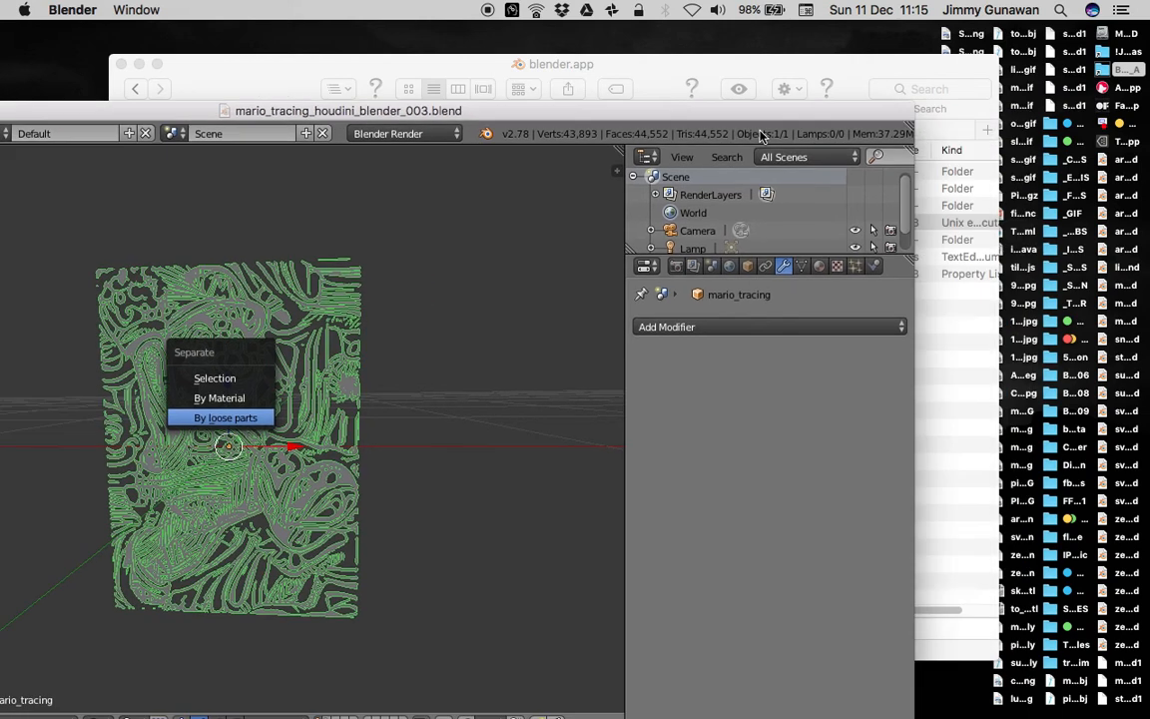
click(1111, 72)
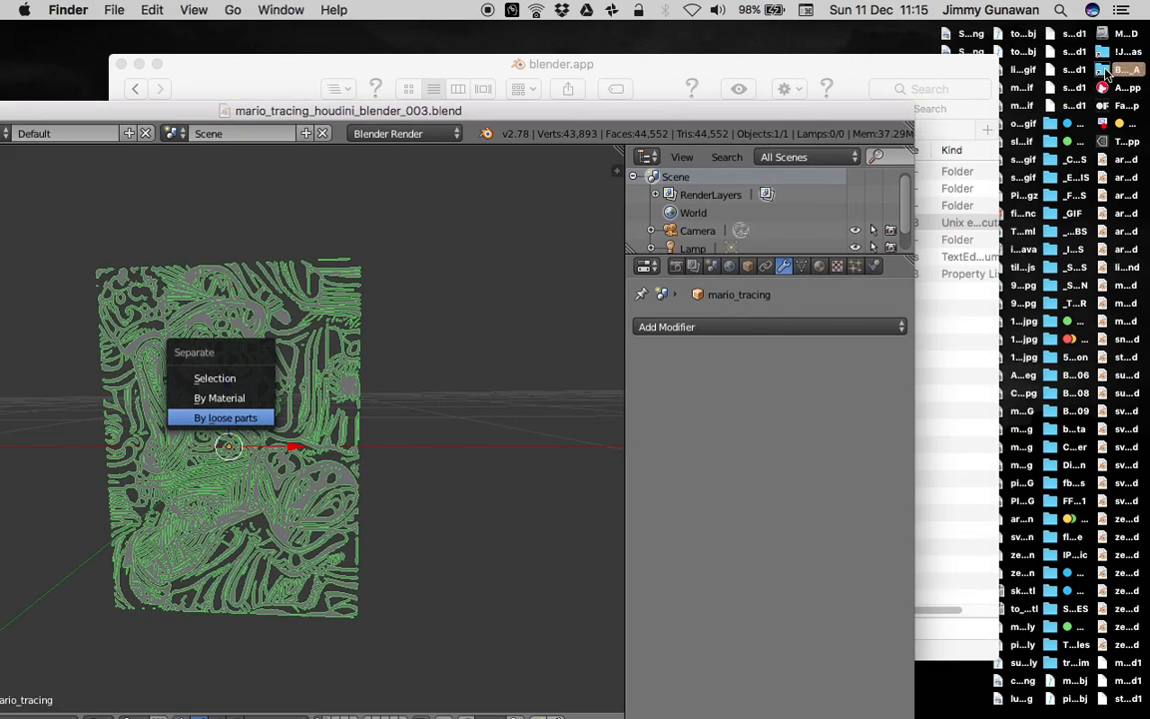
double_click(1110, 71)
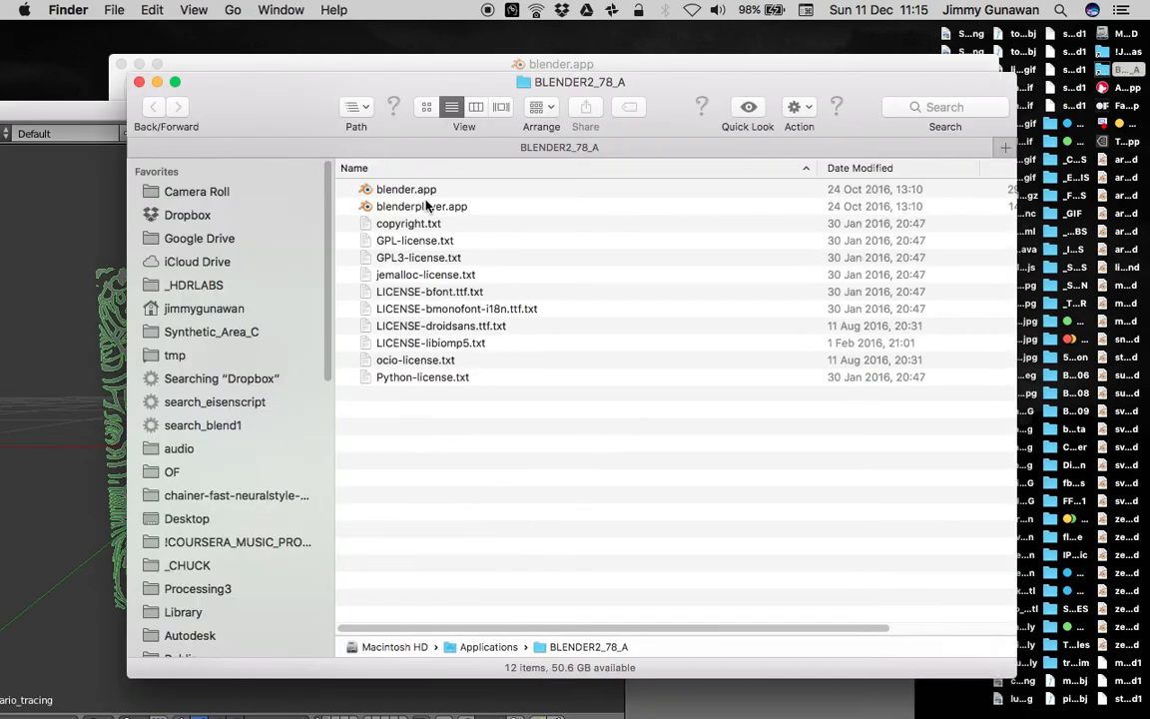
right_click(407, 190)
click(444, 217)
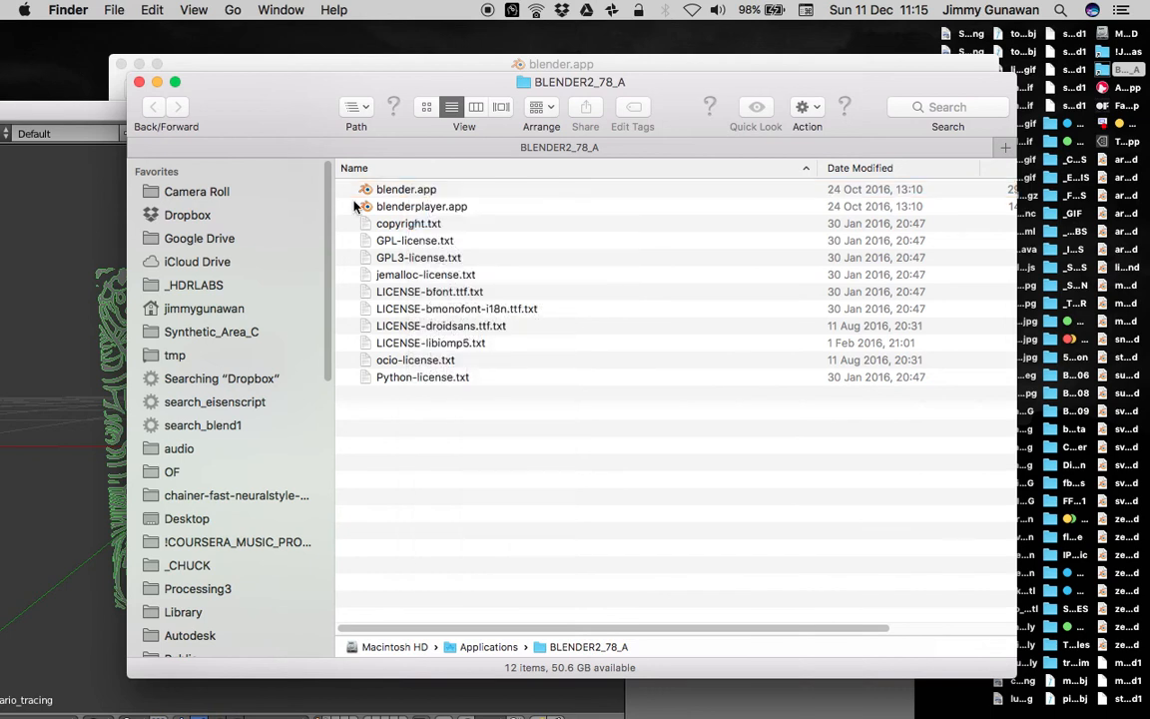
click(419, 241)
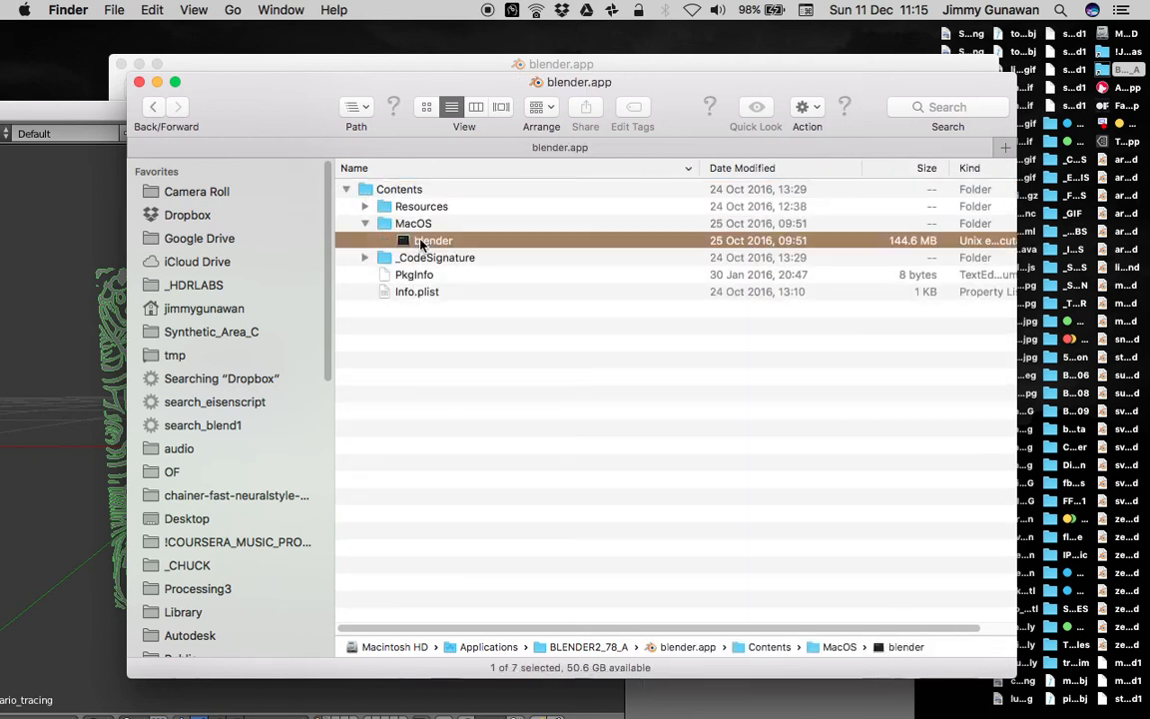
double_click(421, 243)
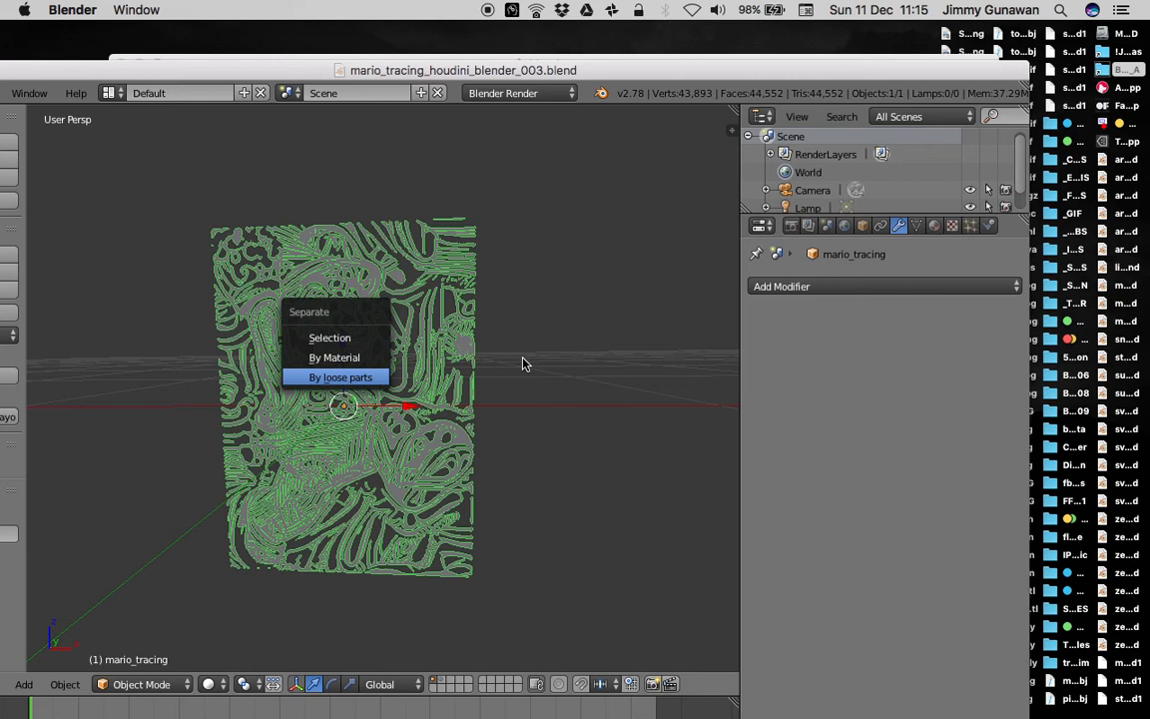
Move the old Blender and Finder windows out of the way and bring the second instance's default scene forward
drag(388, 67, 476, 116)
mouse_move(465, 66)
mouse_down()
mouse_move(477, 54)
mouse_move(454, 52)
mouse_up()
mouse_move(6, 282)
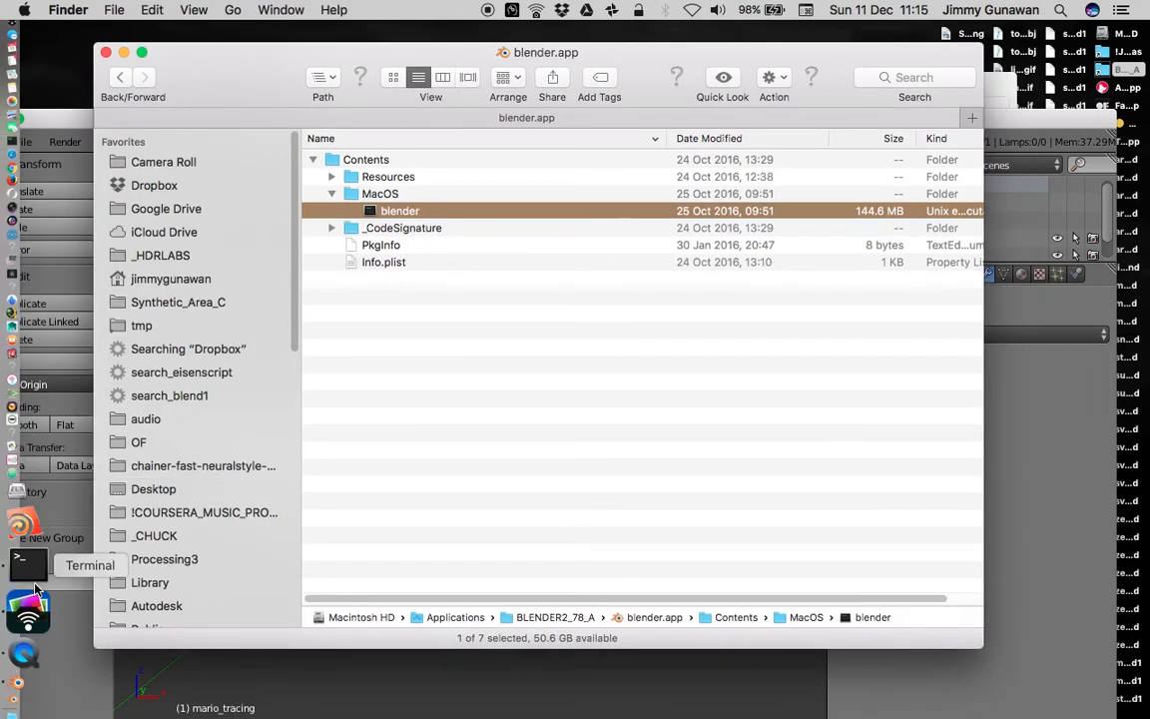
drag(412, 54, 487, 62)
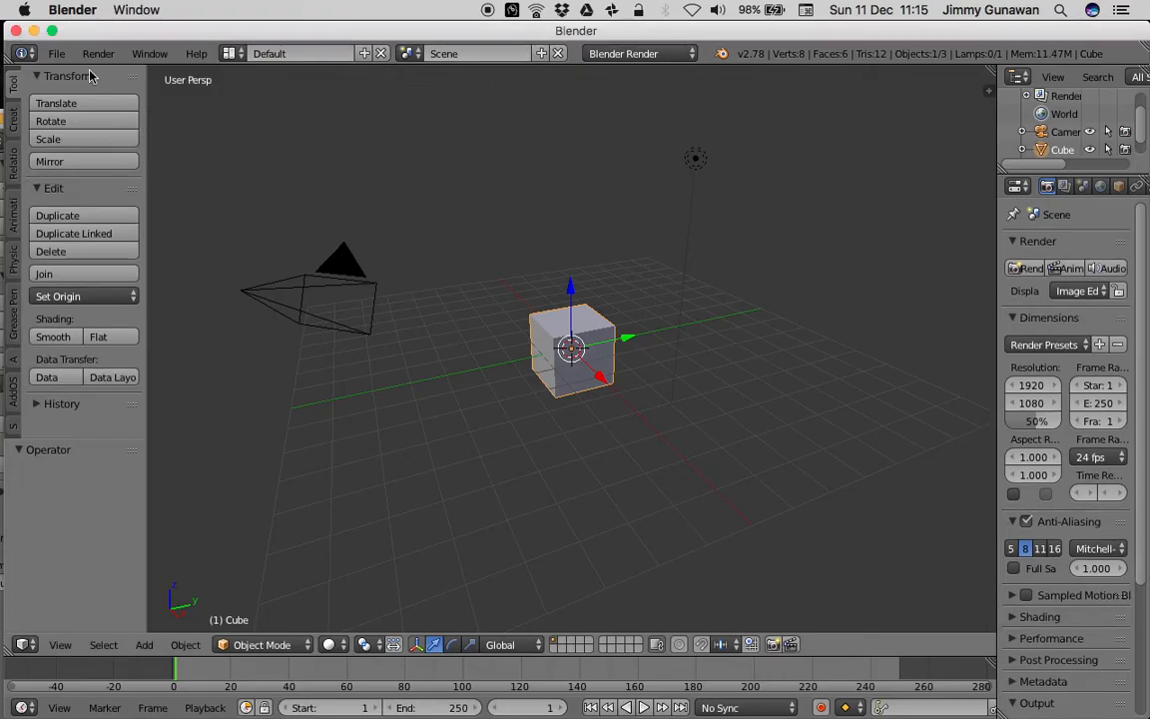
click(57, 53)
middle_drag(601, 361, 607, 333)
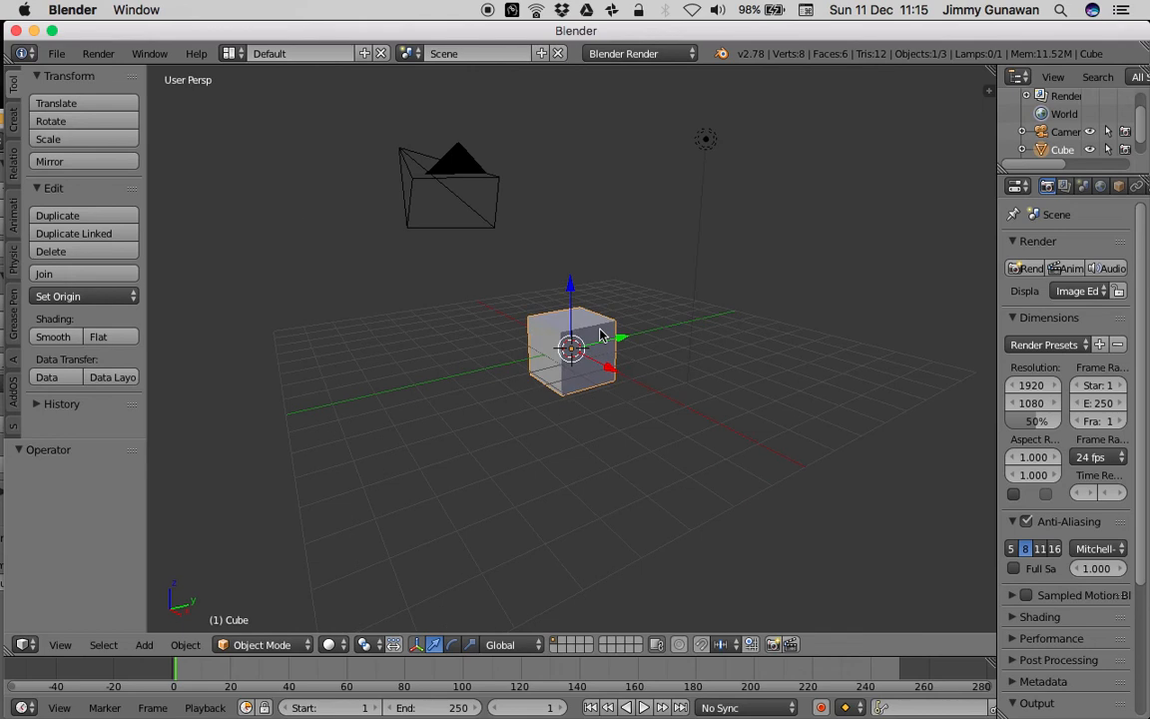
Delete the default cube and import mario_tracing_color.ply from the Desktop folder
key(Delete)
click(57, 53)
mouse_move(155, 377)
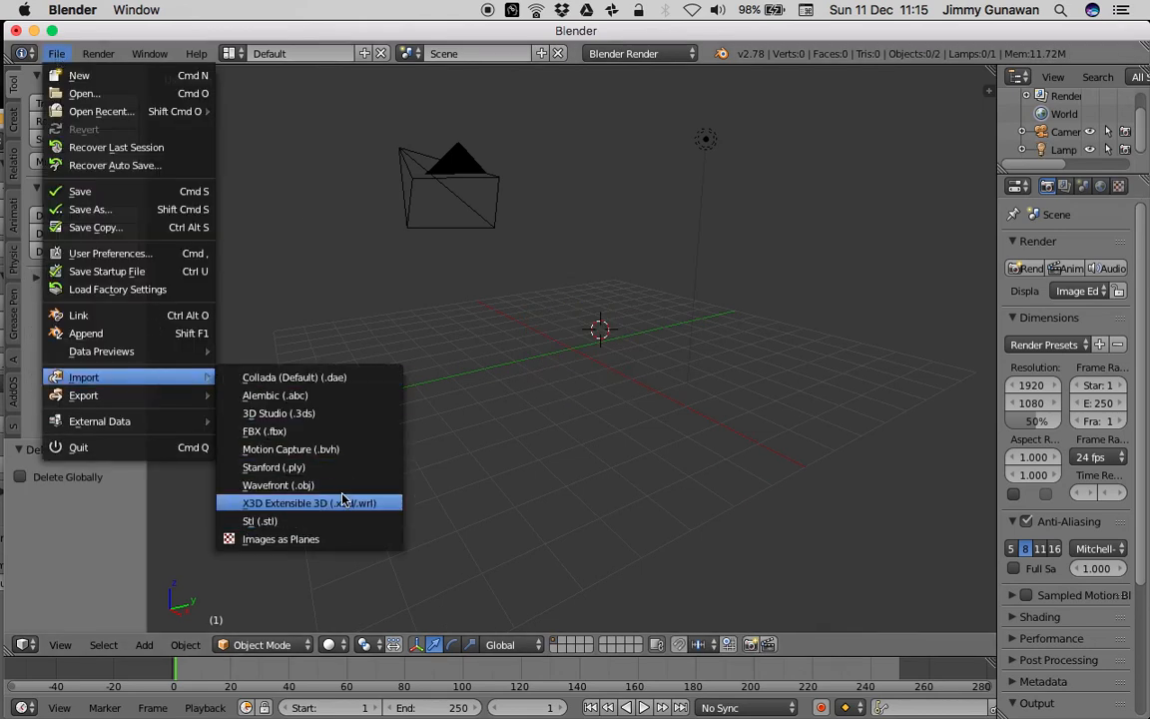
click(280, 468)
scroll(86, 280, down, 5)
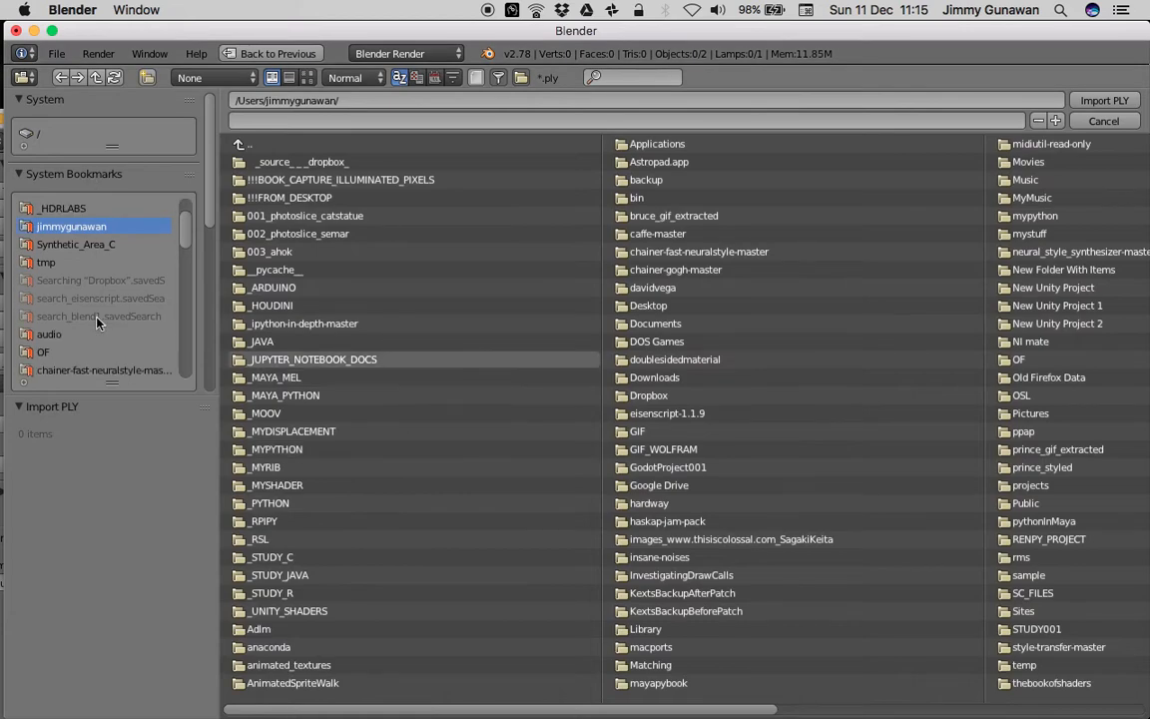
click(83, 284)
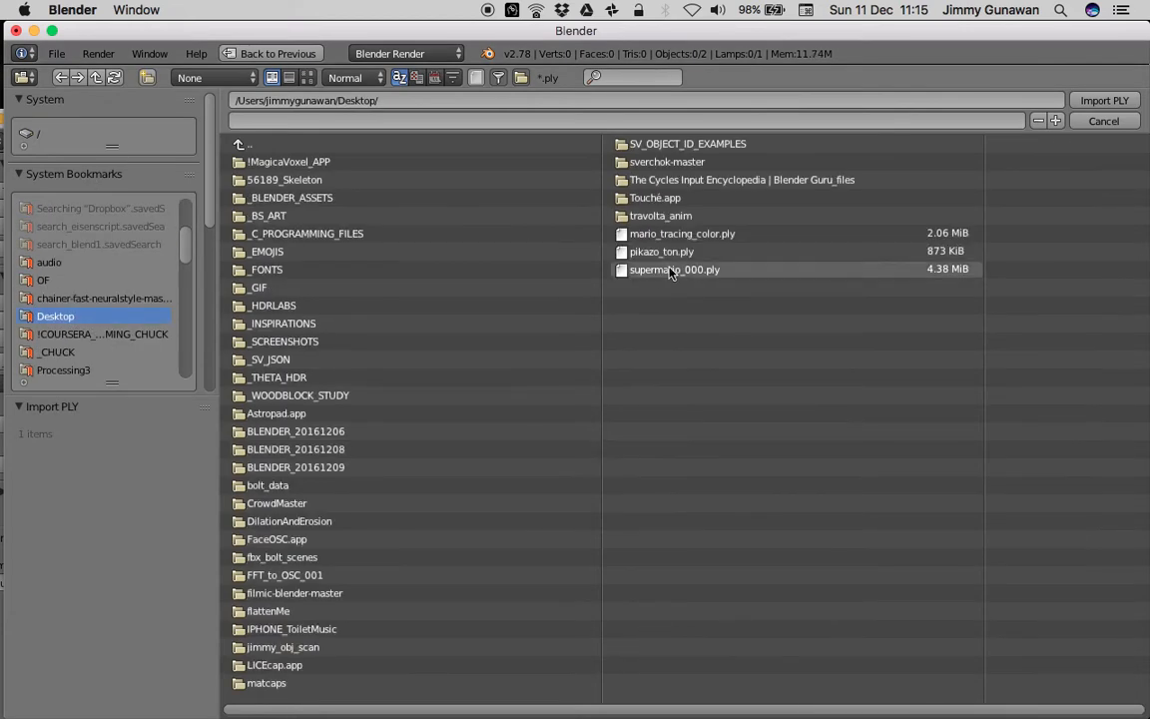
click(644, 234)
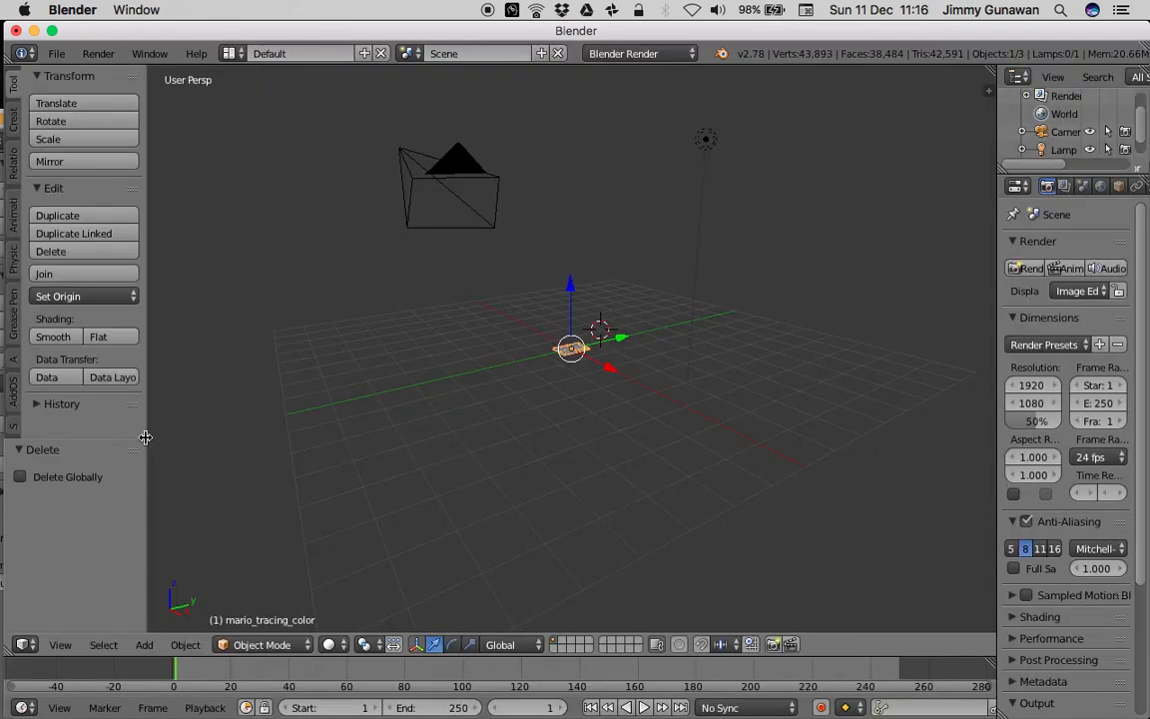
Inspect the imported tracing mesh up close from above and display it in wireframe shading
scroll(605, 371, up, 8)
key(z)
middle_drag(605, 372, 644, 439)
scroll(557, 309, down, 4)
key(z)
middle_drag(557, 309, 588, 316)
key(z)
Switch the render engine to Cycles Render and scale the imported mesh up by a factor of about 1.94
click(639, 53)
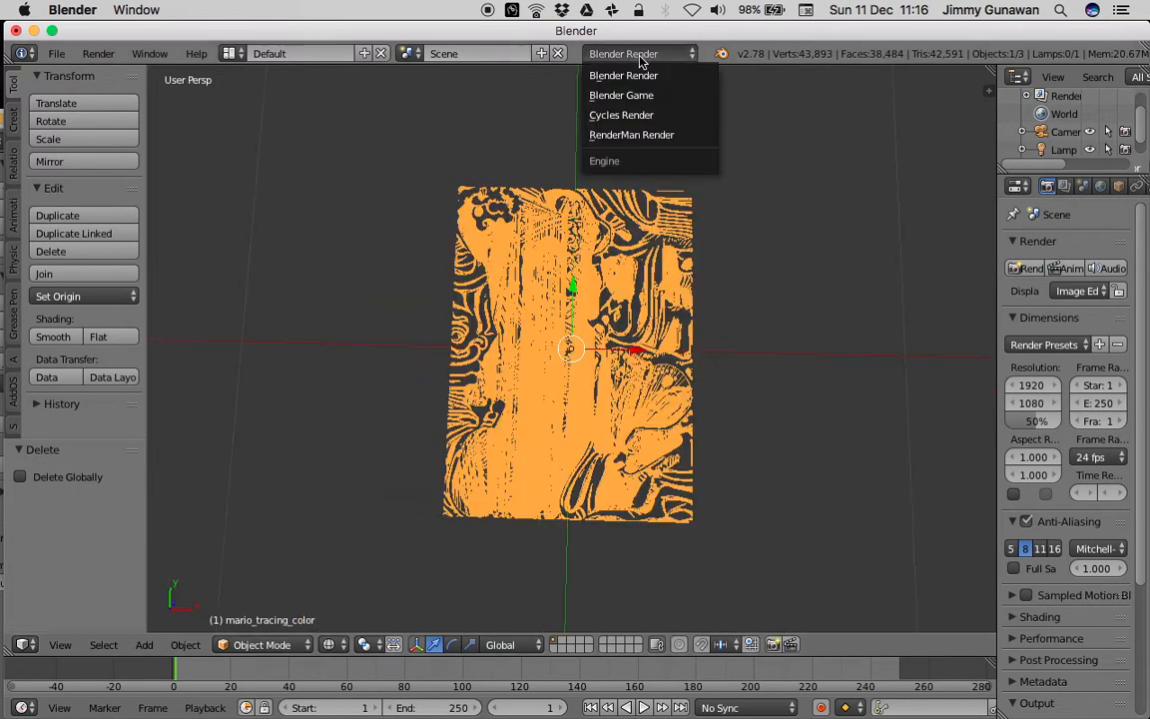
click(659, 113)
middle_drag(654, 164, 632, 198)
scroll(659, 319, down, 2)
key(s)
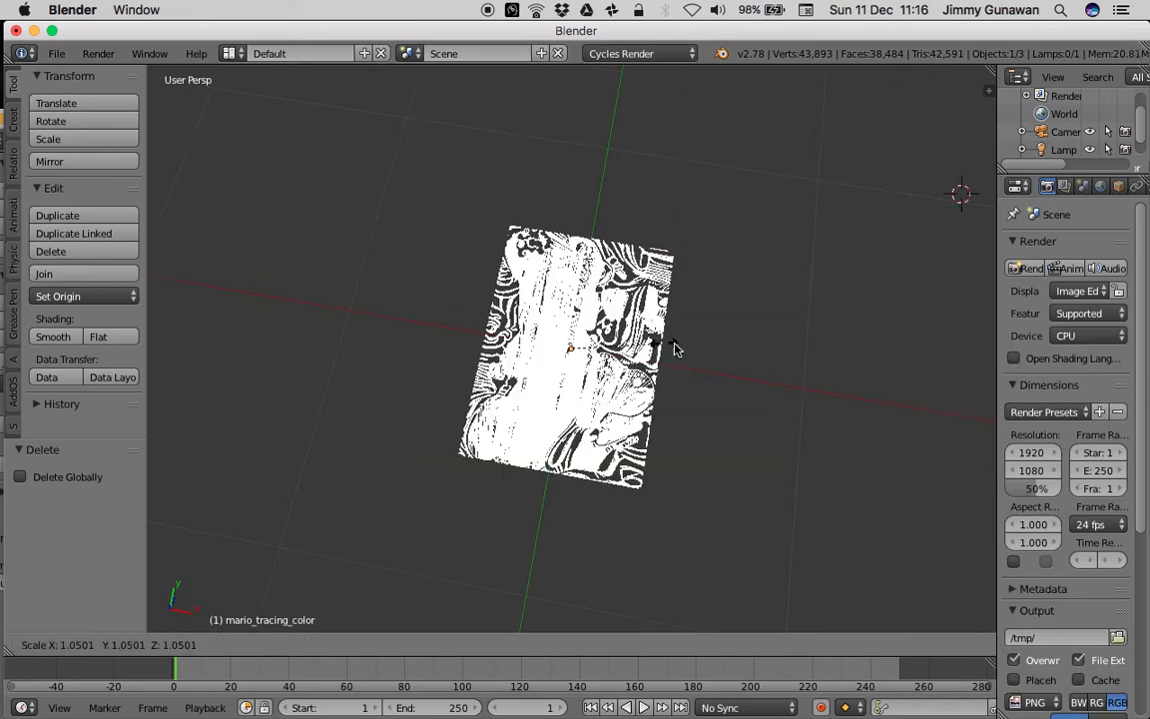
click(747, 364)
scroll(739, 355, down, 4)
Show the mesh's object data in a widened properties area to check its vertex color layer
scroll(1030, 172, down, 4)
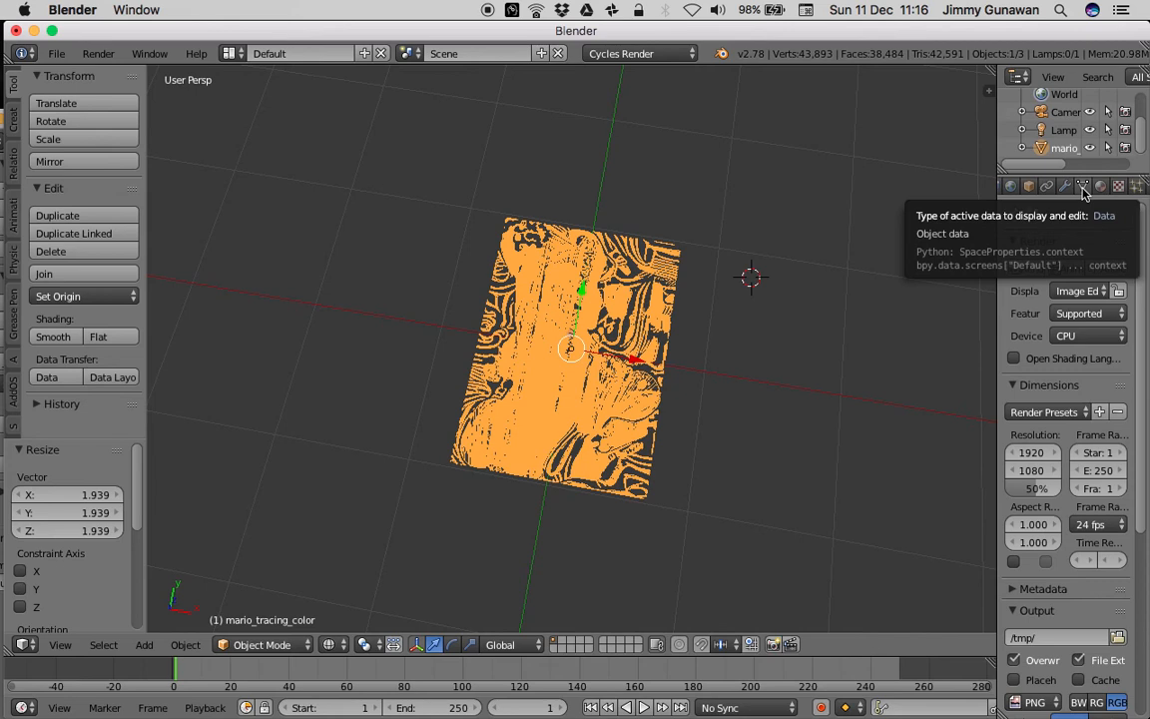
click(1084, 187)
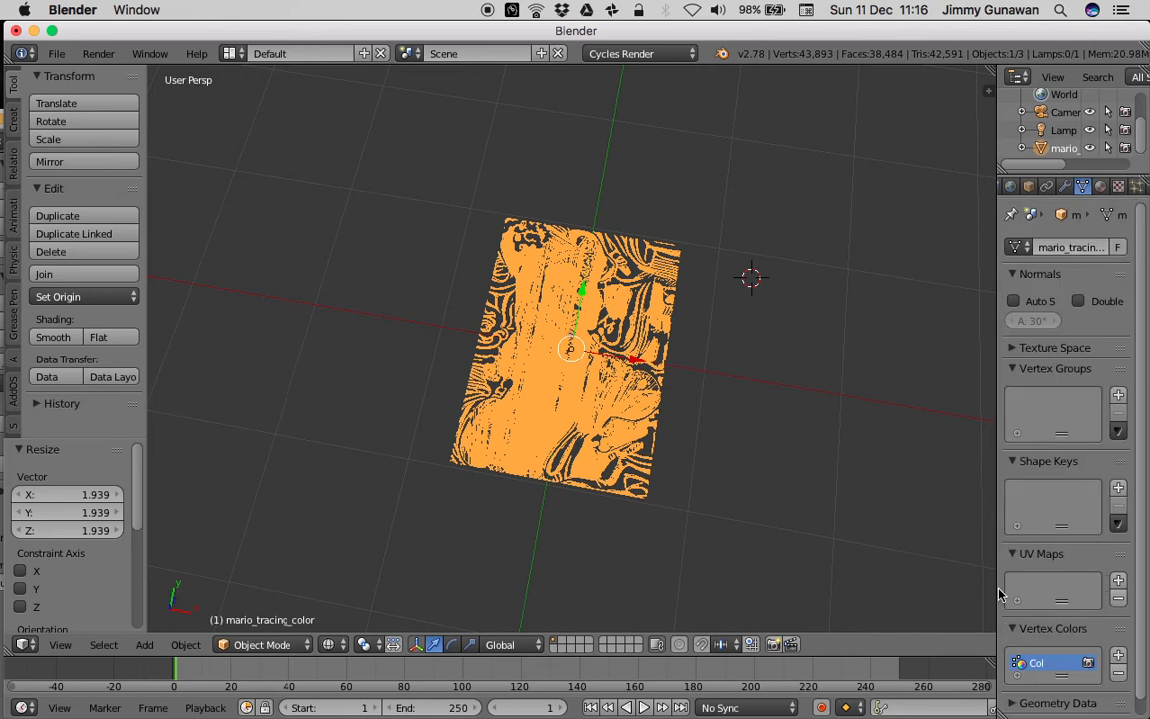
drag(997, 587, 903, 576)
middle_drag(530, 290, 496, 252)
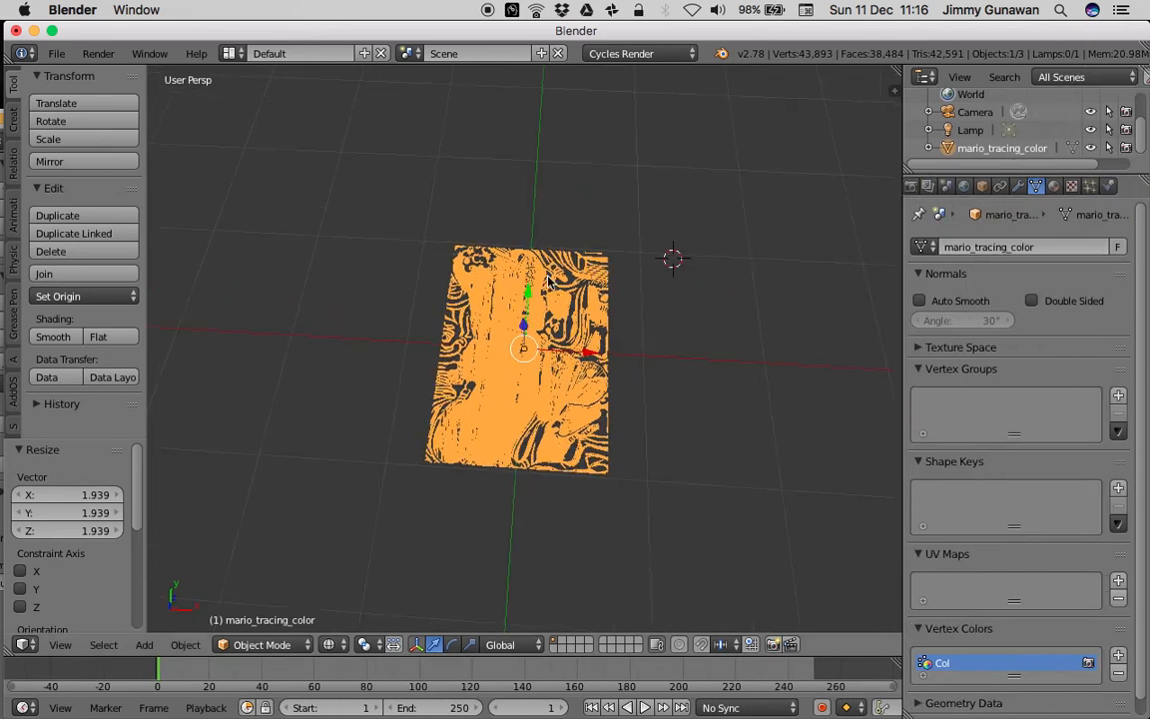
Switch to the Compositing layout and give the mesh a node-based material with its Diffuse BSDF node deleted
click(229, 53)
click(289, 113)
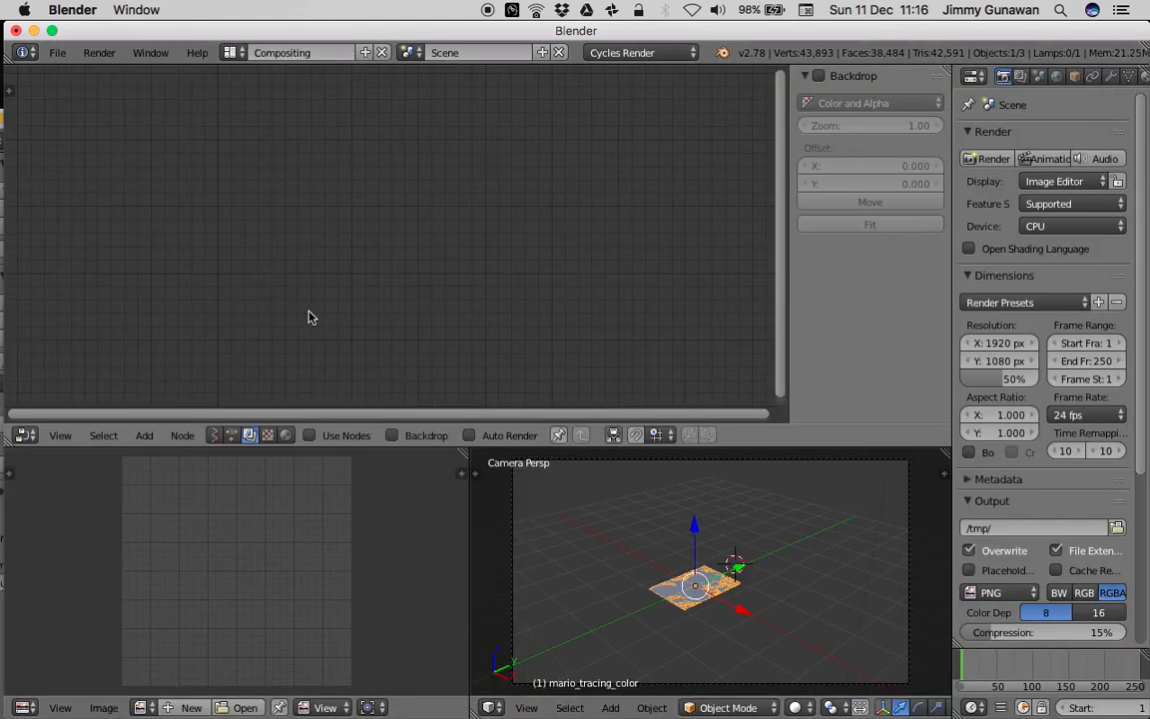
click(309, 436)
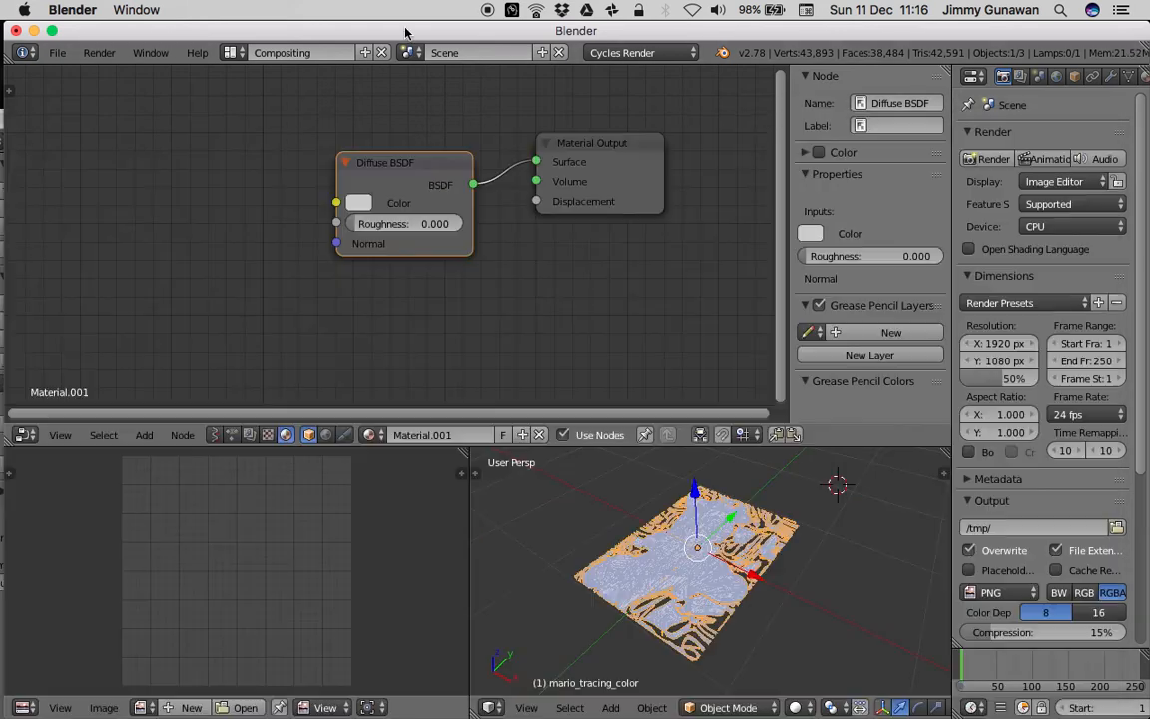
click(401, 189)
key(x)
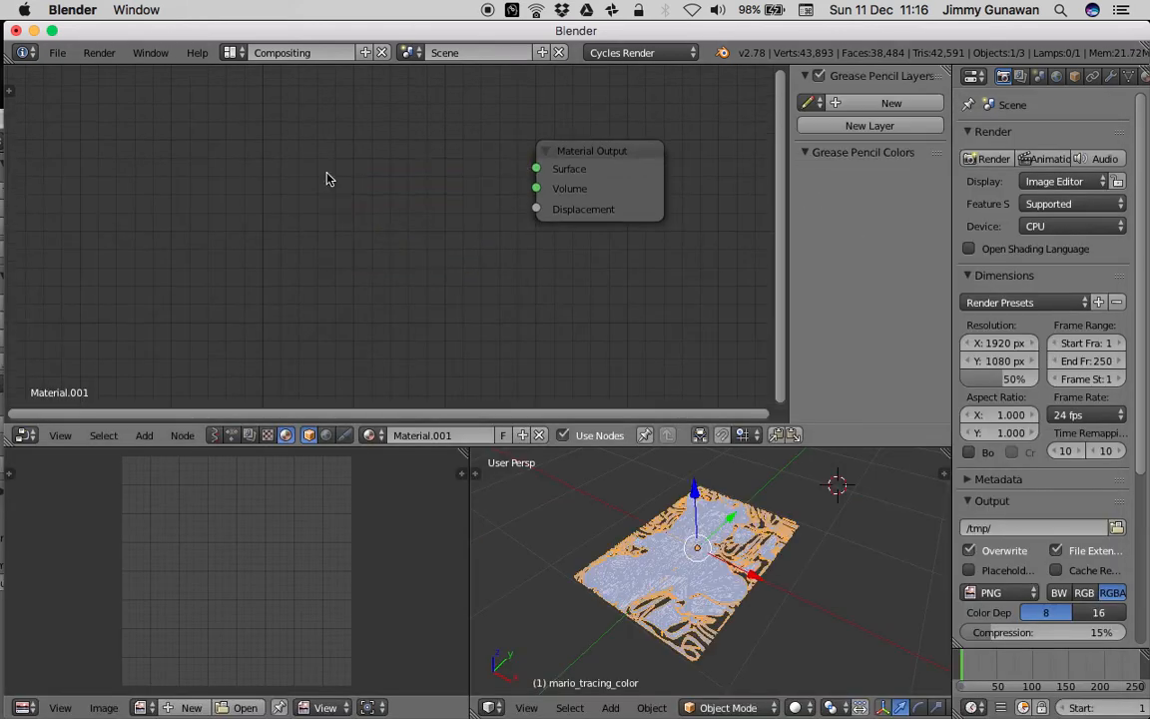
Add an Attribute node and an Emission node to the material, placing Emission between Attribute and Material Output
key(shift+a)
click(327, 173)
text(att)
key(Return)
click(98, 161)
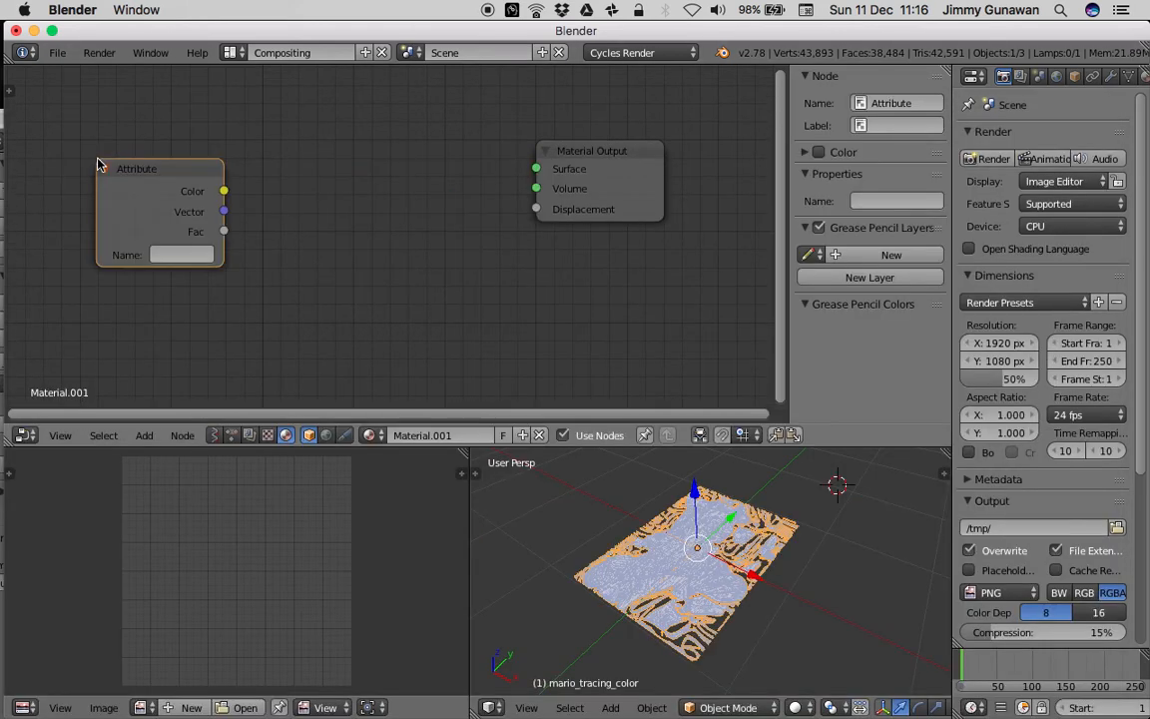
key(shift+a)
click(296, 92)
text(emis)
key(Return)
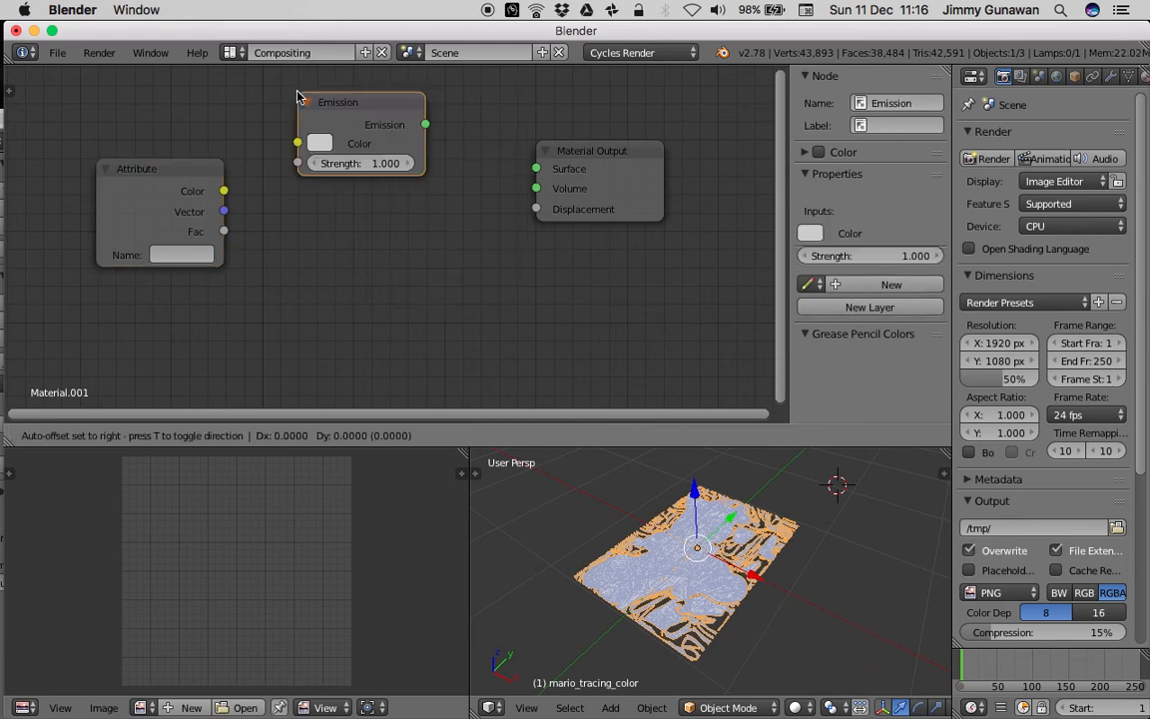
click(307, 205)
Name the attribute Col and link its Color through the Emission node to the Material Output's Surface
click(177, 247)
click(182, 251)
text(Col)
key(Return)
drag(224, 190, 305, 252)
drag(434, 235, 548, 172)
Set the 3D viewport to Rendered shading and enlarge it to preview the vertex colors
click(795, 707)
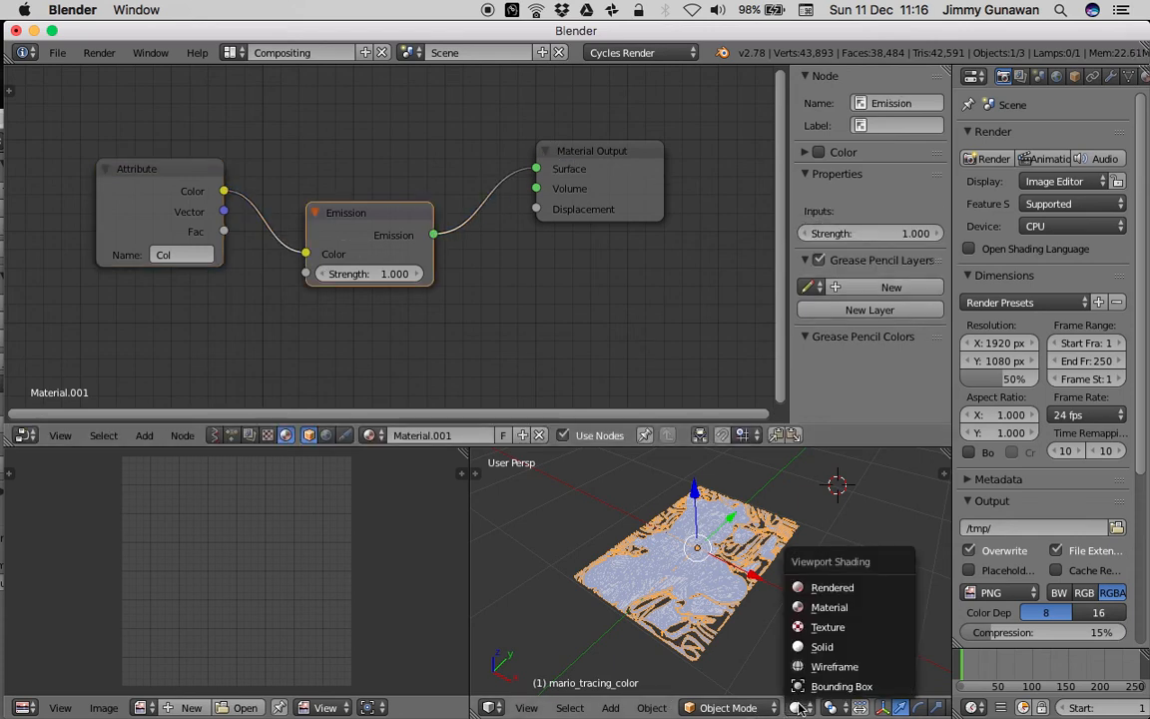
click(838, 586)
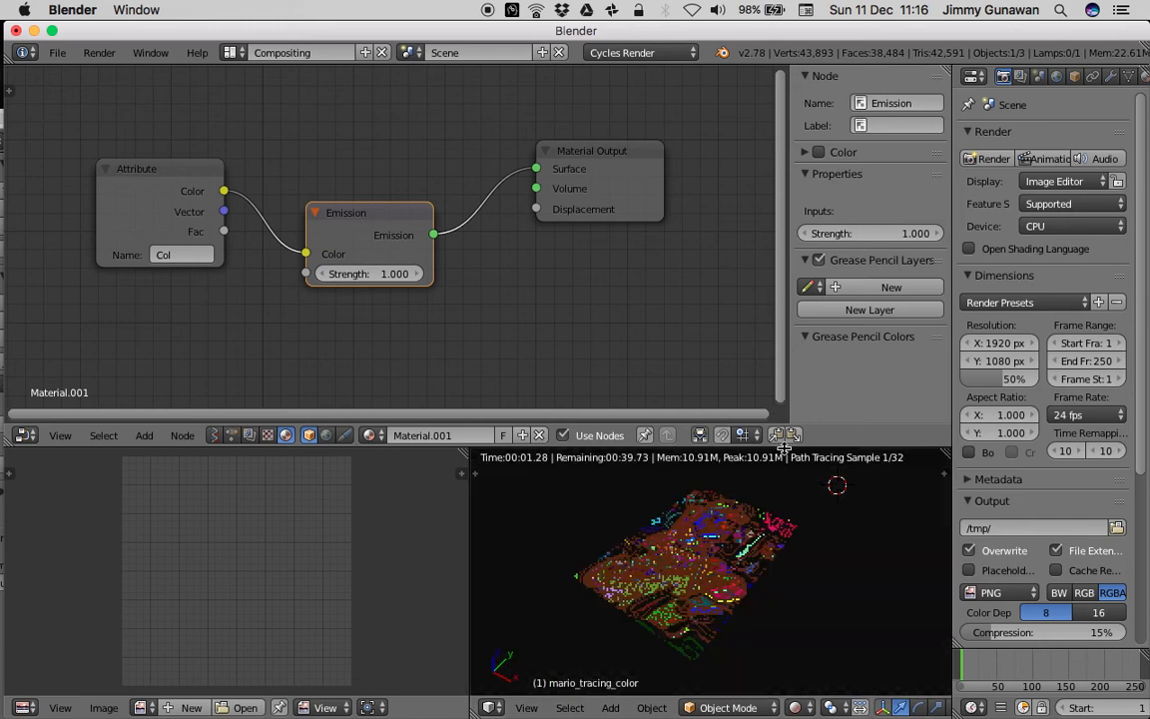
drag(786, 448, 789, 343)
middle_drag(728, 524, 837, 569)
scroll(799, 571, up, 4)
scroll(798, 572, down, 1)
scroll(799, 572, down, 1)
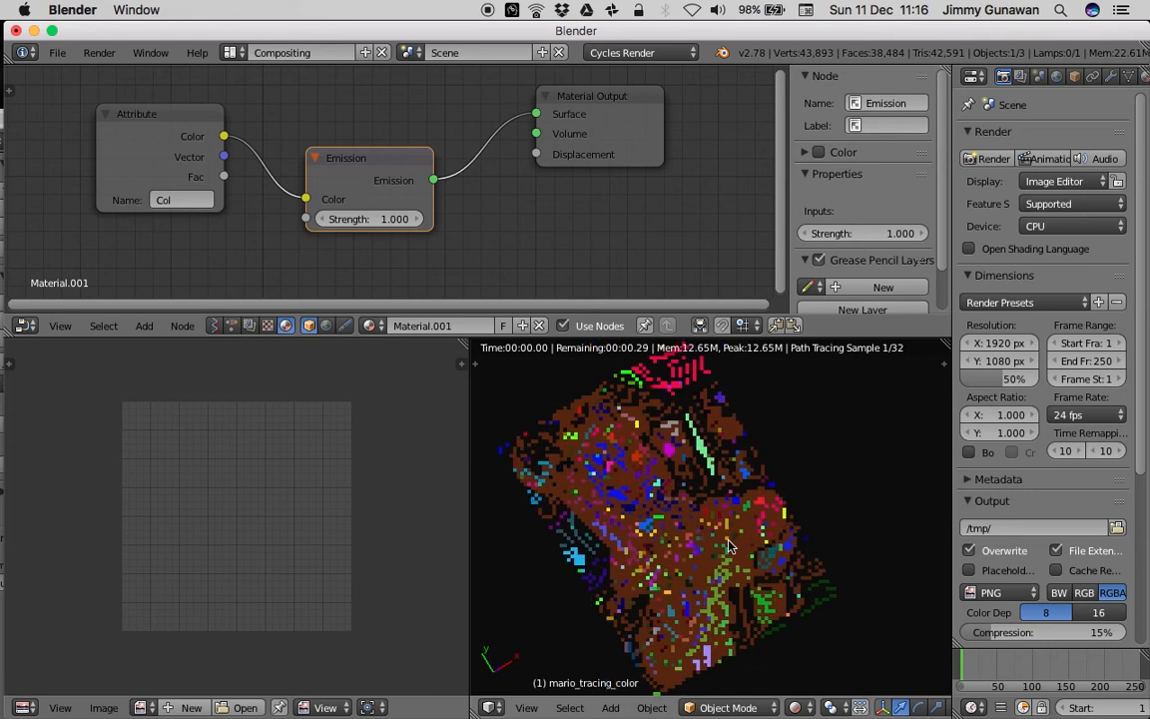
drag(743, 317, 743, 202)
Examine the rendered vertex colors of the tracing from the top view and at an angle
middle_drag(689, 477, 721, 562)
key(KP_7)
shift+middle_drag(856, 454, 876, 470)
scroll(875, 471, up, 1)
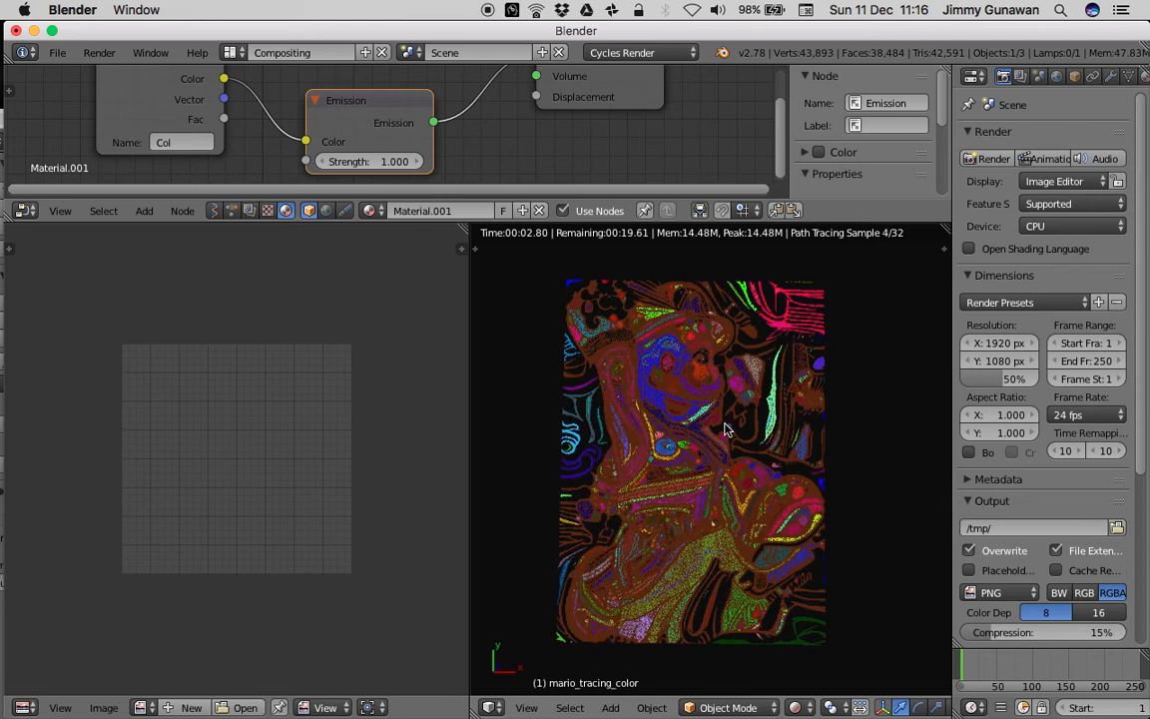
scroll(644, 356, up, 1)
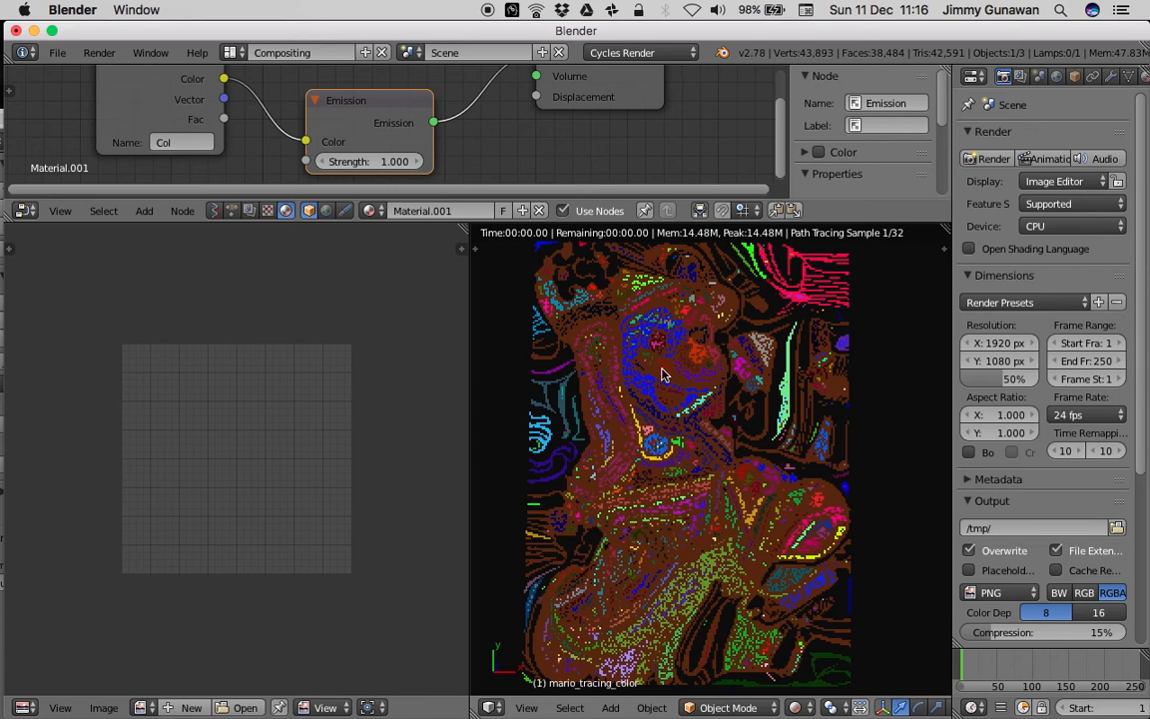
scroll(664, 380, down, 1)
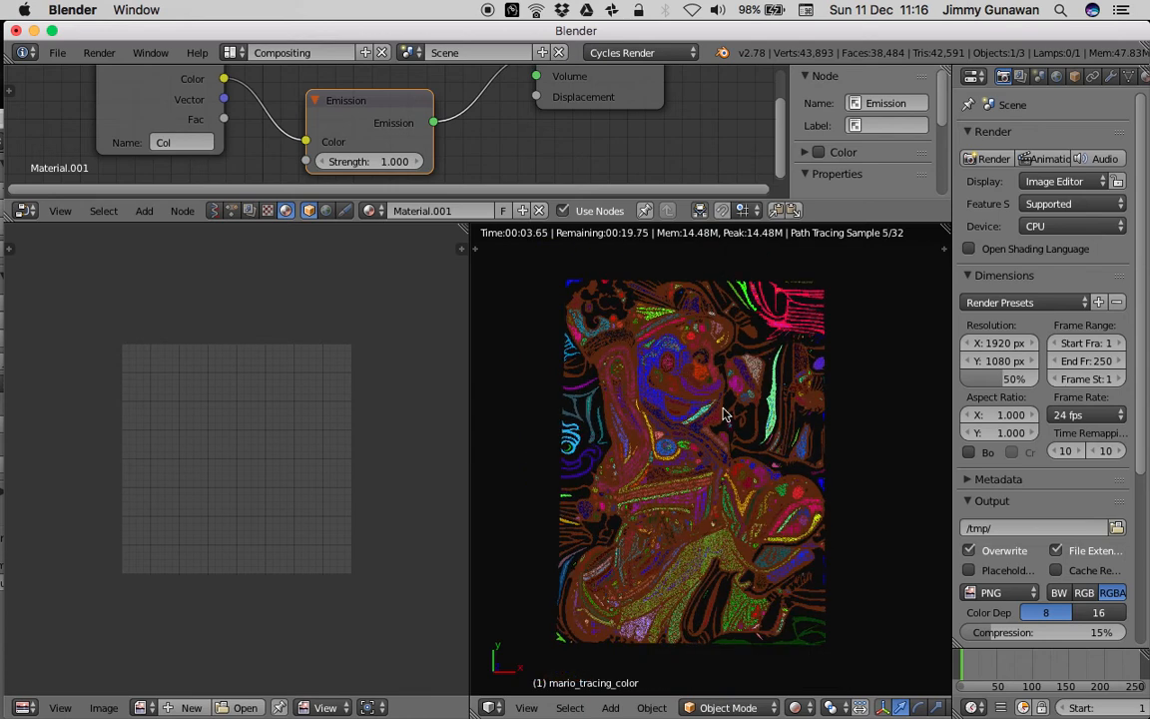
middle_drag(688, 417, 530, 295)
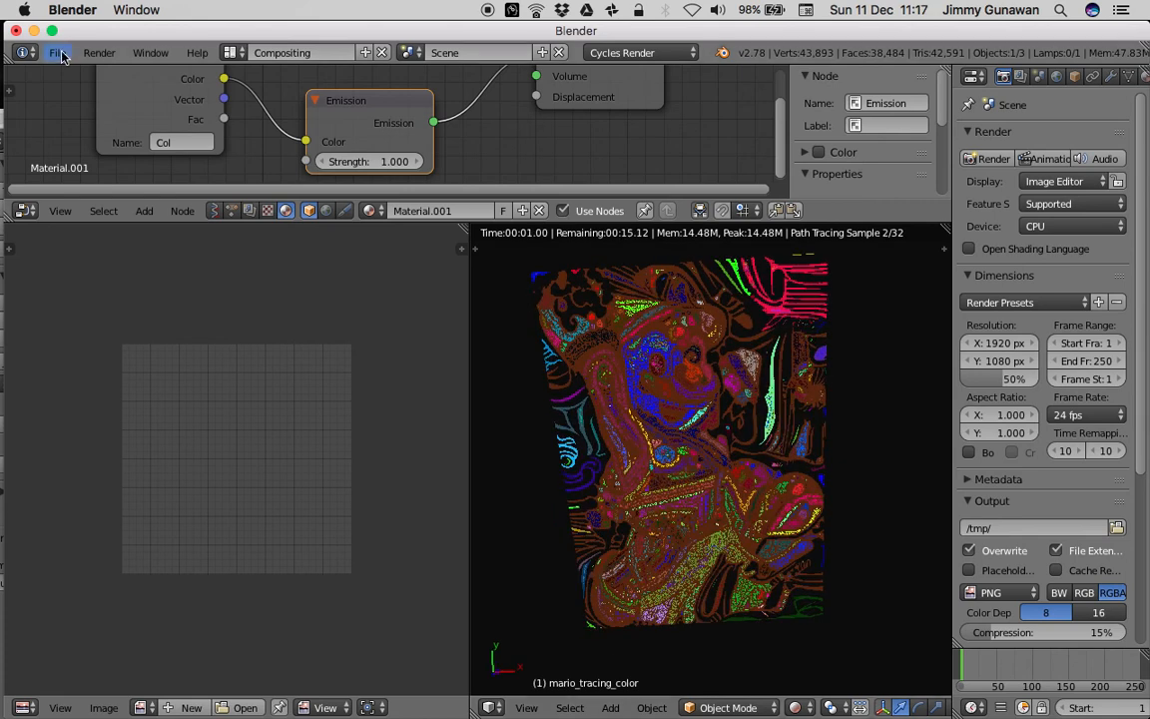
Move the second Blender window down and quit that instance to return to mario_tracing_houdini_blender_003.blend
drag(166, 30, 200, 164)
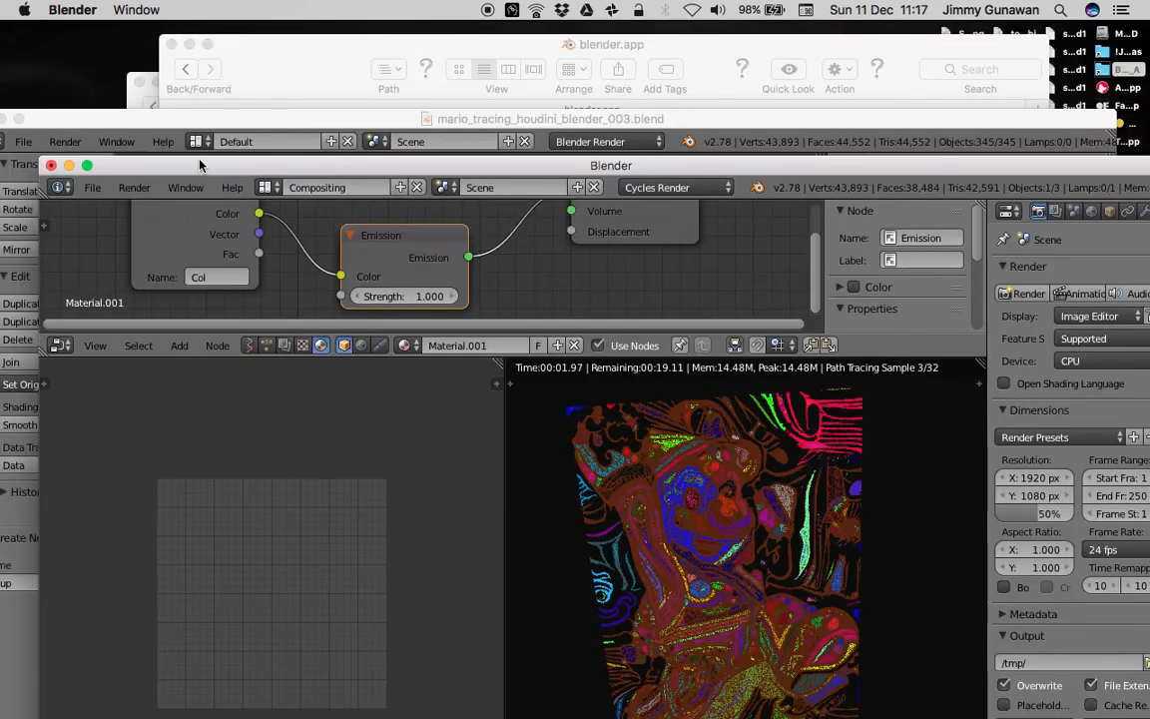
click(91, 192)
click(88, 191)
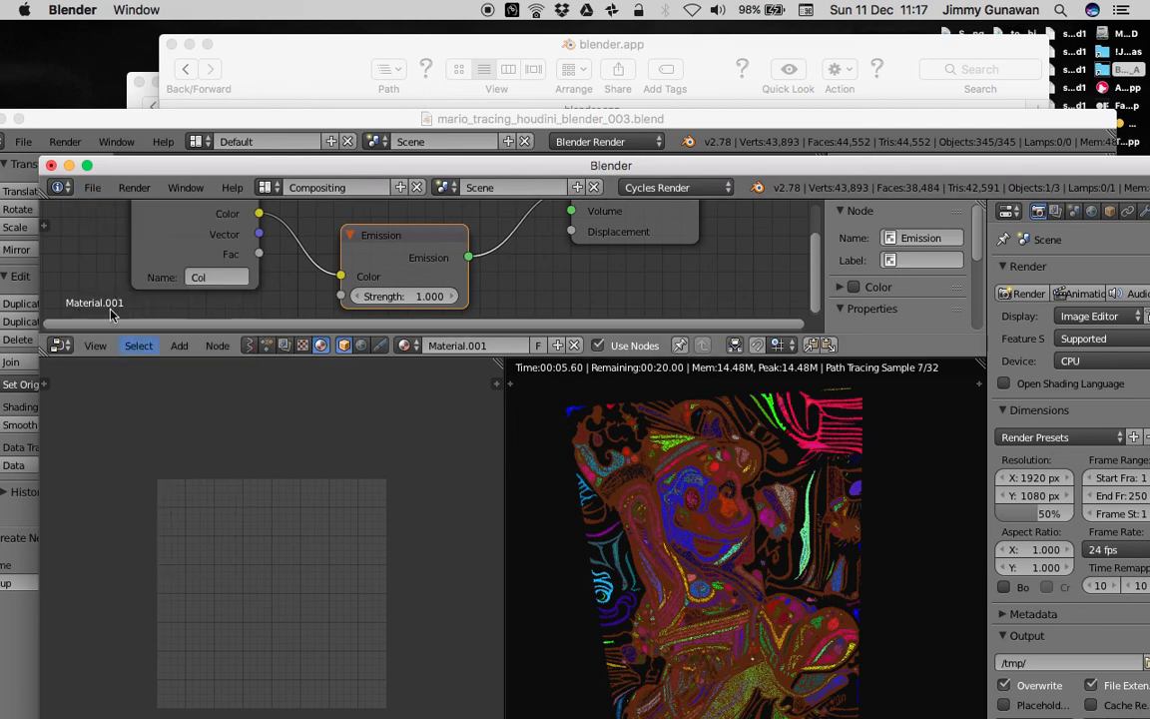
click(94, 193)
click(116, 585)
click(92, 187)
click(130, 583)
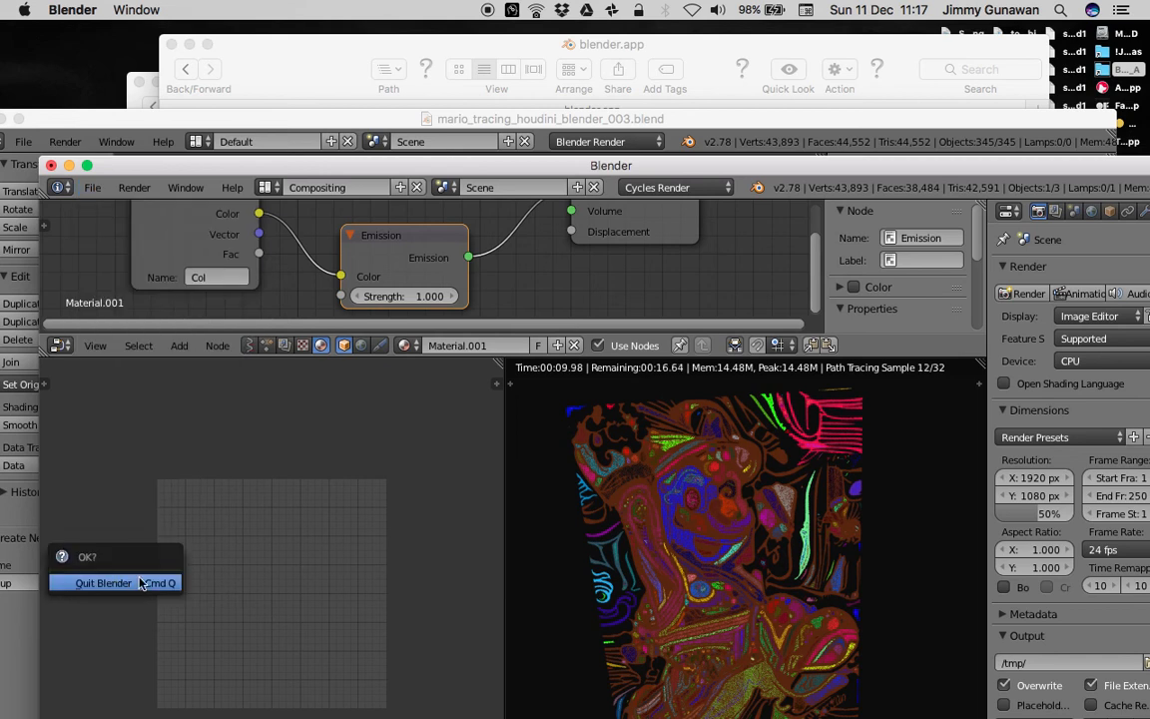
click(141, 583)
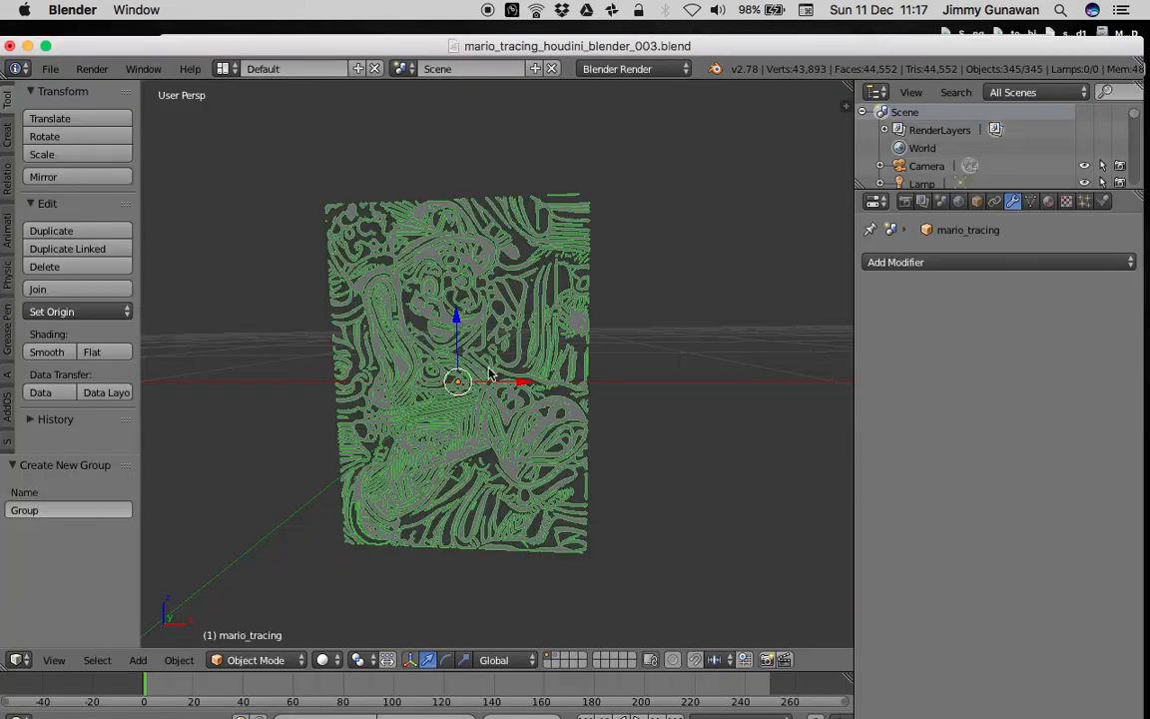
Select the upper-right piece and the large figure outline individually, and check the separated parts at the end of the outliner list
scroll(489, 375, up, 4)
right_click(621, 301)
key(a)
right_click(587, 173)
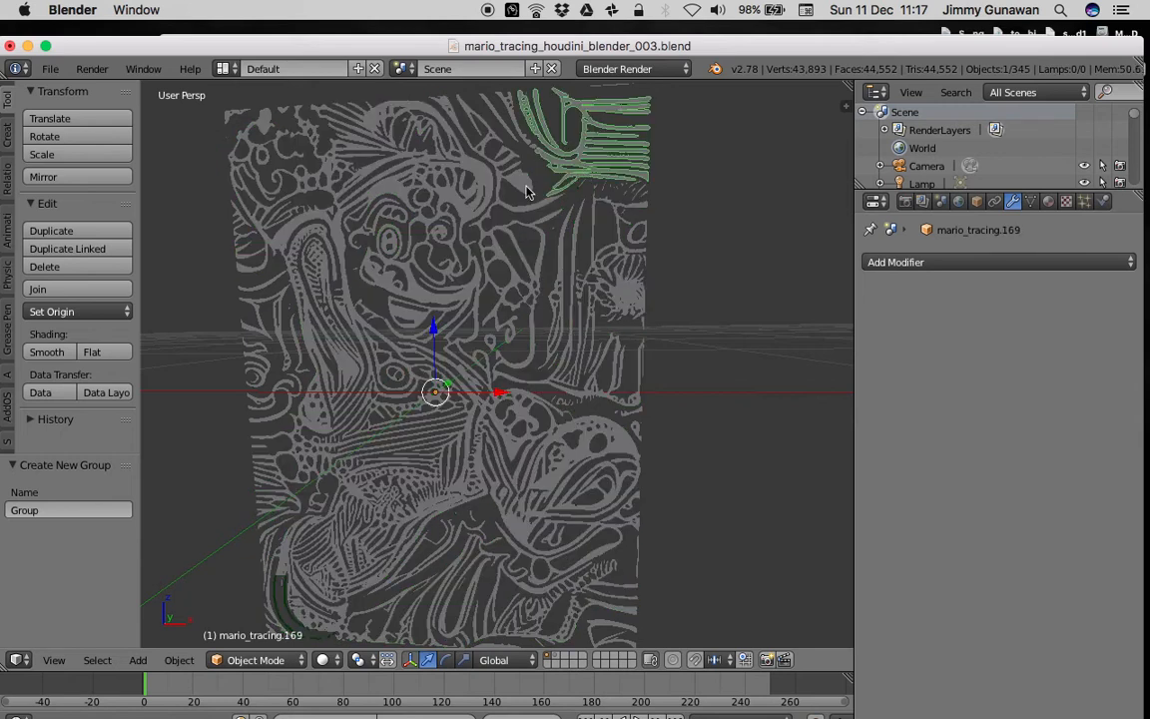
right_click(488, 189)
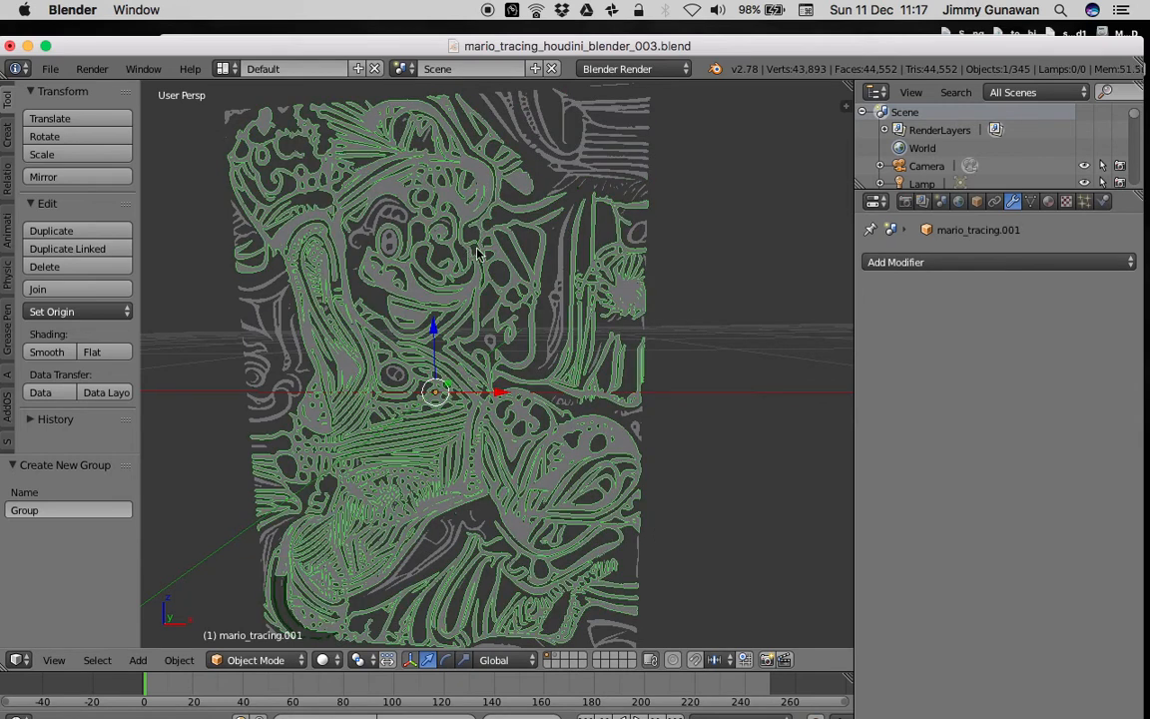
scroll(428, 225, down, 3)
drag(1134, 114, 1144, 207)
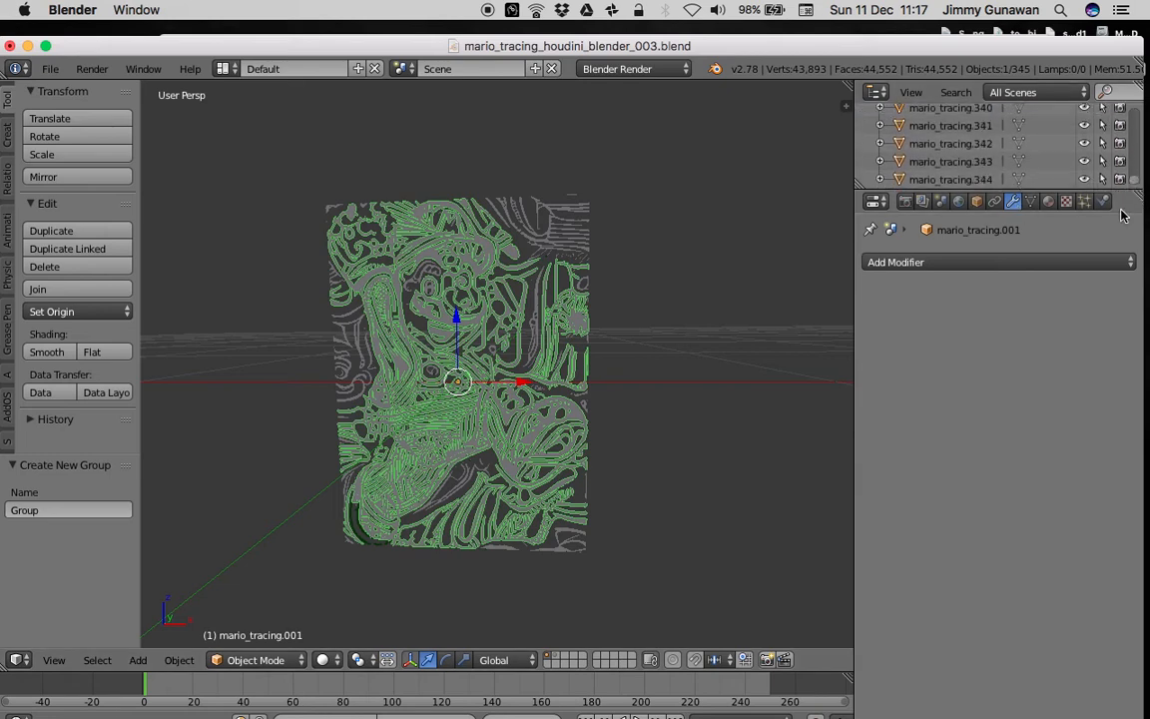
Check more loose parts of the tracing by selecting them one by one, ending with the upper-right piece
right_click(361, 373)
right_click(375, 361)
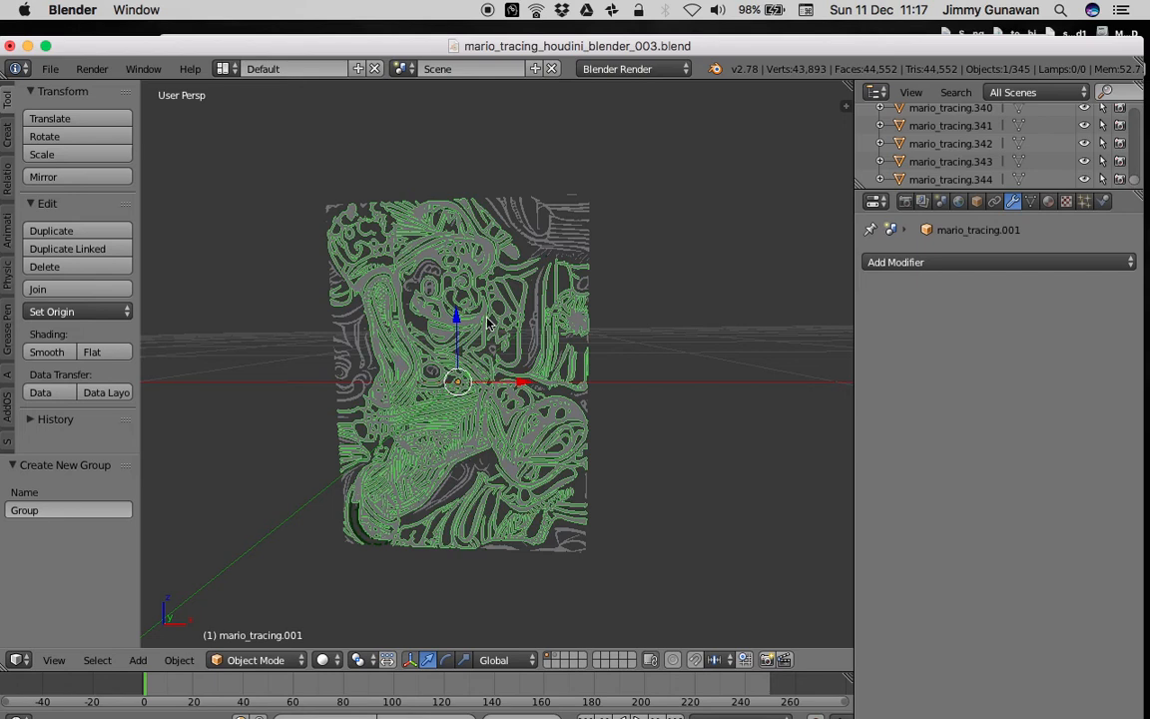
right_click(461, 276)
scroll(412, 313, up, 3)
right_click(418, 319)
right_click(549, 225)
right_click(547, 217)
right_click(569, 161)
mouse_move(489, 249)
middle_down()
mouse_move(544, 264)
mouse_move(421, 373)
middle_up()
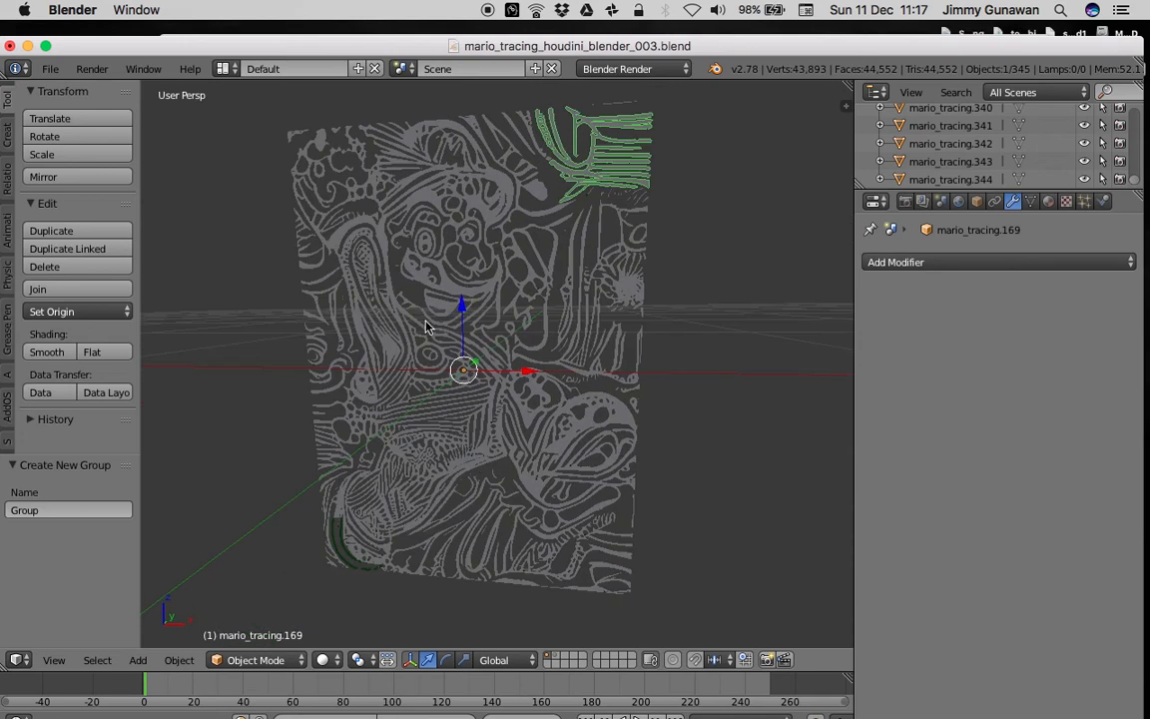
mouse_move(442, 314)
middle_down()
mouse_move(415, 289)
mouse_move(394, 297)
mouse_move(440, 304)
mouse_move(397, 271)
middle_up()
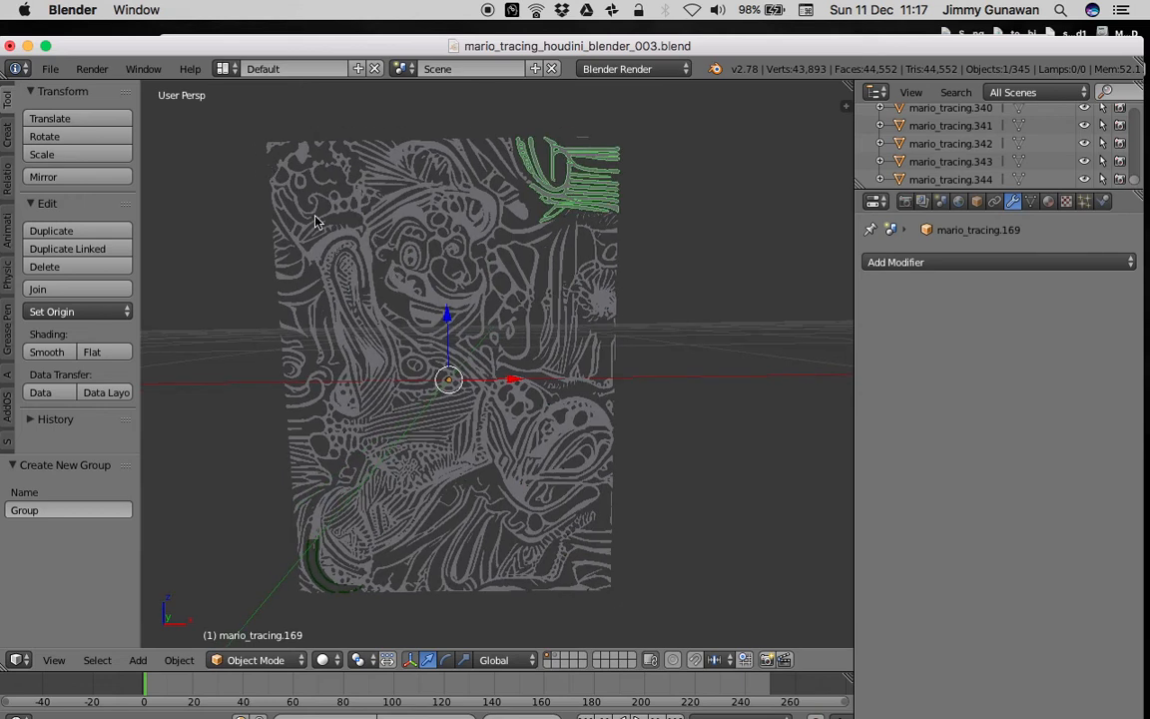
mouse_move(433, 341)
middle_down()
mouse_move(584, 366)
mouse_move(446, 369)
mouse_move(489, 340)
mouse_move(380, 300)
mouse_move(319, 205)
middle_up()
Save the scene as the incremented file mario_tracing_houdini_blender_004.blend
click(51, 69)
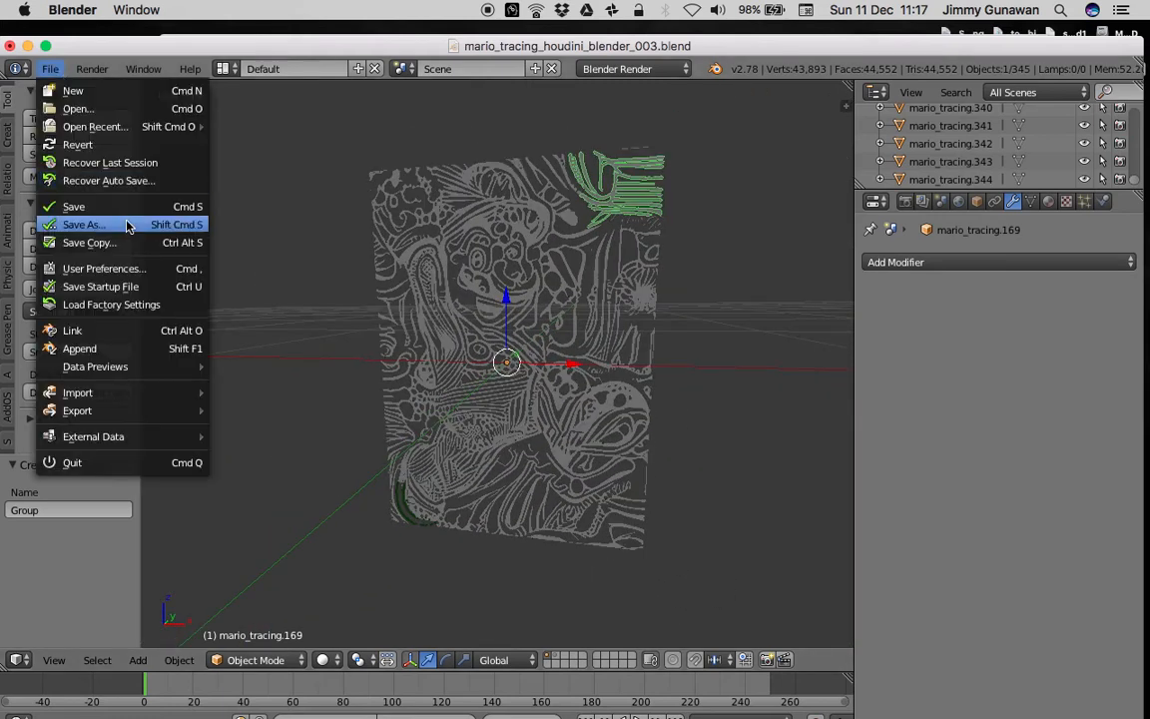
click(116, 200)
click(1014, 137)
key(Return)
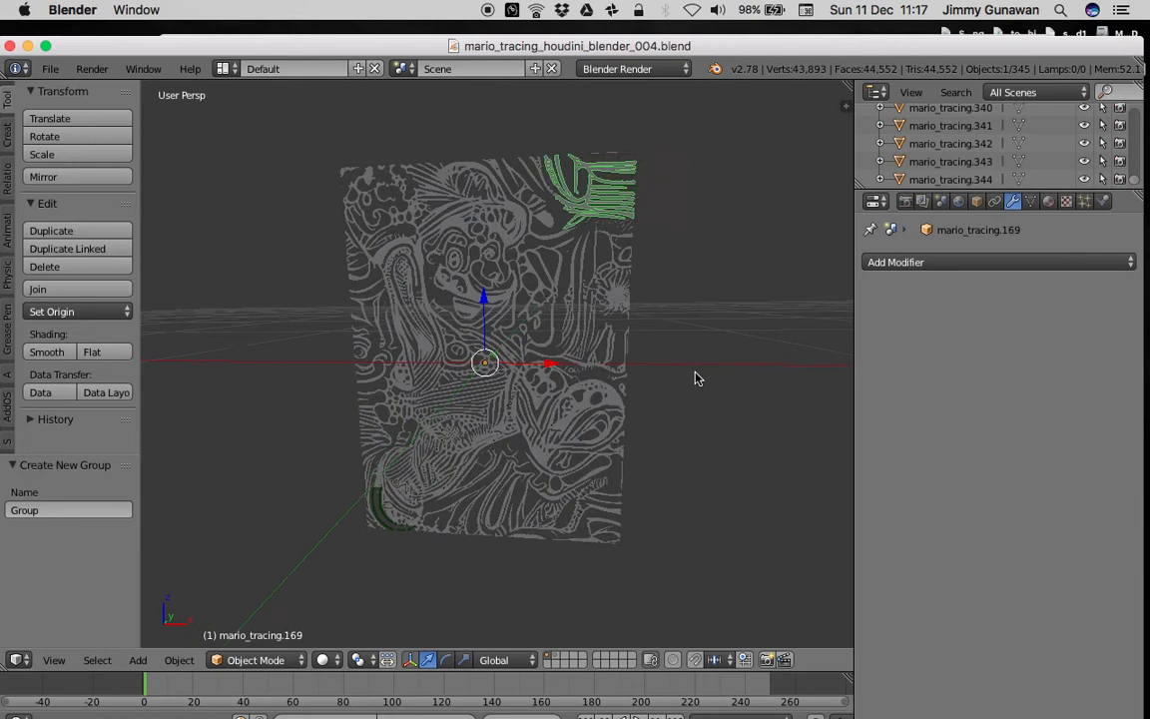
Select all the tracing pieces and set each one's origin with Origin to Geometry
key(a)
mouse_move(325, 156)
mouse_down()
mouse_move(393, 206)
mouse_move(709, 552)
mouse_up()
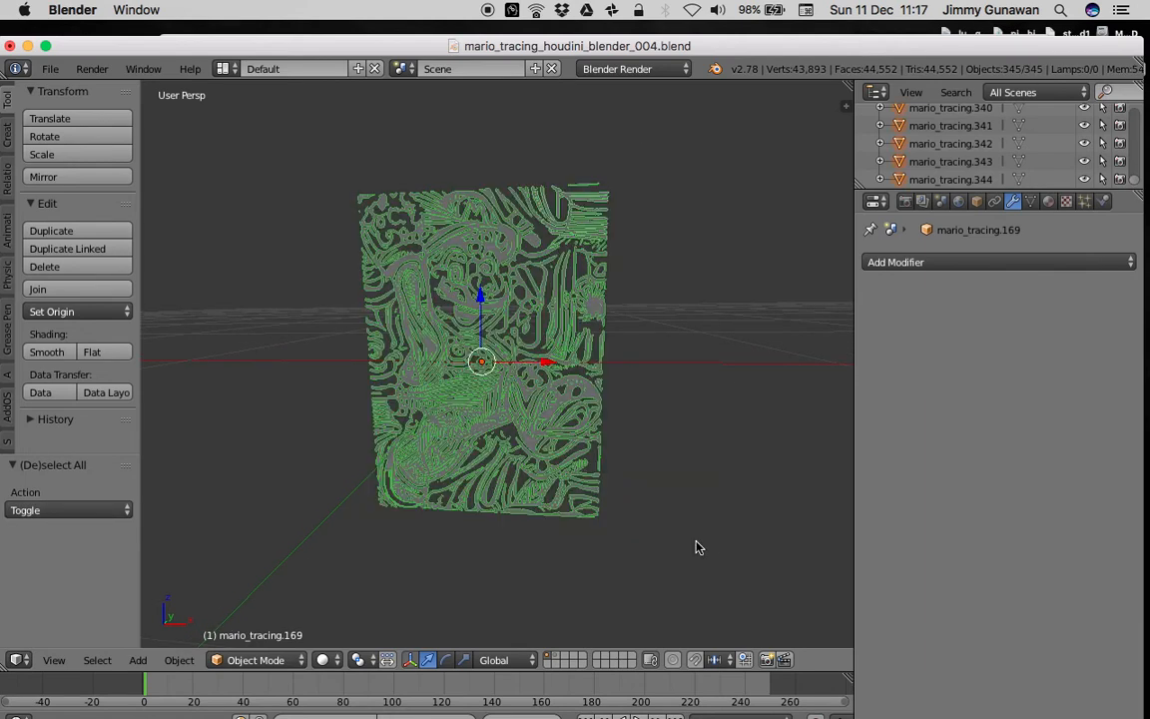
key(space)
text(set or)
key(Return)
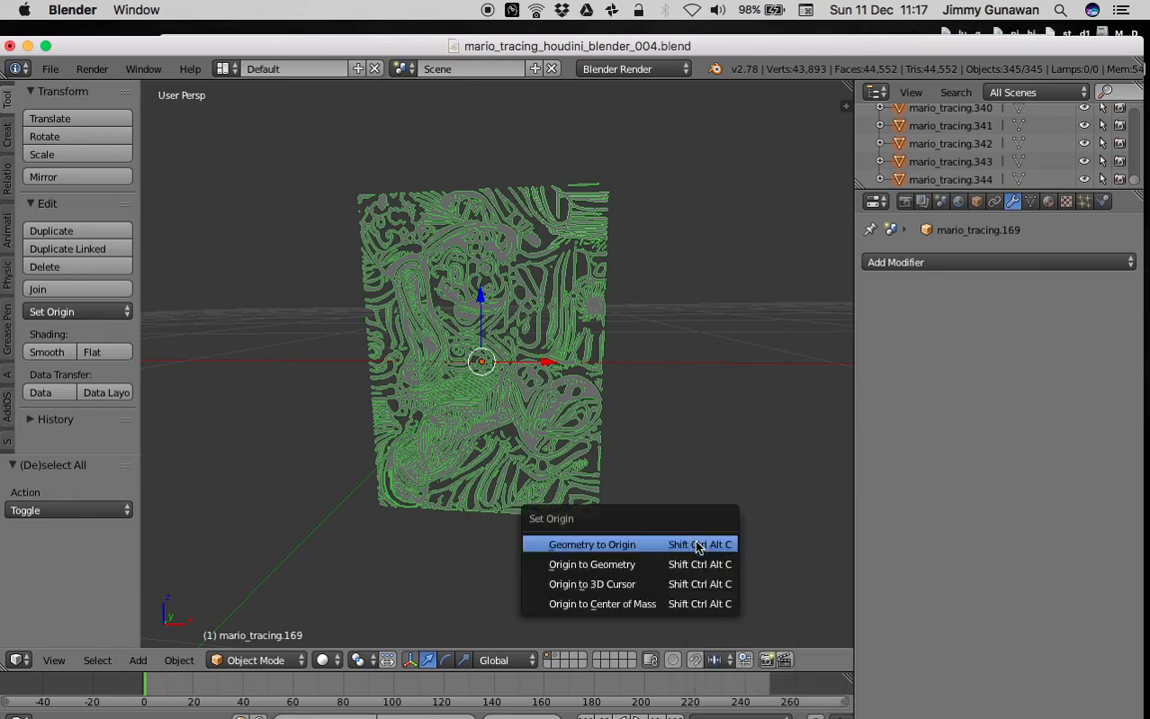
click(696, 565)
click(595, 362)
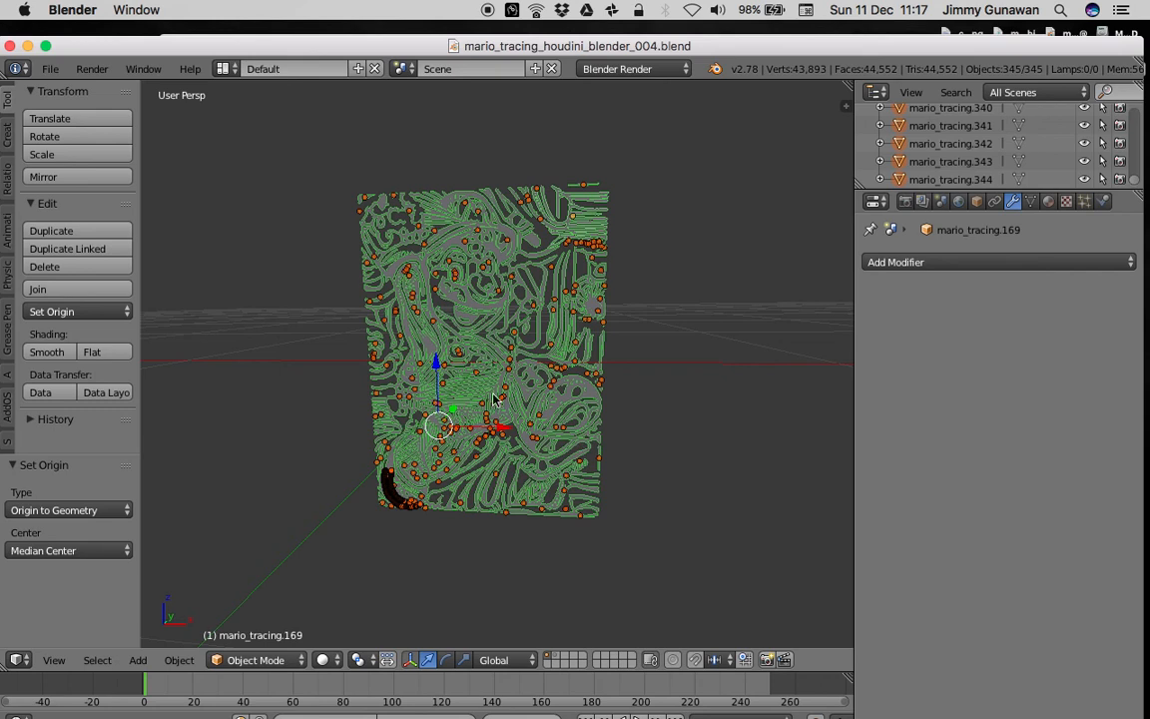
Check the new origins across the tracing, then save over the current blend file
scroll(408, 428, up, 2)
mouse_move(407, 428)
middle_down()
mouse_move(395, 546)
mouse_move(441, 306)
mouse_move(404, 441)
mouse_move(552, 334)
mouse_move(414, 502)
middle_up()
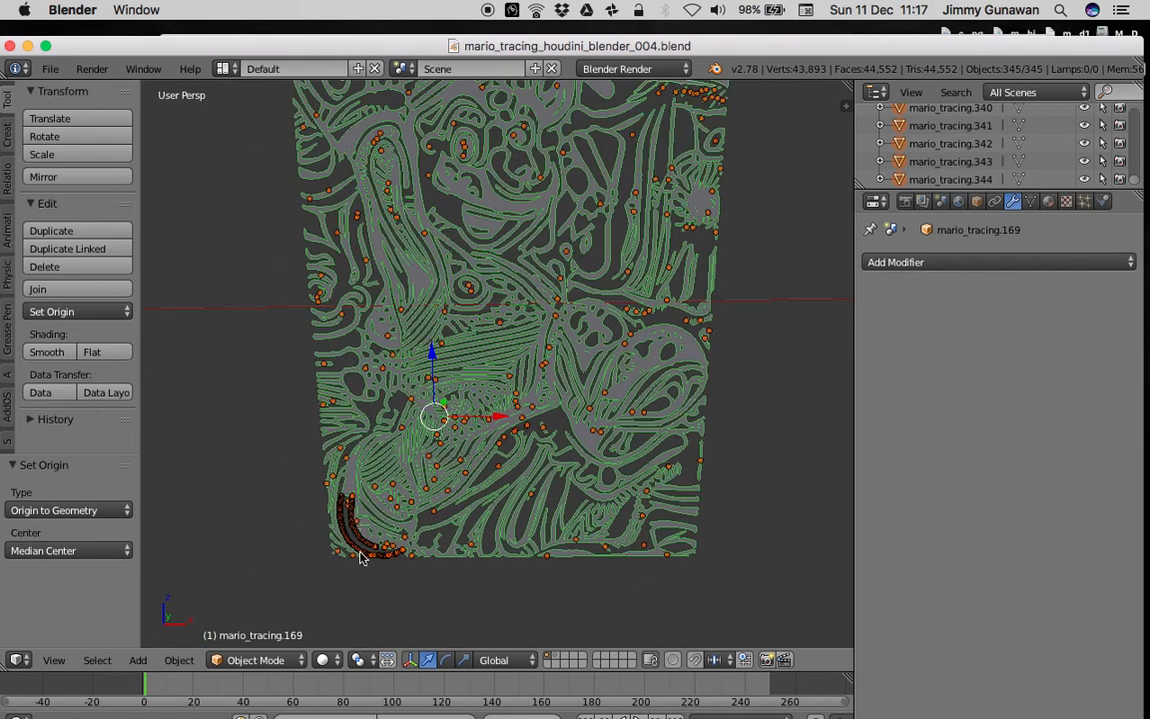
middle_drag(376, 548, 431, 453)
key(ctrl+s)
click(431, 448)
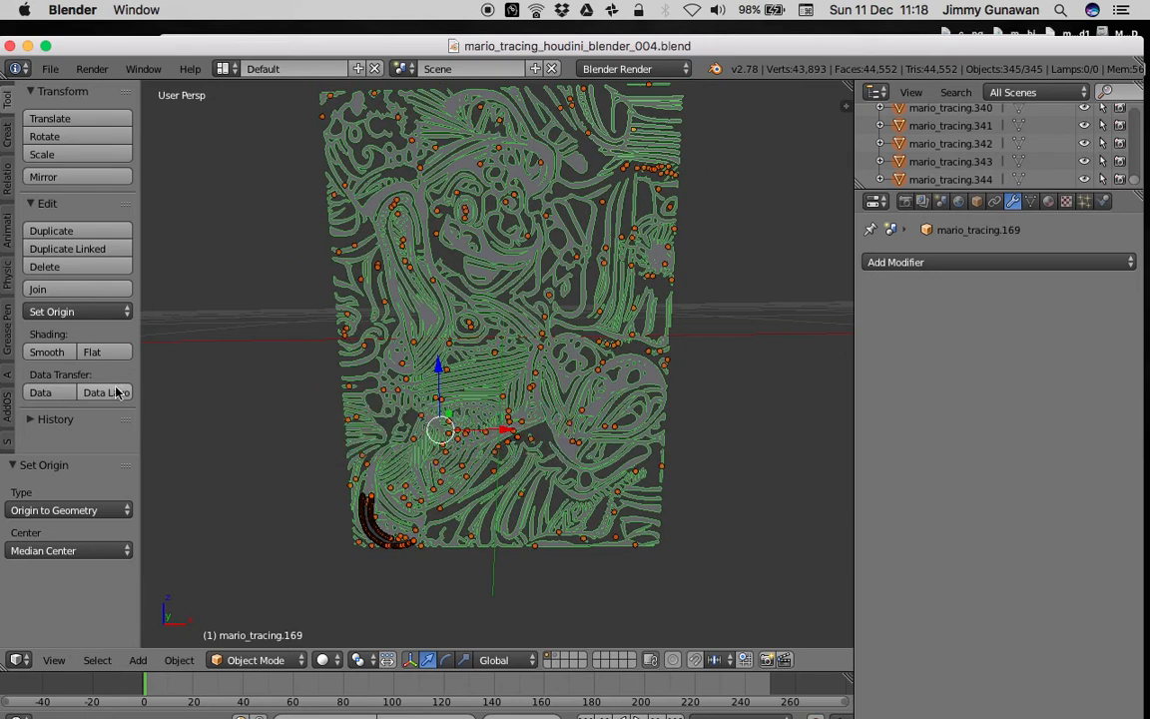
Create the Initial Transforms ID key for the selected pieces from their current transforms
click(8, 398)
middle_drag(429, 308, 425, 295)
click(8, 405)
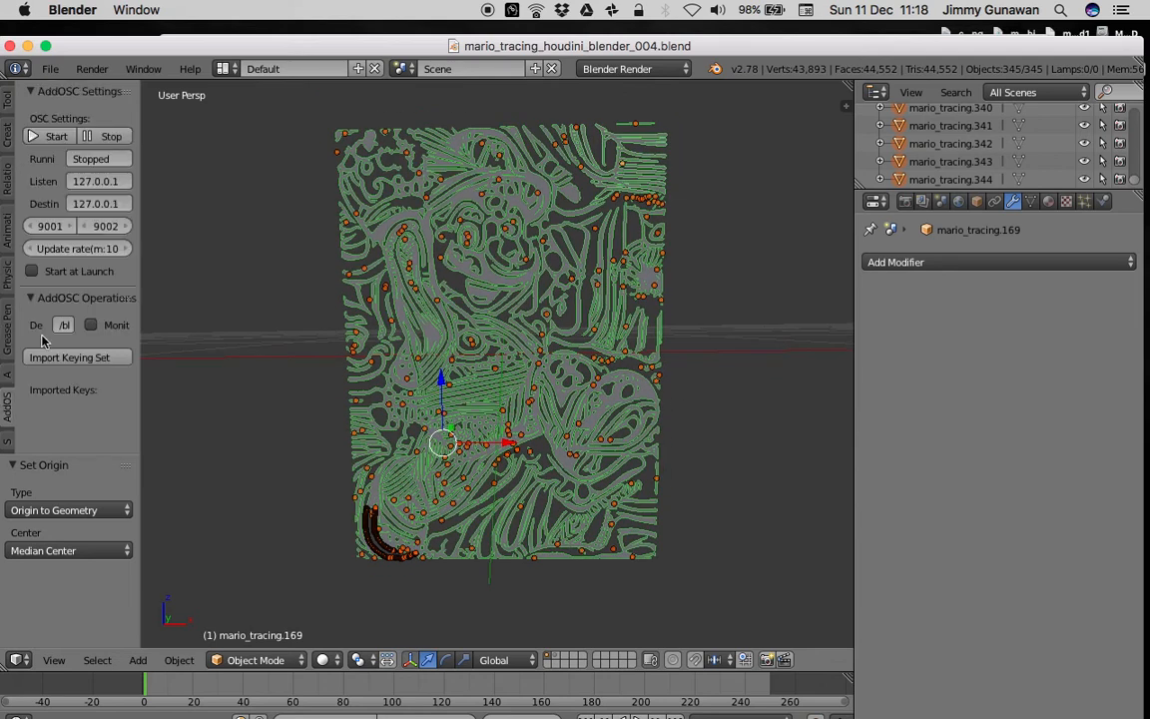
click(8, 440)
click(8, 374)
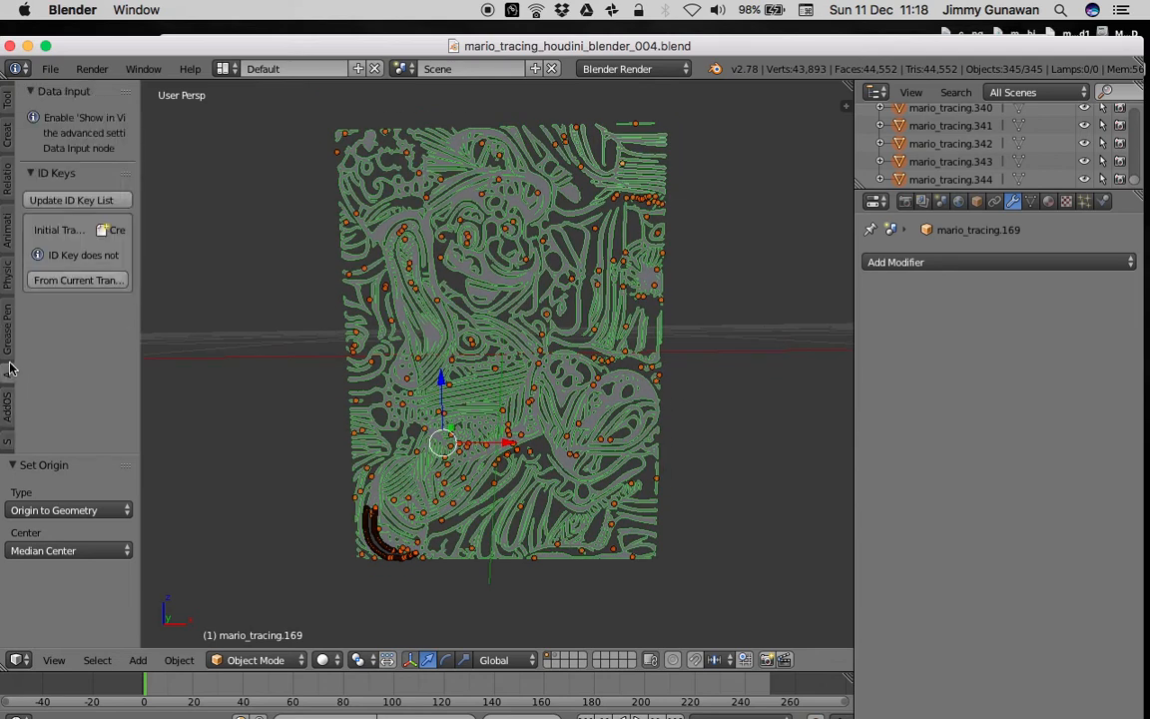
drag(139, 342, 190, 345)
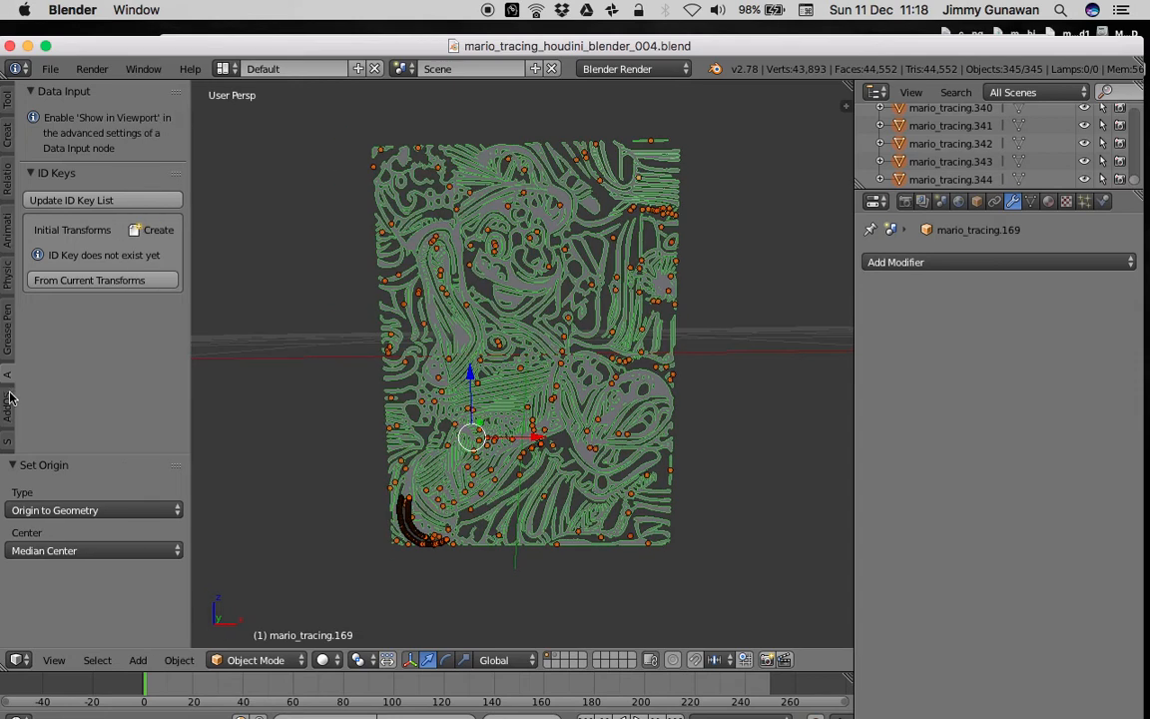
click(10, 398)
ctrl+scroll(3, 439, down, 1)
ctrl+scroll(5, 438, up, 3)
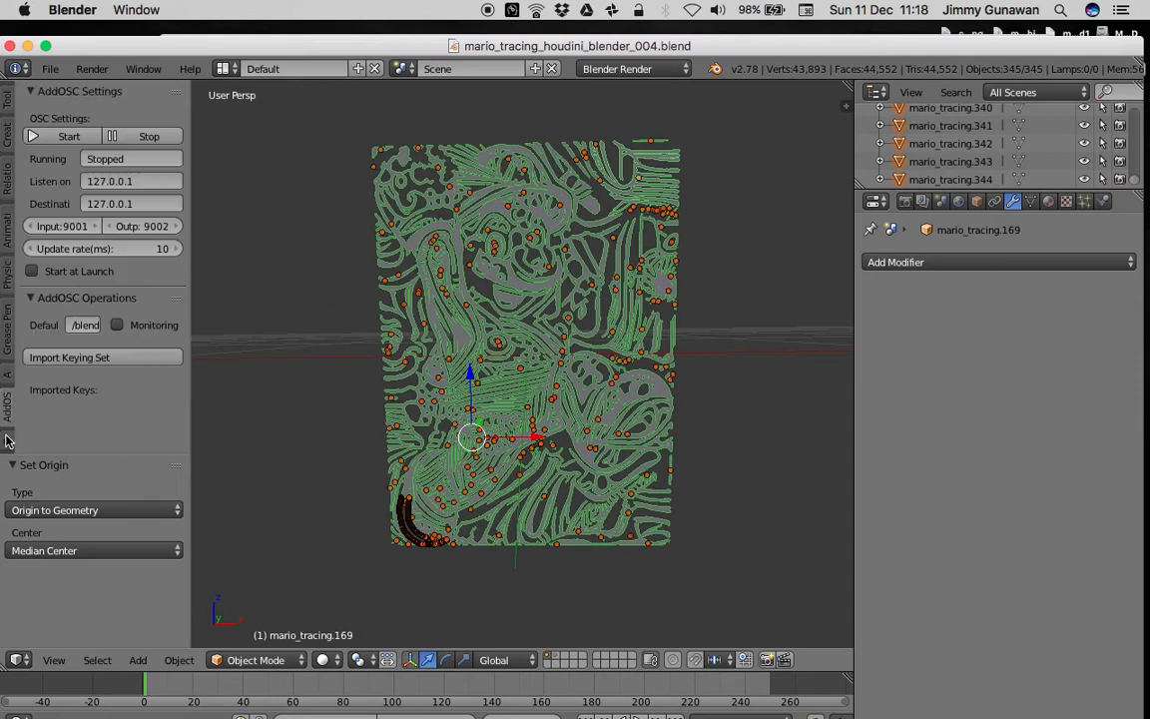
ctrl+scroll(8, 436, up, 2)
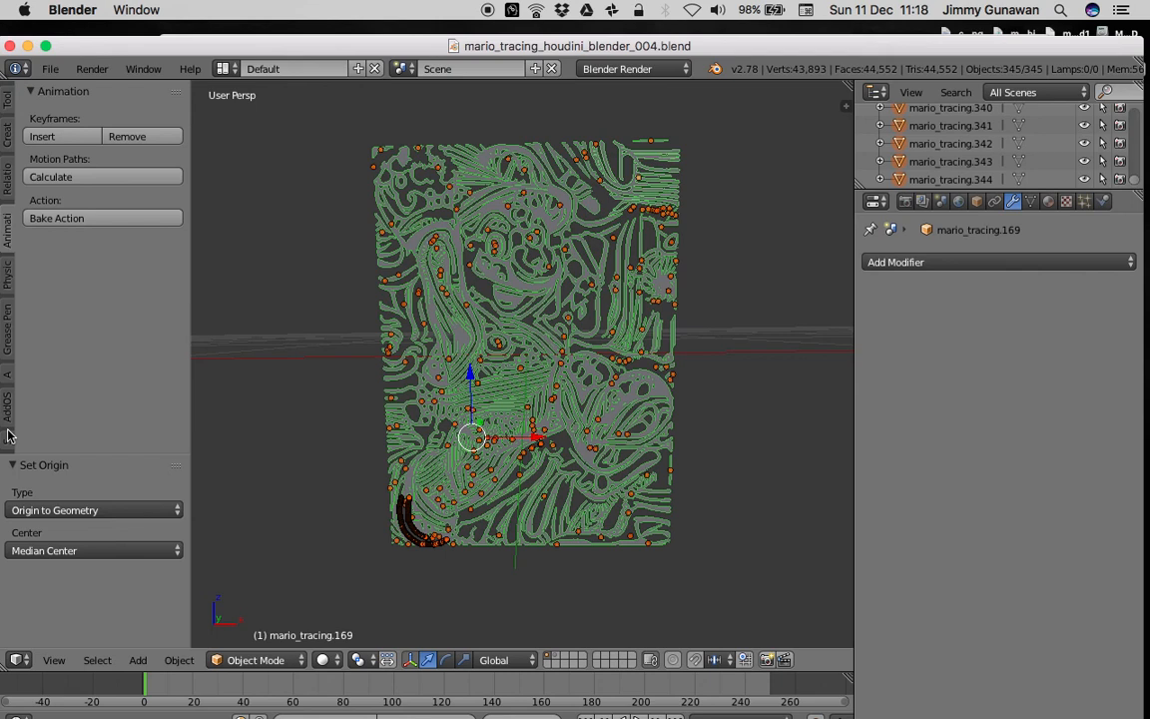
ctrl+scroll(8, 436, up, 1)
ctrl+scroll(6, 436, down, 5)
scroll(8, 437, down, 1)
scroll(126, 398, up, 2)
scroll(15, 432, up, 1)
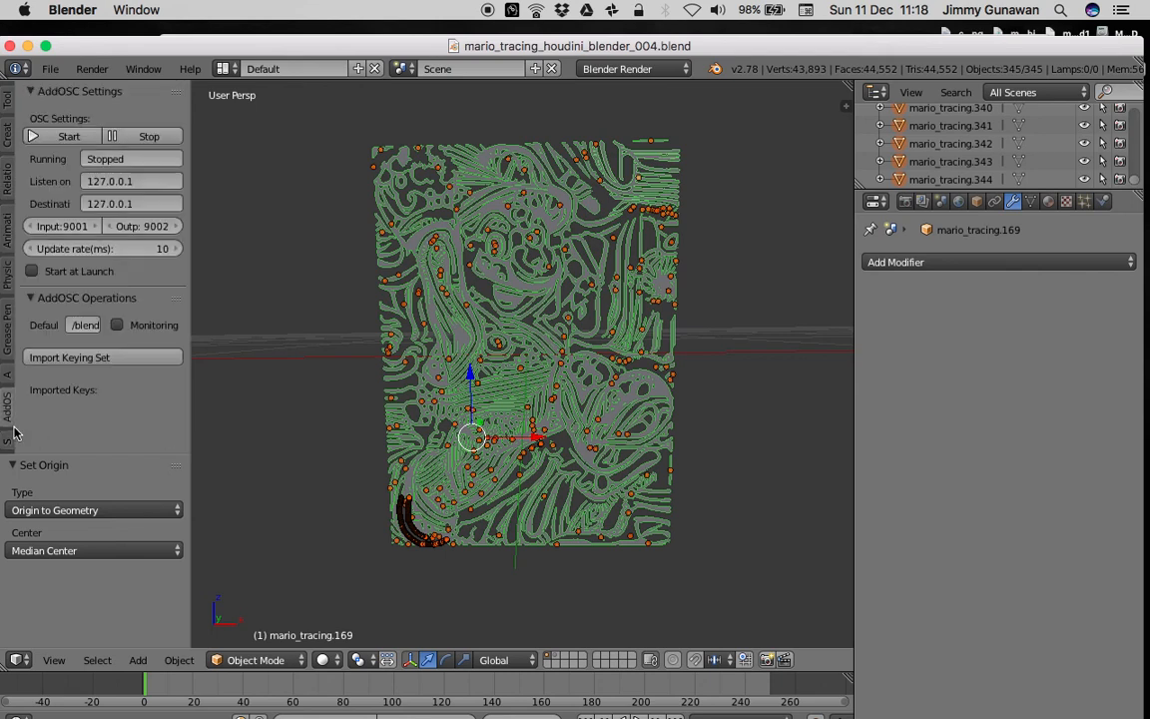
ctrl+scroll(15, 431, up, 1)
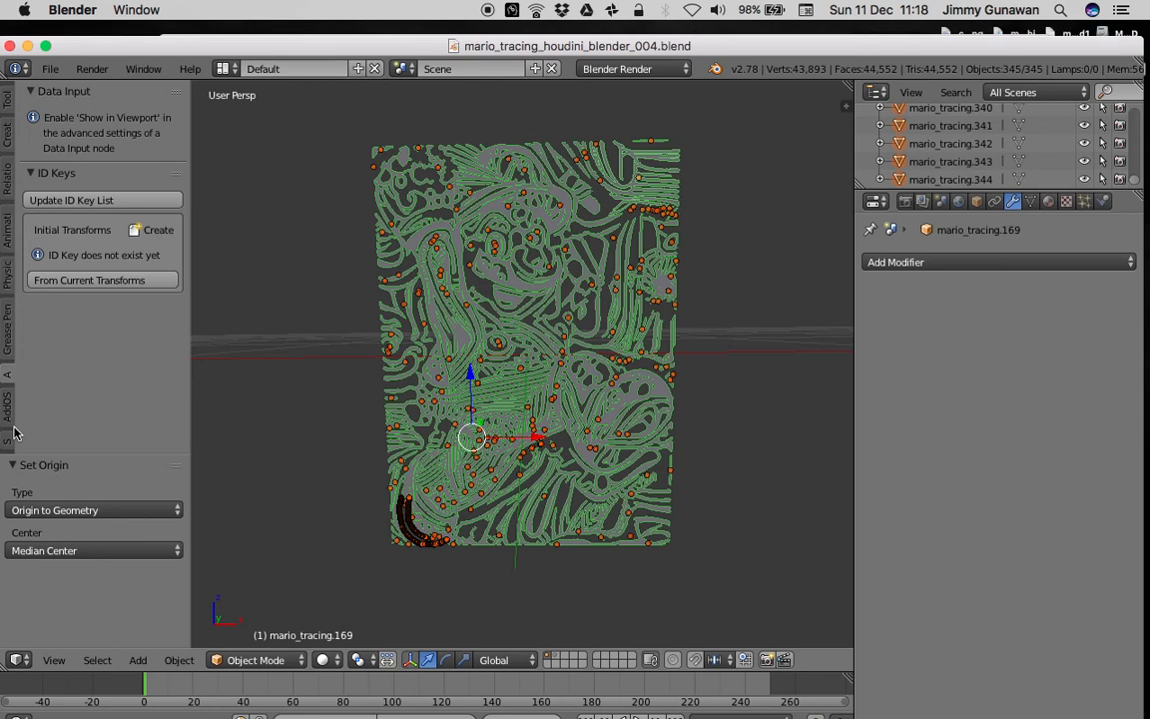
click(90, 281)
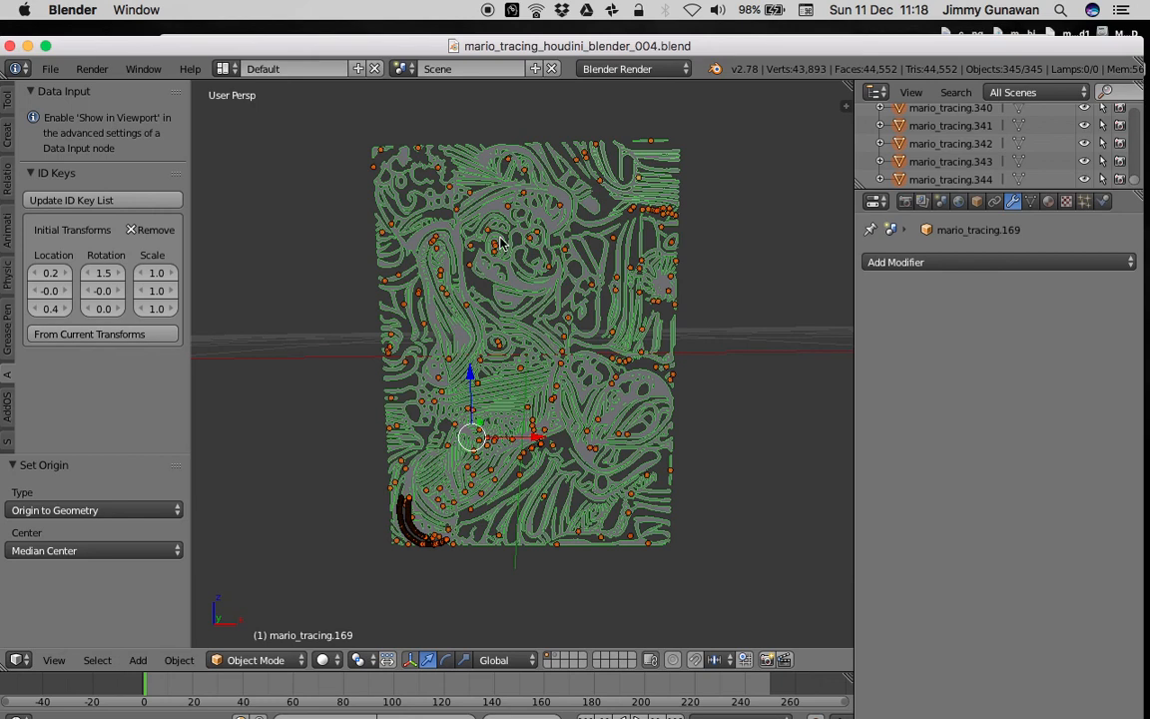
Add a new material to the active tracing piece and enable its Object Color option
middle_drag(585, 281, 555, 296)
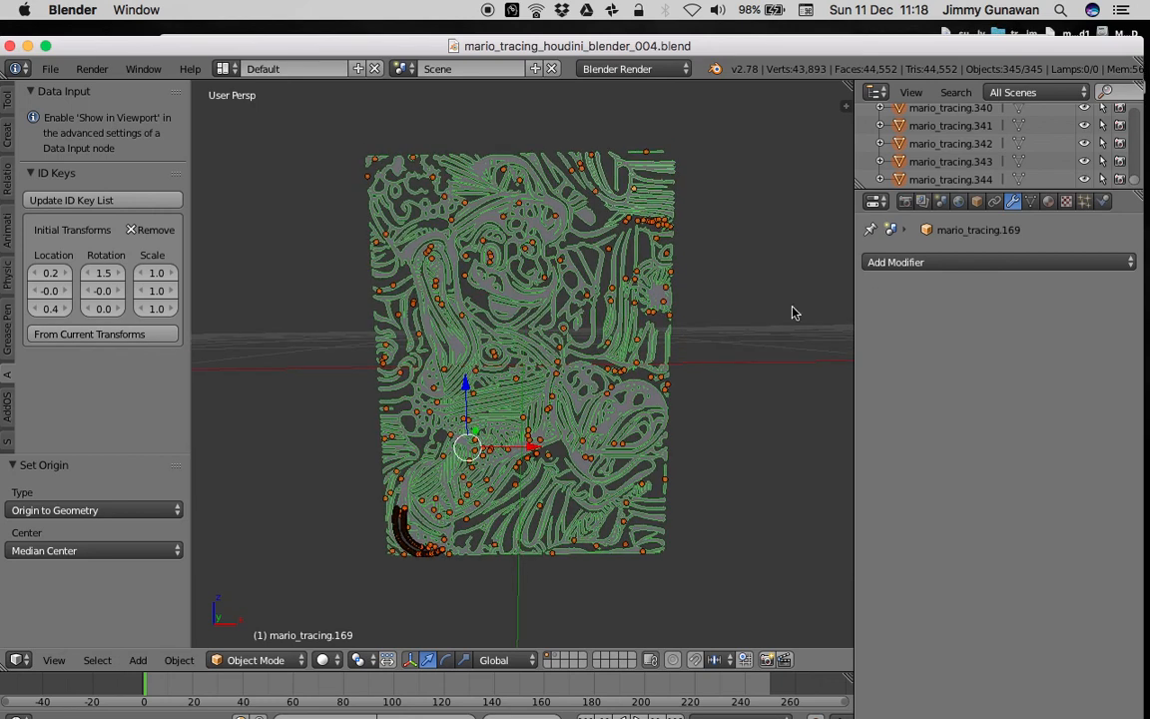
click(1052, 201)
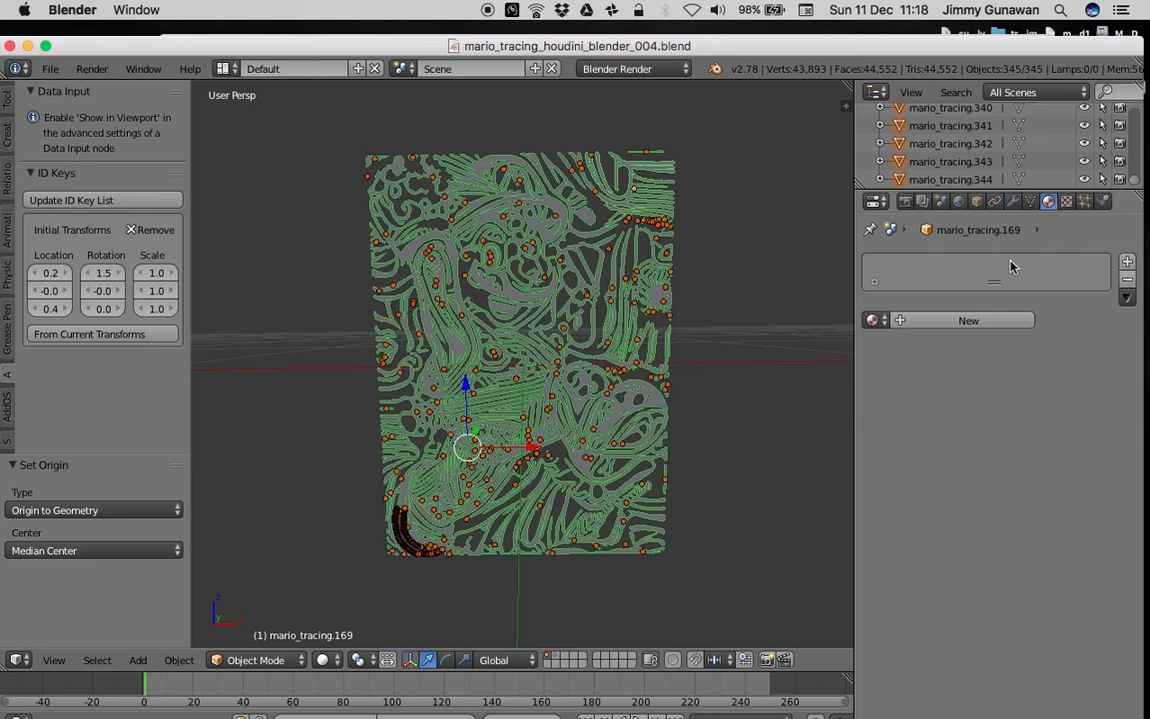
click(959, 321)
scroll(1102, 646, down, 8)
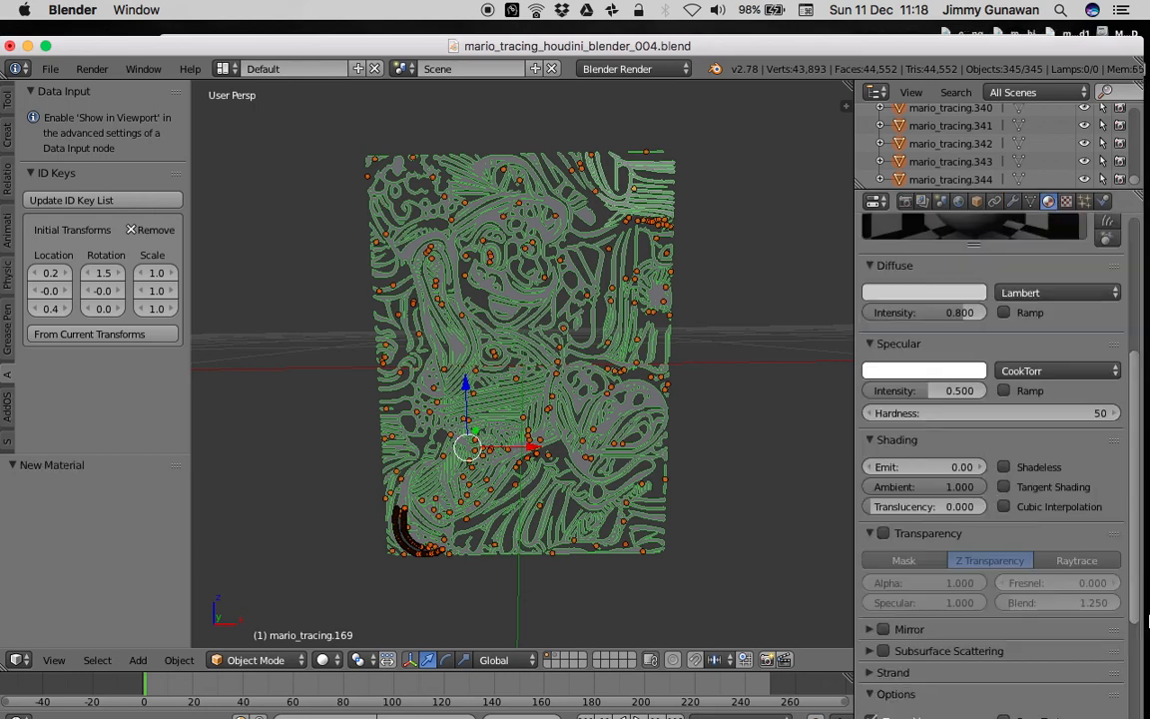
scroll(1102, 646, down, 3)
click(1004, 607)
middle_drag(539, 255, 571, 240)
middle_drag(579, 327, 589, 329)
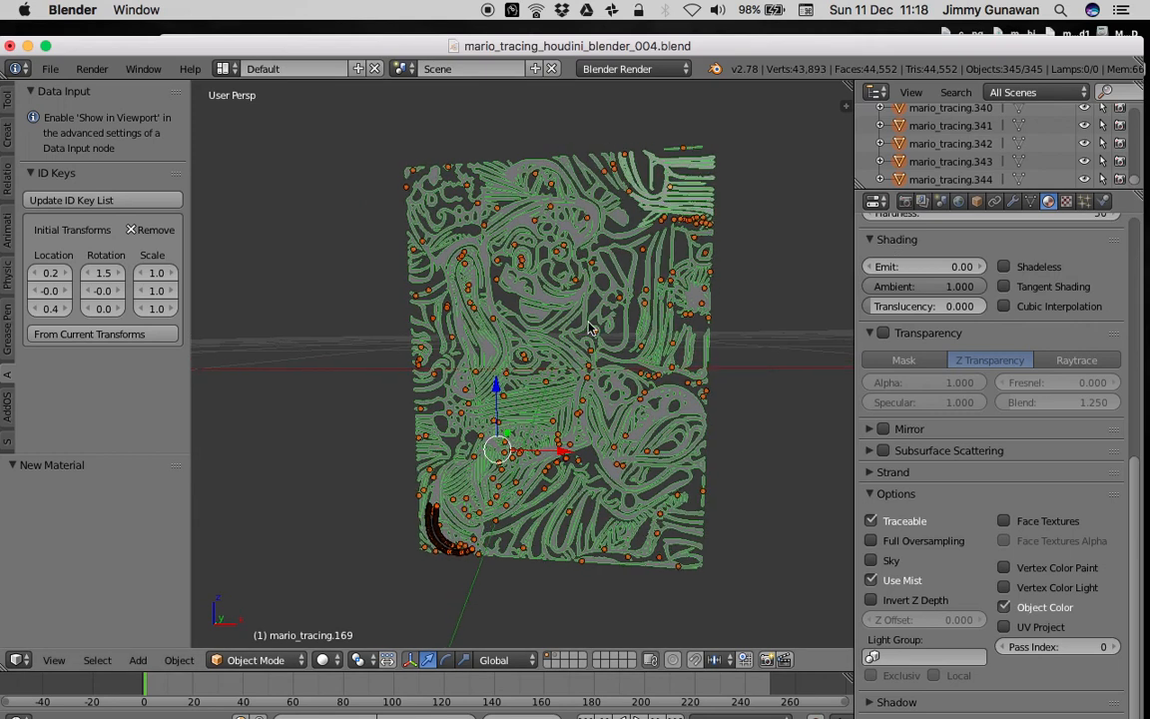
Link the active piece's material to all the other selected pieces and save over the current file
key(ctrl+l)
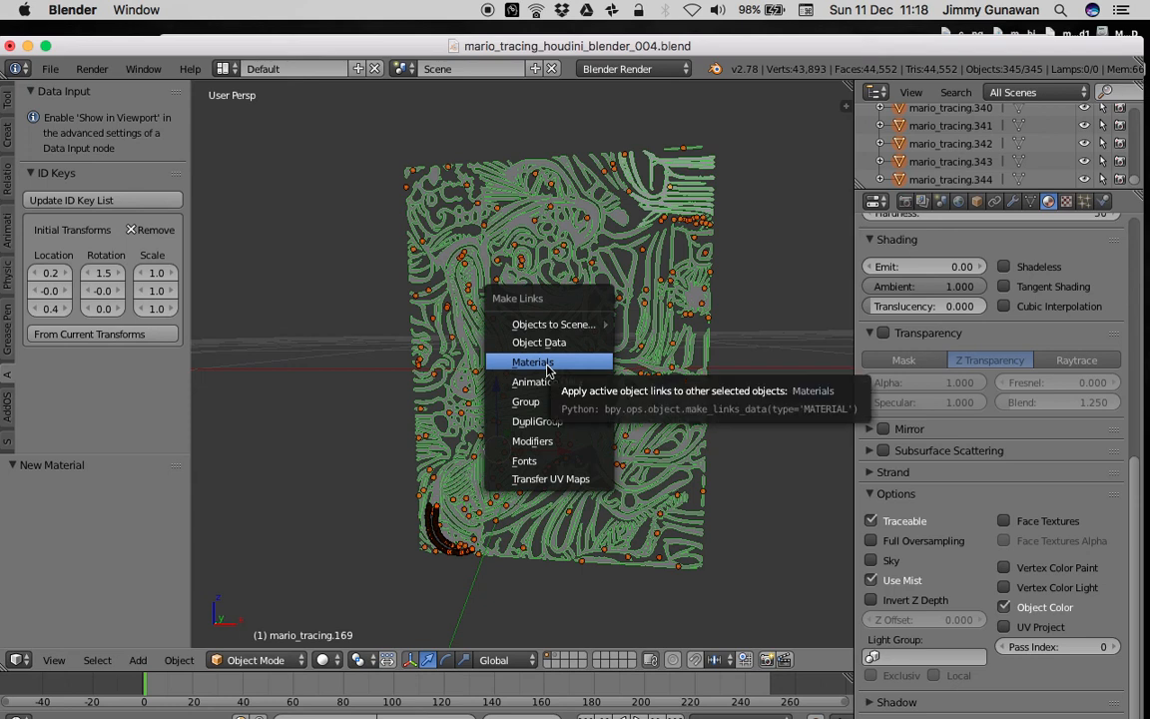
click(548, 366)
middle_drag(600, 368, 689, 366)
key(super+s)
click(689, 365)
scroll(751, 264, up, 1)
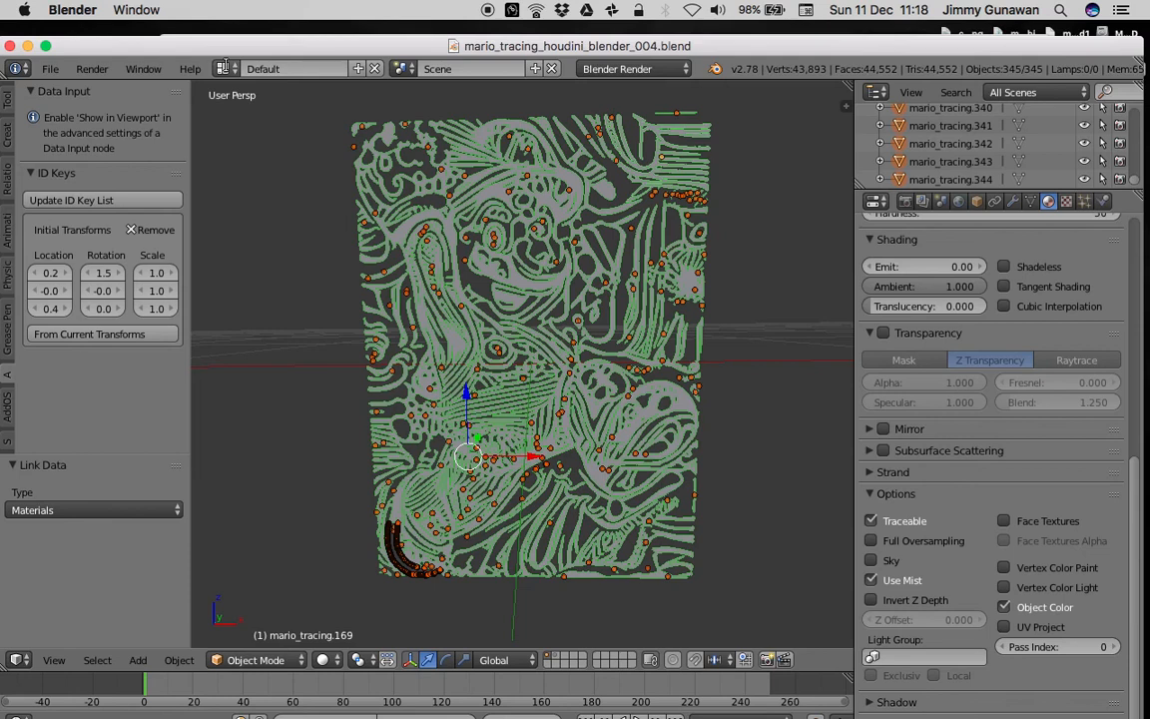
Switch to the Compositing layout in a full-screen window and create a new Animation Nodes tree in its node editor
click(255, 68)
click(261, 128)
click(47, 46)
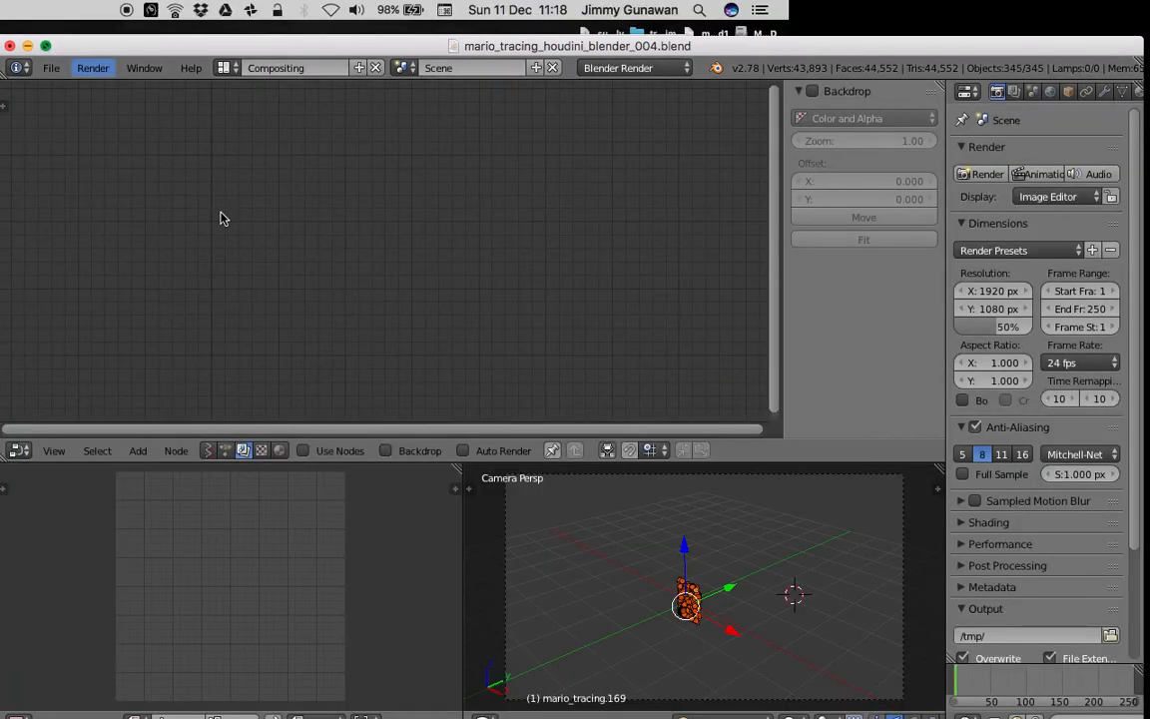
drag(337, 431, 342, 367)
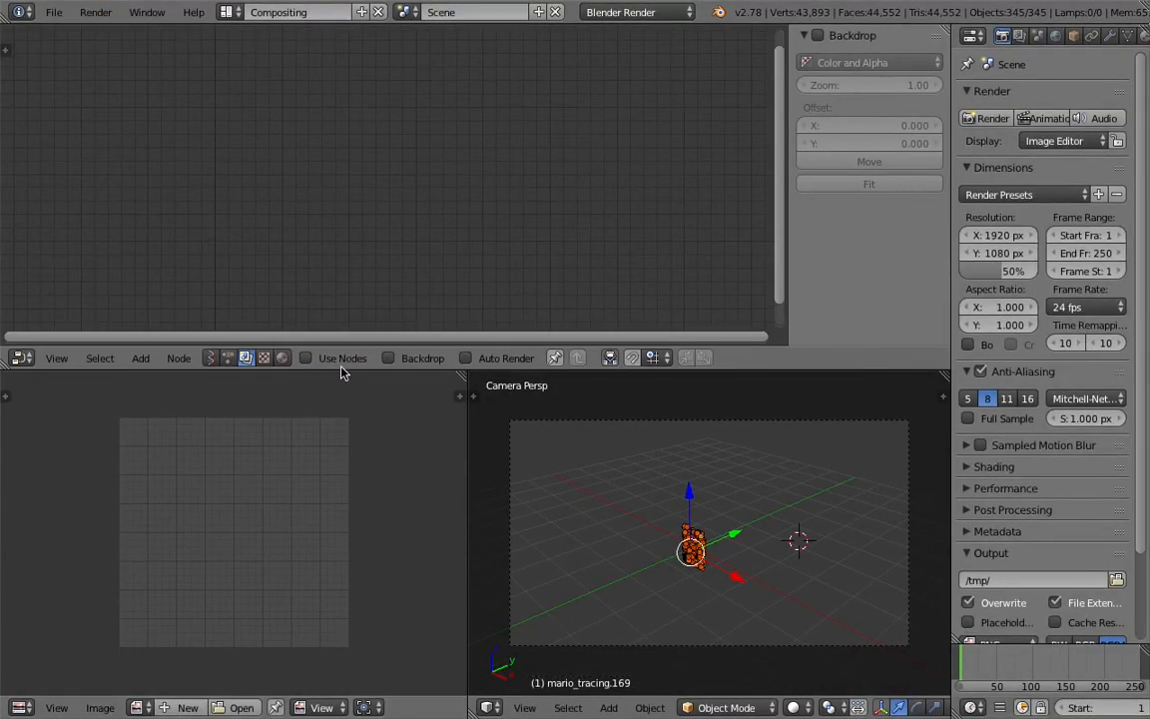
click(228, 358)
click(351, 361)
Deselect all pieces and select only the large figure outline in the 3D view
mouse_move(711, 547)
middle_down()
mouse_move(740, 542)
mouse_move(673, 585)
mouse_move(782, 480)
mouse_move(737, 504)
middle_up()
scroll(734, 536, up, 10)
key(a)
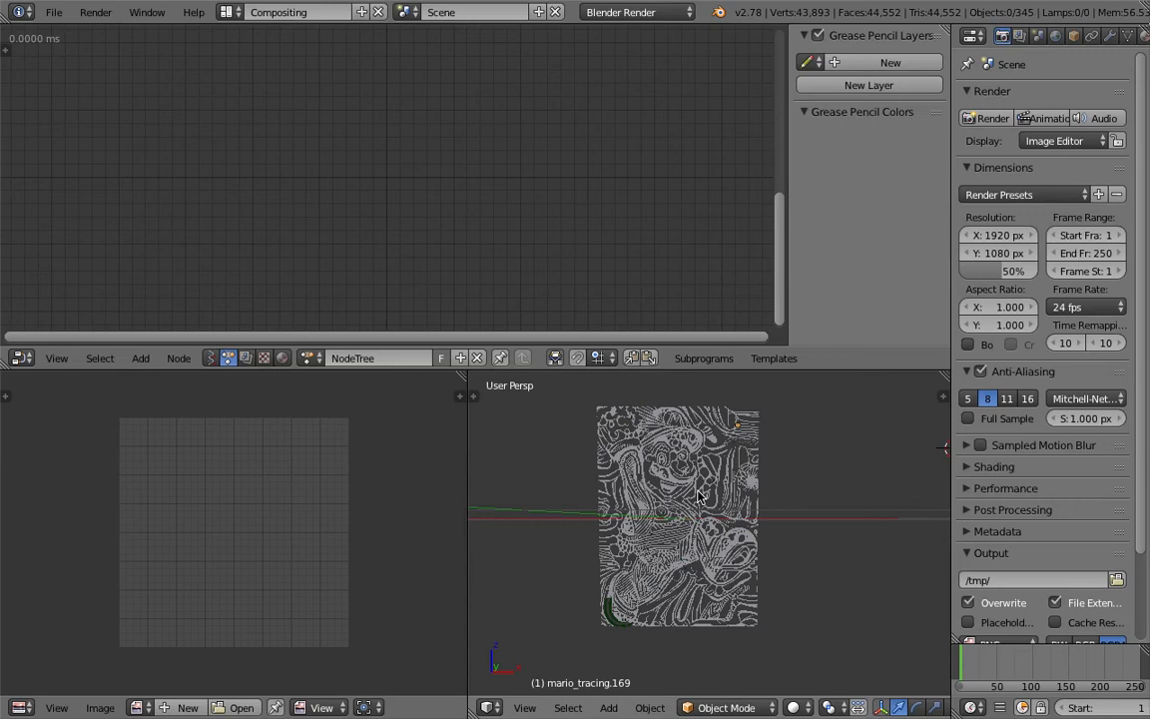
right_click(732, 501)
Add an Objects from Group node to the node tree and set its group to Group
key(shift+a)
click(205, 164)
key(shift+a)
click(239, 185)
text(objects)
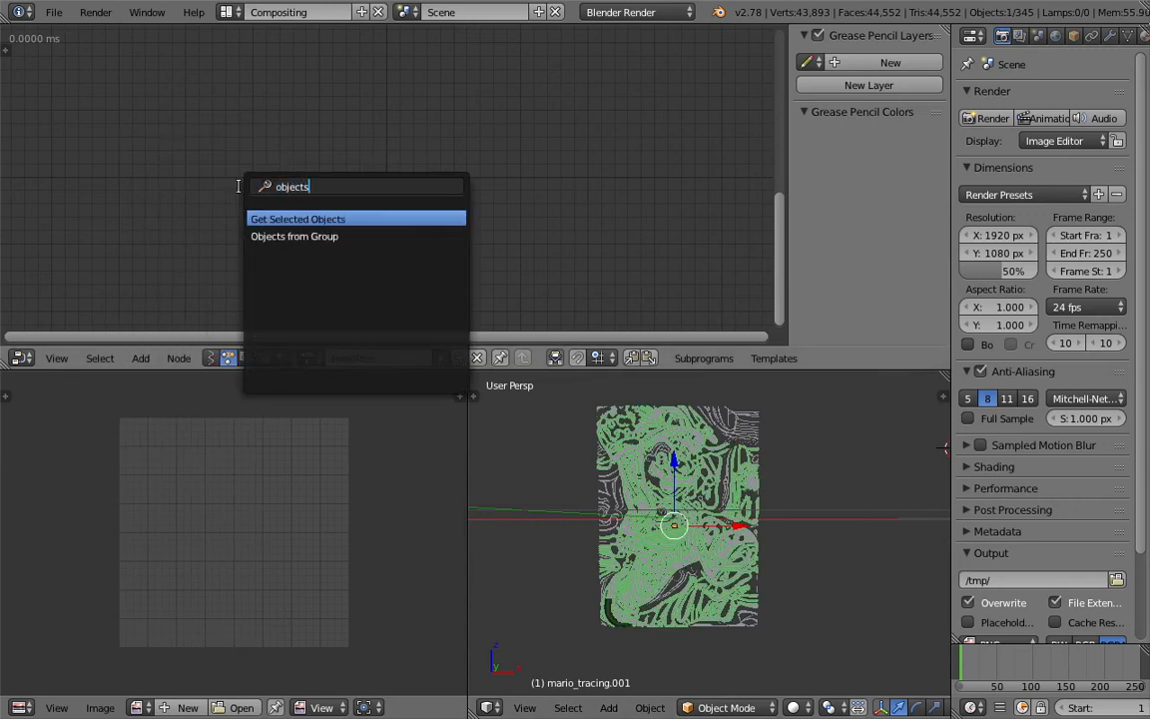
key(Down)
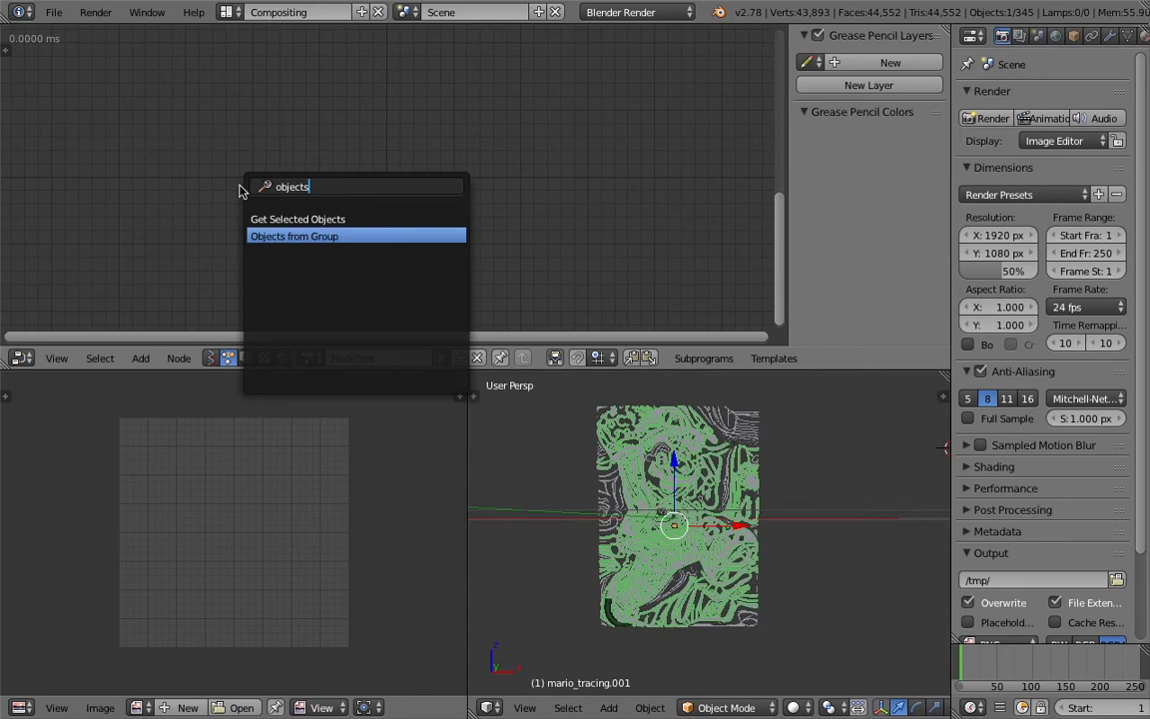
key(Return)
click(182, 142)
click(219, 185)
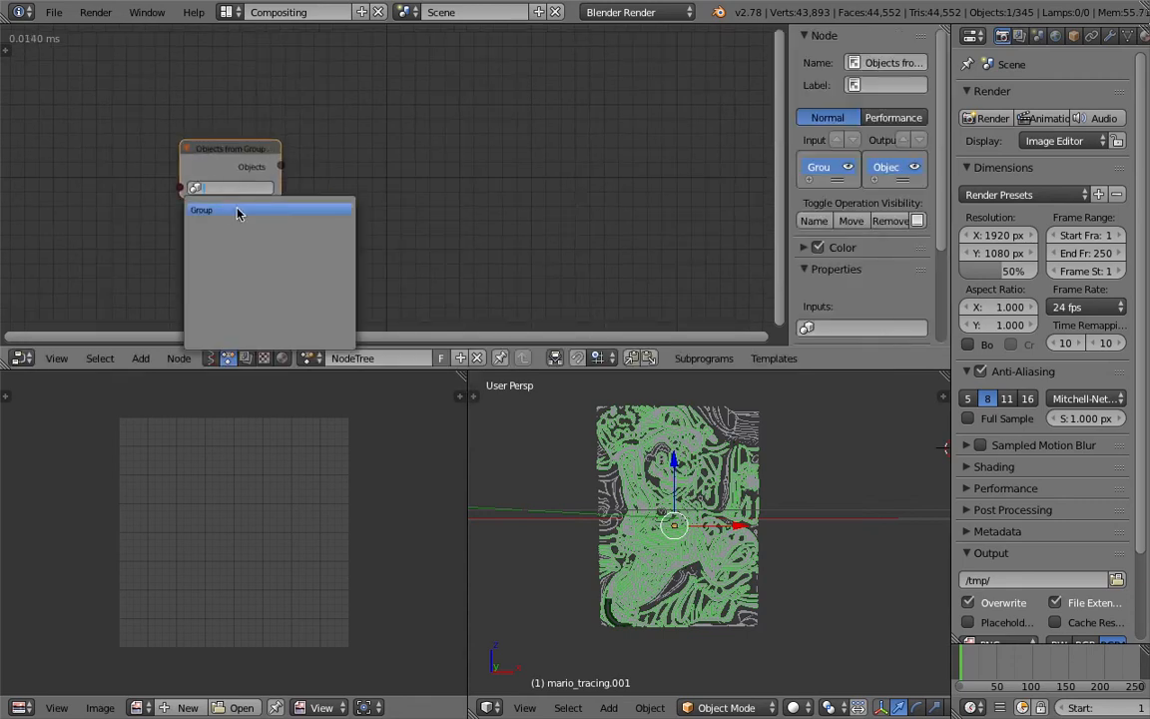
click(238, 210)
drag(260, 157, 223, 147)
Turn off the Always option in the node tree's auto execution settings
click(5, 48)
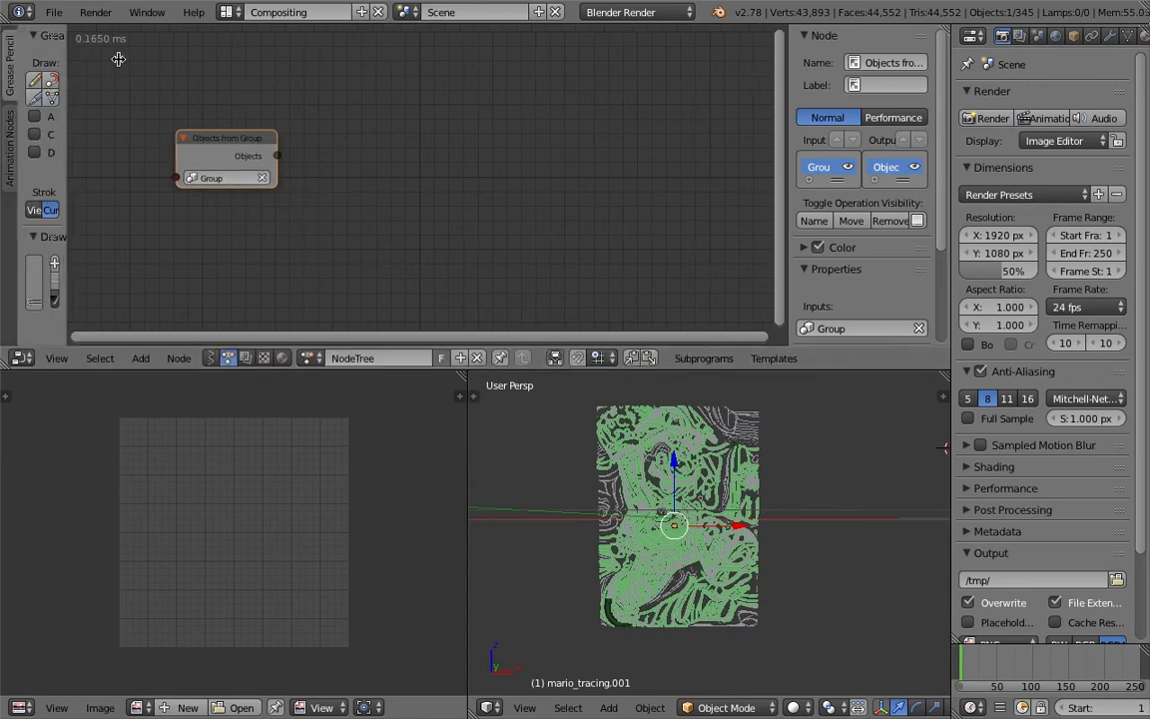
click(8, 122)
click(35, 62)
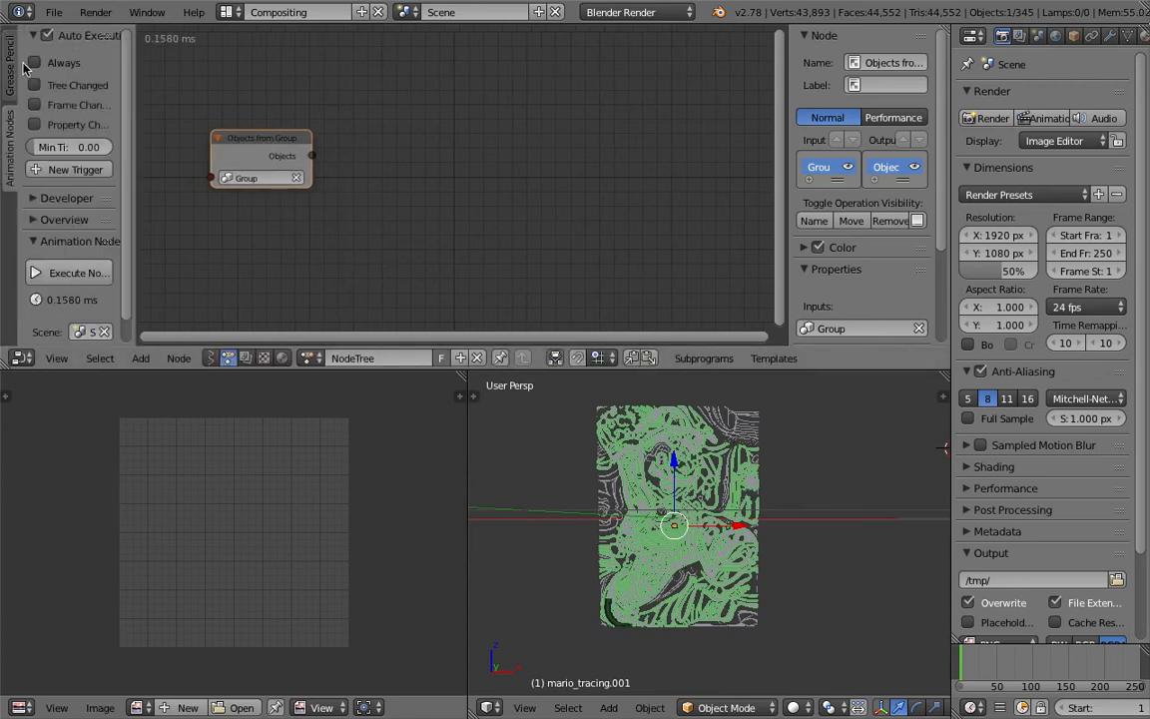
key(t)
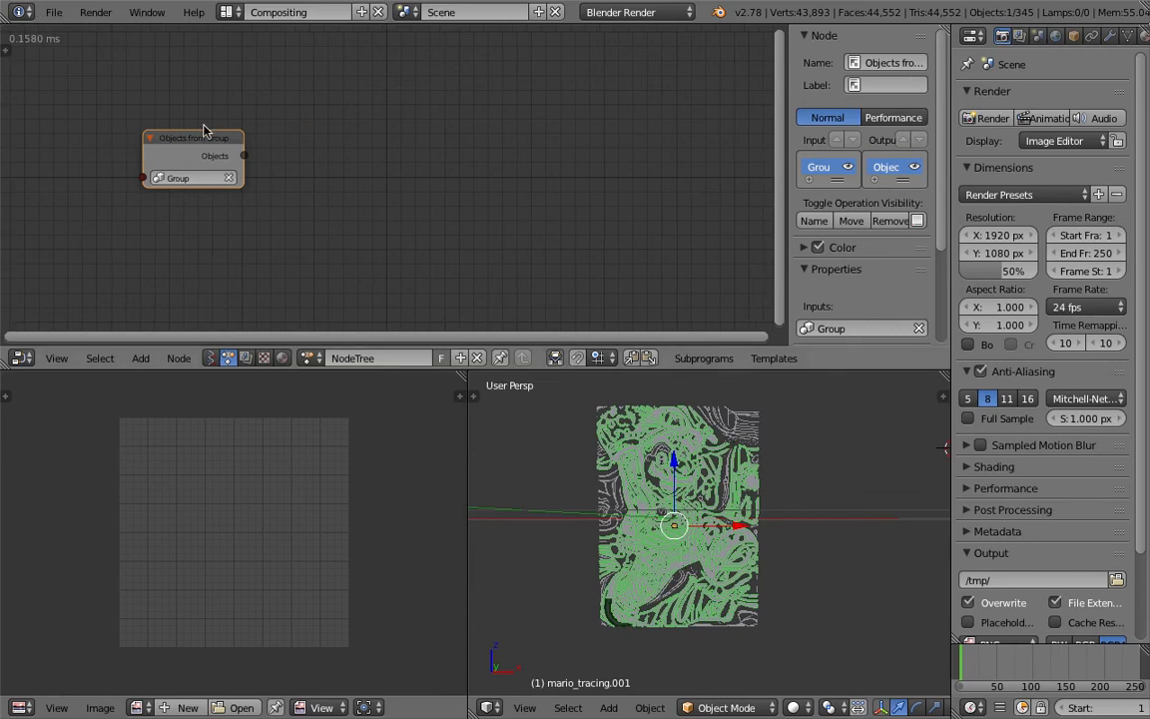
Create a loop subprogram from the Objects from Group output, iterating over its object list
key(w)
click(395, 138)
click(498, 127)
scroll(500, 123, down, 3)
middle_drag(508, 113, 255, 97)
Add an Object Attribute Output node and connect the loop's Object output to its Object input
key(ctrl+a)
text(objects)
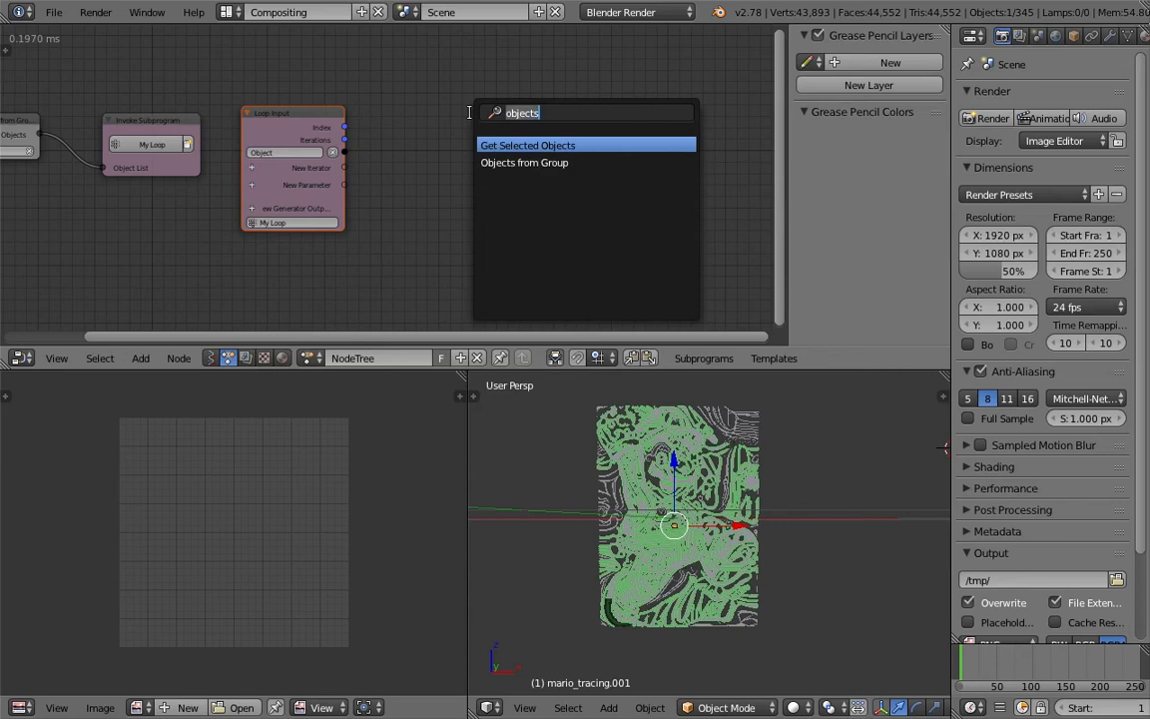
text(object at)
key(Down)
key(Return)
click(510, 123)
drag(343, 152, 512, 183)
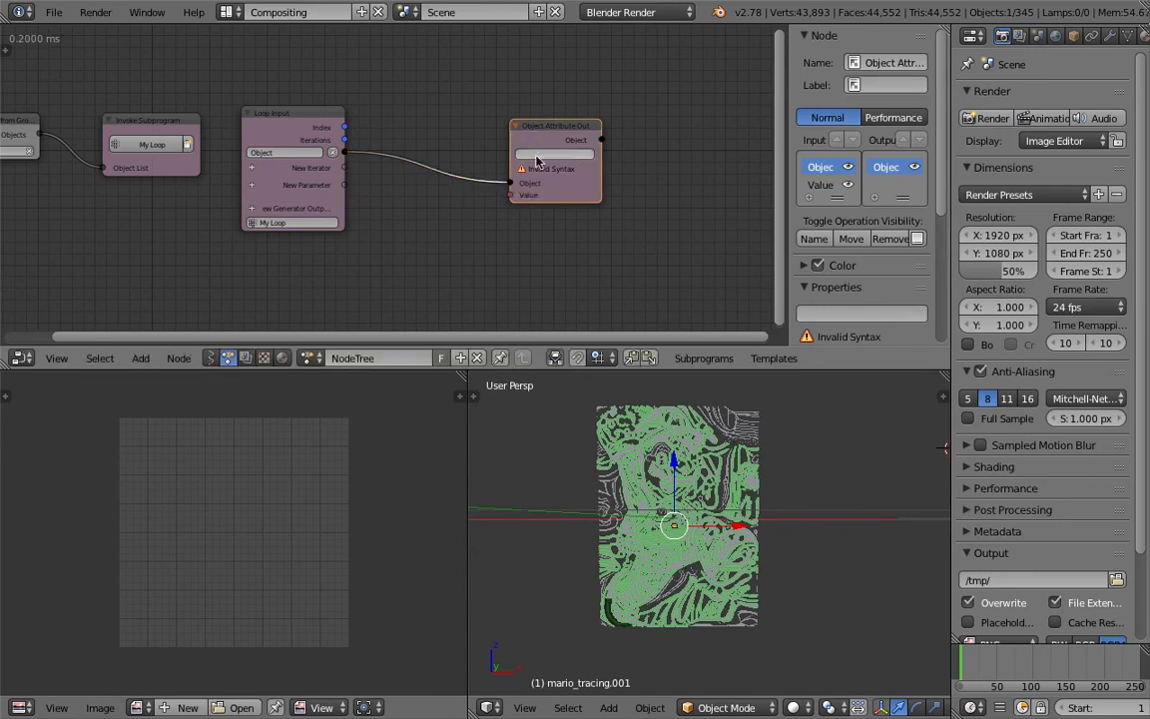
Set the Object Attribute Output node's attribute to color and move the node away from the Loop Input node
click(557, 151)
text(color)
key(Return)
scroll(580, 124, up, 4)
drag(613, 114, 641, 132)
middle_drag(465, 87, 447, 138)
key(ctrl+a)
text(comb)
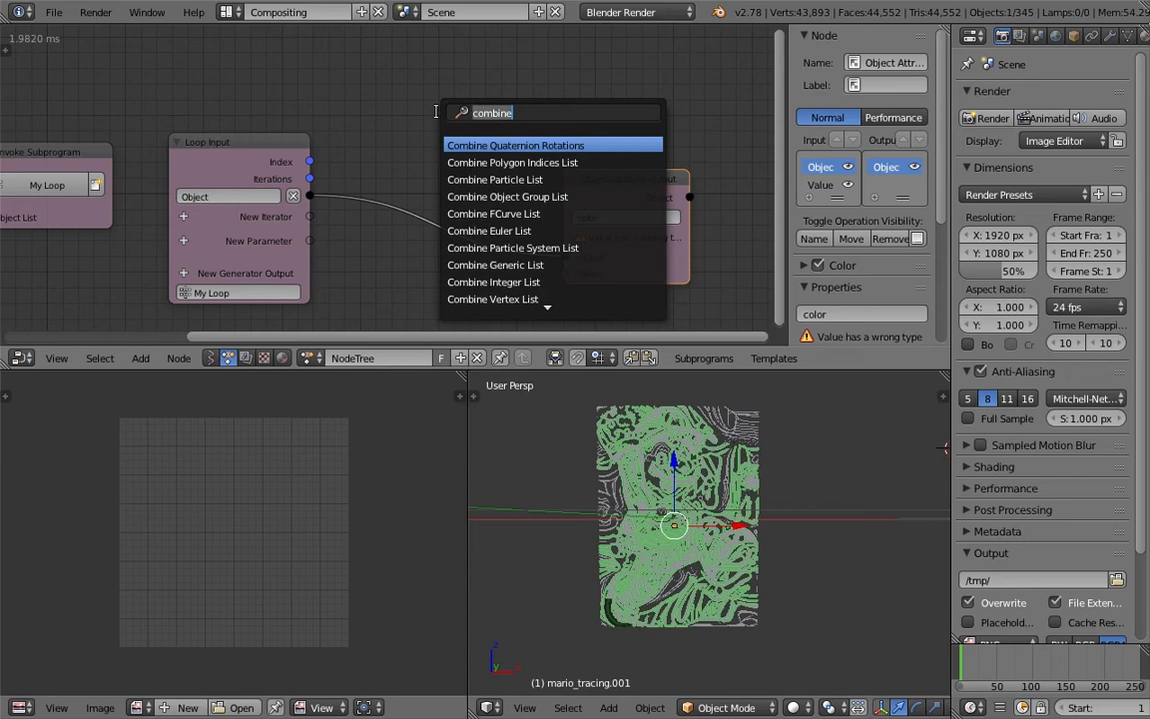
text(combineco)
key(Return)
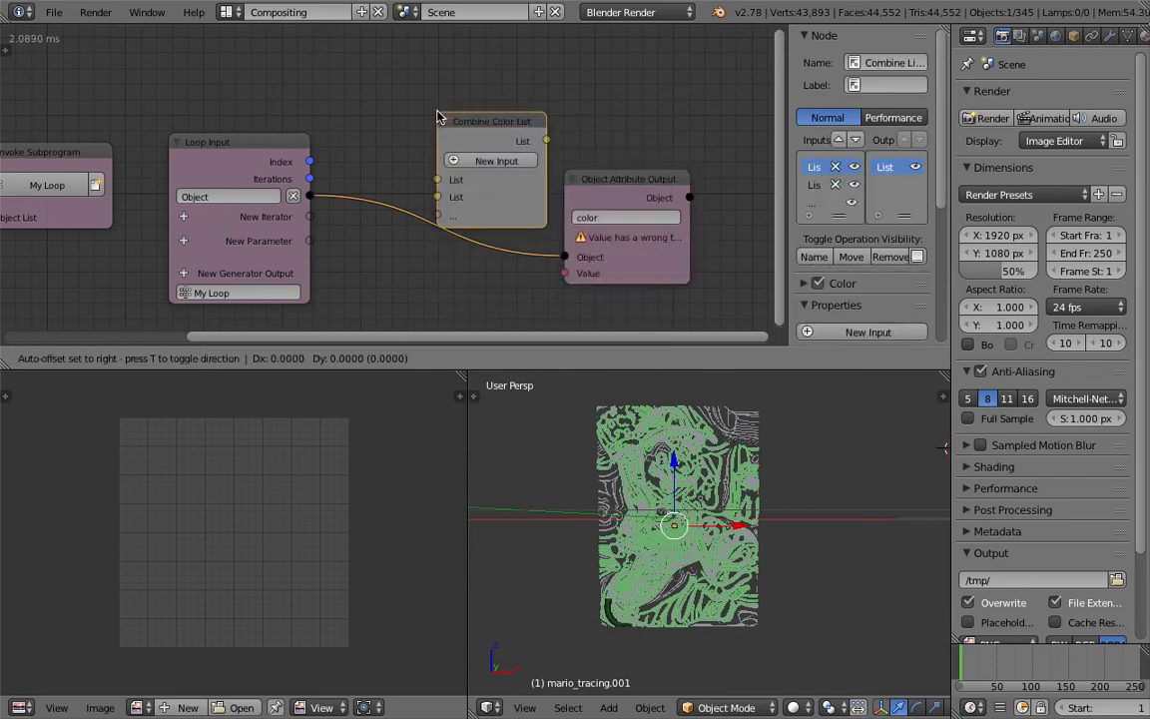
click(439, 117)
key(x)
Add a Combine Color node between the Loop Input and Object Attribute Output nodes
key(shift+a)
click(440, 118)
text(combine co)
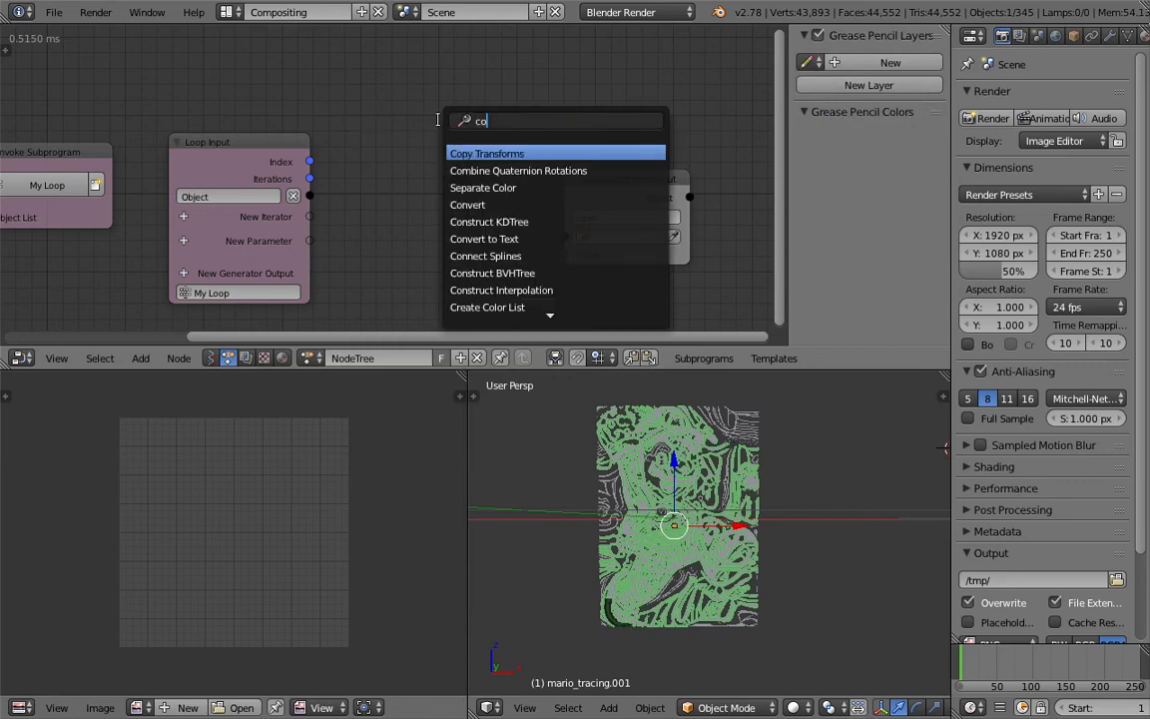
key(Down)
key(Return)
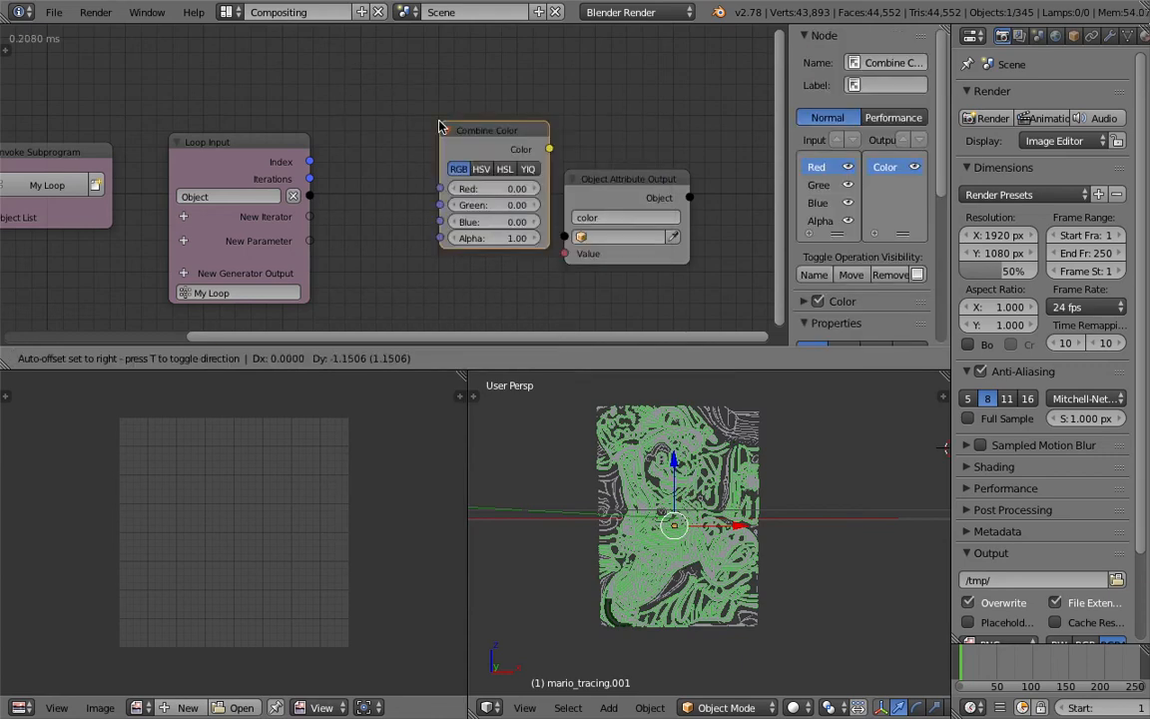
click(408, 84)
Reconnect the loop's Object output to the Object Attribute Output node and save over the current file
drag(311, 195, 565, 237)
drag(409, 92, 418, 65)
key(ctrl+s)
click(457, 74)
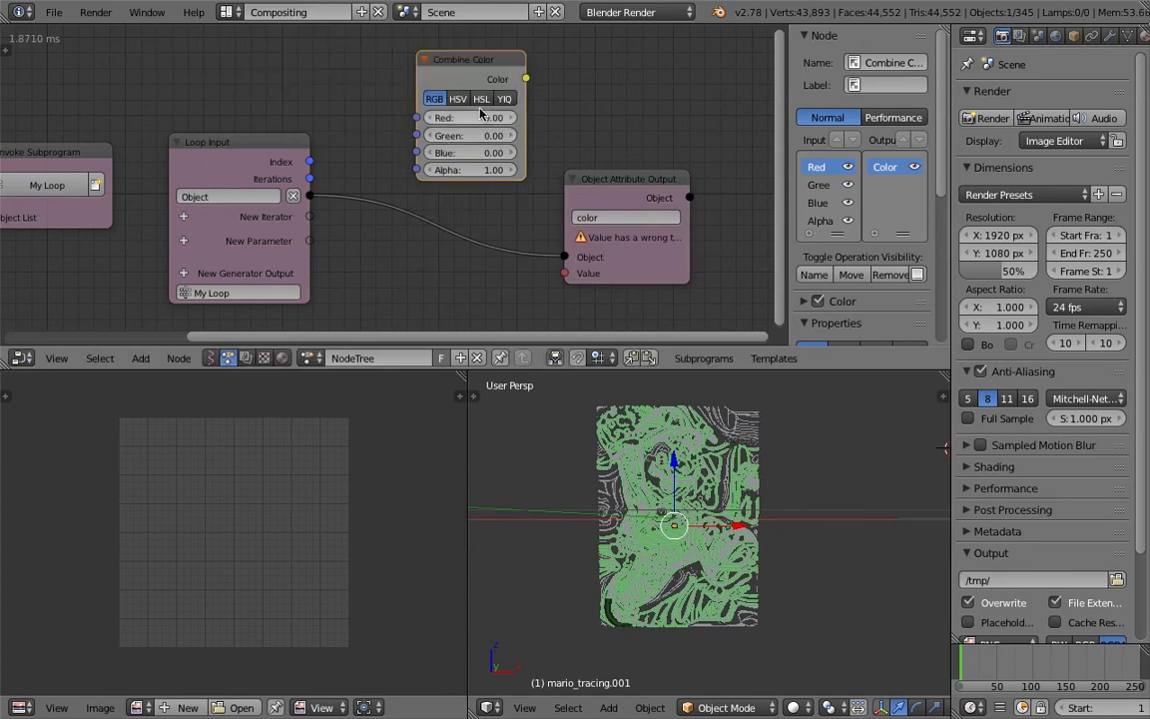
Switch the Combine Color node to HSV and connect its Color output to the Object Attribute Output node's Value input, spacing the nodes apart
click(457, 99)
drag(527, 78, 566, 273)
drag(621, 191, 671, 190)
middle_drag(590, 182, 519, 191)
drag(787, 172, 923, 168)
middle_drag(678, 183, 678, 200)
drag(678, 204, 830, 221)
drag(490, 98, 667, 105)
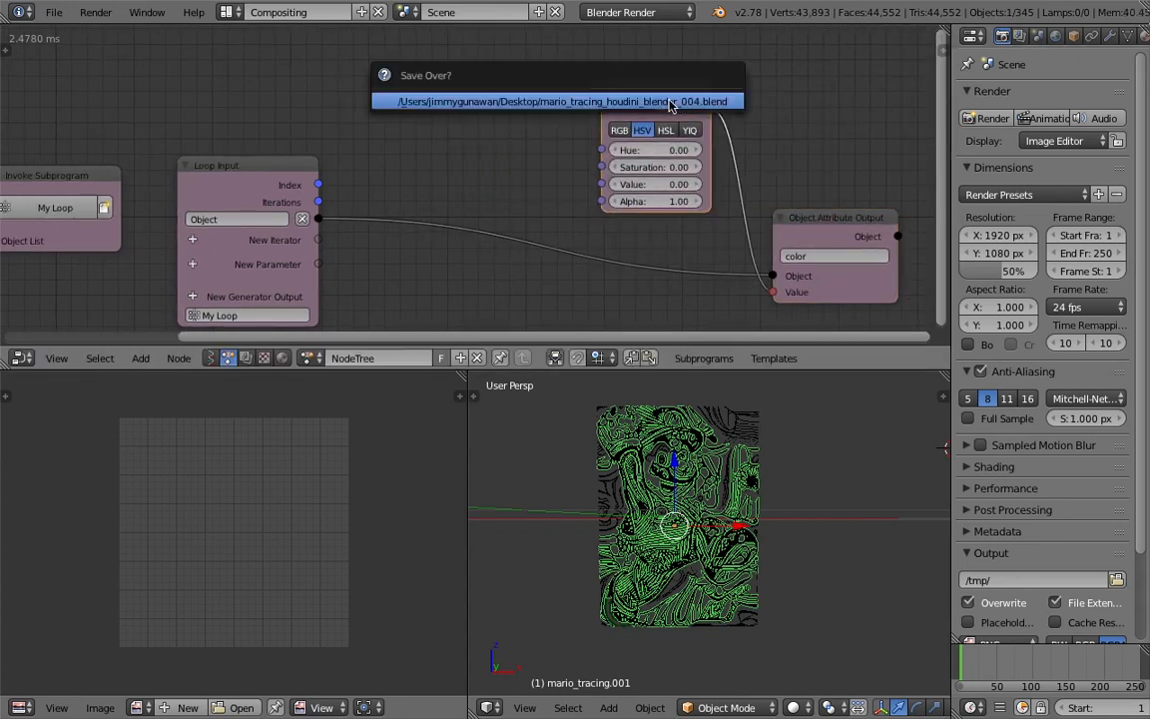
Set the Combine Color node's mode to RGB and save over the current file
scroll(623, 178, up, 2)
middle_drag(670, 162, 654, 182)
click(629, 144)
middle_drag(363, 86, 362, 128)
key(ctrl+s)
click(368, 131)
Add a Random Number node between the Loop Input and Combine Color nodes and save over the current file
key(ctrl+a)
text(numb)
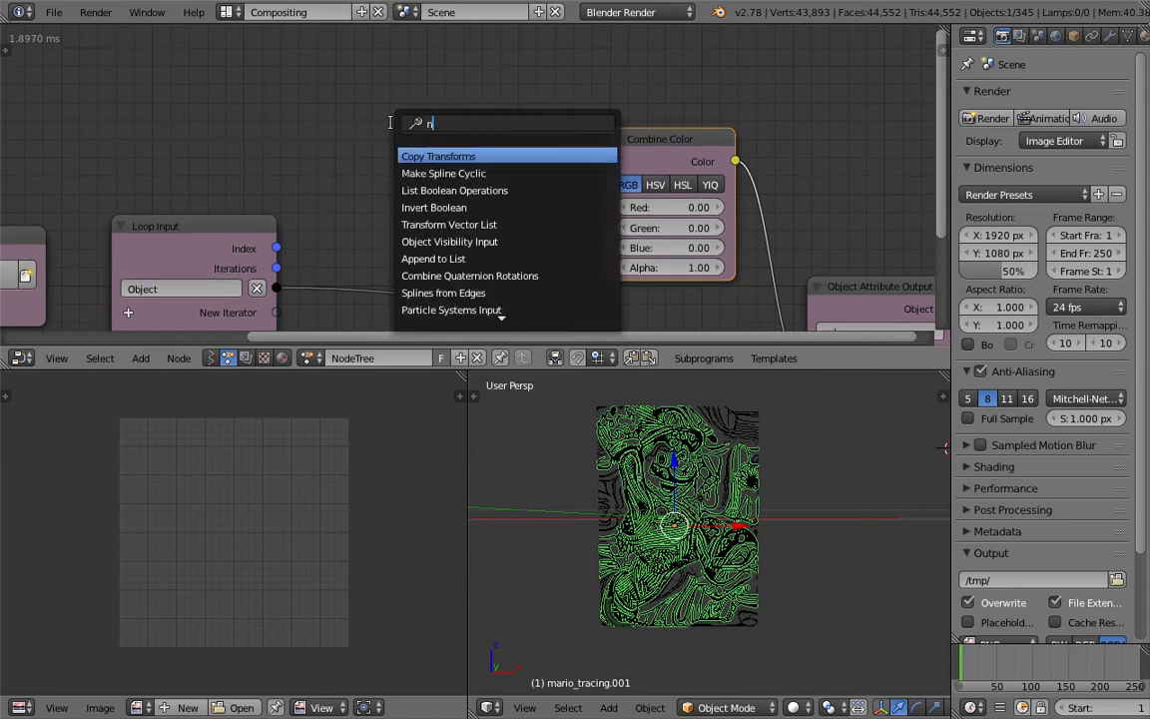
key(BackSpace)
key(BackSpace)
key(BackSpace)
key(BackSpace)
text(random n)
key(Return)
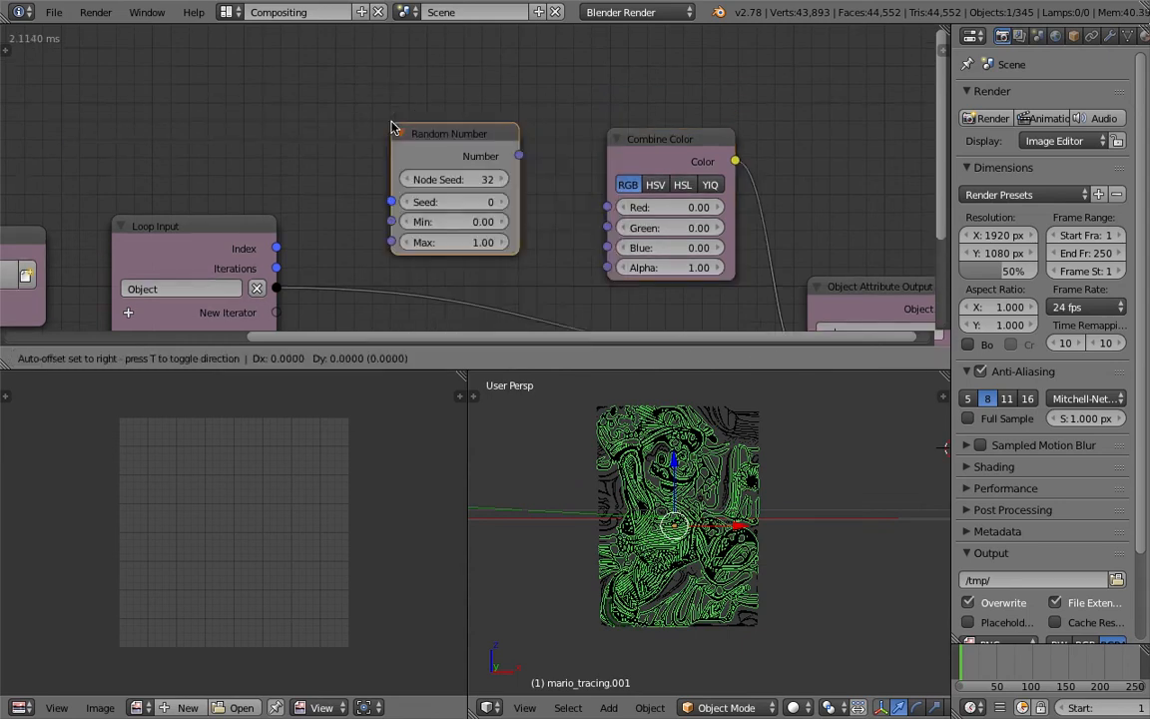
click(334, 57)
key(ctrl+s)
click(303, 50)
Duplicate the Random Number node twice to make a row of three above Combine Color and save the file
middle_drag(401, 93, 321, 160)
drag(309, 128, 251, 71)
key(shift+d)
click(401, 71)
key(shift+d)
click(565, 82)
key(ctrl+s)
click(564, 84)
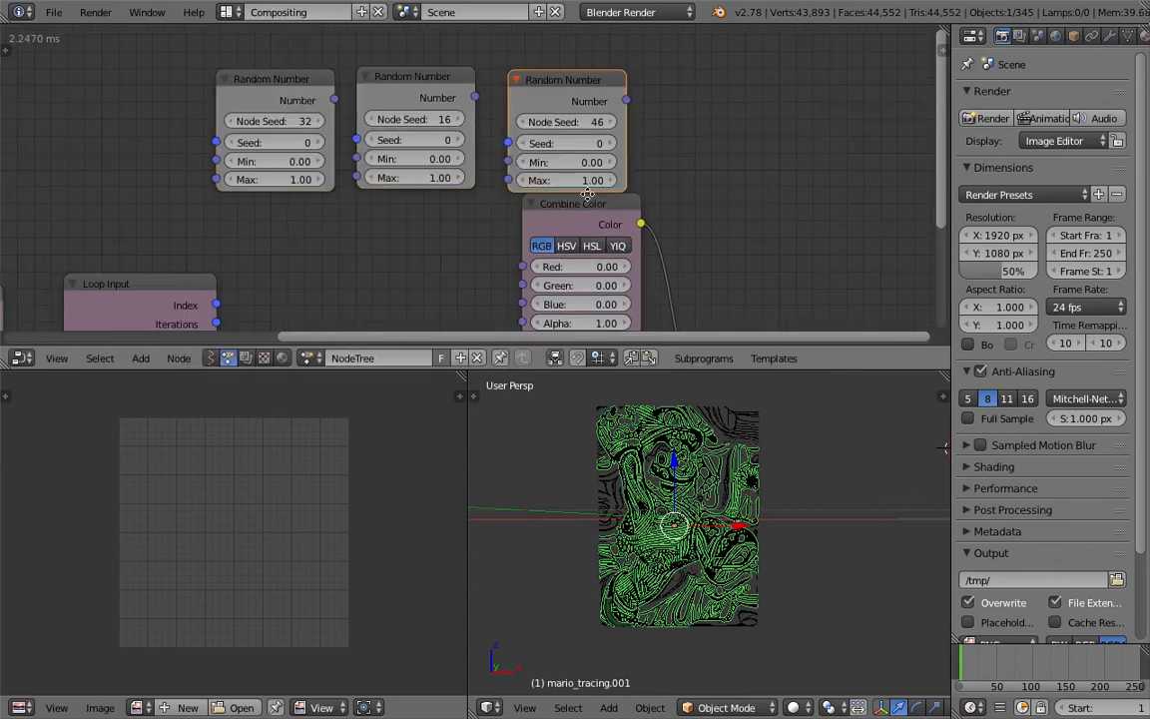
Connect the loop's Index to the Seed of all three Random Number nodes and their Number outputs to Red, Green and Blue
scroll(390, 195, down, 2)
drag(315, 235, 550, 107)
key(g)
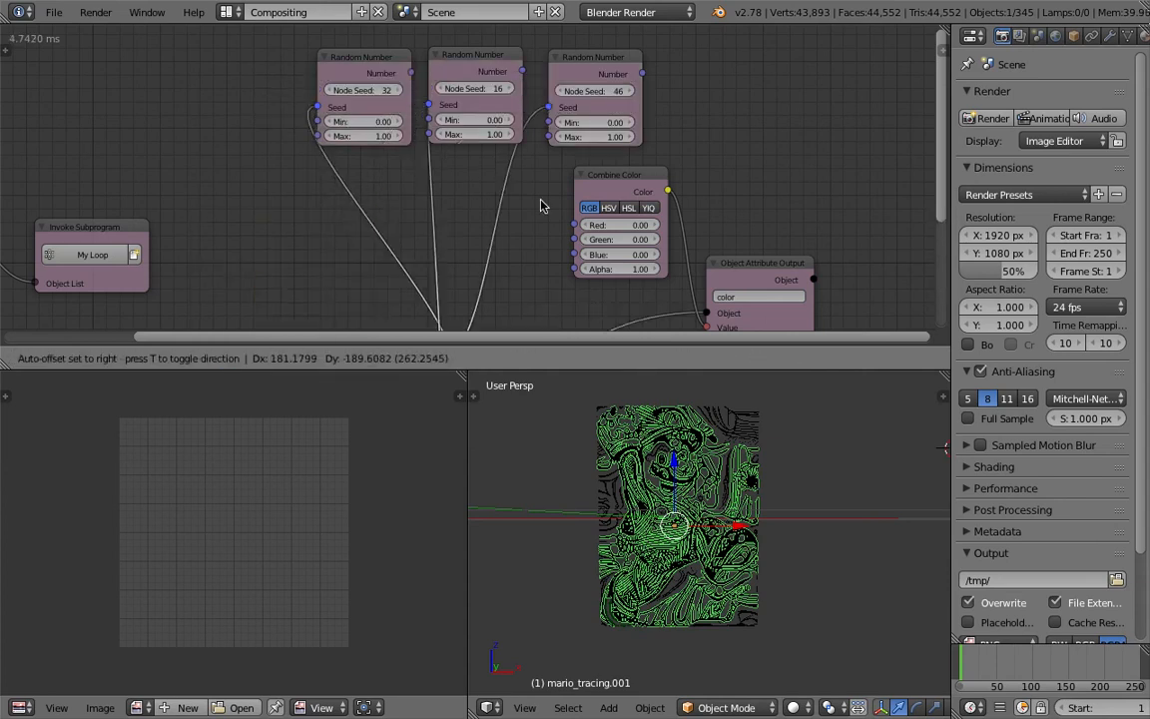
click(362, 86)
drag(412, 73, 580, 240)
drag(642, 75, 583, 256)
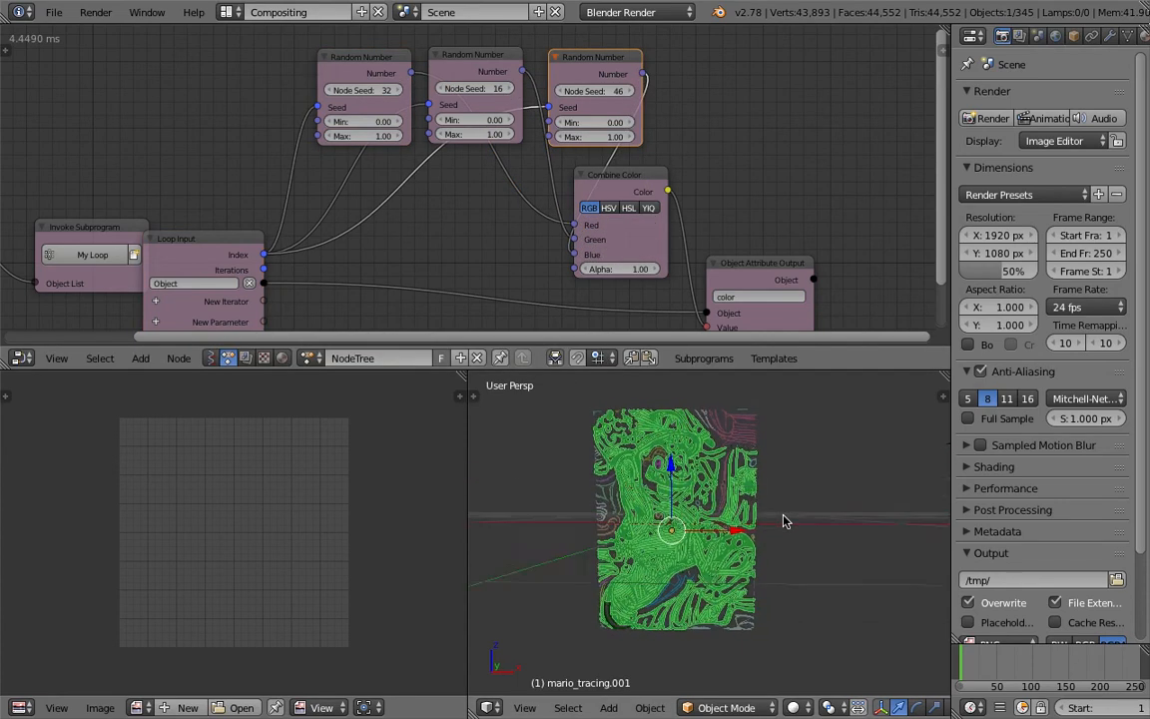
Deselect the tracing pieces and make the 3D viewport taller to examine the random colors
scroll(785, 520, up, 3)
scroll(785, 519, down, 3)
middle_drag(783, 519, 786, 516)
scroll(778, 511, up, 3)
scroll(778, 511, down, 3)
scroll(786, 516, up, 2)
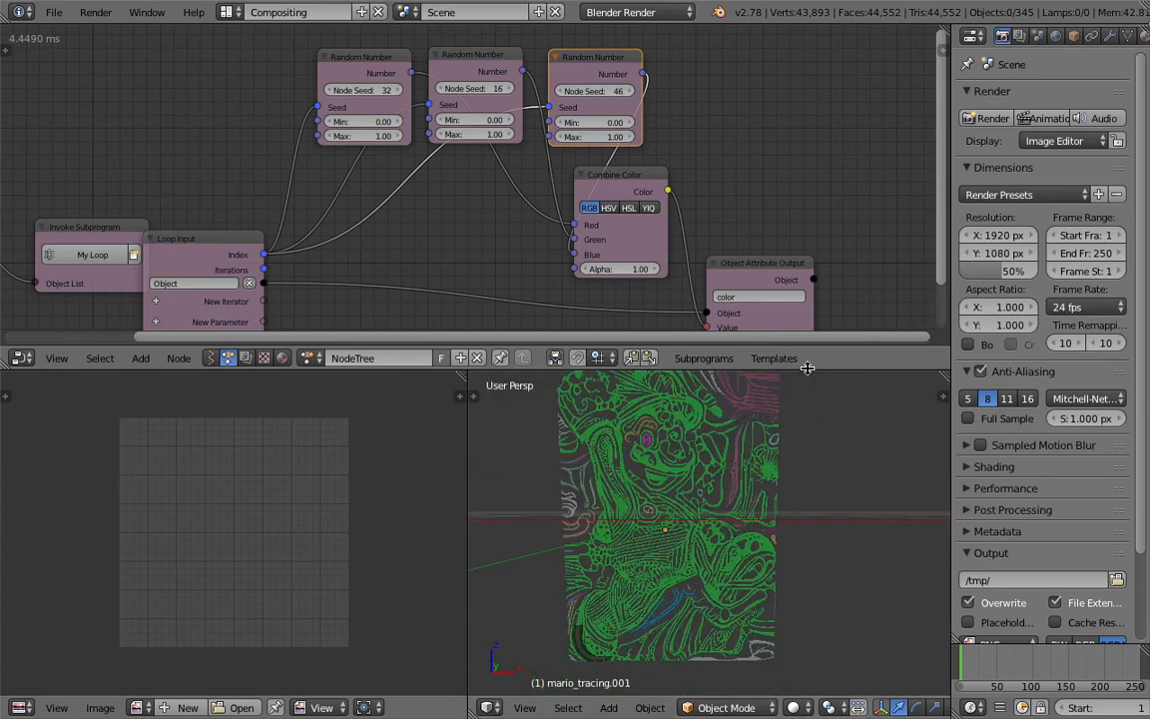
drag(808, 368, 812, 247)
scroll(504, 140, down, 1)
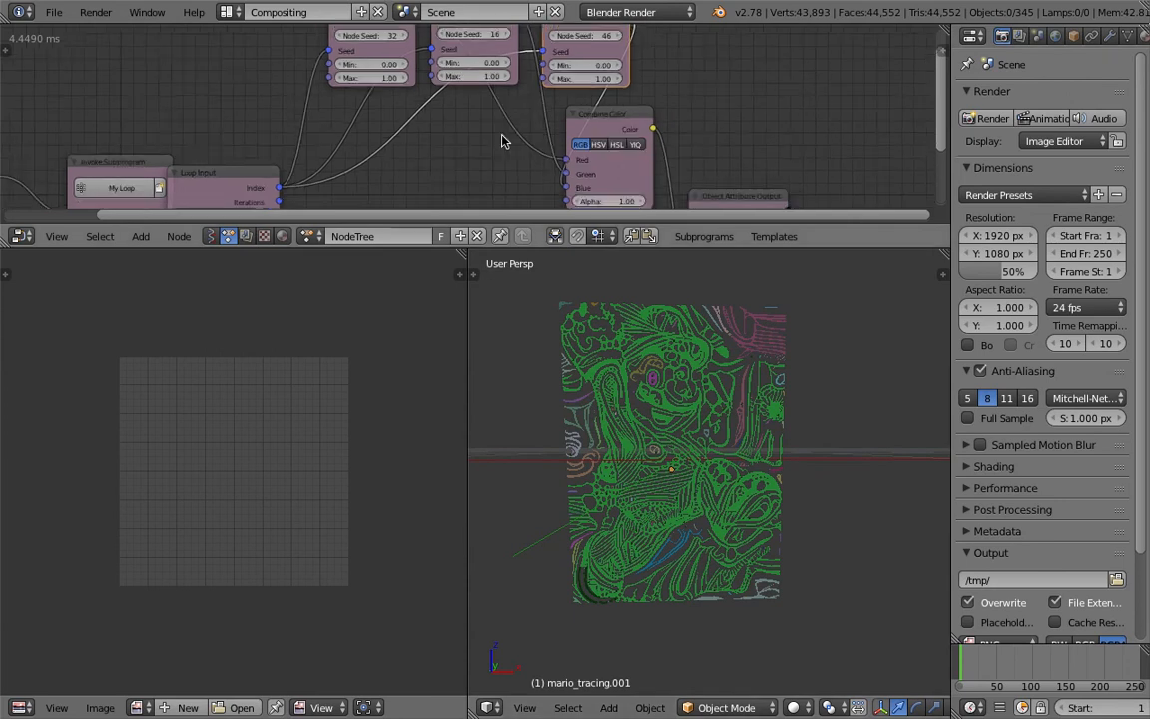
Move the Invoke Subprogram and Objects from Group nodes away from the Loop Input node and save over the current file
middle_drag(530, 149, 563, 172)
middle_drag(455, 119, 475, 141)
key(ctrl+s)
click(476, 139)
middle_drag(337, 149, 362, 51)
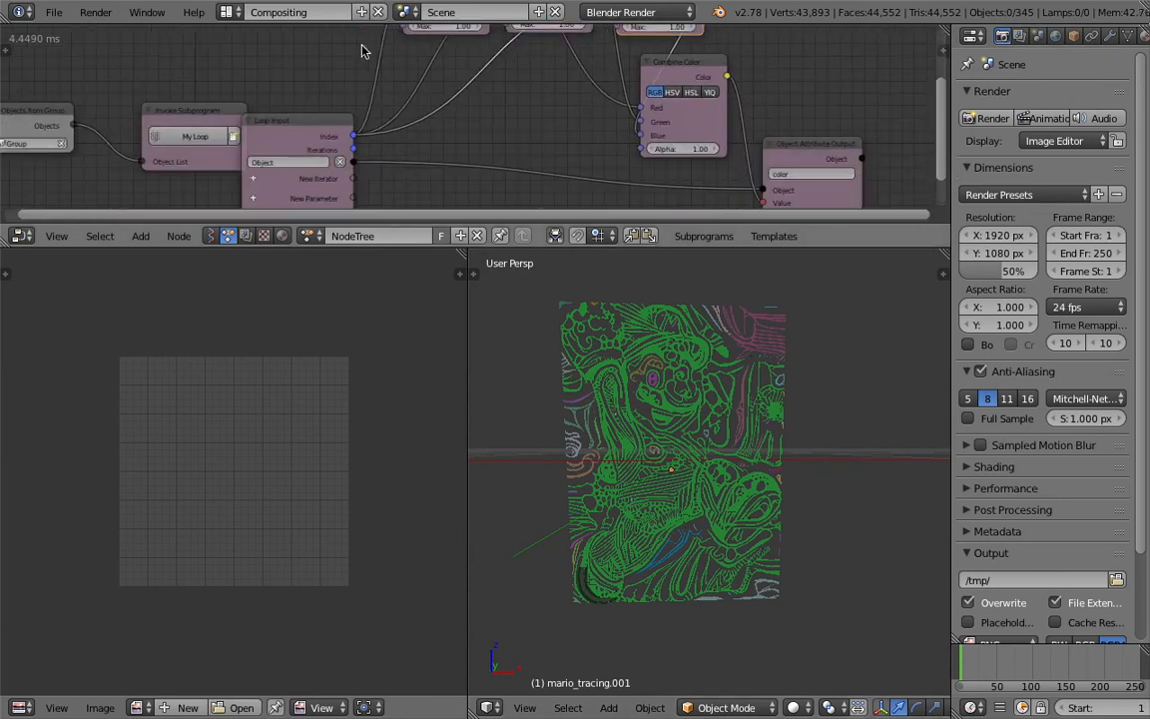
middle_drag(392, 136, 410, 119)
scroll(408, 118, down, 2)
drag(237, 102, 191, 113)
key(ctrl+s)
click(155, 109)
Enlarge the node editor to fit the whole node tree and save over the current file
middle_drag(648, 45, 627, 125)
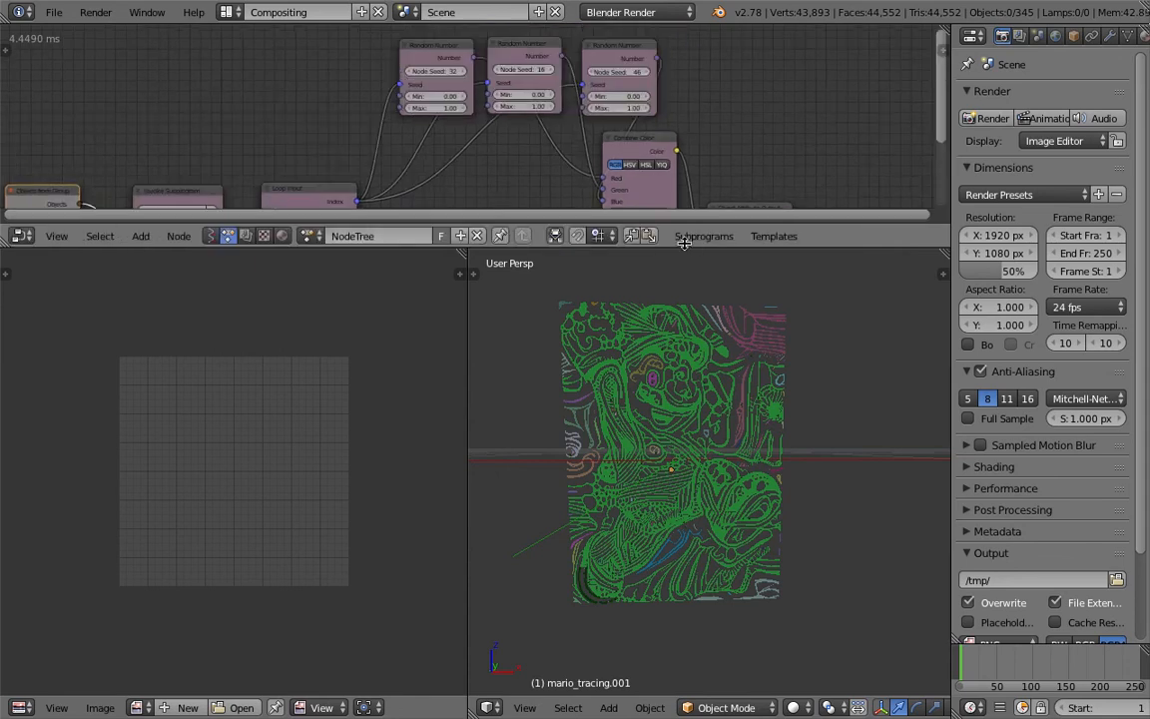
drag(685, 247, 685, 394)
middle_drag(673, 355, 688, 322)
key(ctrl+s)
click(403, 150)
middle_drag(249, 119, 321, 121)
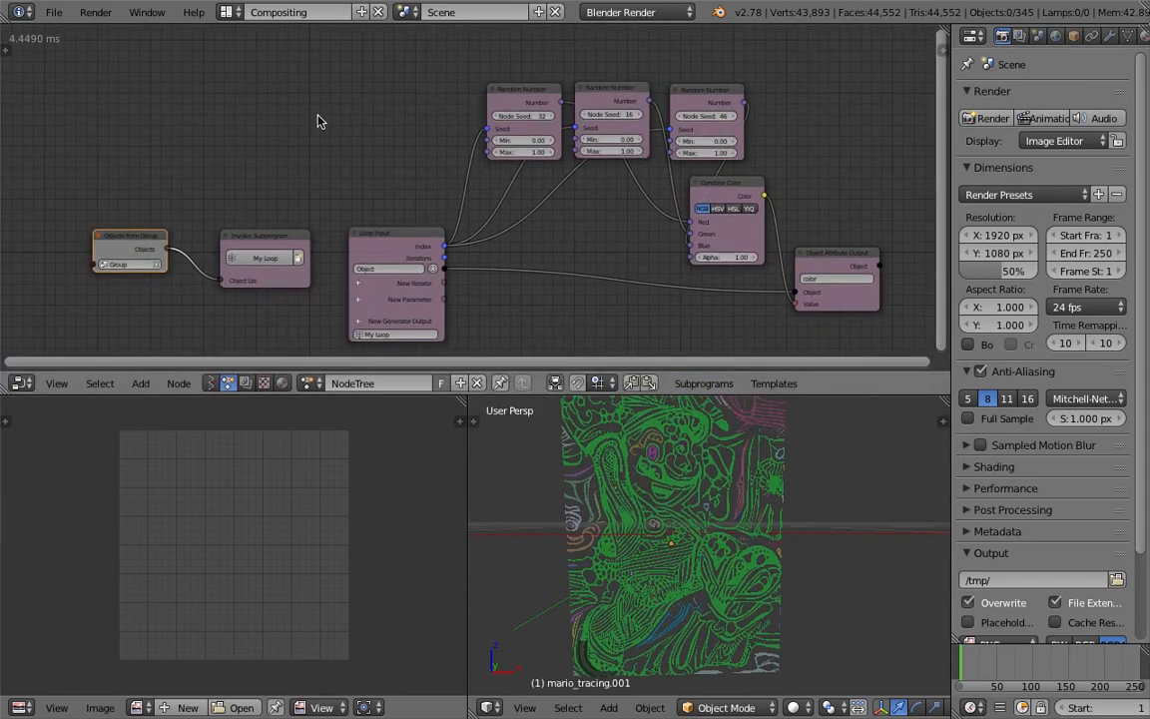
Add a Time Info node above the Invoke Subprogram node and save over the current file
key(ctrl+a)
text(frame)
key(Return)
click(317, 121)
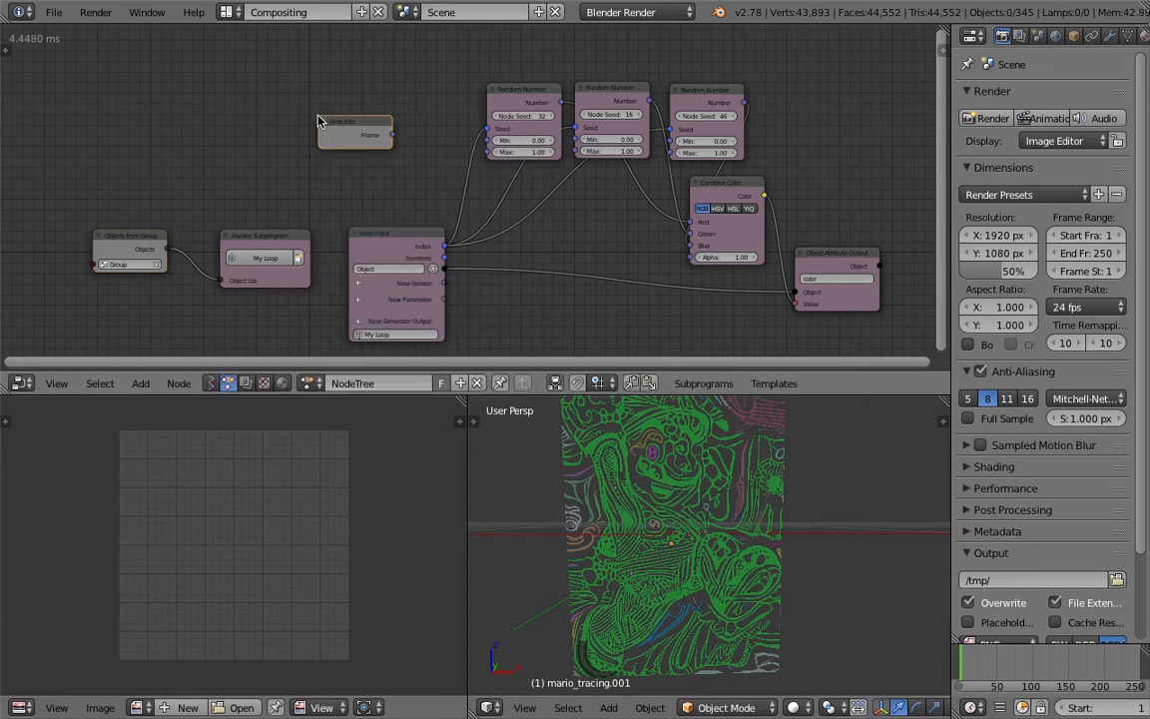
scroll(318, 121, up, 2)
key(ctrl+s)
click(305, 113)
drag(290, 110, 190, 105)
Add a Math node on the link between the loop's Index output and the first Random Number node's Seed
key(ctrl+a)
text(math)
key(Return)
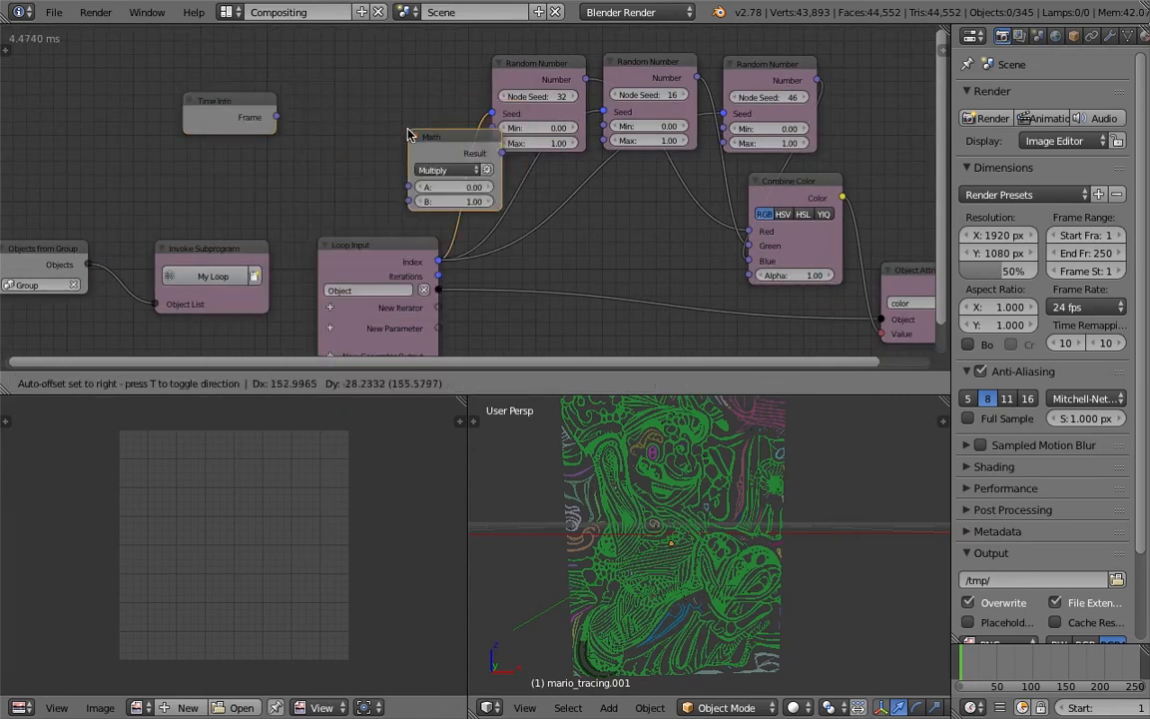
click(408, 135)
drag(501, 153, 376, 95)
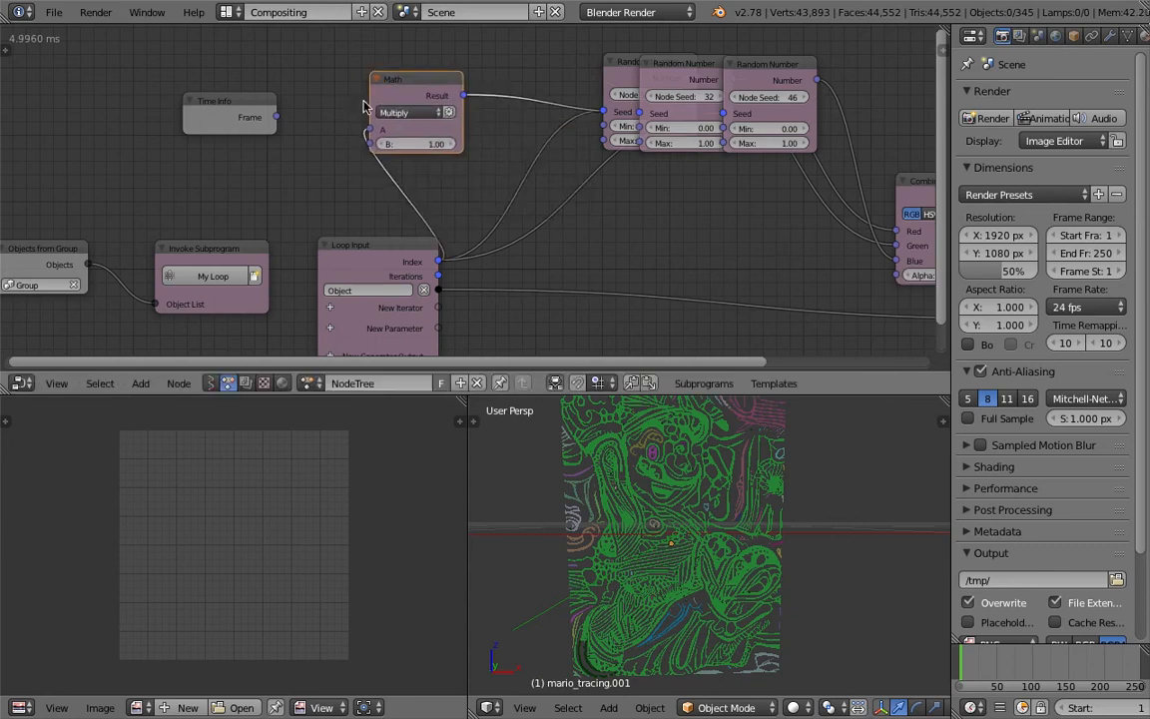
Set the Math node's operation to Add and connect the Time Info node's Frame output to its B input
click(404, 112)
click(359, 111)
drag(275, 117, 372, 145)
drag(420, 95, 433, 84)
key(shift+d)
click(516, 139)
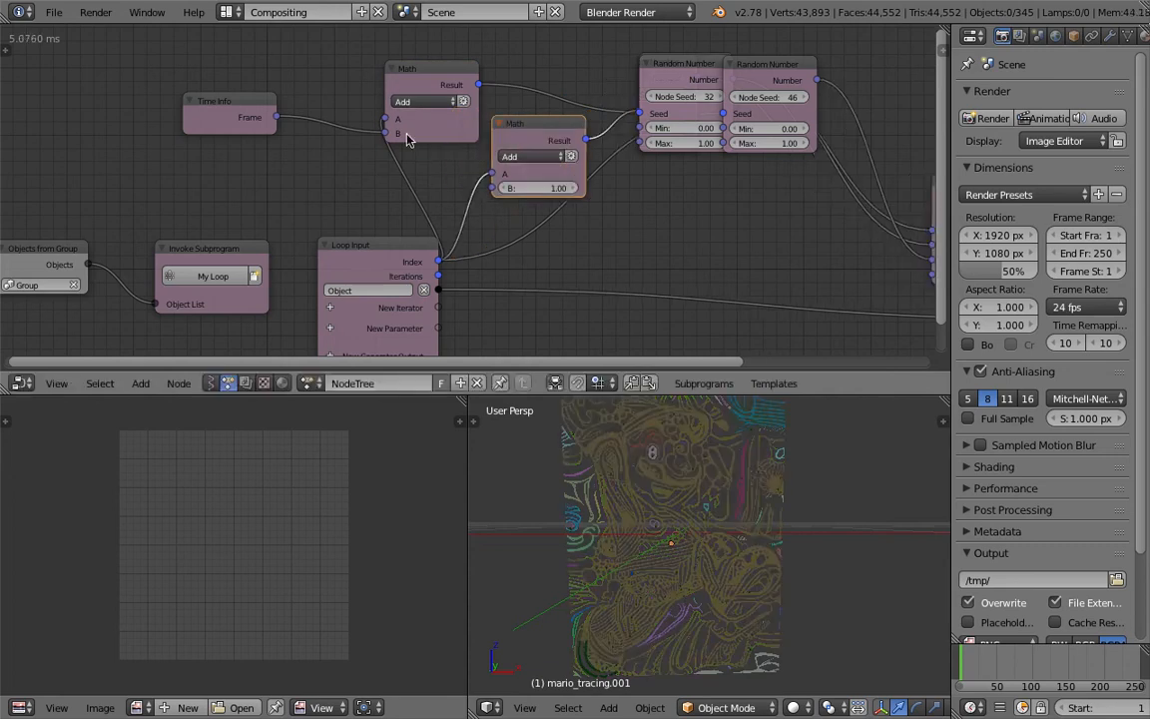
key(x)
Connect the Math node's Result to the Seed inputs of all three Random Number nodes and spread those nodes apart
drag(481, 86, 639, 113)
drag(672, 68, 515, 55)
drag(459, 82, 642, 114)
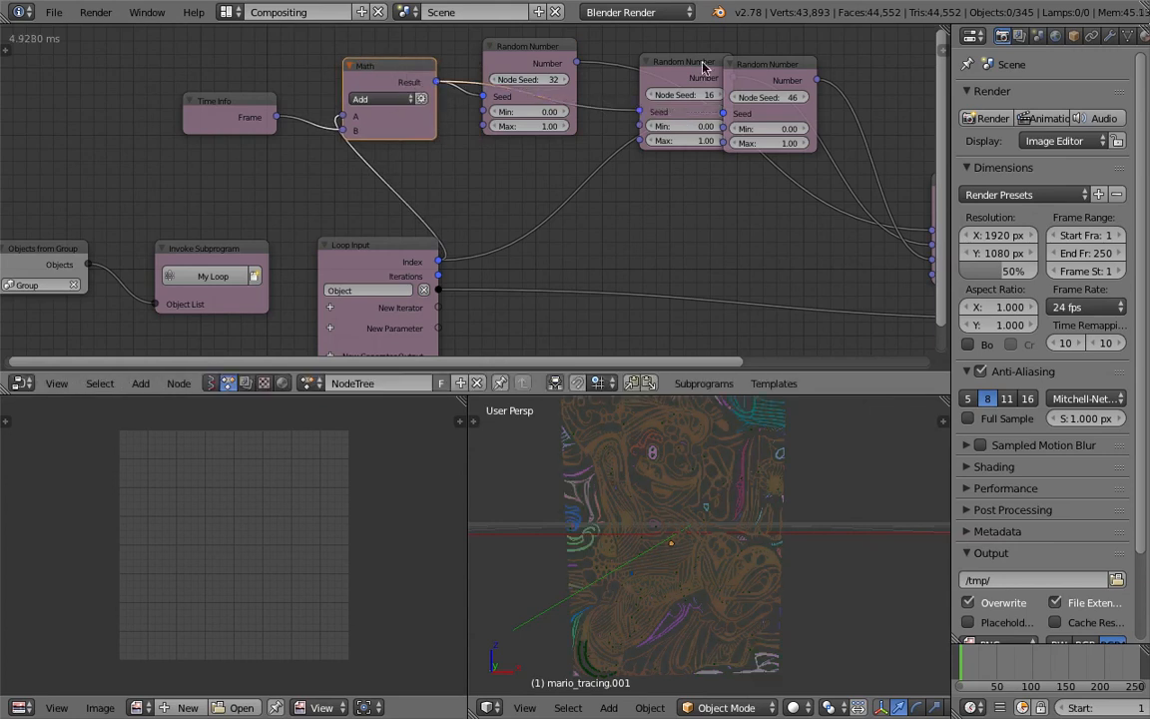
drag(706, 68, 655, 58)
drag(441, 84, 728, 116)
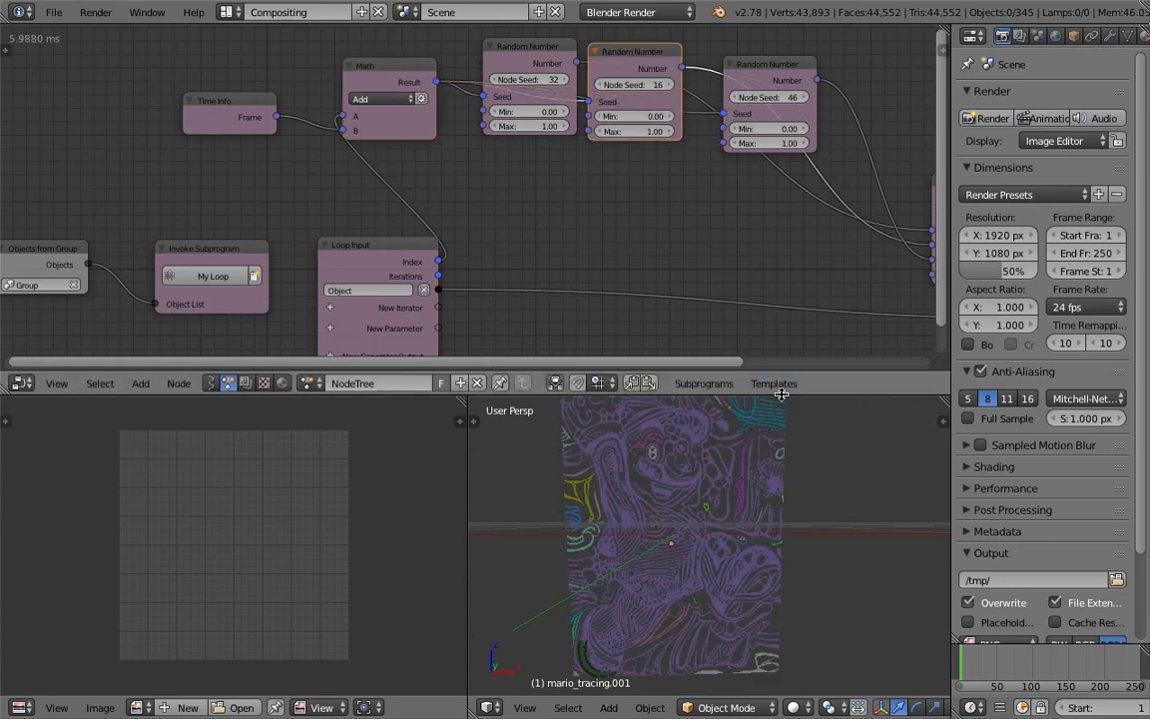
Enlarge the 3D viewport and scrub the timeline to frame 128 to examine how the tracing's colors change
drag(784, 399, 787, 304)
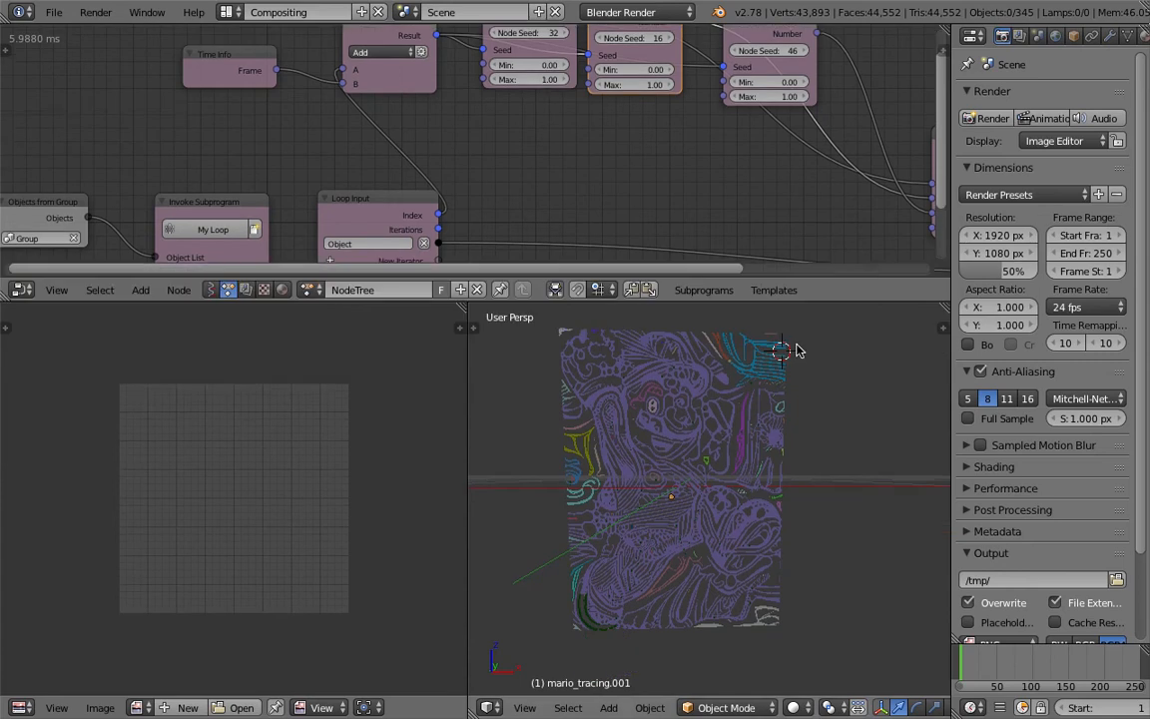
key(a)
mouse_move(923, 520)
middle_down()
mouse_move(859, 498)
mouse_move(856, 515)
middle_up()
key(a)
mouse_move(988, 652)
mouse_down()
mouse_move(1086, 667)
mouse_move(1037, 661)
mouse_move(1053, 659)
mouse_up()
shift+middle_drag(639, 405, 660, 431)
scroll(665, 435, up, 5)
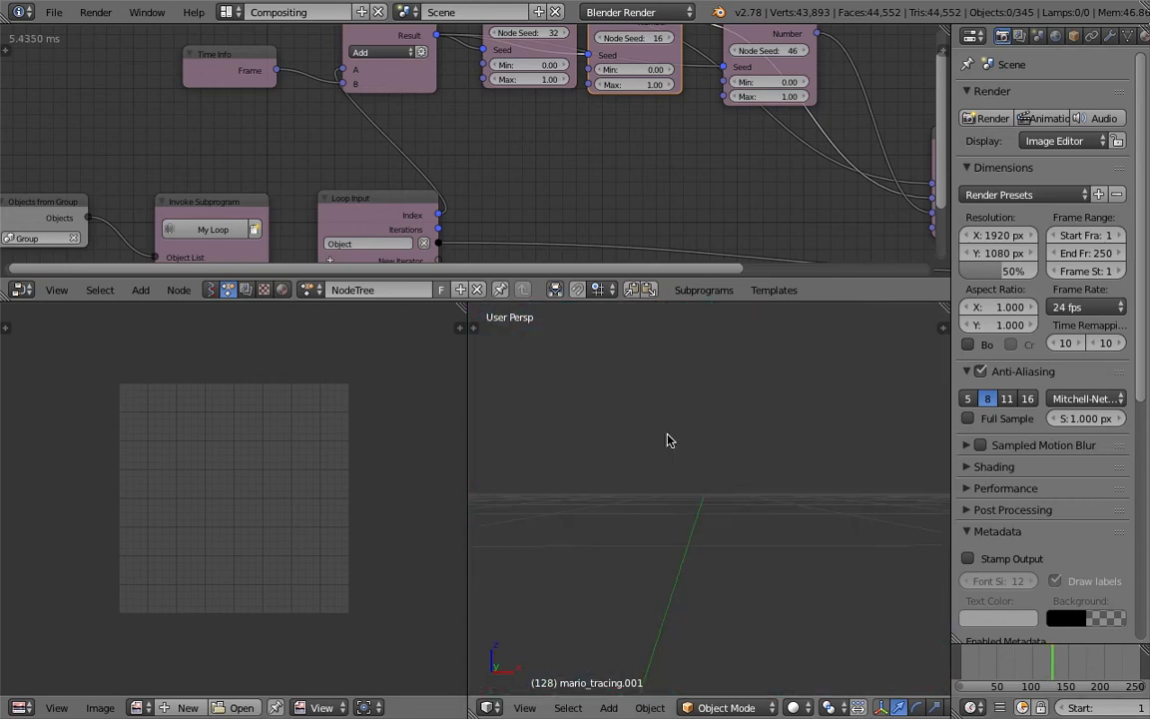
scroll(669, 448, down, 1)
scroll(689, 467, down, 8)
scroll(669, 468, up, 2)
Make the 3D viewport wider and taller to examine the colored tracing as a whole
drag(468, 367, 309, 374)
scroll(498, 395, up, 2)
scroll(532, 442, down, 5)
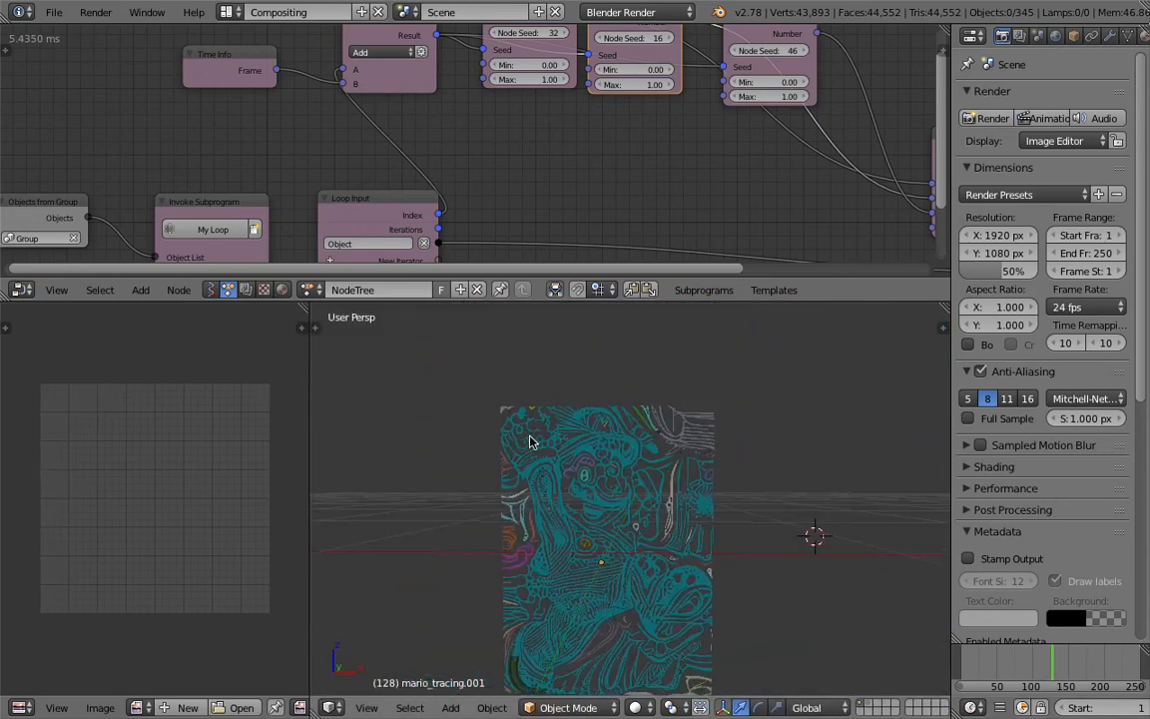
drag(719, 302, 717, 214)
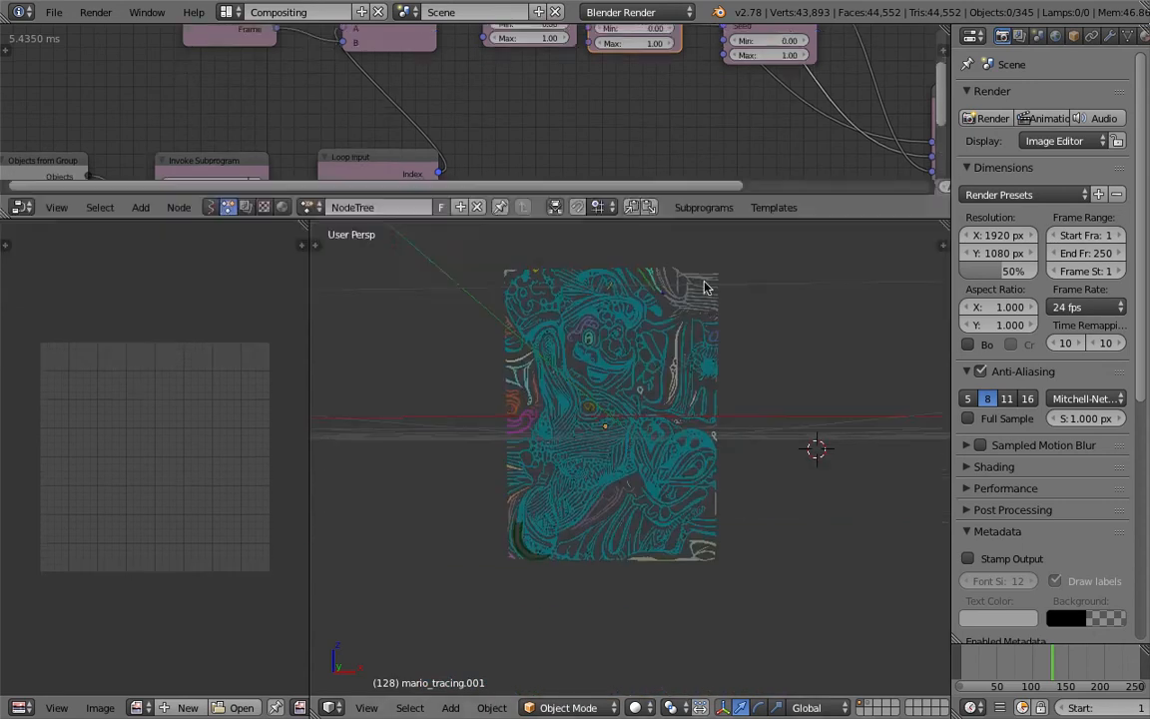
scroll(713, 304, up, 2)
scroll(711, 304, up, 2)
scroll(829, 516, down, 3)
scroll(816, 503, up, 2)
key(a)
key(a)
mouse_move(781, 475)
middle_down()
mouse_move(773, 503)
mouse_move(651, 476)
middle_up()
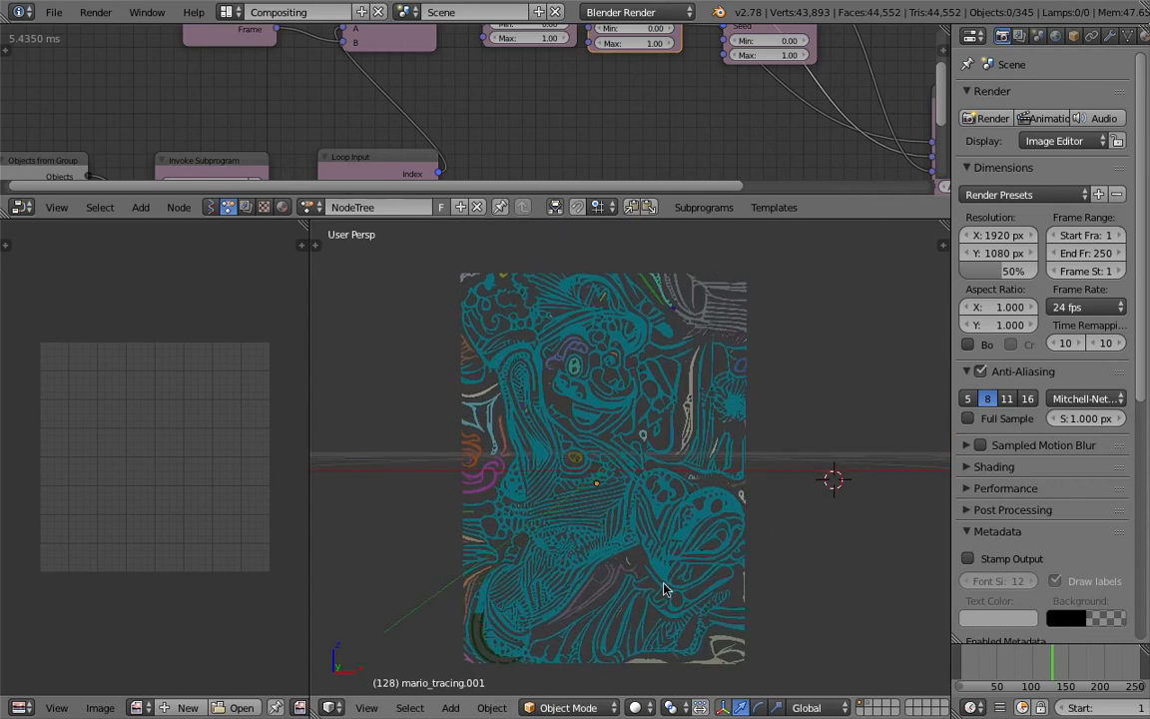
Scrub the timeline back to frame 94 to examine the tracing's colors at other frames
mouse_move(1071, 666)
mouse_down()
mouse_move(966, 679)
mouse_move(1010, 691)
mouse_move(1016, 681)
mouse_up()
middle_drag(726, 539, 745, 545)
drag(989, 660, 984, 663)
mouse_move(702, 524)
middle_down()
mouse_move(603, 470)
mouse_move(1147, 683)
middle_up()
click(1027, 666)
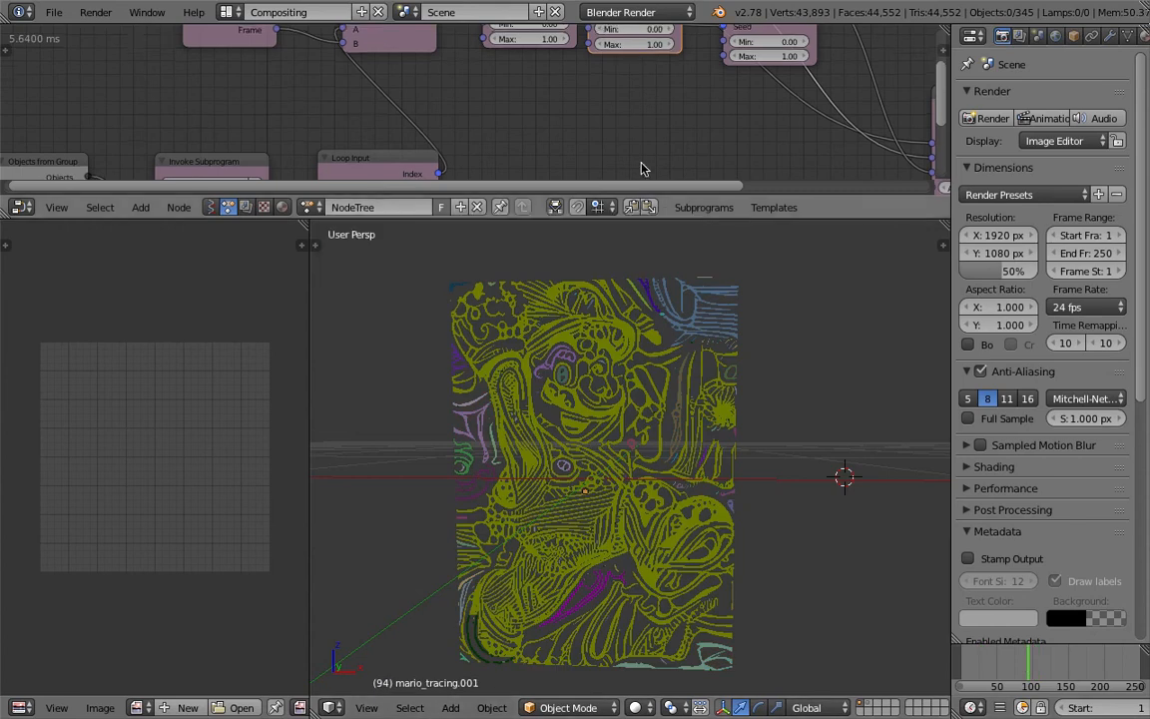
Enlarge the node editor, save over the current file, and reposition the Object Attribute Output node
scroll(629, 150, down, 2)
drag(821, 331, 821, 359)
middle_drag(735, 242, 482, 180)
key(ctrl+s)
click(513, 177)
drag(620, 173, 610, 155)
middle_drag(676, 161, 654, 145)
key(ctrl+a)
text(object t)
key(Return)
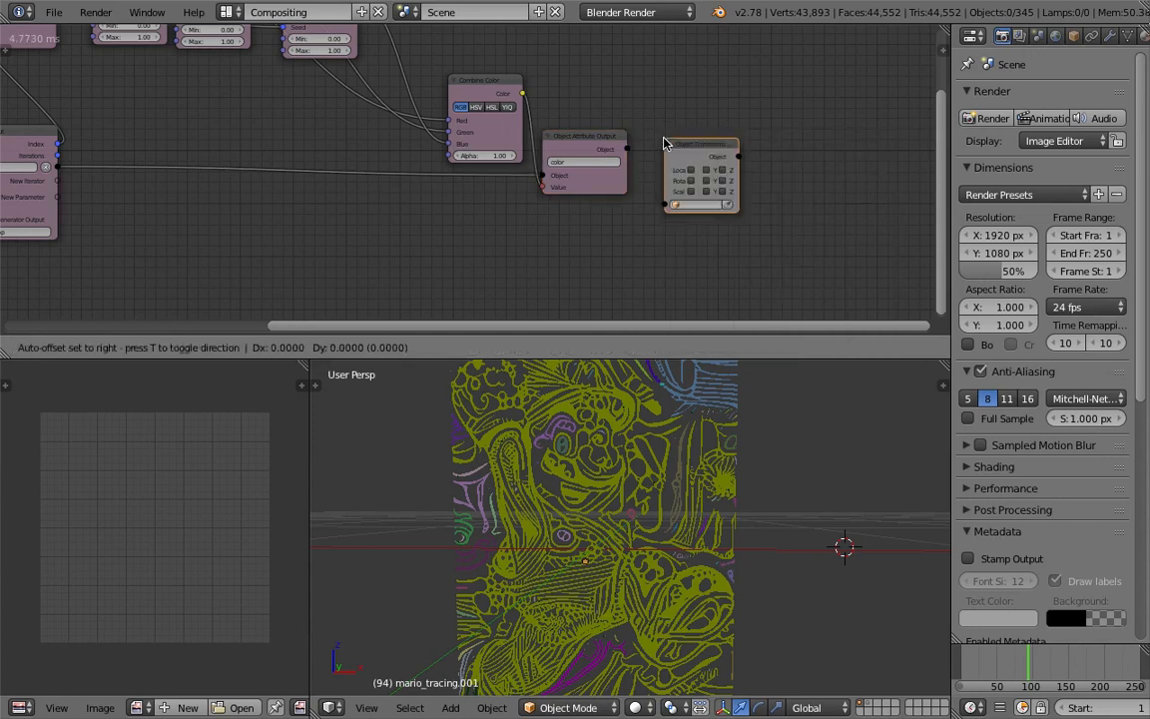
click(670, 141)
scroll(673, 154, down, 1)
middle_drag(634, 157, 736, 167)
scroll(741, 168, up, 1)
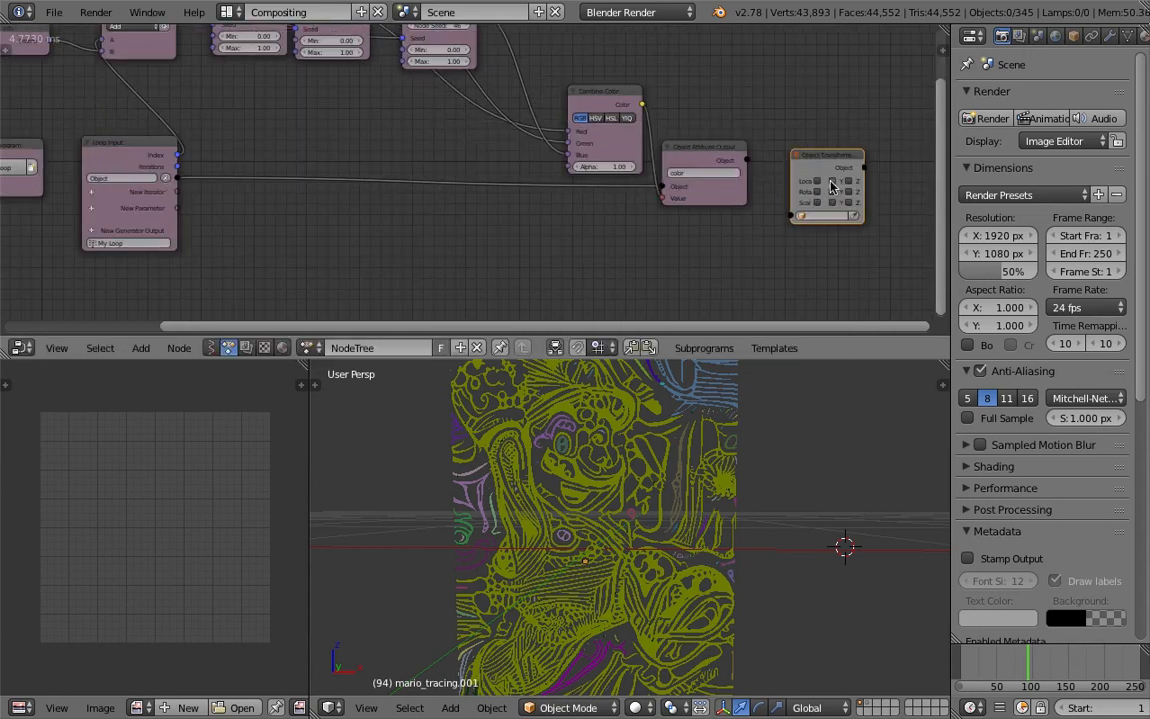
click(831, 183)
mouse_move(846, 161)
mouse_down()
mouse_move(826, 172)
mouse_move(828, 159)
mouse_up()
key(x)
Move the Object Attribute Output and Combine Color nodes farther apart and save over the current file
drag(727, 150, 772, 148)
drag(631, 97, 603, 77)
key(ctrl+s)
click(649, 109)
Scrub the timeline to frames 61 and 24 to examine the color variations on the tracing
scroll(496, 141, down, 1)
middle_drag(496, 140, 619, 163)
middle_drag(434, 158, 382, 176)
middle_drag(590, 544, 568, 549)
middle_drag(916, 570, 939, 573)
drag(1067, 660, 1005, 662)
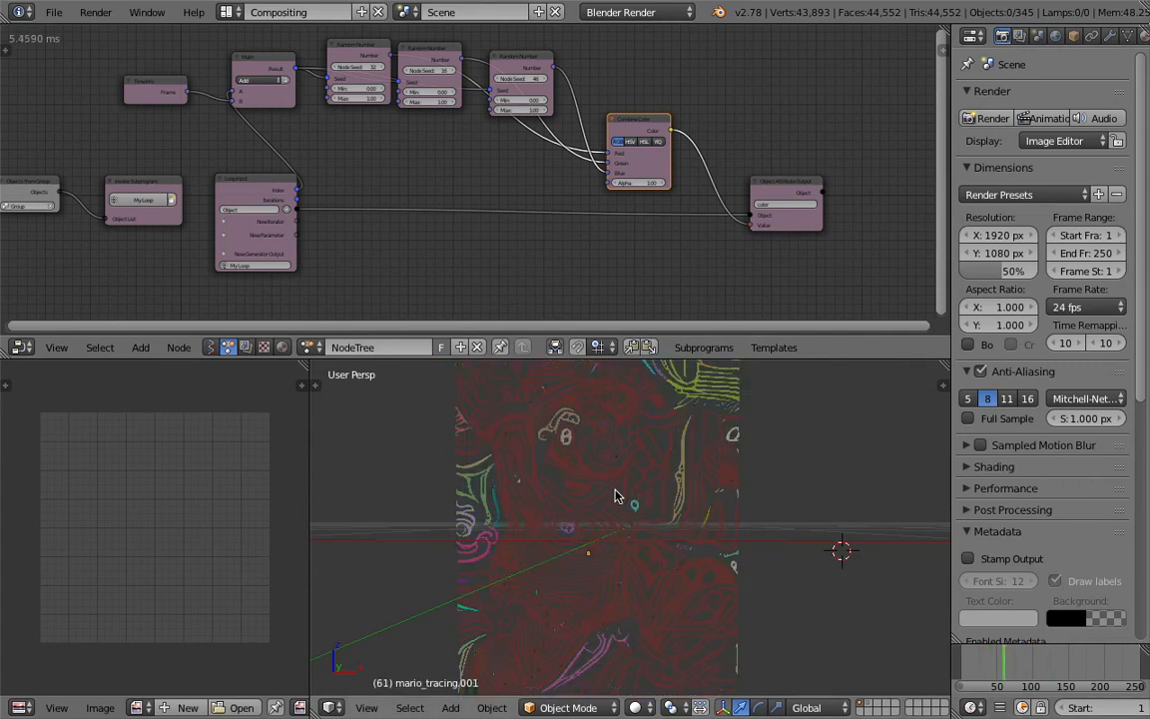
scroll(630, 494, down, 2)
click(979, 659)
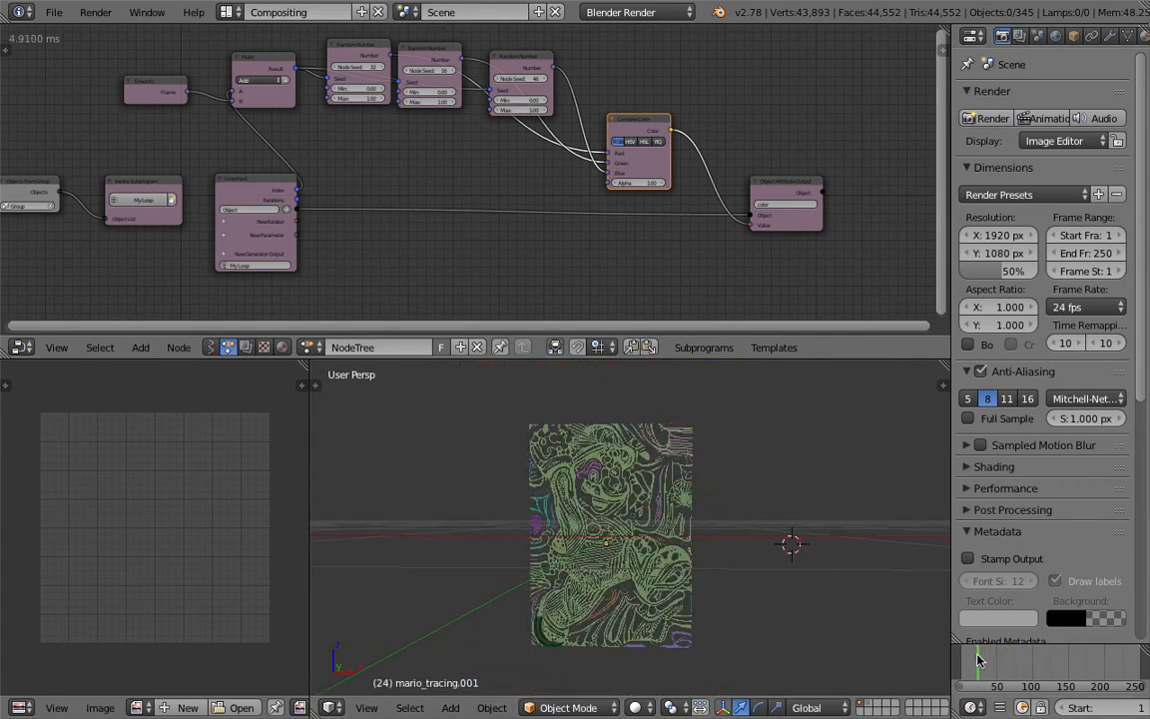
Make the 3D viewport taller and examine the colored tracing up close and from a slightly different angle
scroll(534, 465, up, 3)
middle_drag(562, 481, 566, 477)
scroll(609, 483, down, 3)
middle_drag(687, 488, 693, 454)
drag(712, 357, 711, 232)
middle_drag(601, 297, 671, 412)
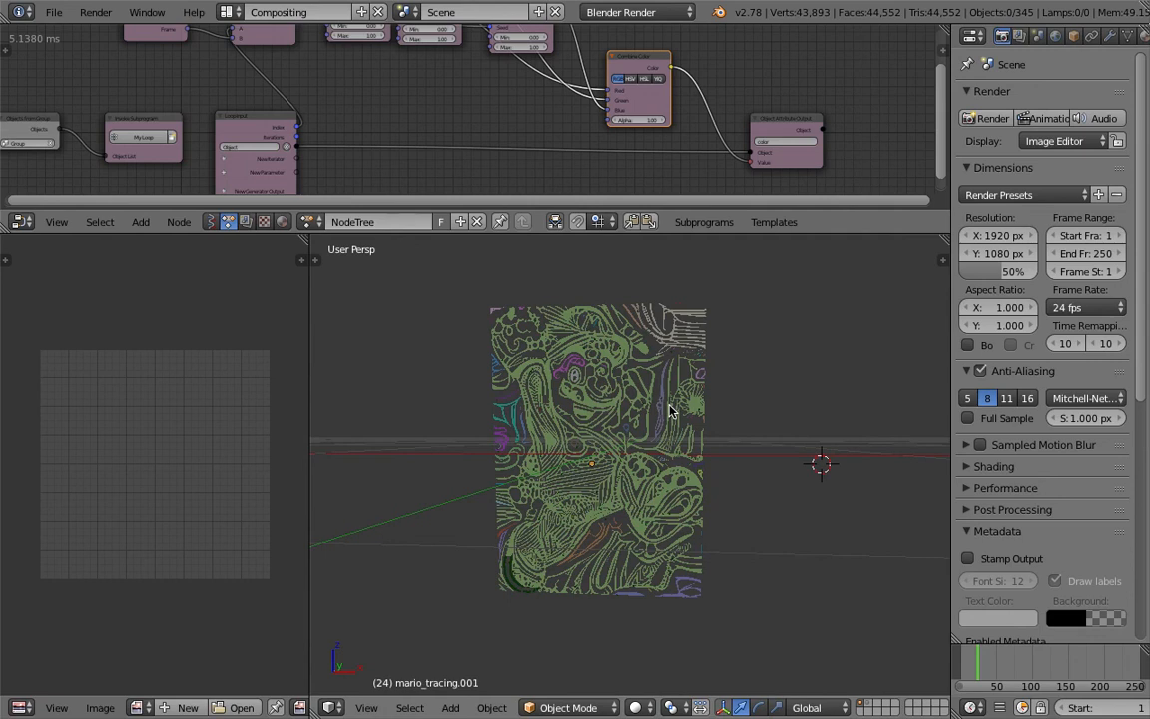